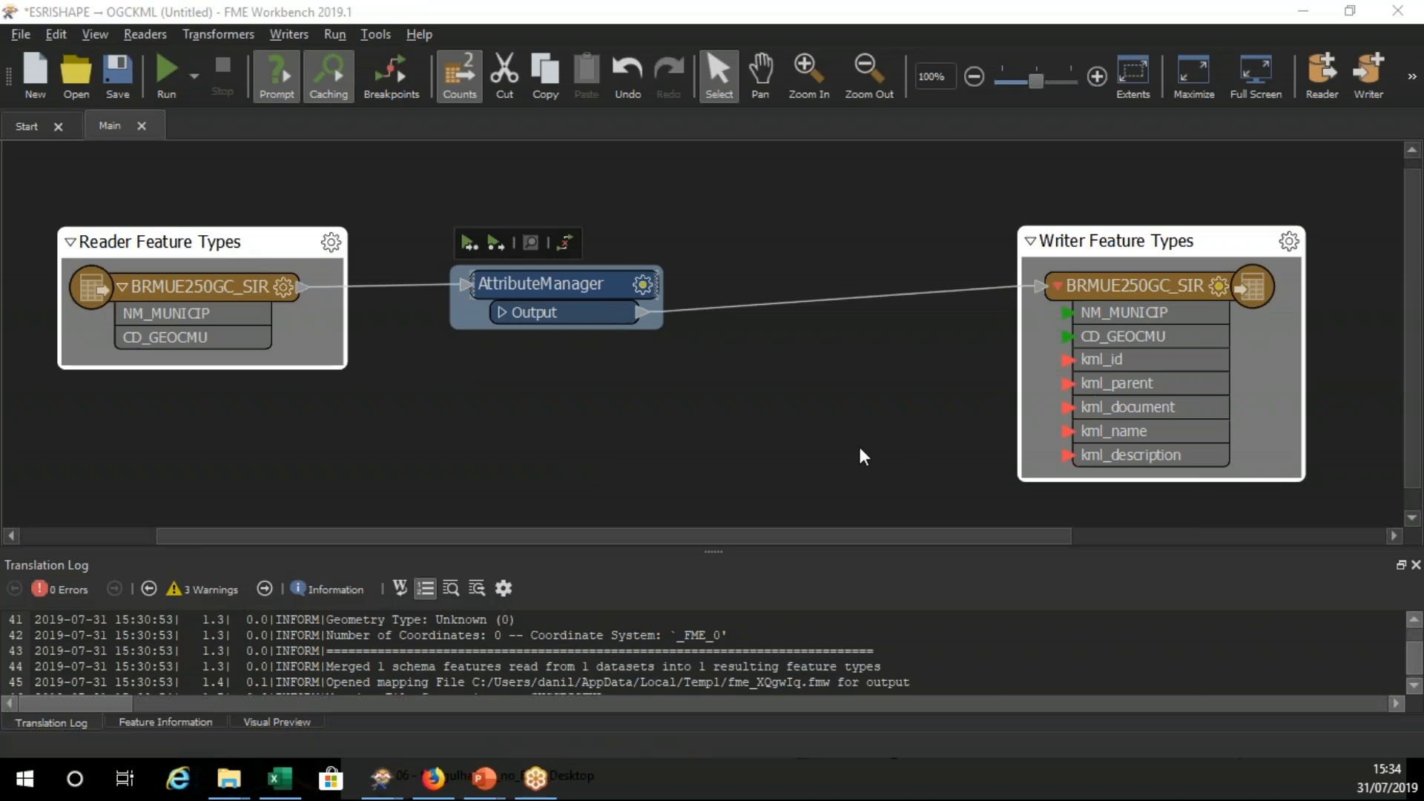
# Step: Review the Workspace Defaults and Appearance settings in FME Options and close them without changes
pyautogui.click(714, 440)
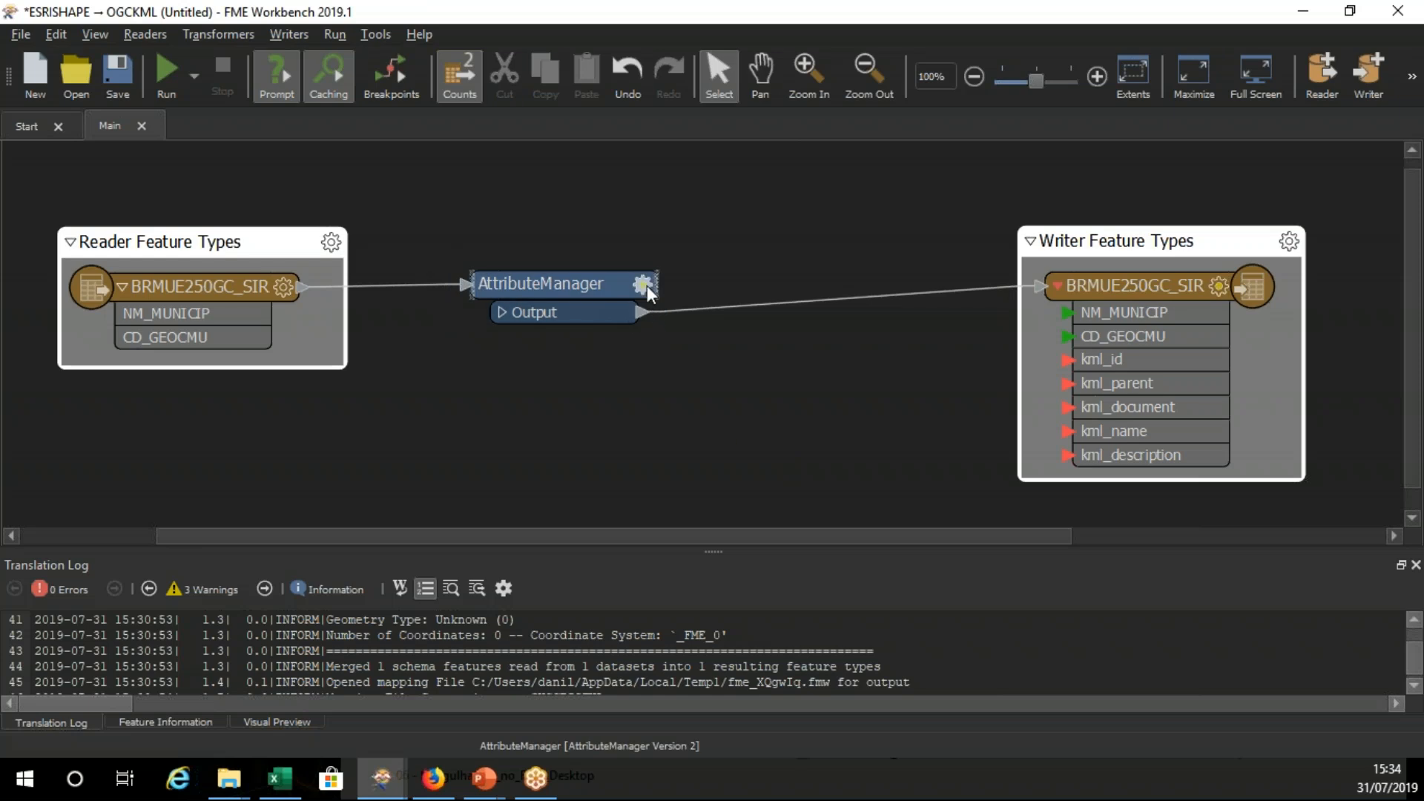
pyautogui.click(376, 35)
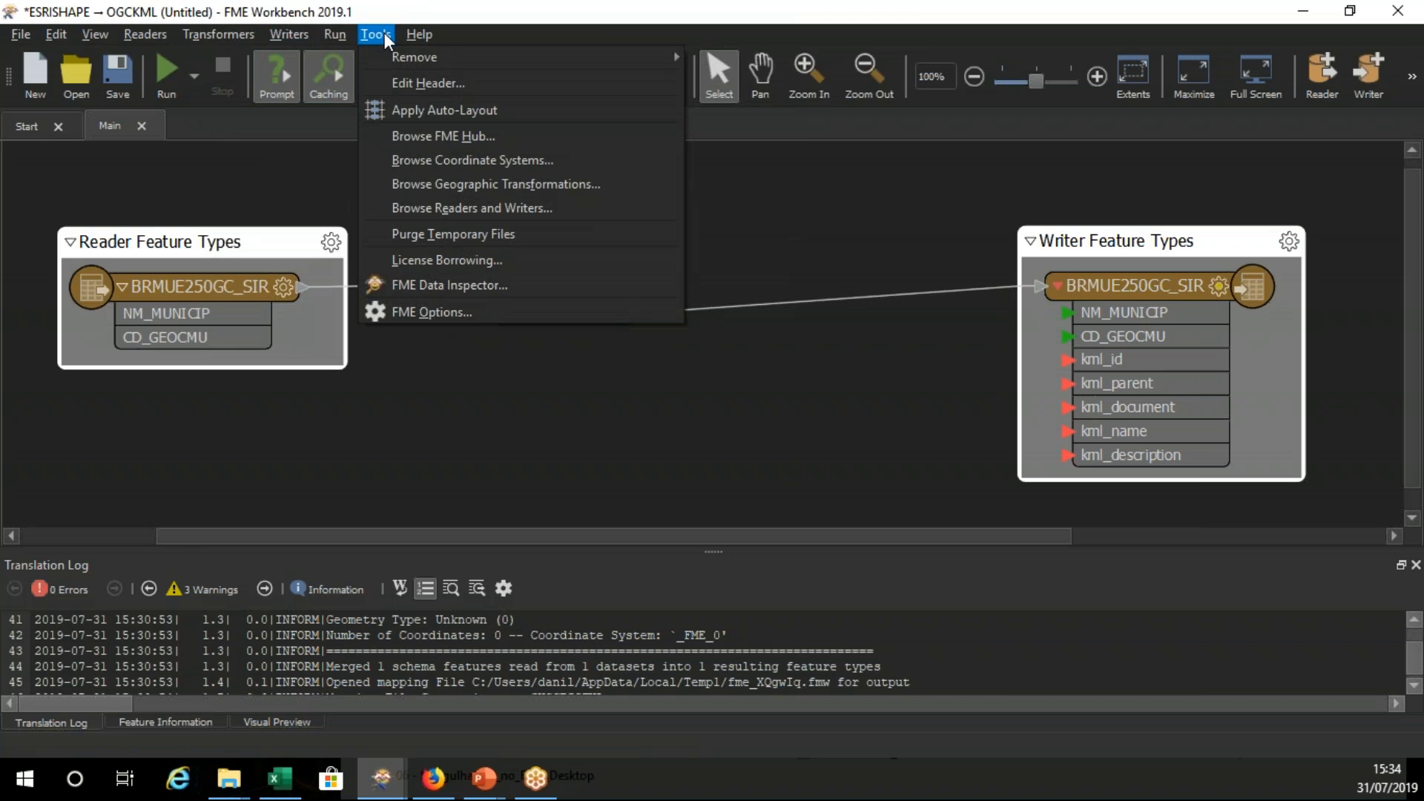
pyautogui.click(421, 314)
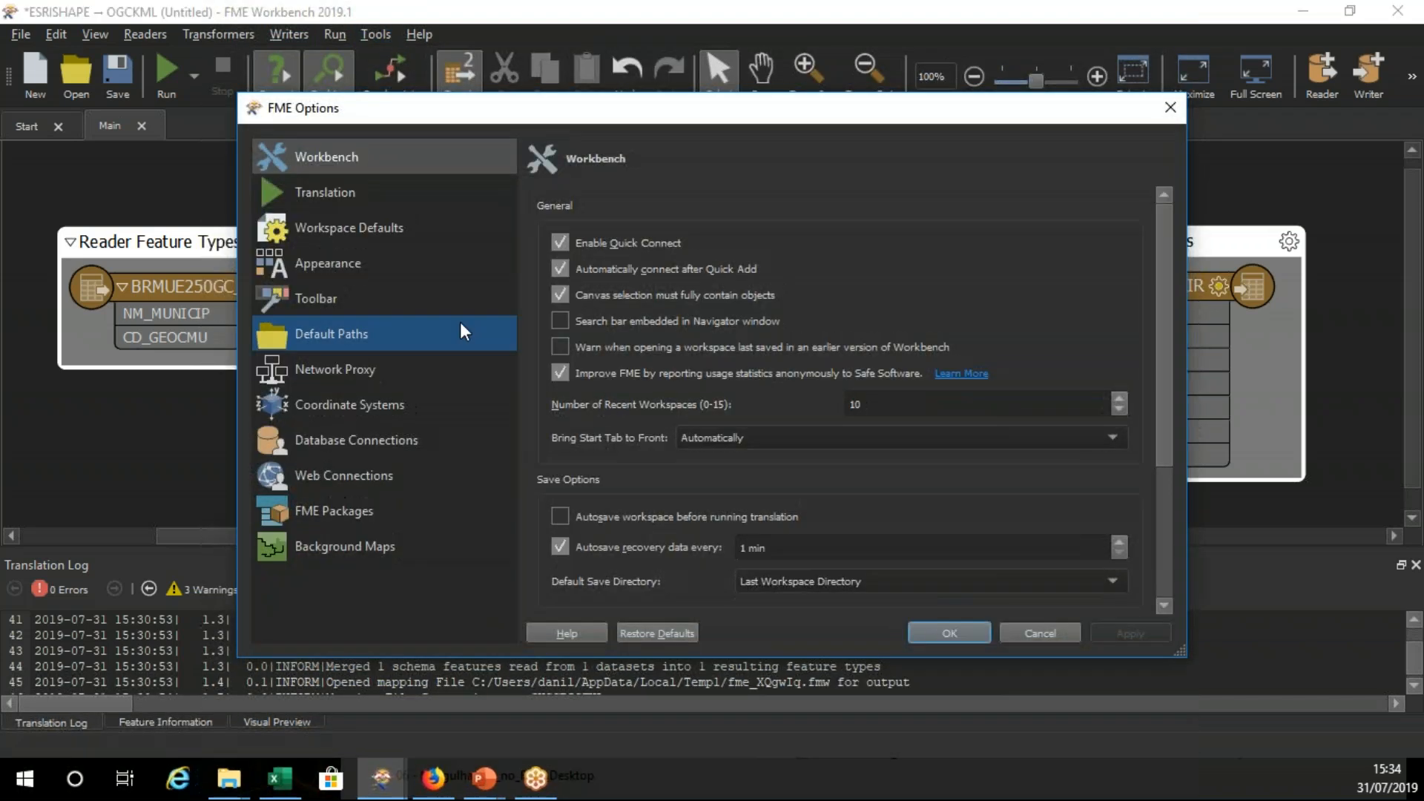
pyautogui.click(353, 230)
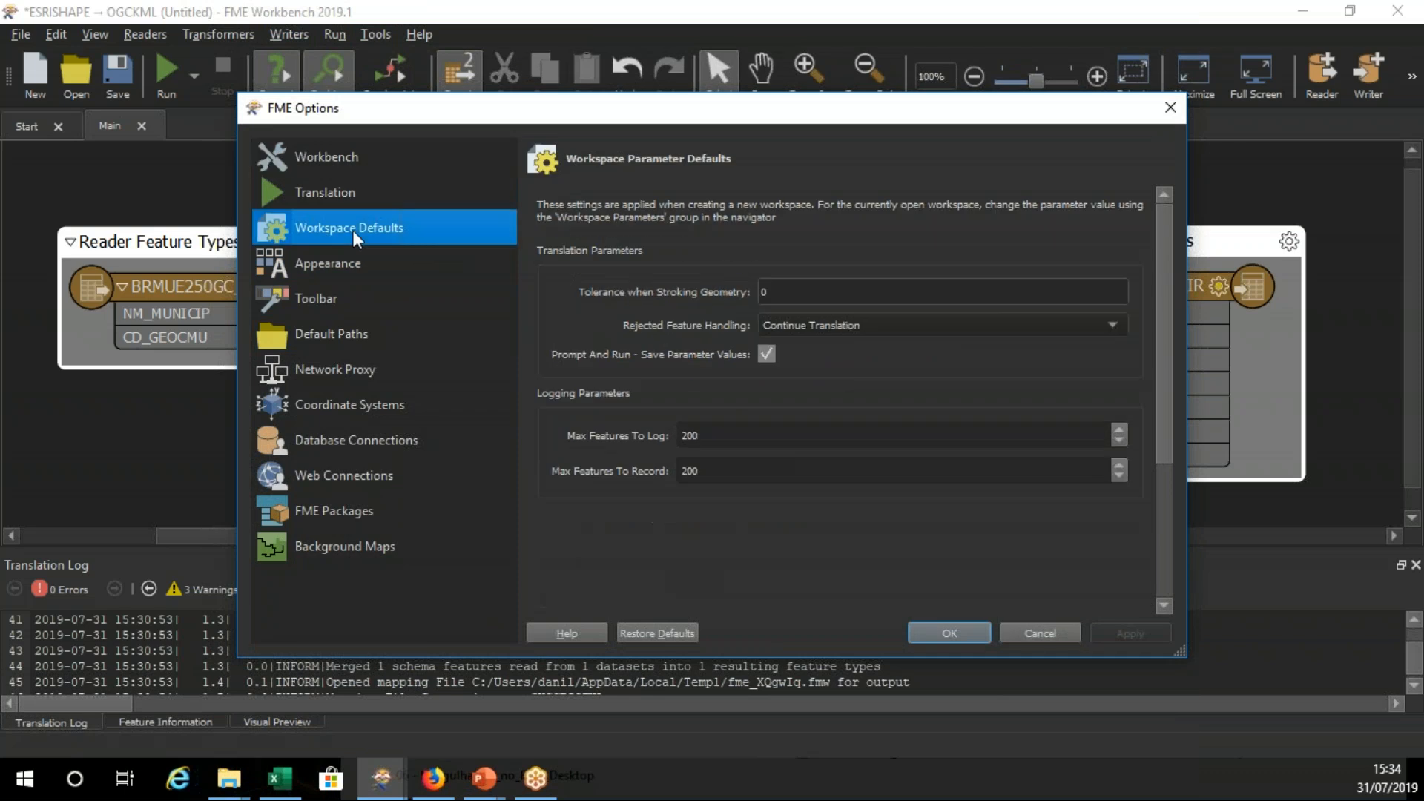
pyautogui.click(346, 257)
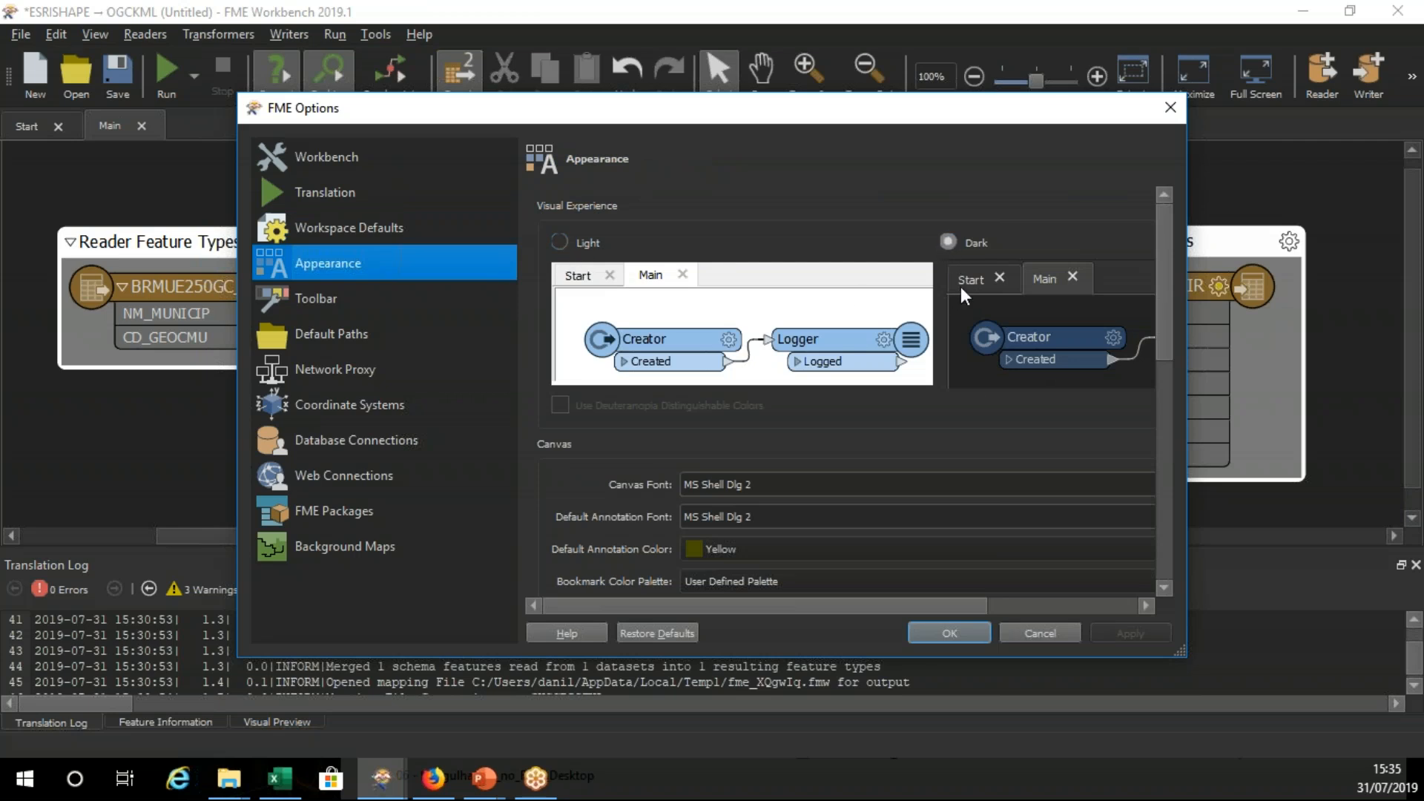
pyautogui.click(1029, 632)
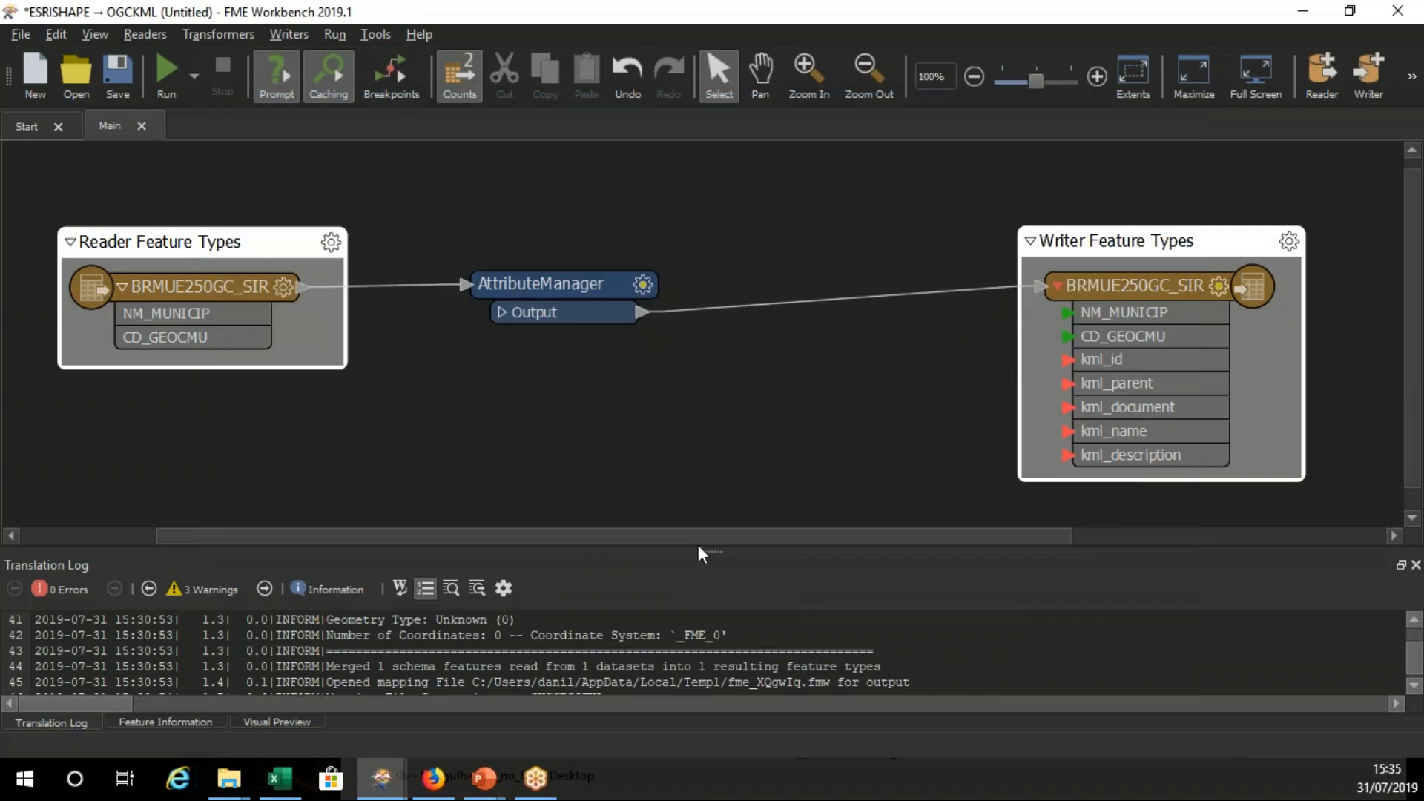
# Step: Enlarge the pane below the canvas and show the Visual Preview in it instead of the translation log
pyautogui.moveTo(706, 554); pyautogui.dragTo(708, 465)
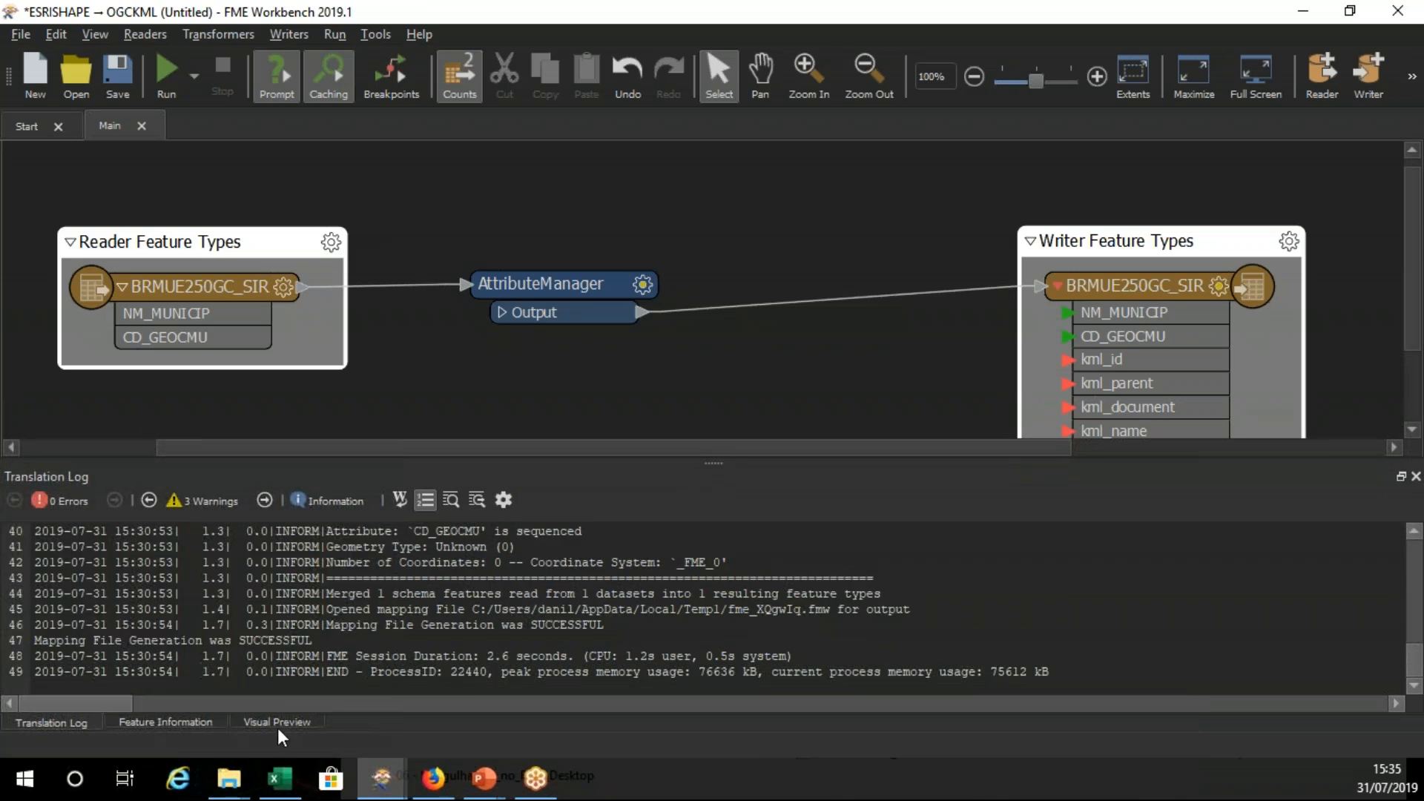
pyautogui.click(278, 723)
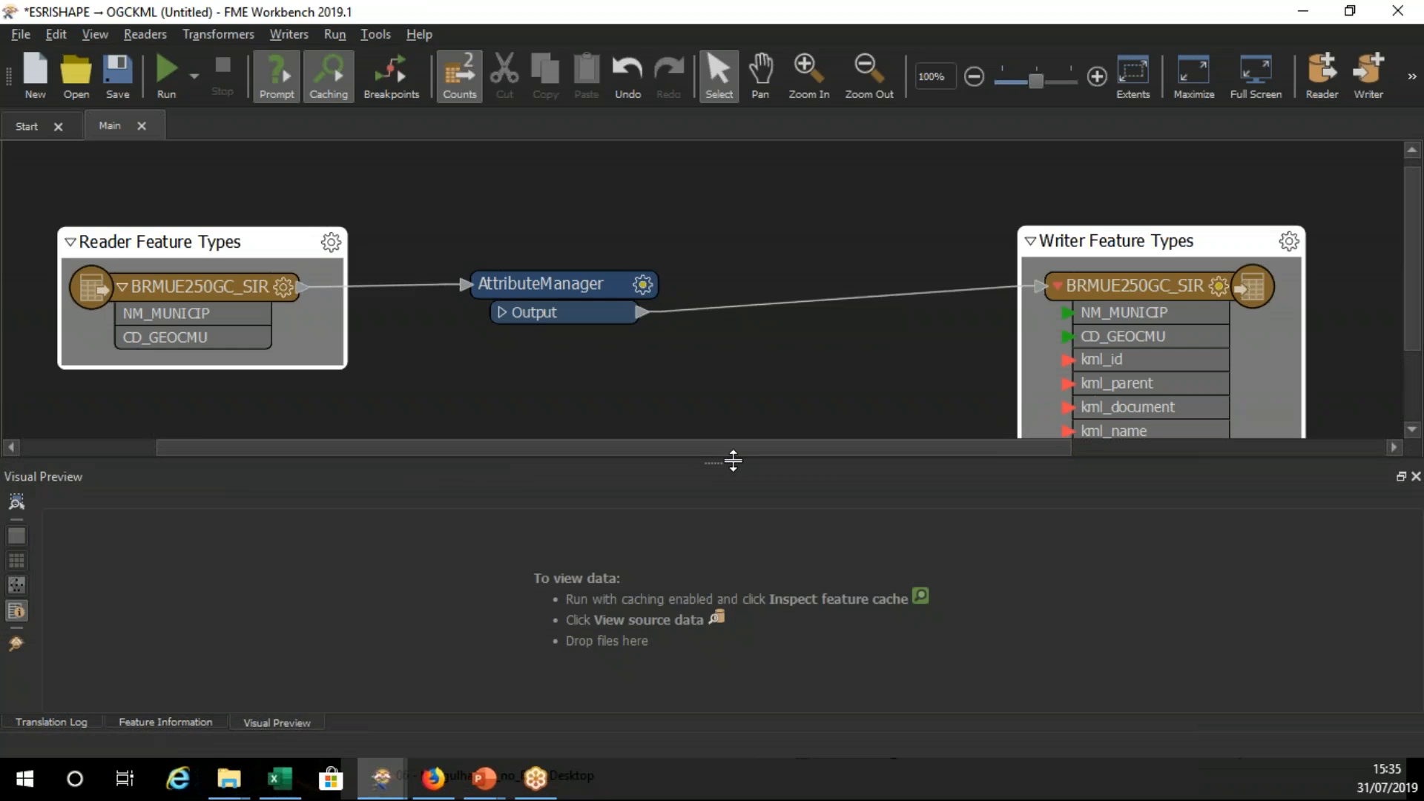
pyautogui.moveTo(727, 462); pyautogui.dragTo(724, 502)
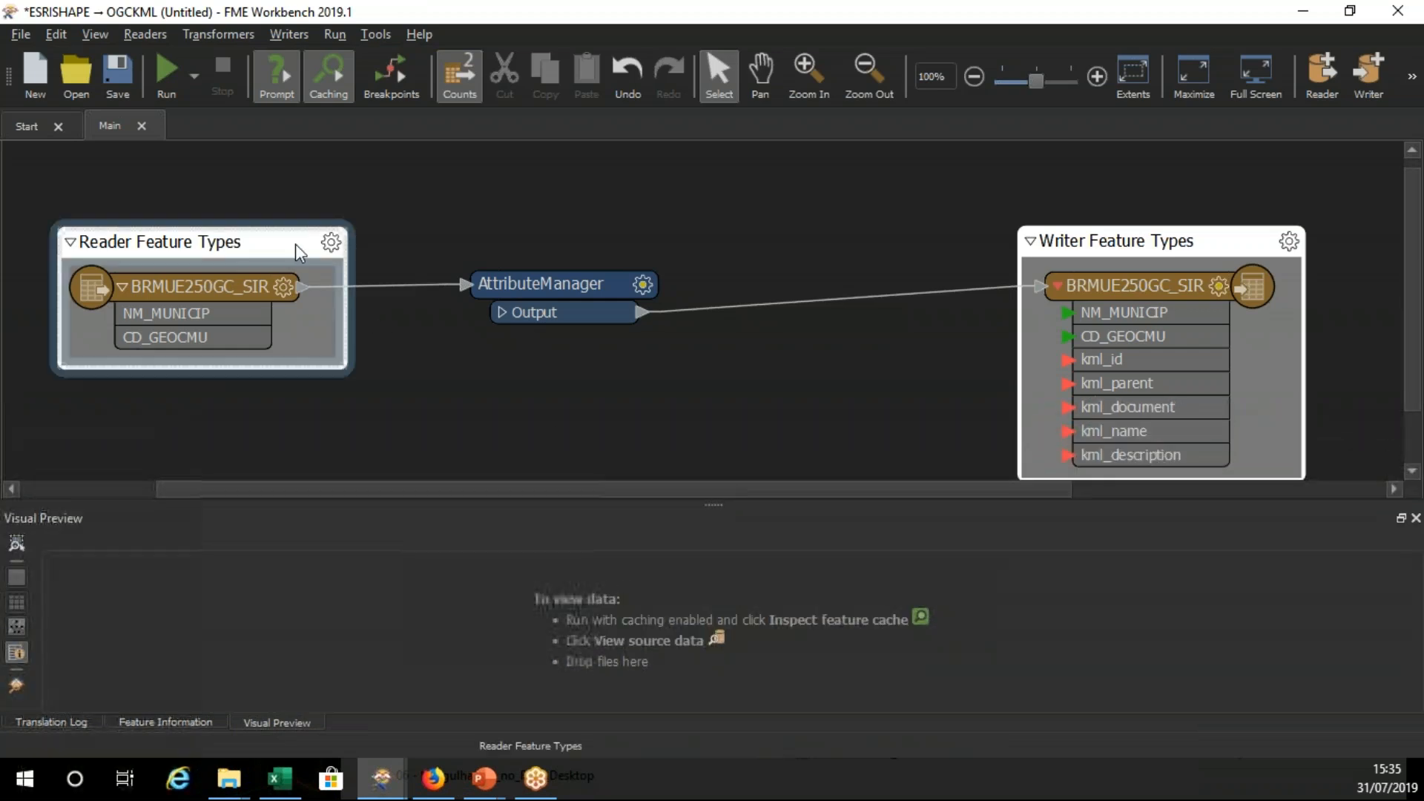
# Step: Move the Reader Feature Types bookmark, the AttributeManager and the Writer Feature Types bookmark slightly higher on the canvas
pyautogui.moveTo(296, 248); pyautogui.dragTo(290, 214)
pyautogui.moveTo(548, 304); pyautogui.dragTo(566, 264)
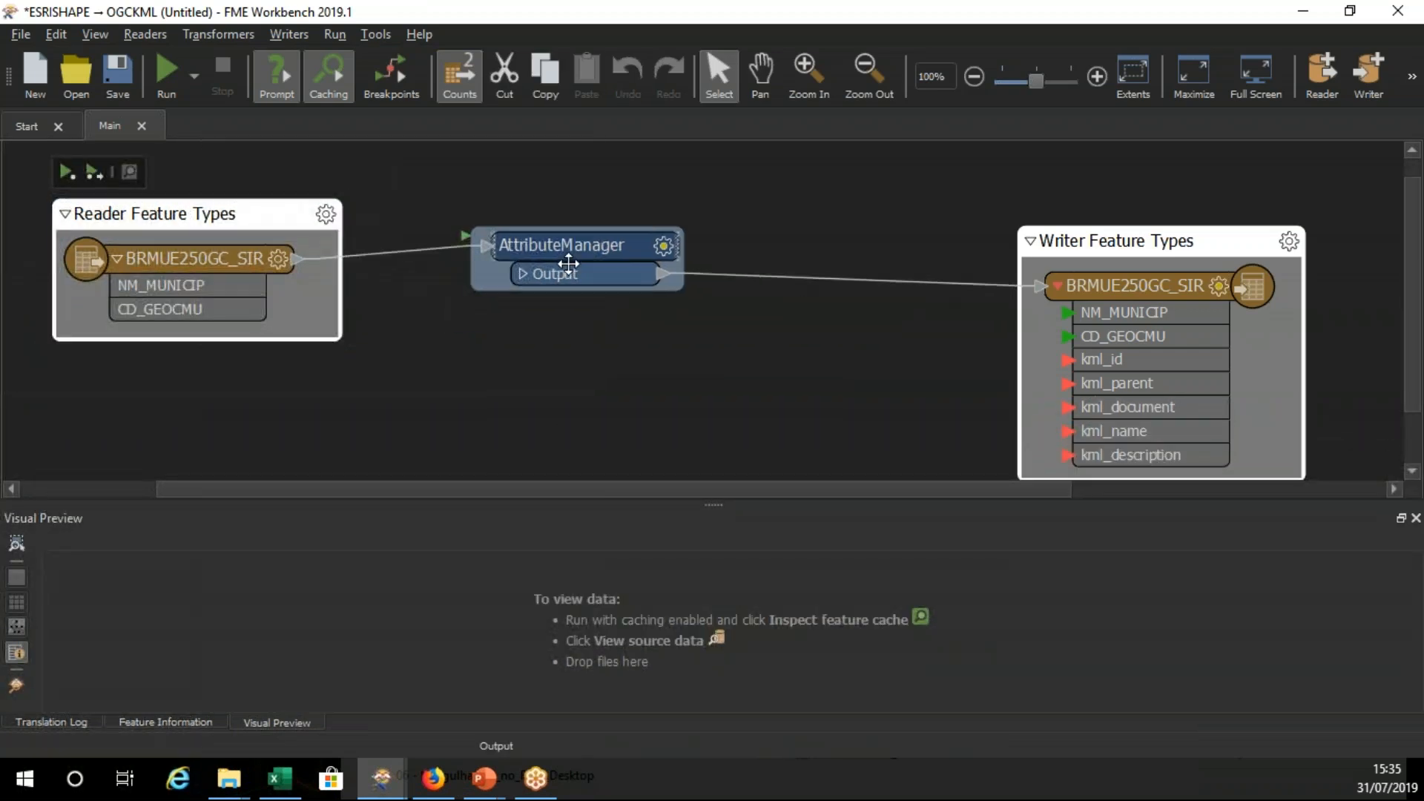
pyautogui.click(1171, 236)
pyautogui.moveTo(1171, 236); pyautogui.dragTo(1147, 218)
# Step: Delete the AttributeManager between the reader and writer feature types
pyautogui.moveTo(602, 258); pyautogui.dragTo(609, 269)
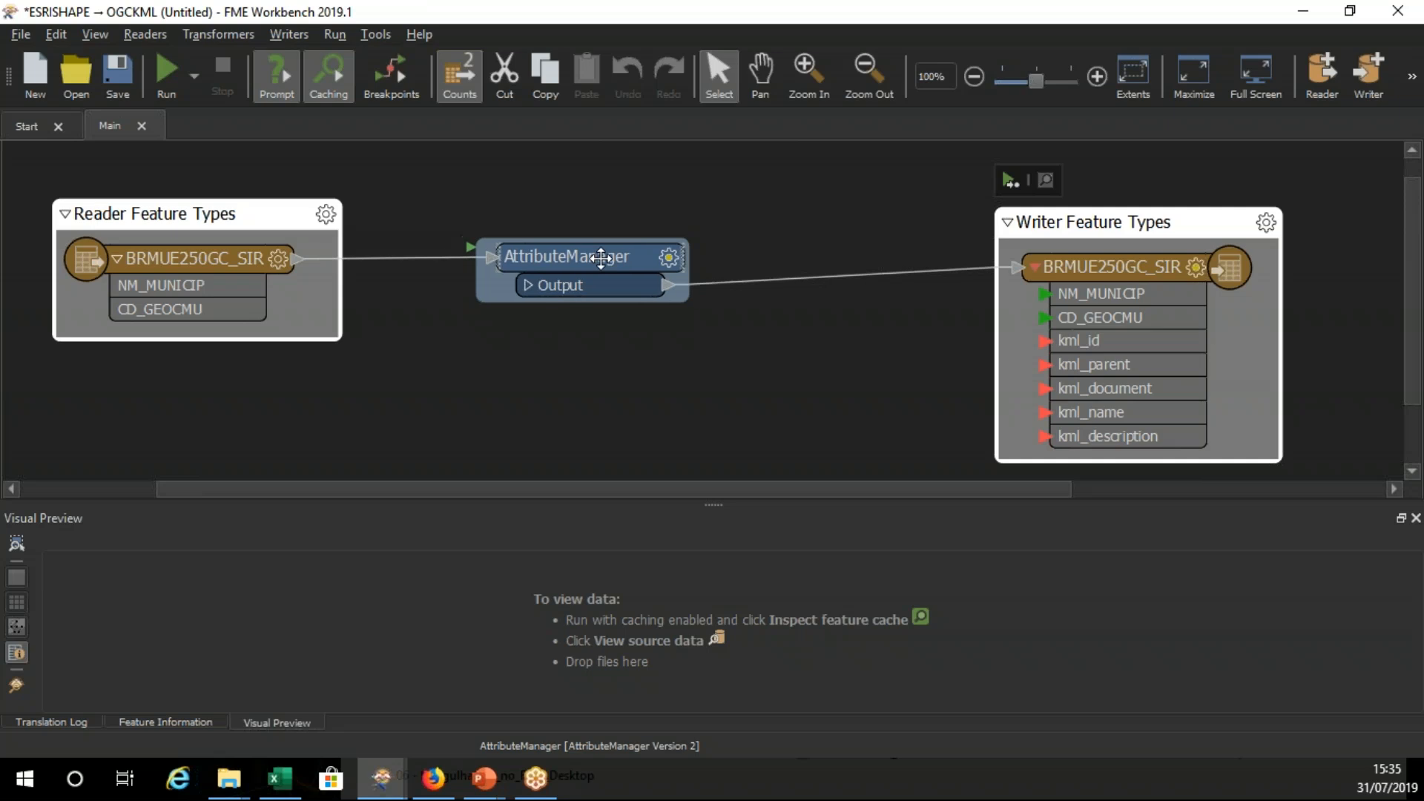
pyautogui.press('Delete')
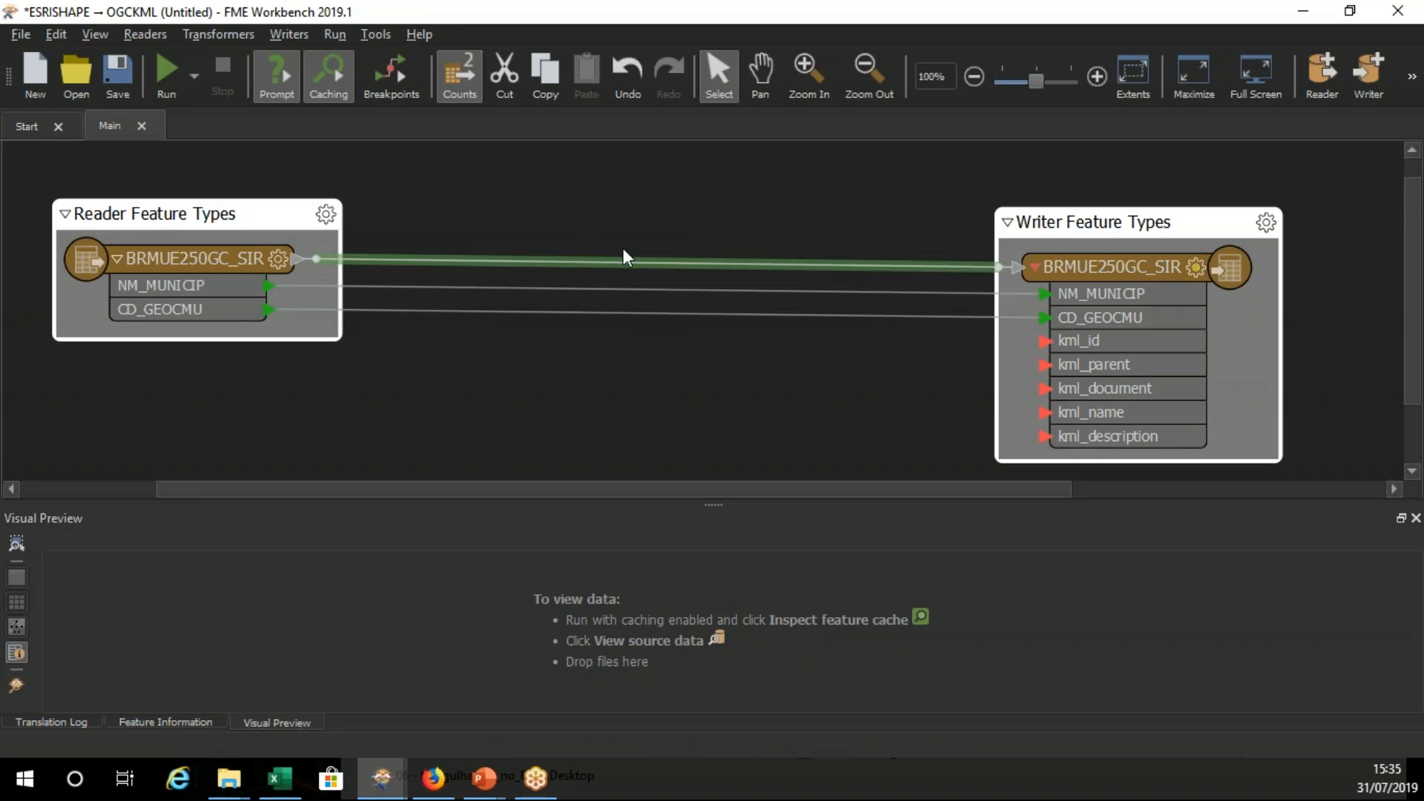
pyautogui.write('attr')
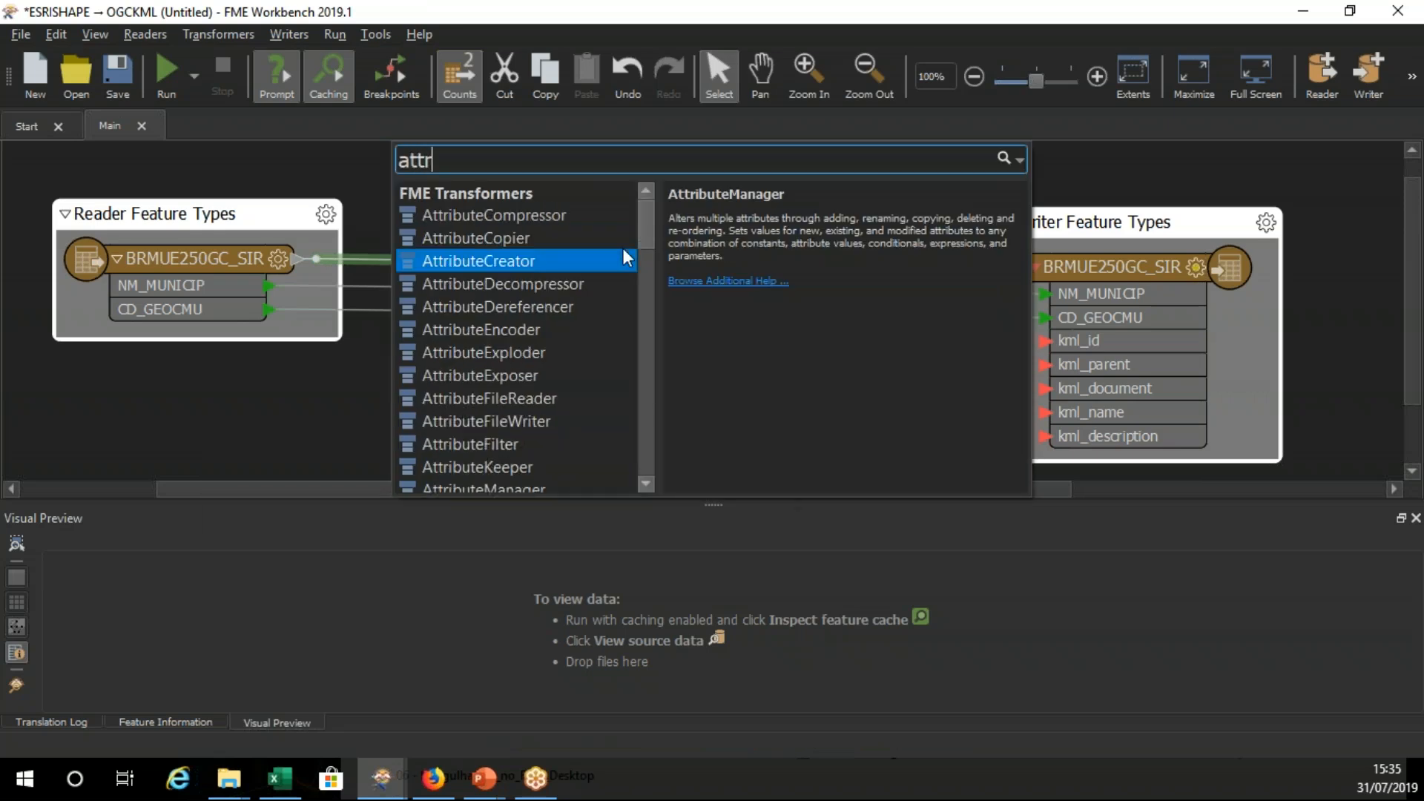
pyautogui.write('i')
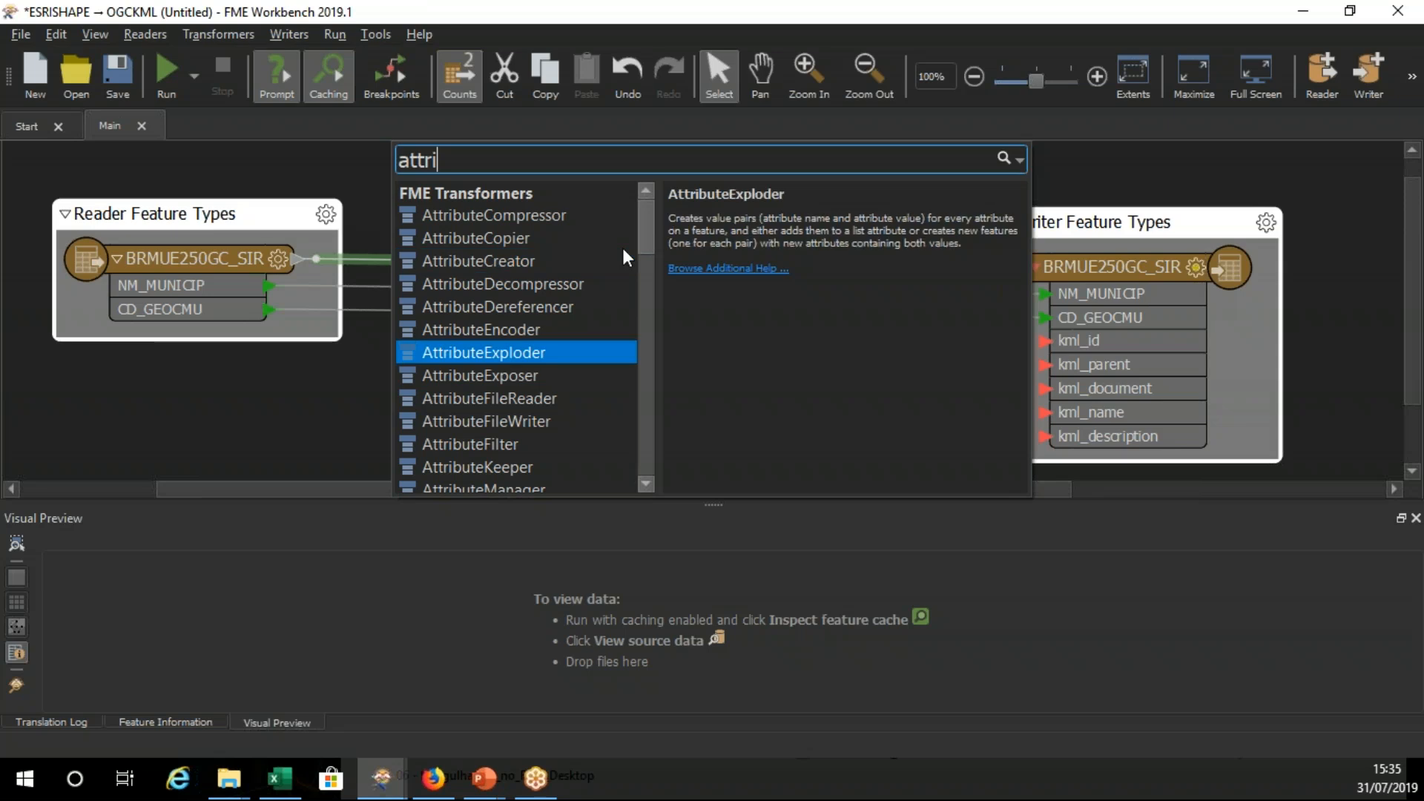
pyautogui.write('butemana')
pyautogui.press('BackSpace')
pyautogui.press('BackSpace')
pyautogui.press('BackSpace')
pyautogui.press('BackSpace')
pyautogui.press('BackSpace')
pyautogui.press('BackSpace')
pyautogui.press('BackSpace')
pyautogui.press('BackSpace')
pyautogui.press('BackSpace')
pyautogui.press('BackSpace')
pyautogui.press('BackSpace')
pyautogui.press('BackSpace')
pyautogui.press('BackSpace')
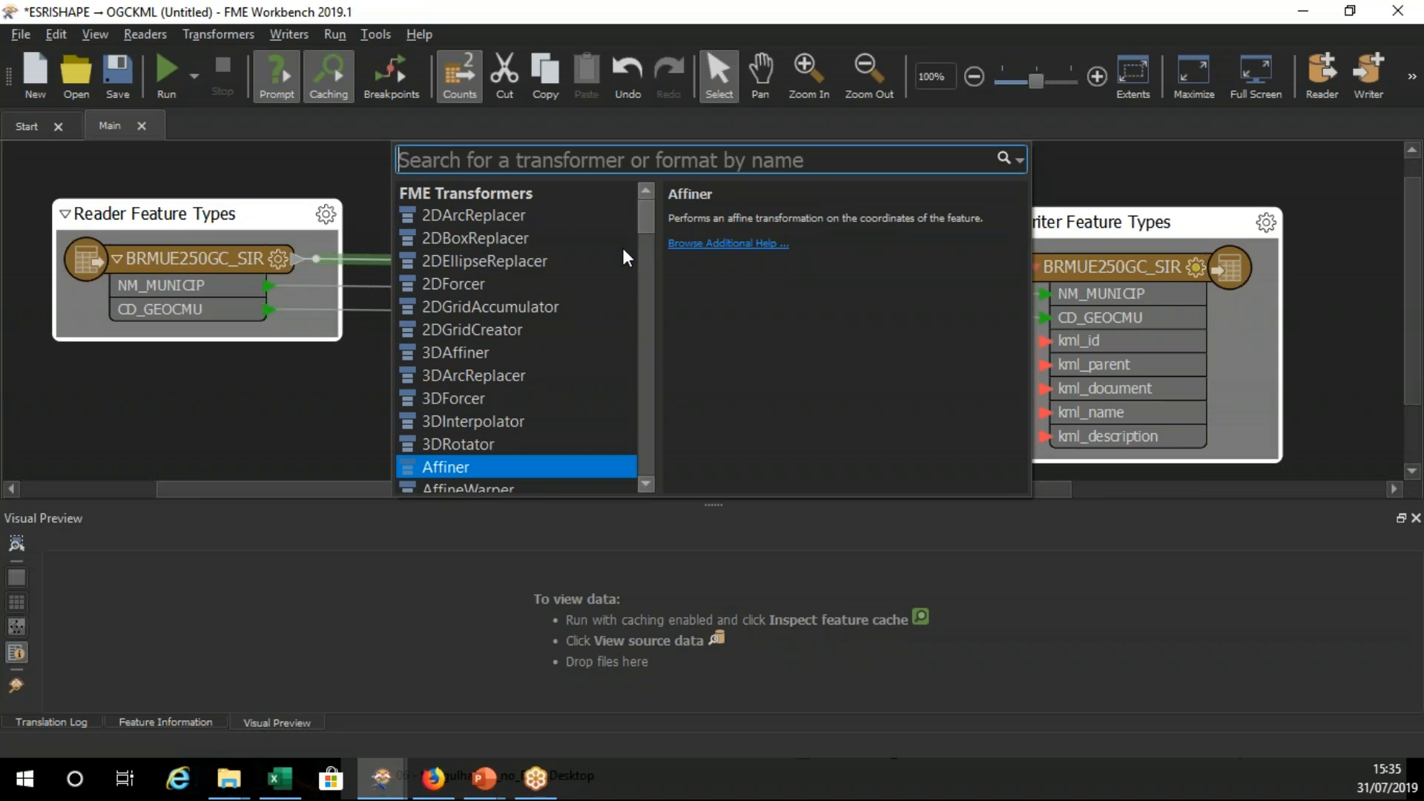
# Step: Find the AttributeManager transformer by searching for "mana" and insert it on the connection between the reader and writer
pyautogui.write('mana')
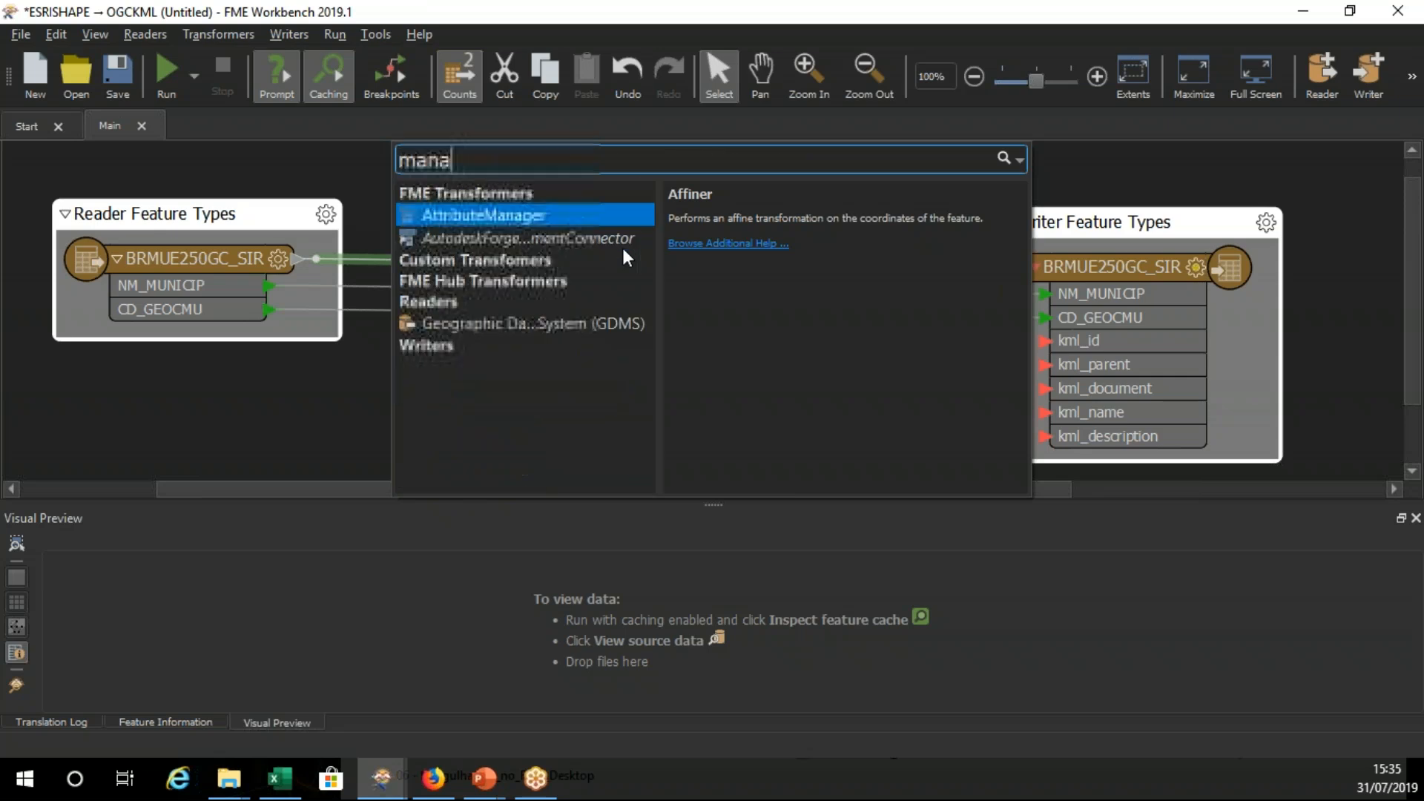
pyautogui.doubleClick(514, 220)
pyautogui.moveTo(682, 278); pyautogui.dragTo(605, 267)
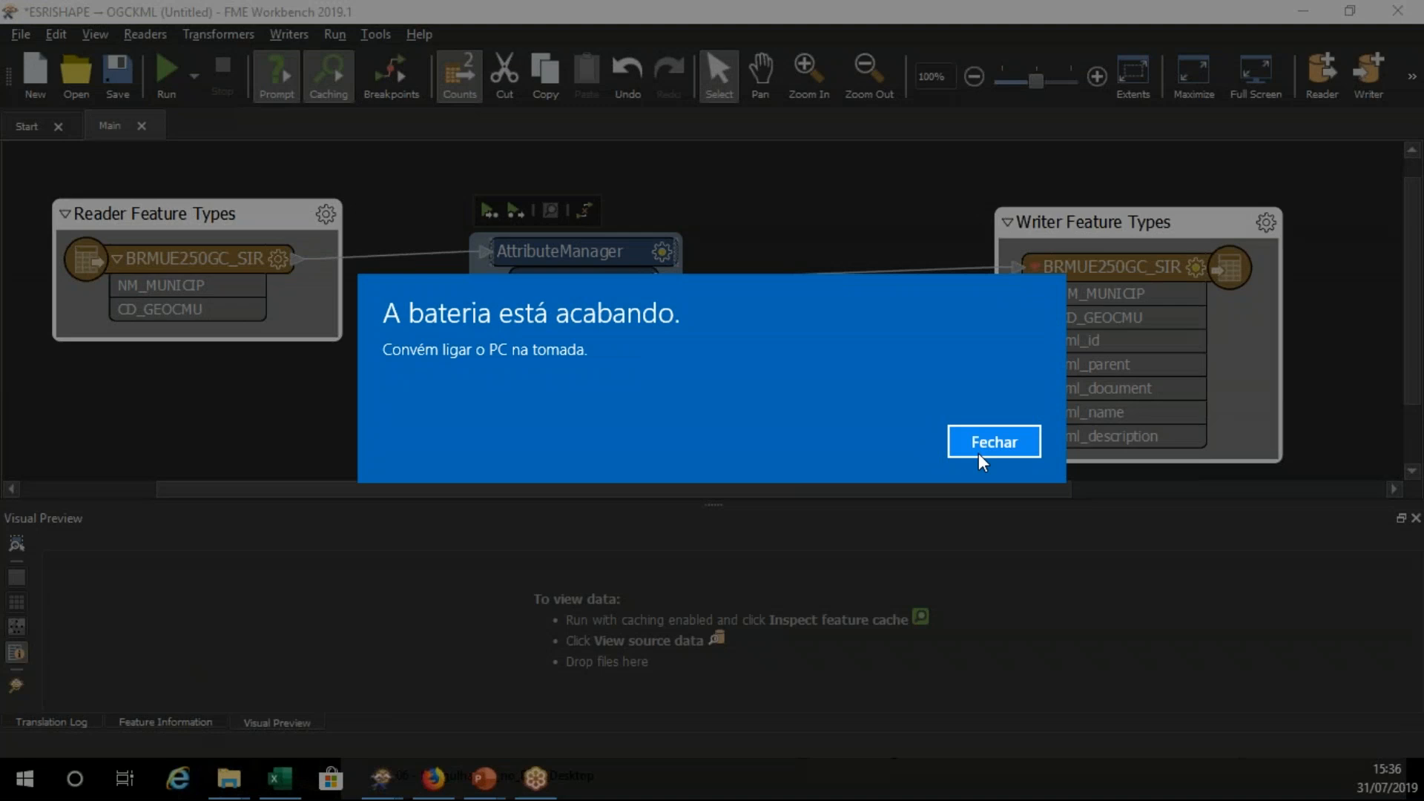
# Step: Dismiss the low-battery warning and return to the workspace canvas
pyautogui.click(986, 448)
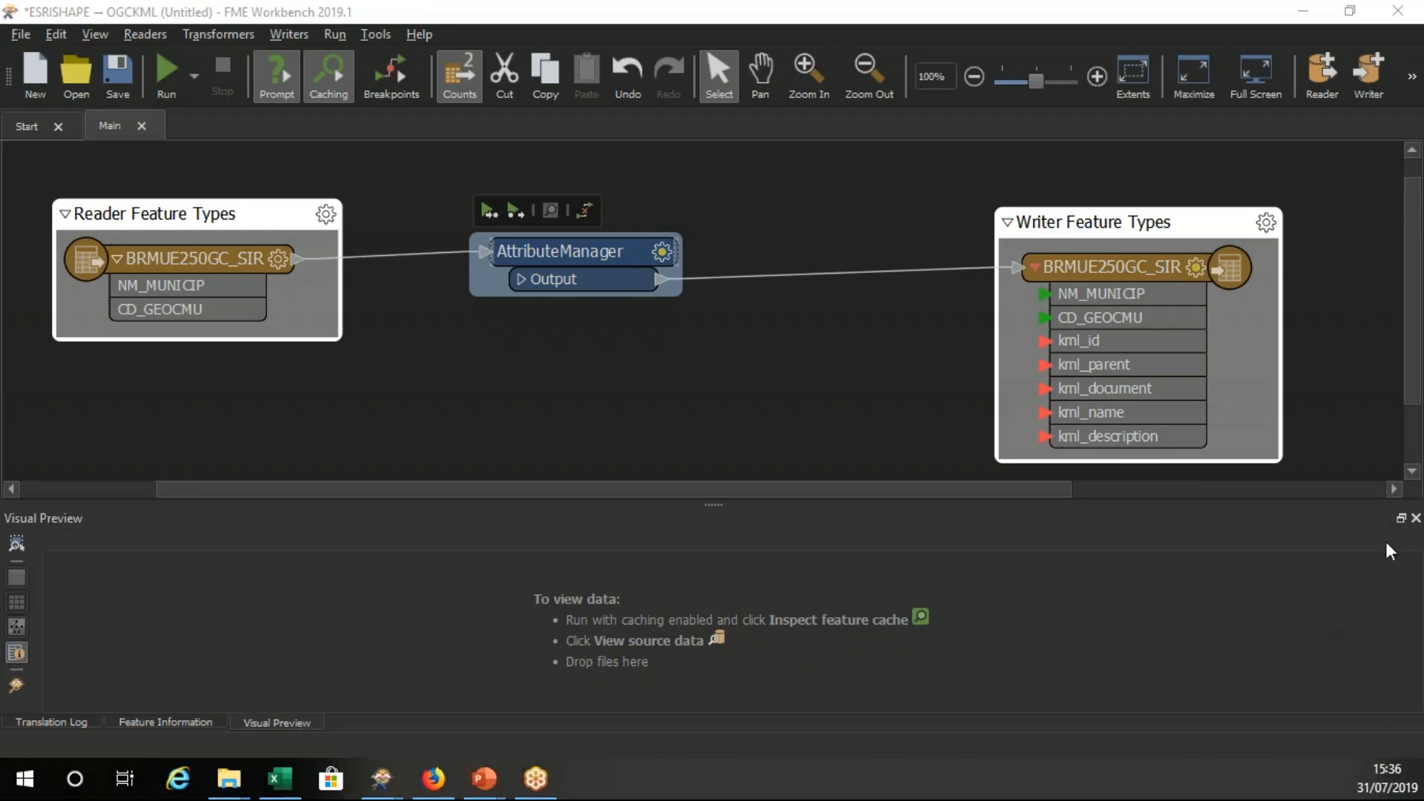
pyautogui.click(1181, 459)
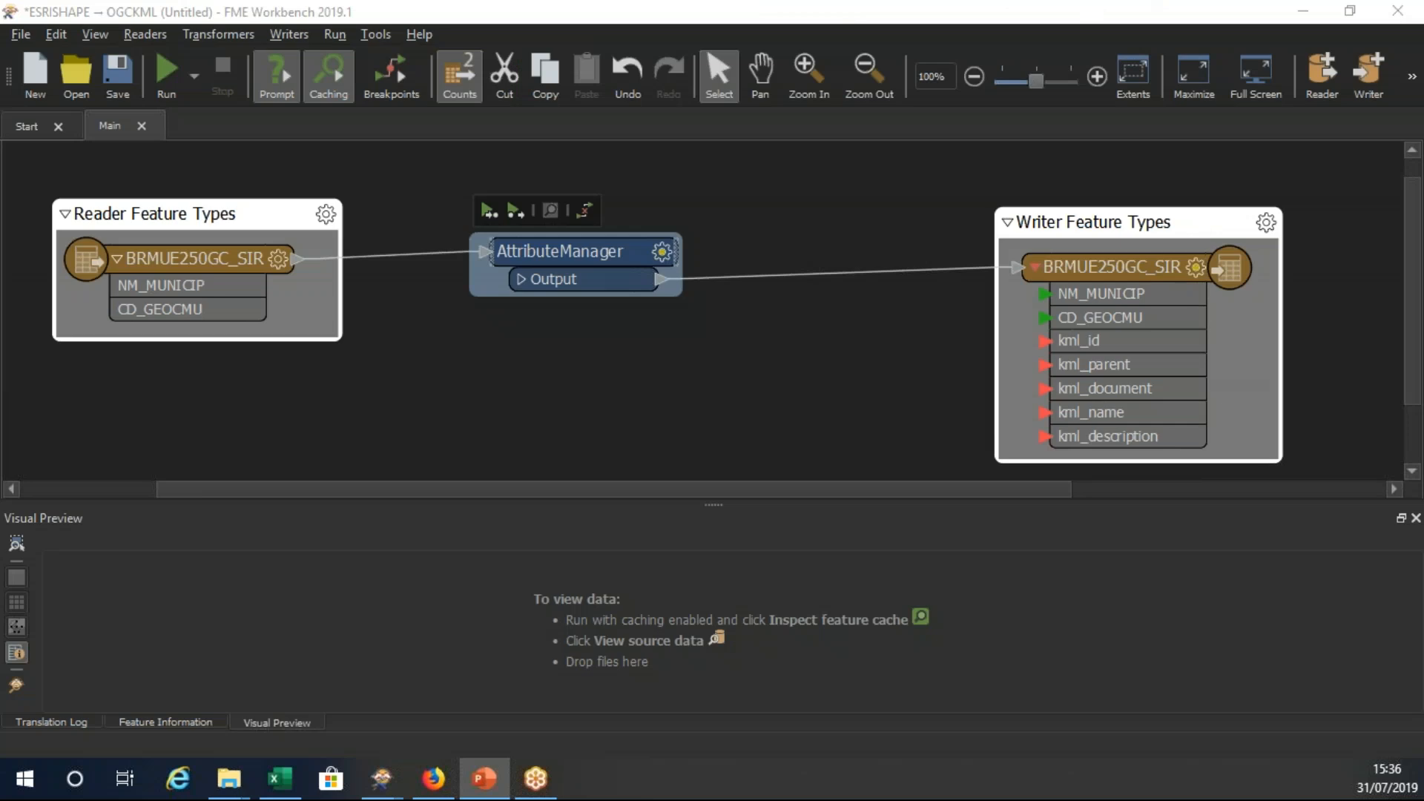
pyautogui.hotkey('alt', 'Tab')
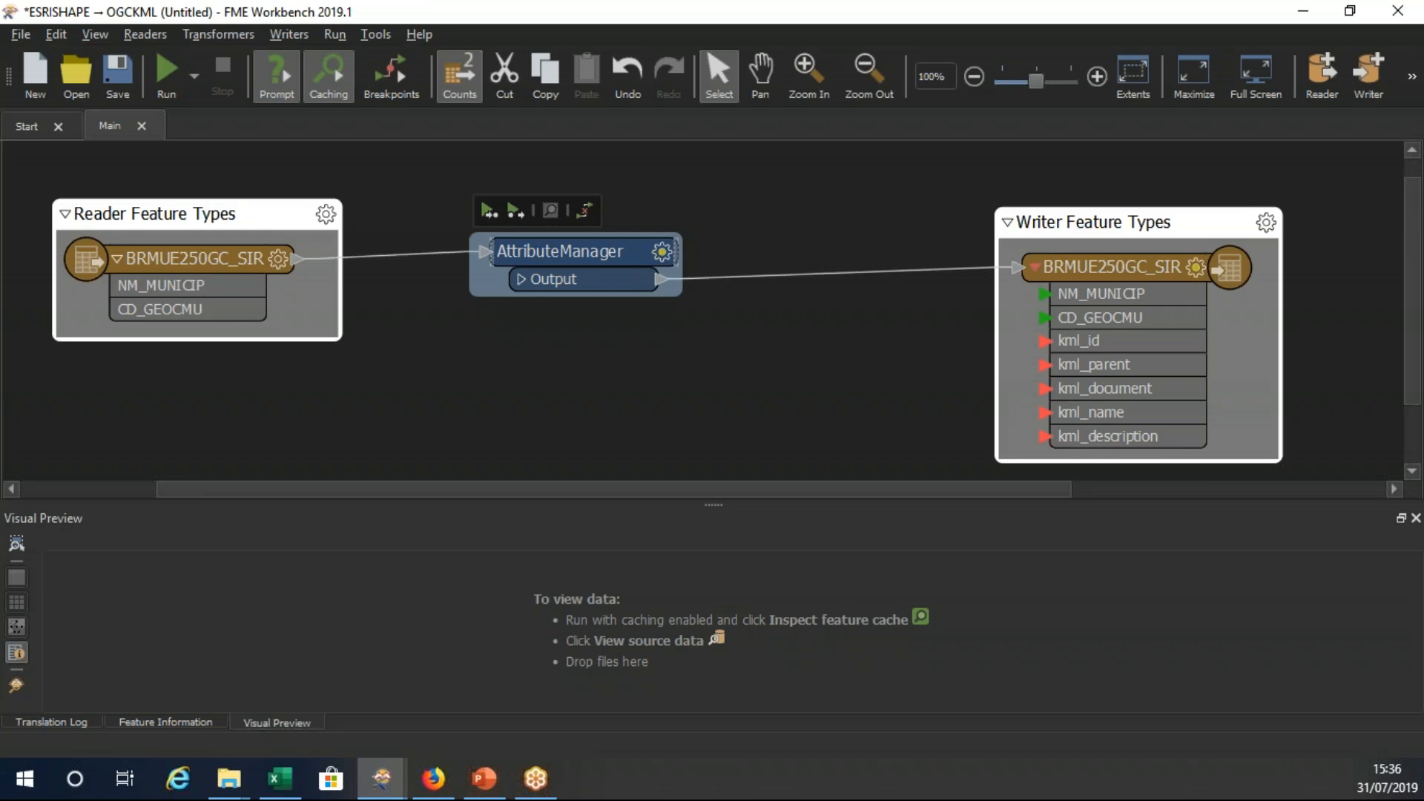
pyautogui.hotkey('alt', 'Tab')
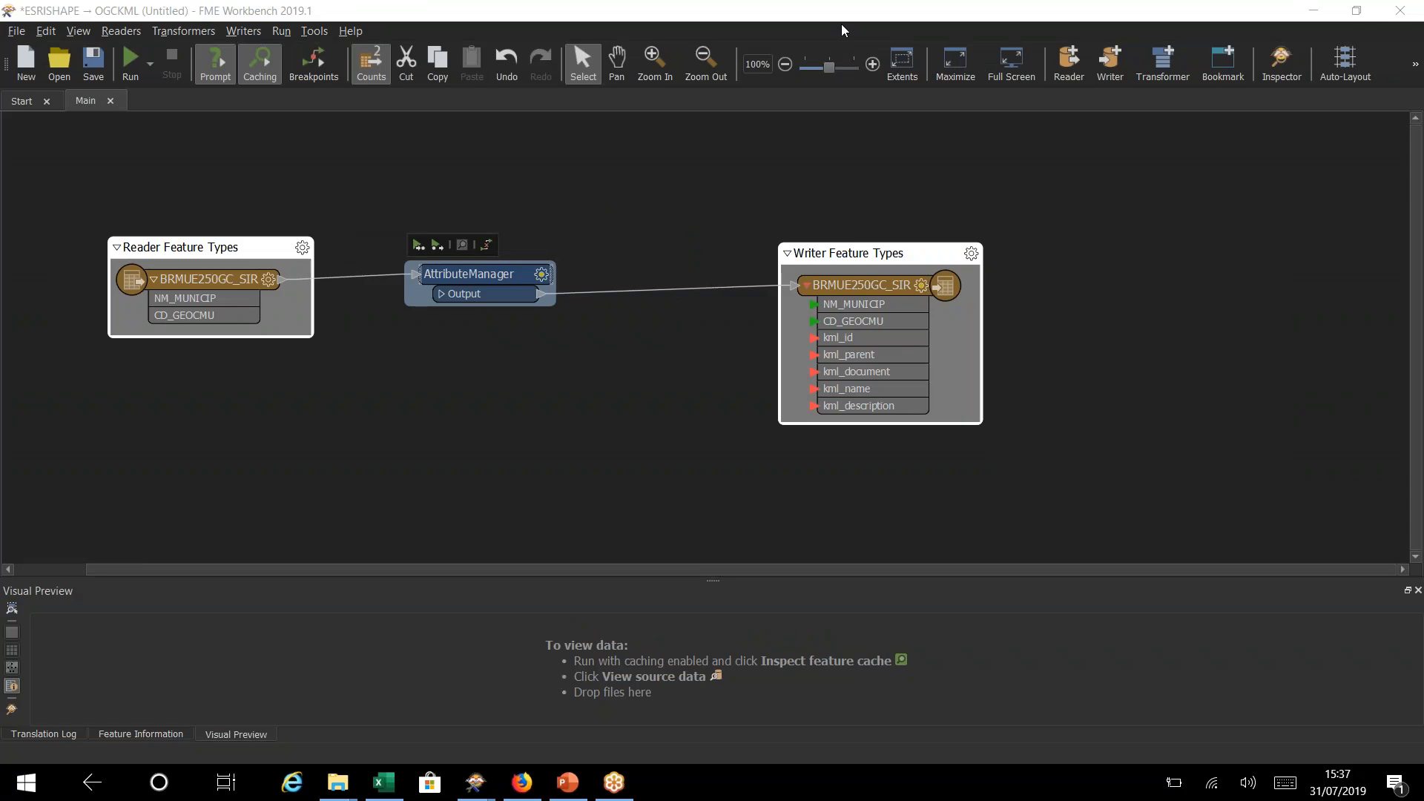
# Step: Select the AttributeManager and shift it slightly toward the writer feature type
pyautogui.click(615, 416)
pyautogui.click(481, 281)
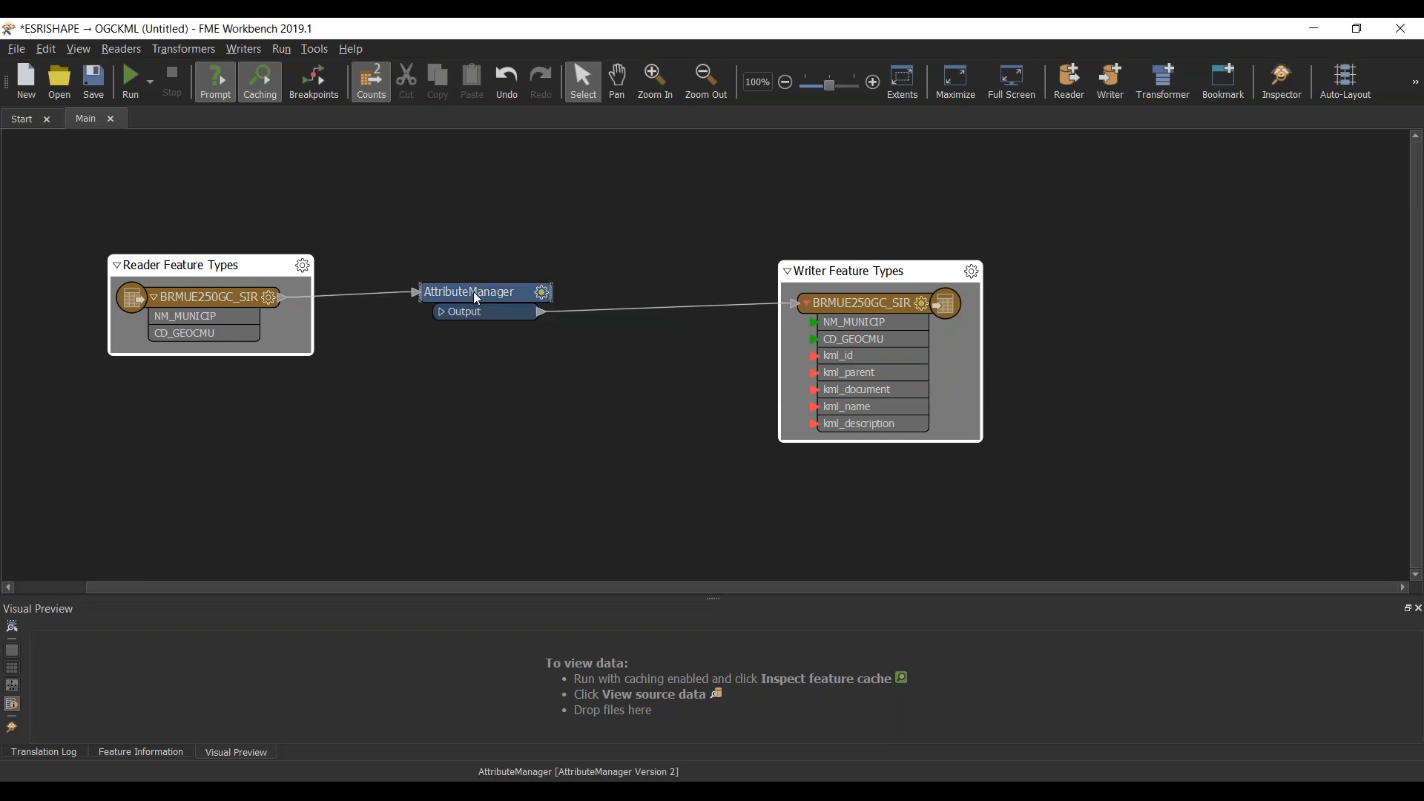
pyautogui.click(418, 264)
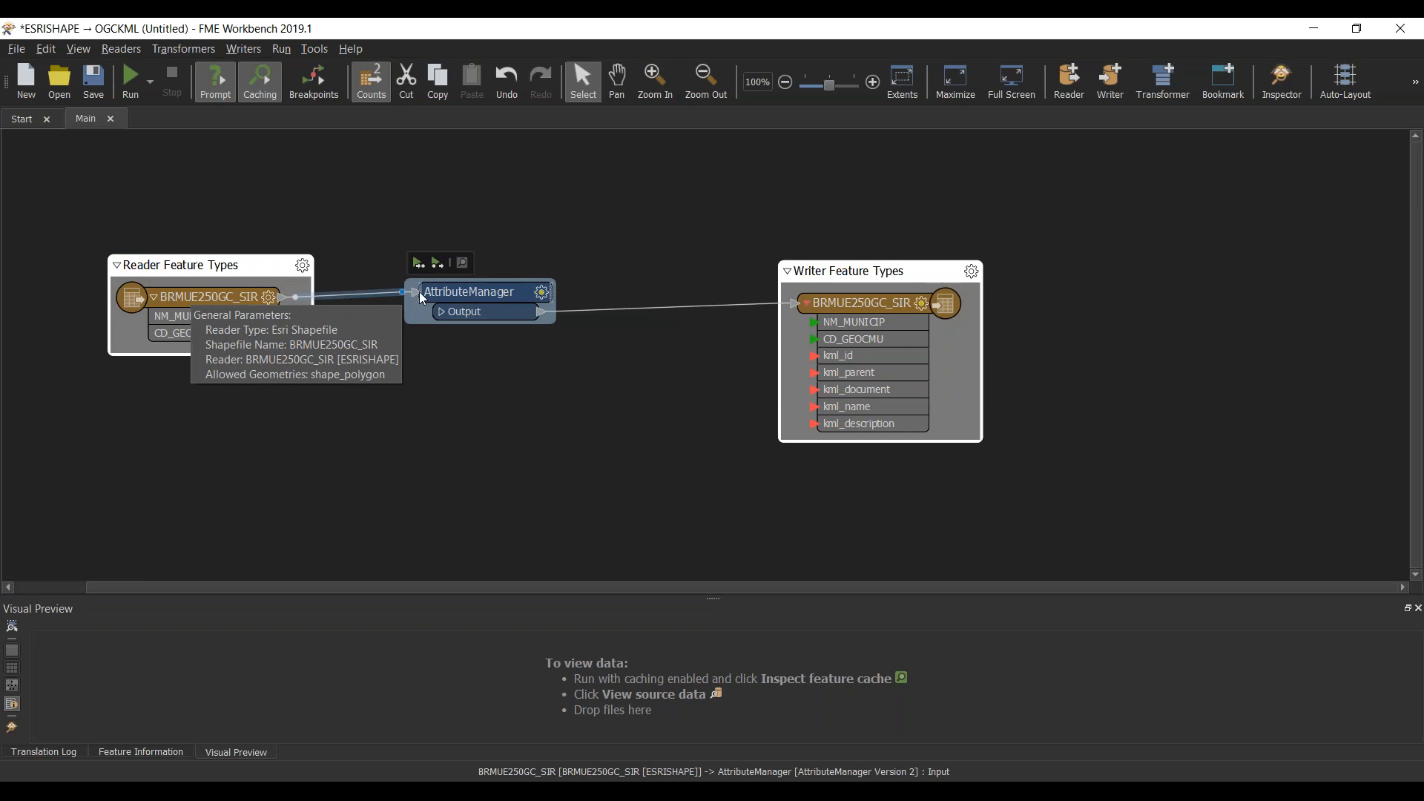
pyautogui.moveTo(470, 291); pyautogui.dragTo(493, 294)
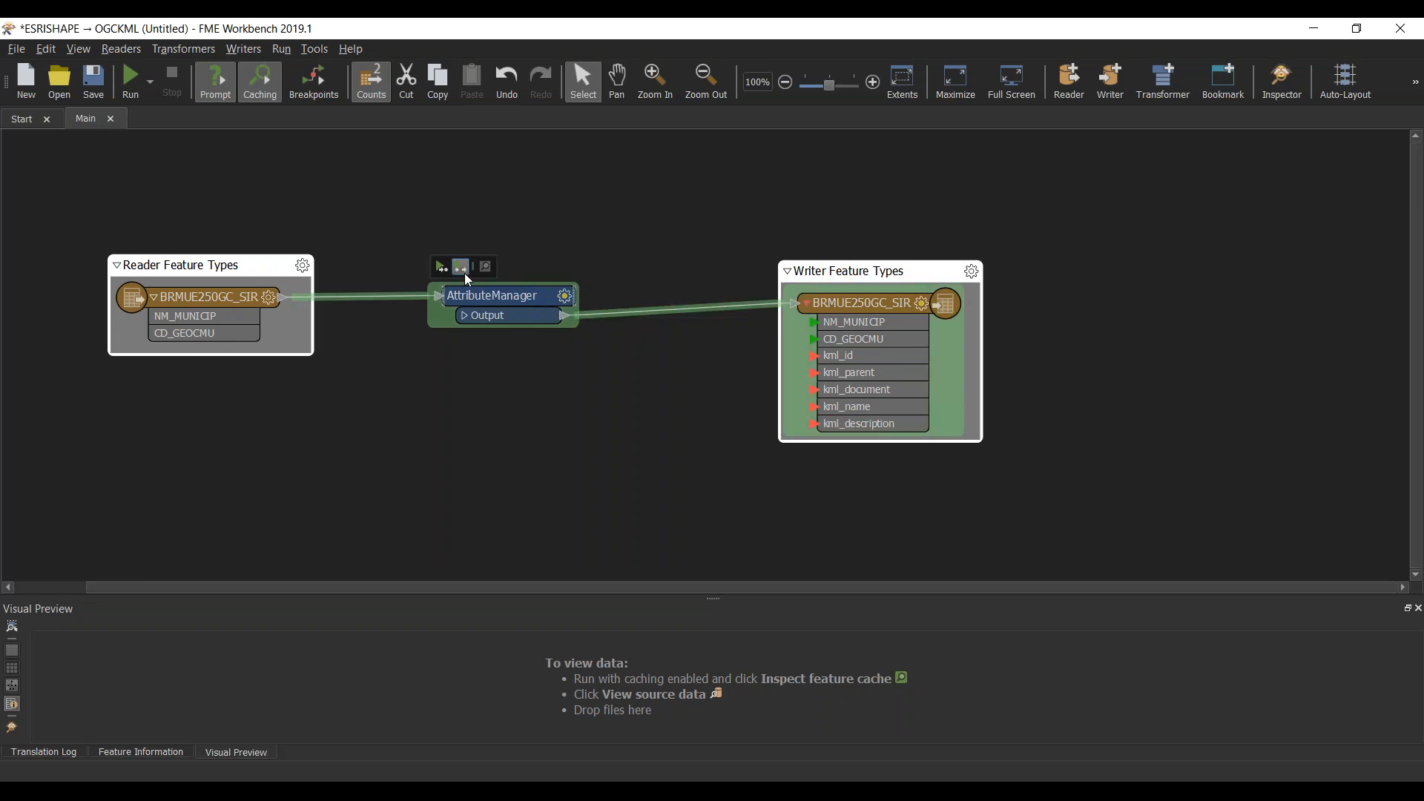
pyautogui.click(256, 87)
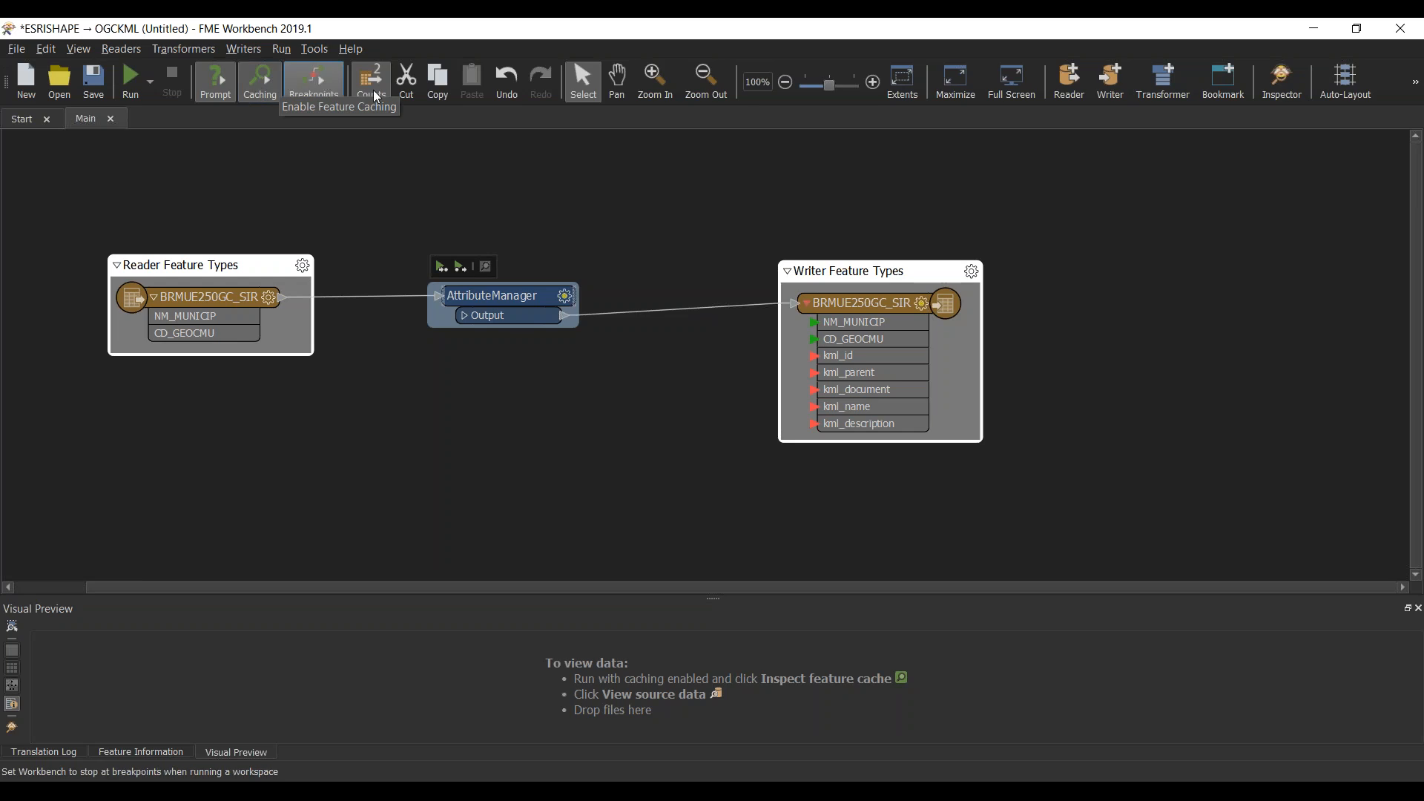
pyautogui.click(272, 98)
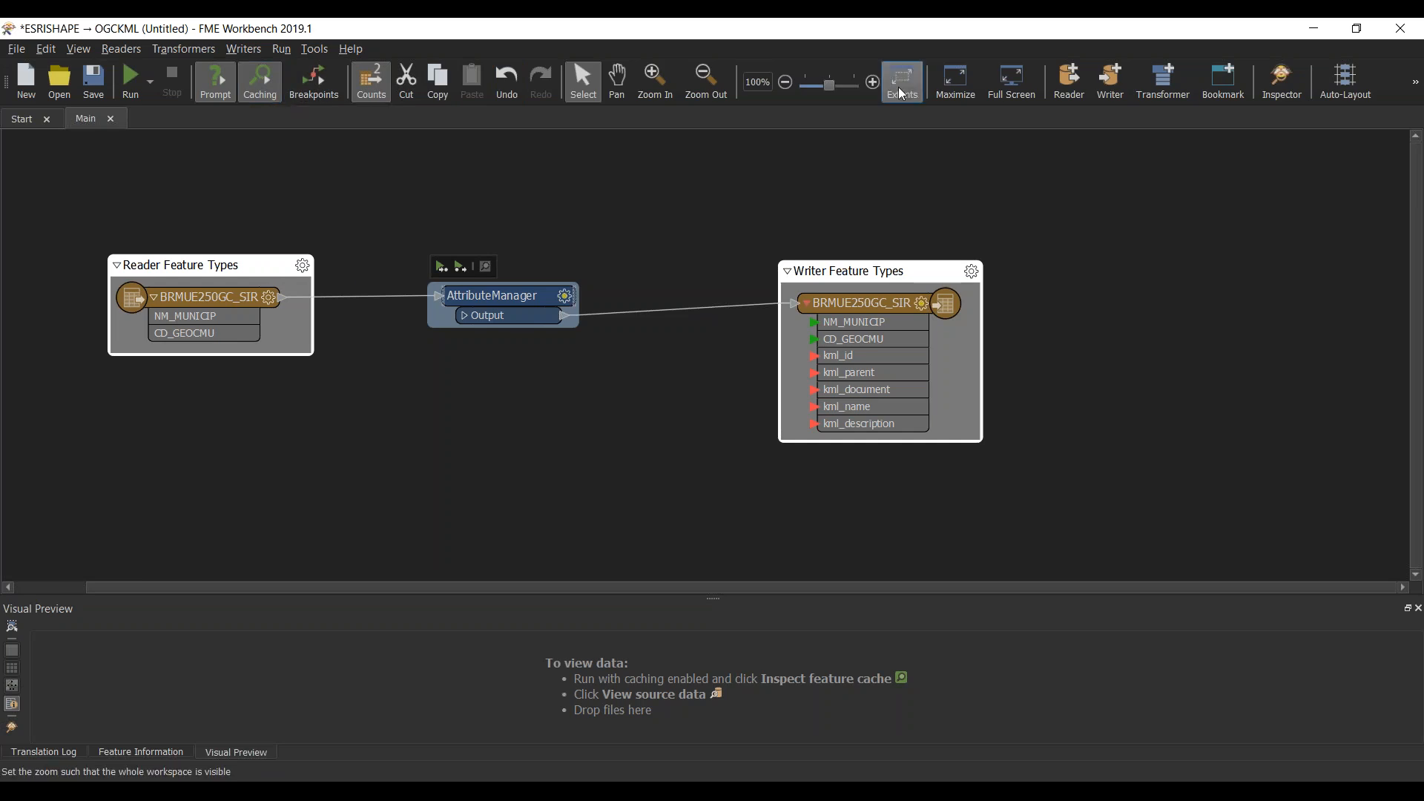
# Step: Customize the toolbar by adding the Collapse All Bookmarks action just before Maximize Canvas, and apply the change
pyautogui.rightClick(1391, 95)
pyautogui.click(1357, 169)
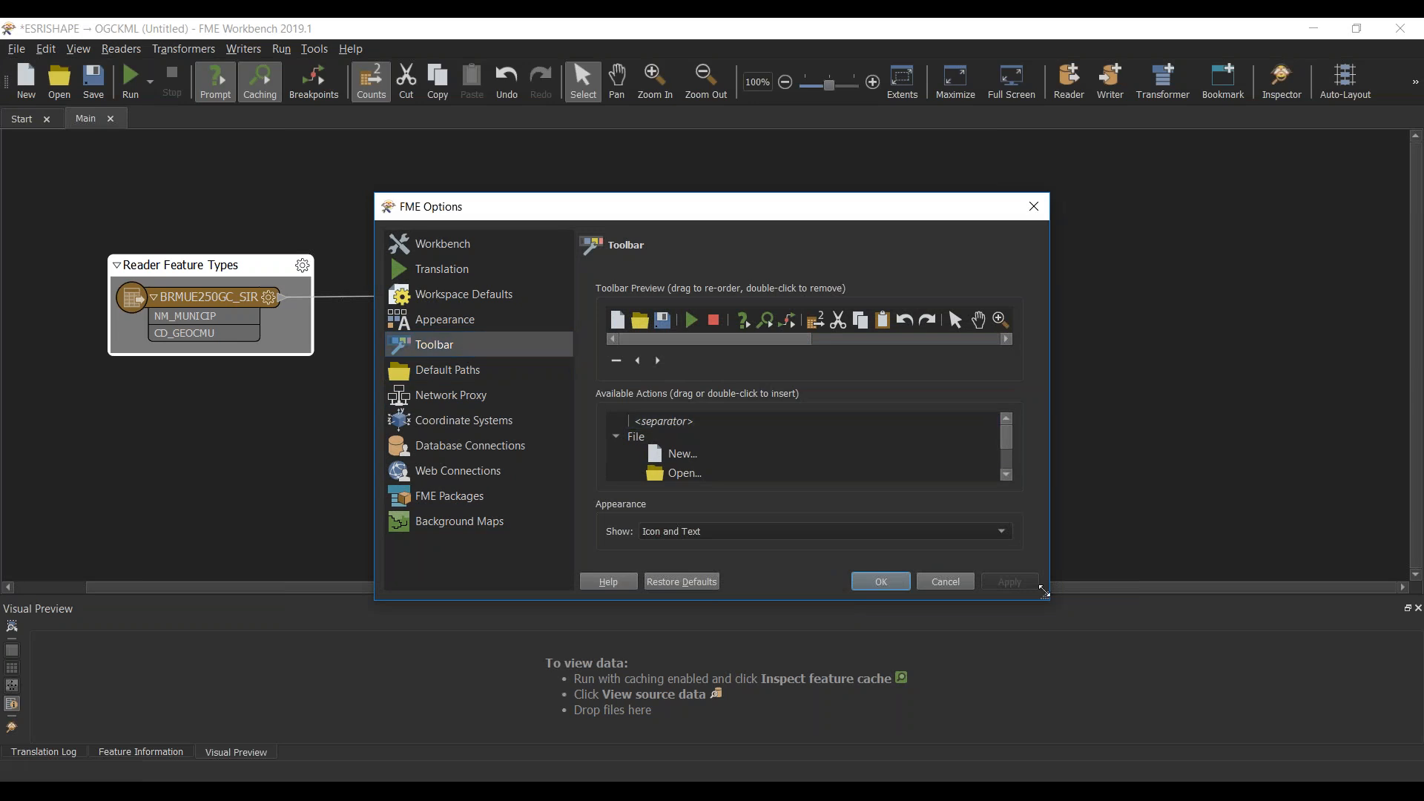
pyautogui.moveTo(1042, 593); pyautogui.dragTo(1317, 614)
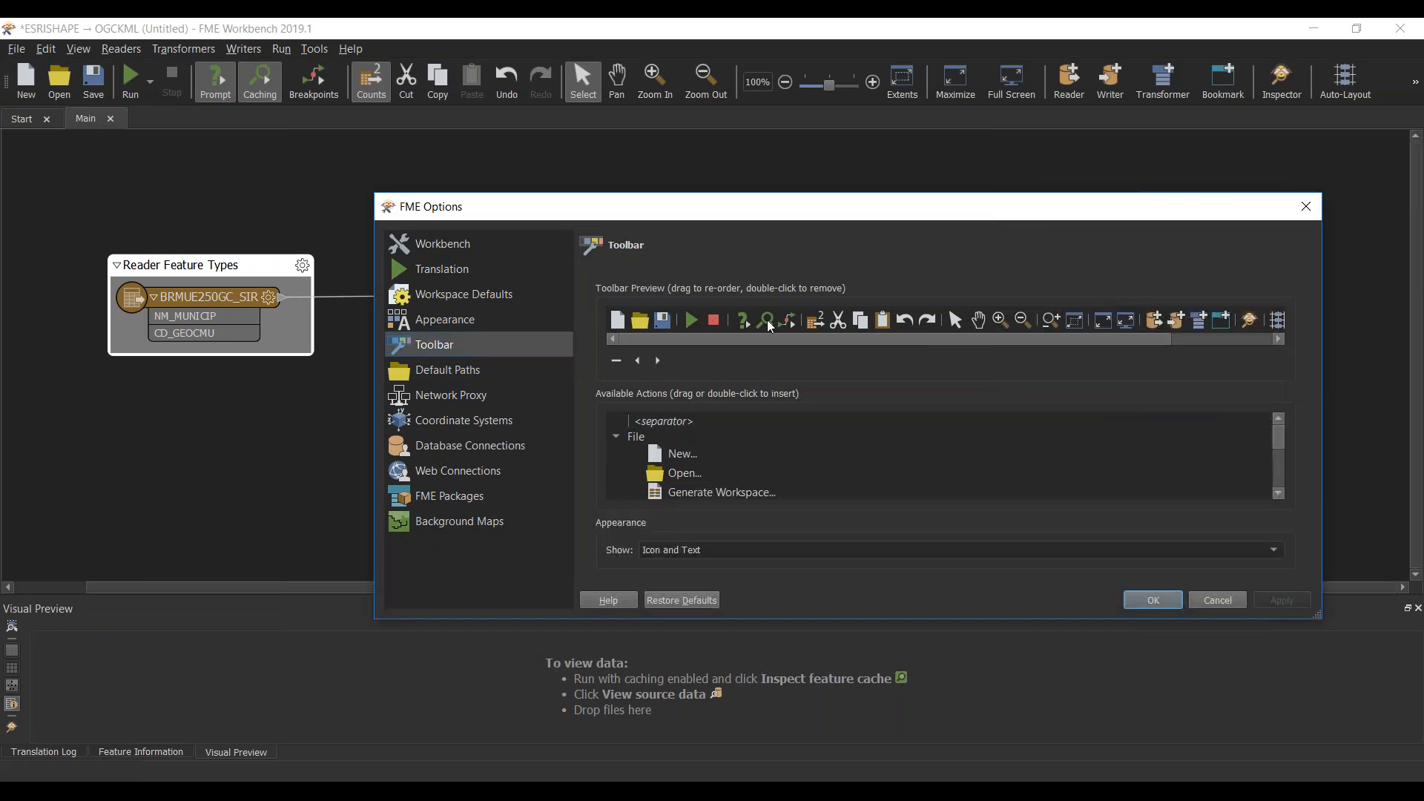
pyautogui.moveTo(758, 342); pyautogui.dragTo(796, 340)
pyautogui.moveTo(1276, 437); pyautogui.dragTo(1279, 460)
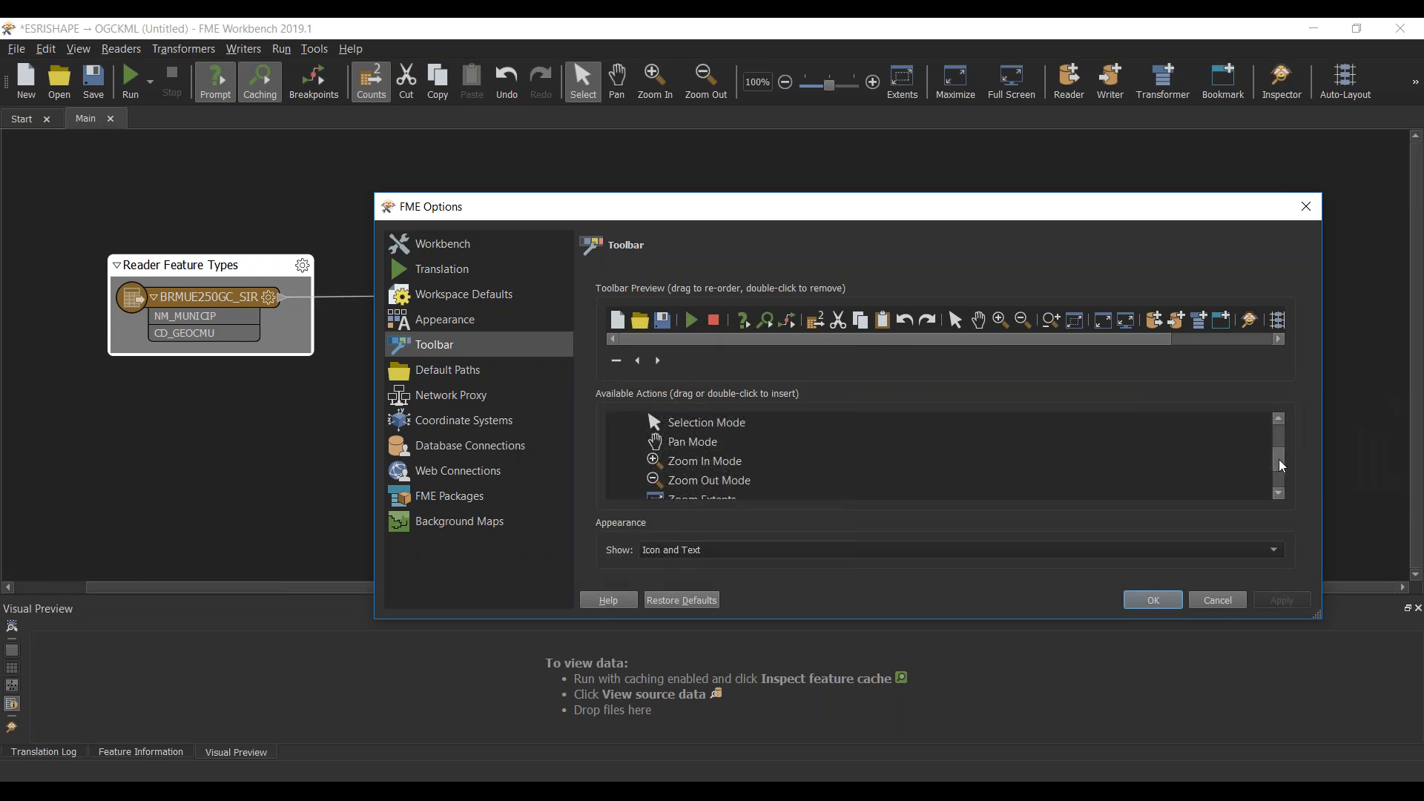
pyautogui.moveTo(1279, 461)
pyautogui.mouseDown()
pyautogui.moveTo(1282, 475)
pyautogui.moveTo(1278, 462)
pyautogui.mouseUp()
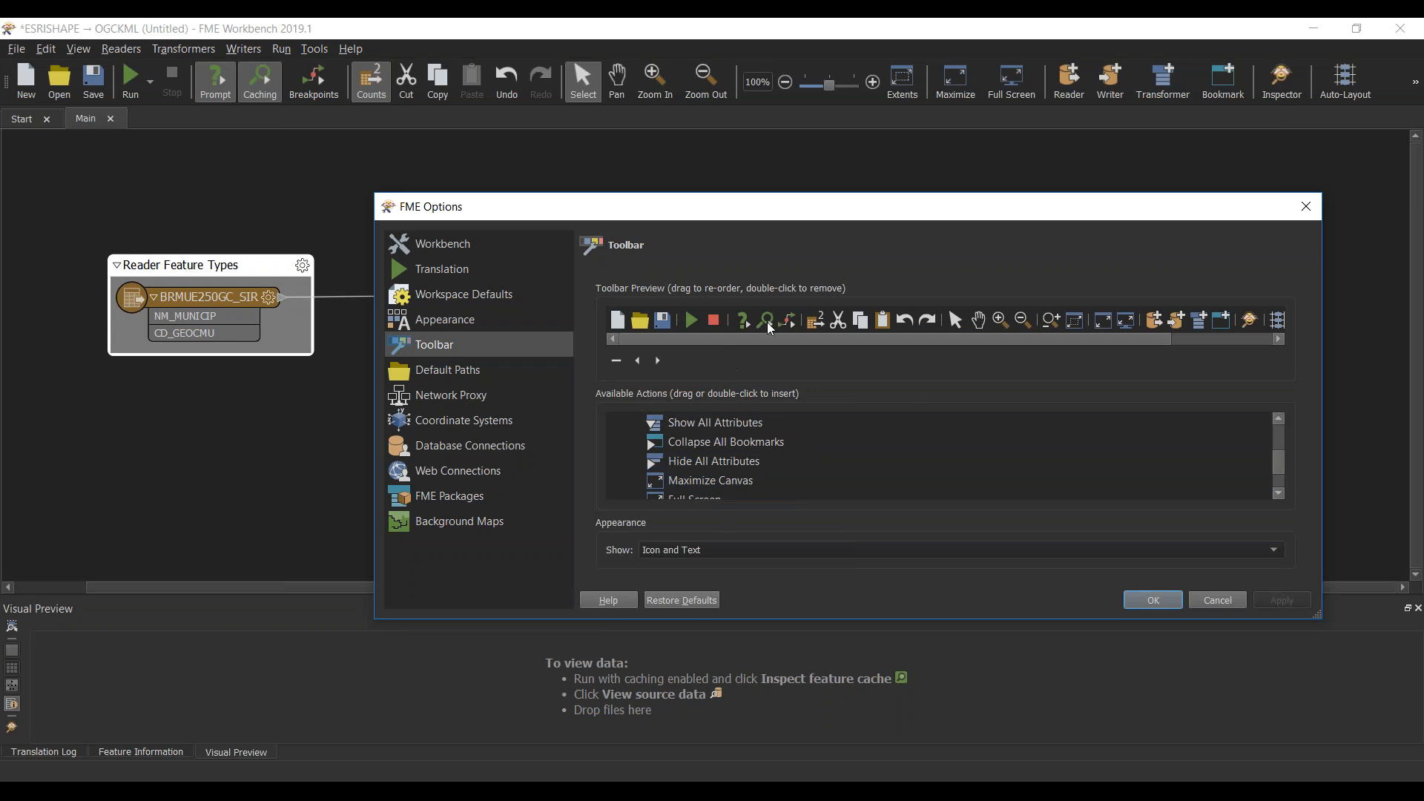
pyautogui.click(737, 447)
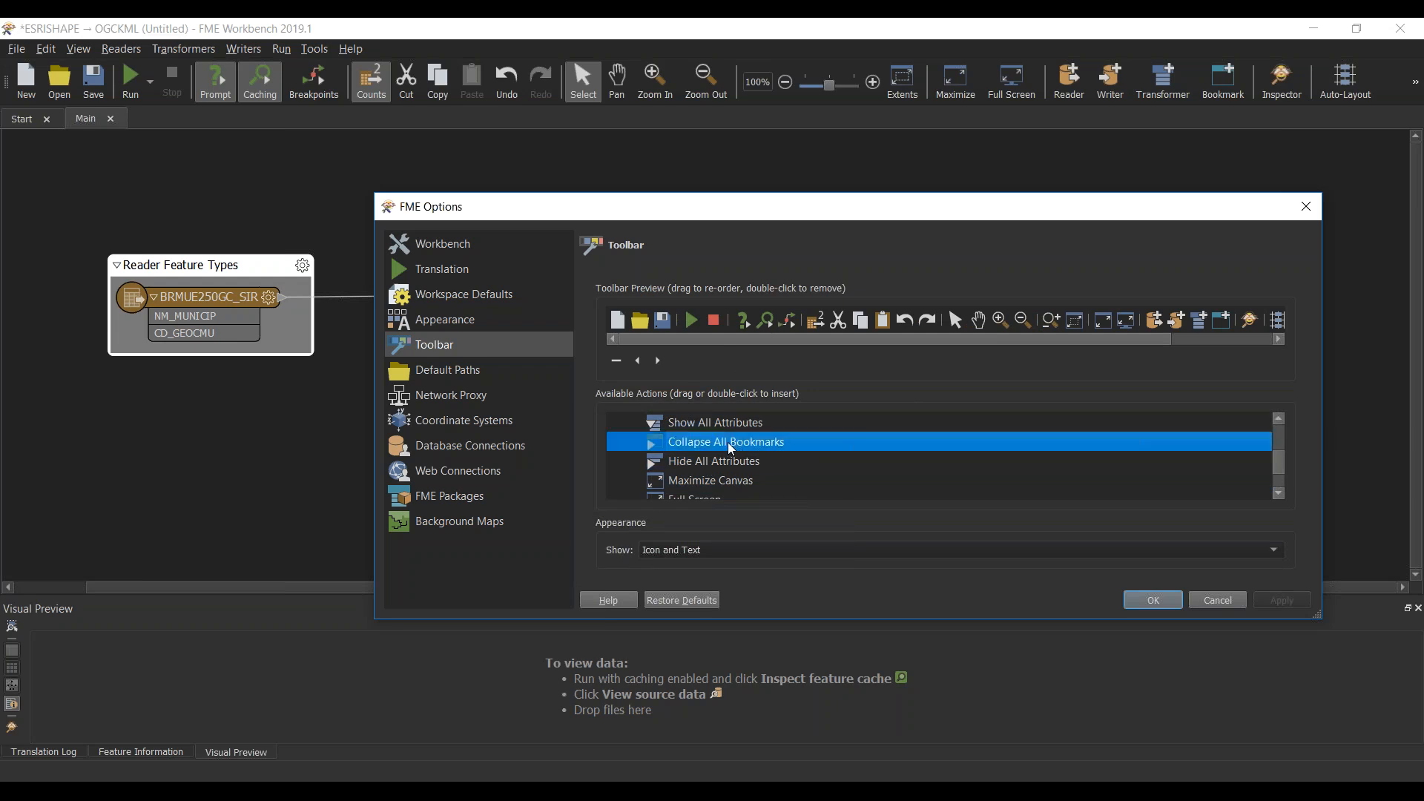
pyautogui.moveTo(731, 448); pyautogui.dragTo(1097, 326)
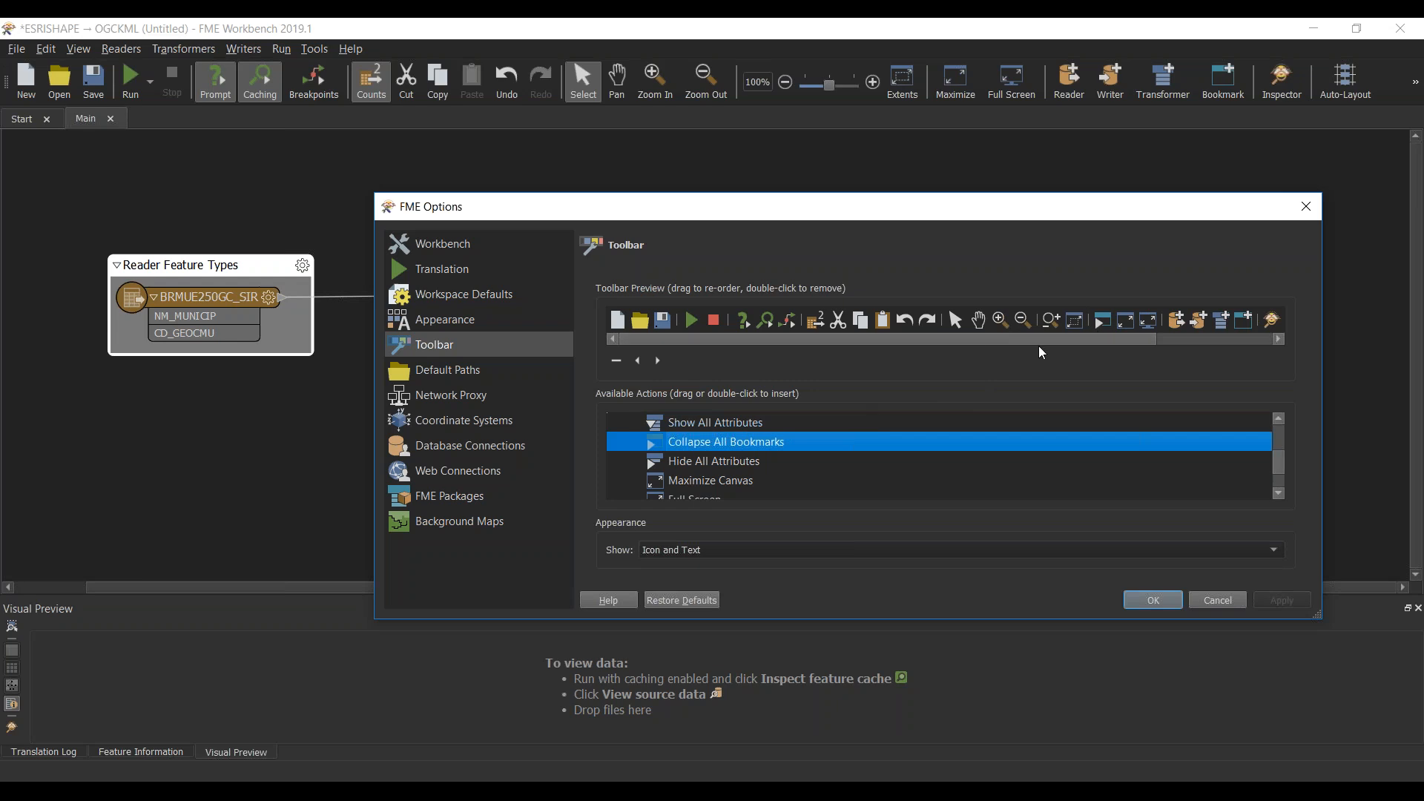
pyautogui.click(1154, 600)
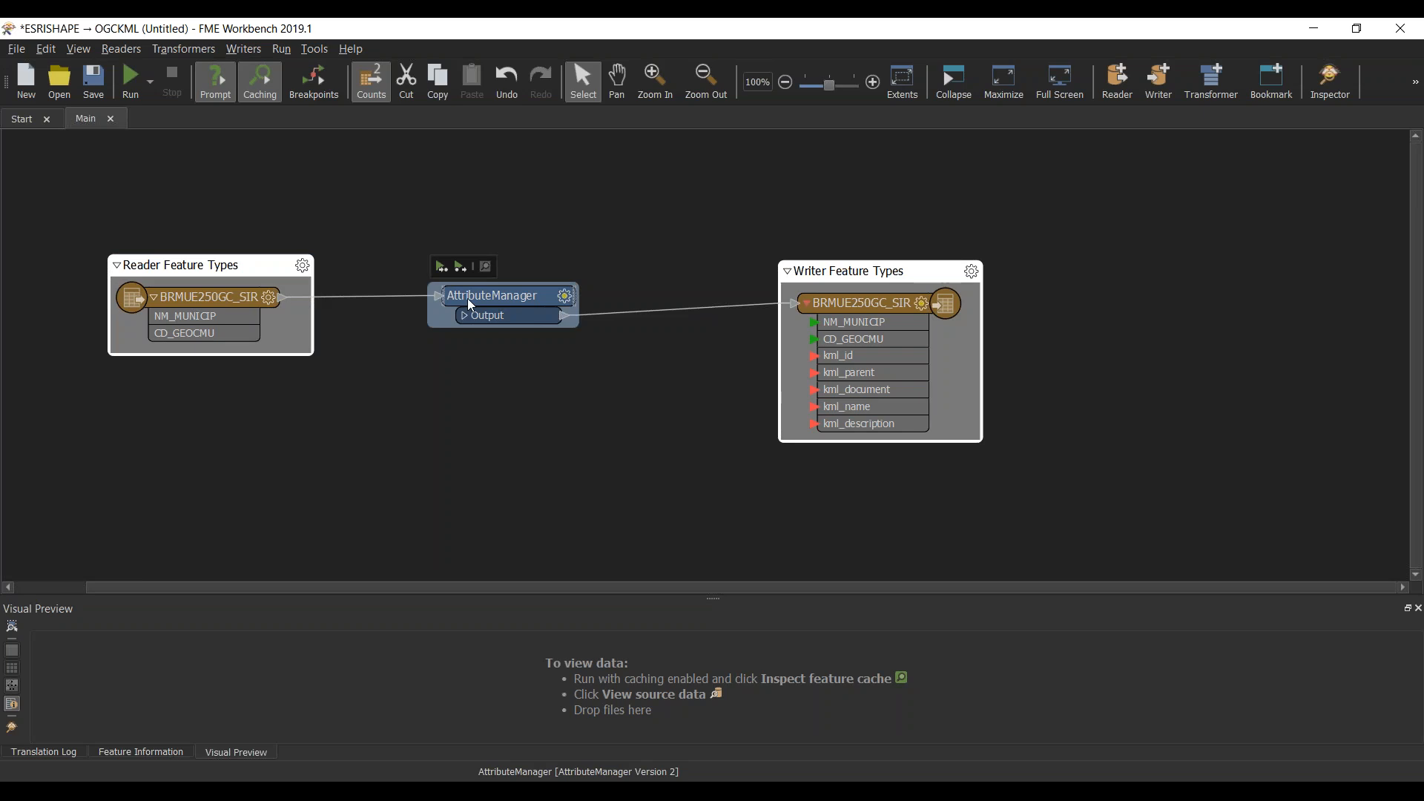
# Step: Run the workspace only up to the AttributeManager, reading the offered source shapefile
pyautogui.click(443, 267)
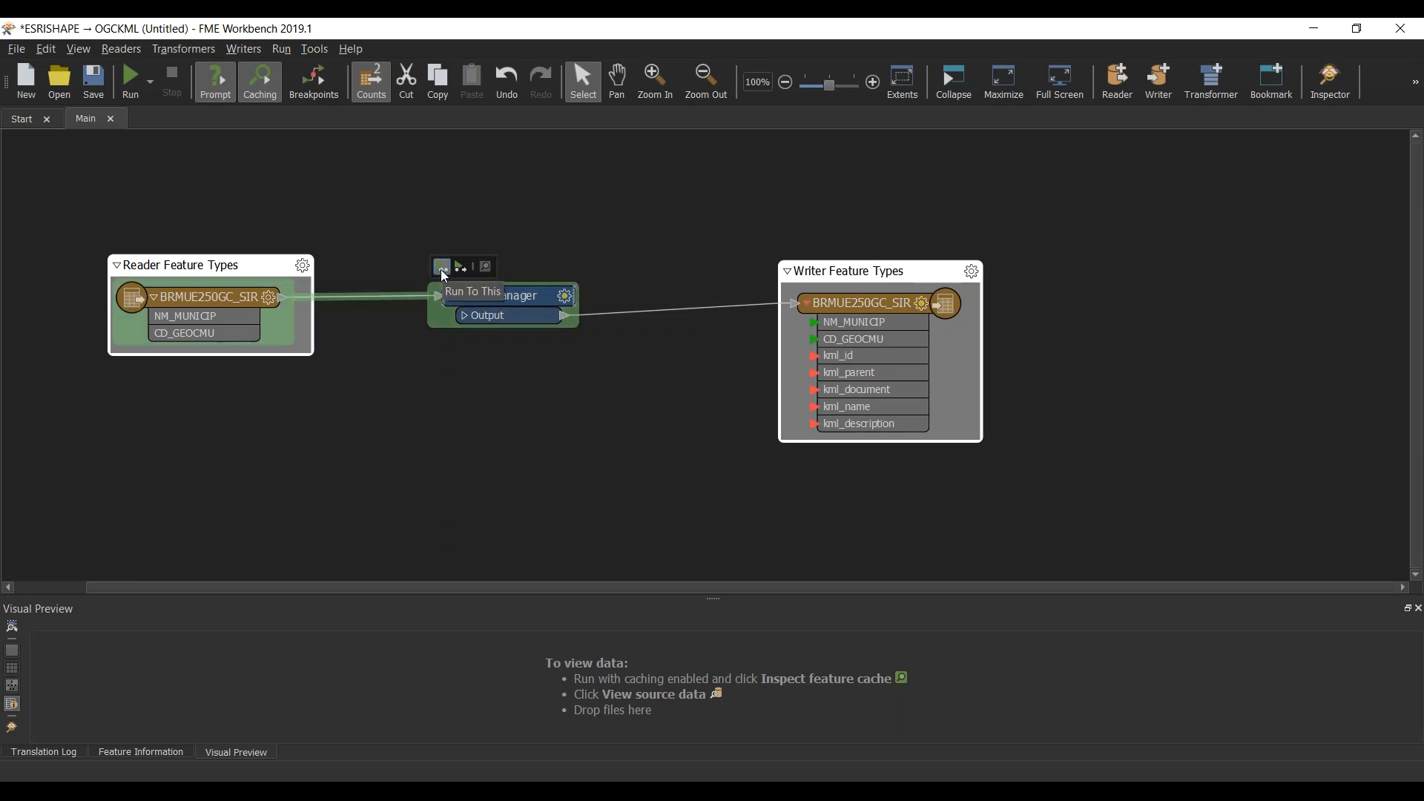
pyautogui.click(440, 269)
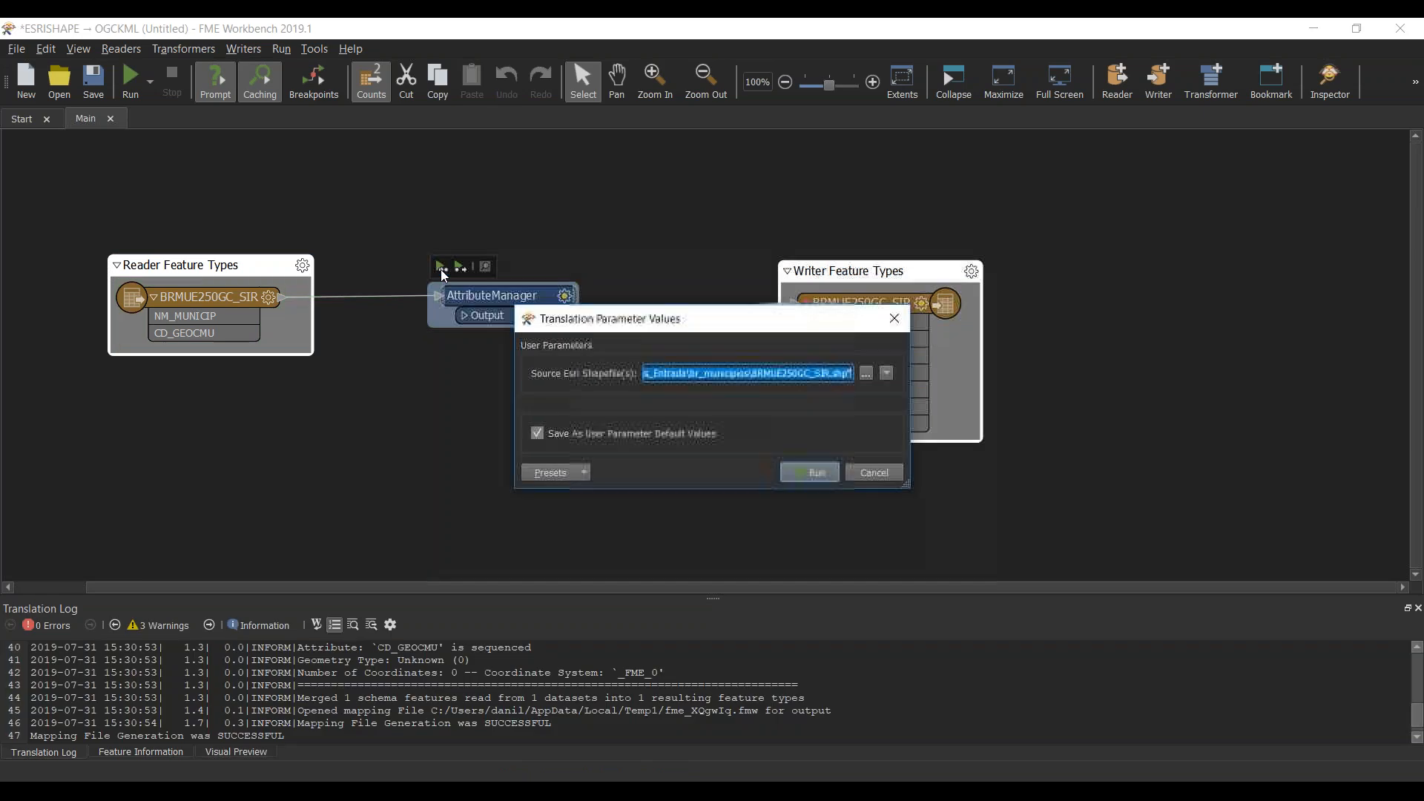
pyautogui.click(780, 474)
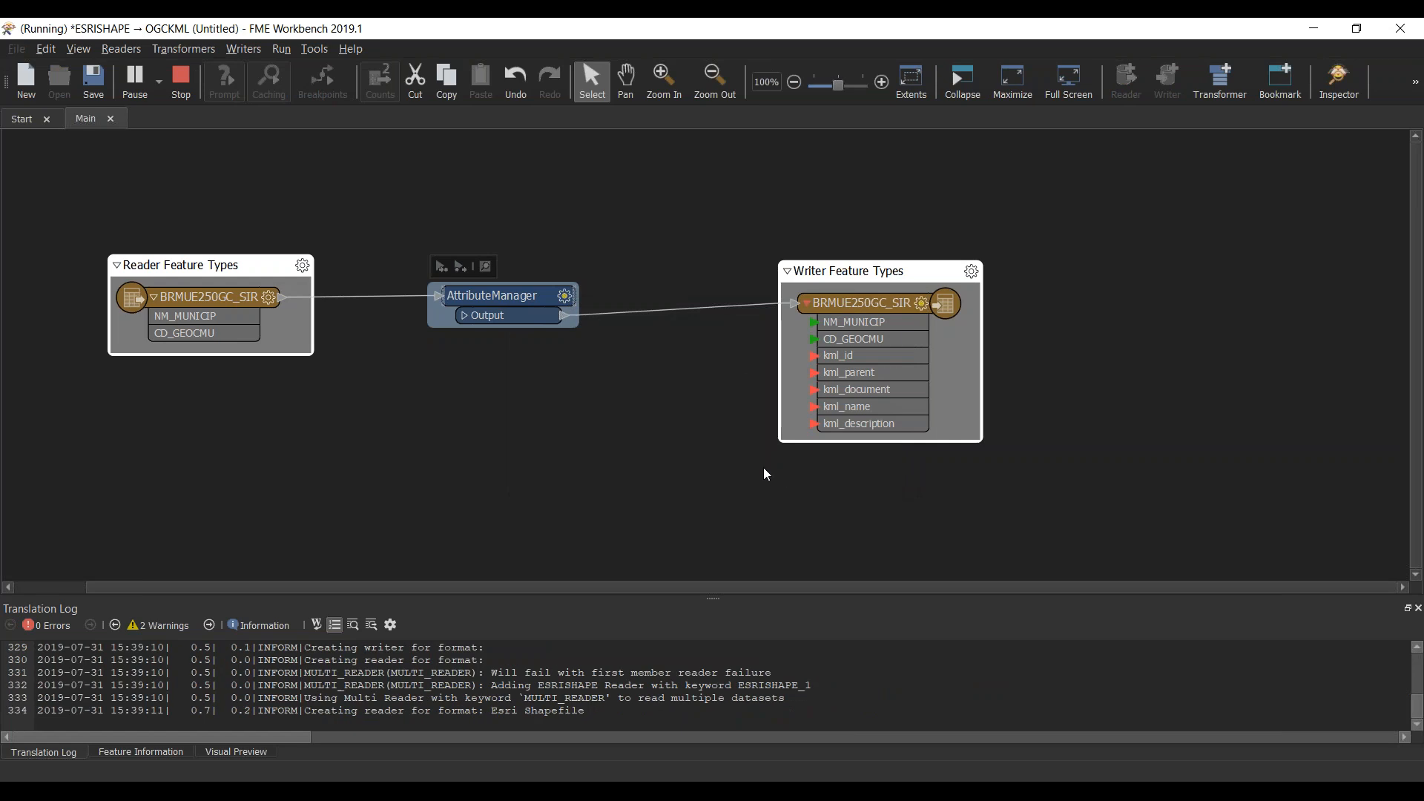
# Step: Enlarge the pane below the canvas and inspect the AttributeManager's cached output in Visual Preview
pyautogui.moveTo(714, 598); pyautogui.dragTo(699, 431)
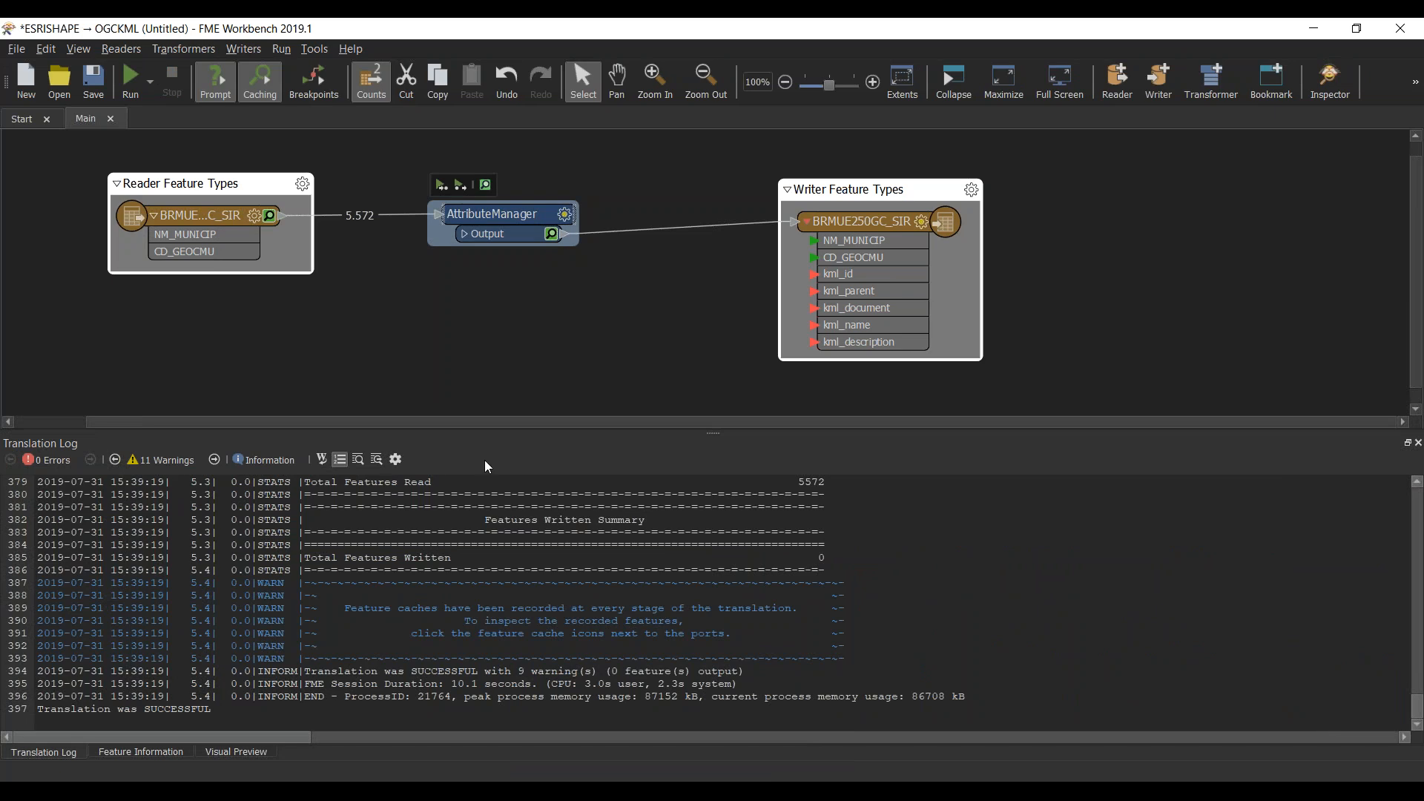
pyautogui.click(242, 754)
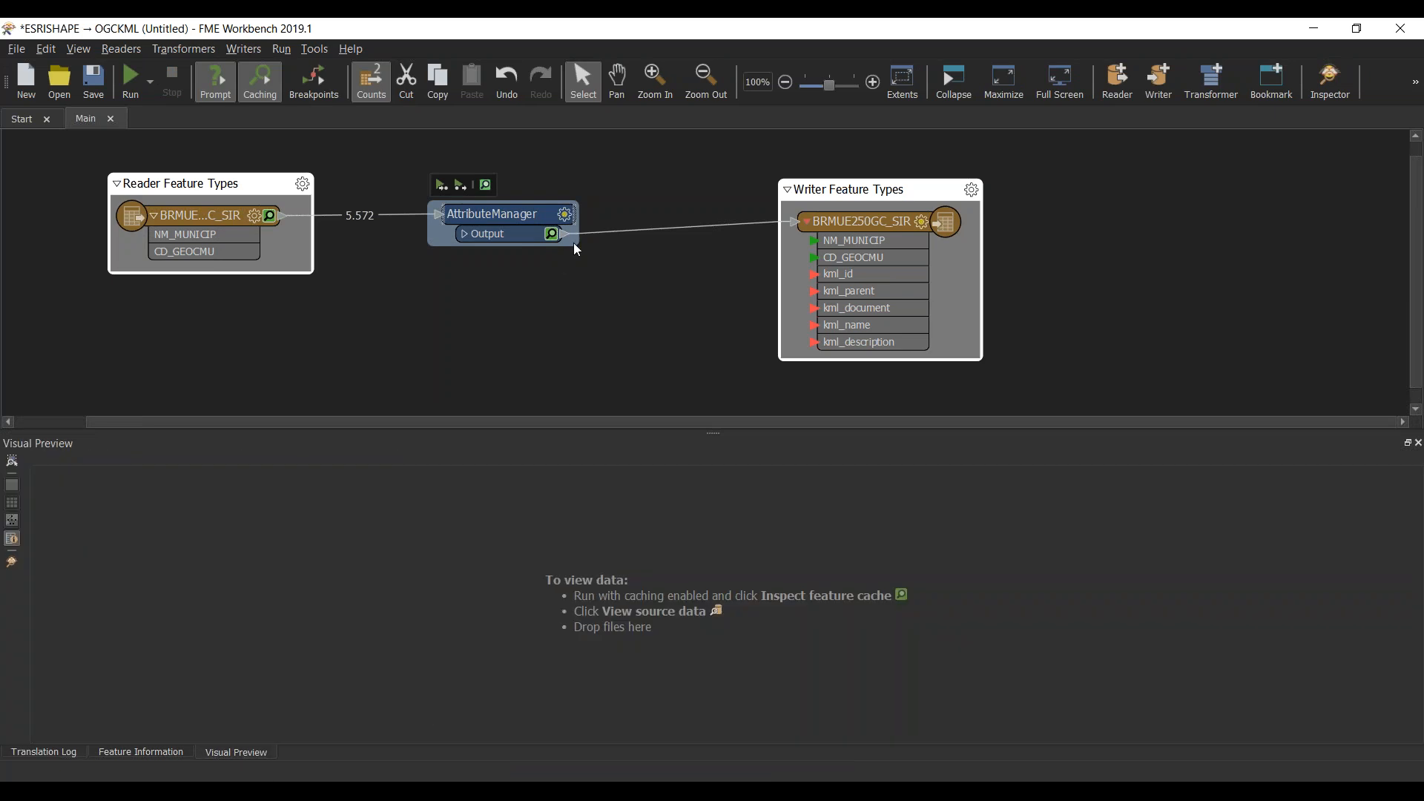
pyautogui.click(552, 234)
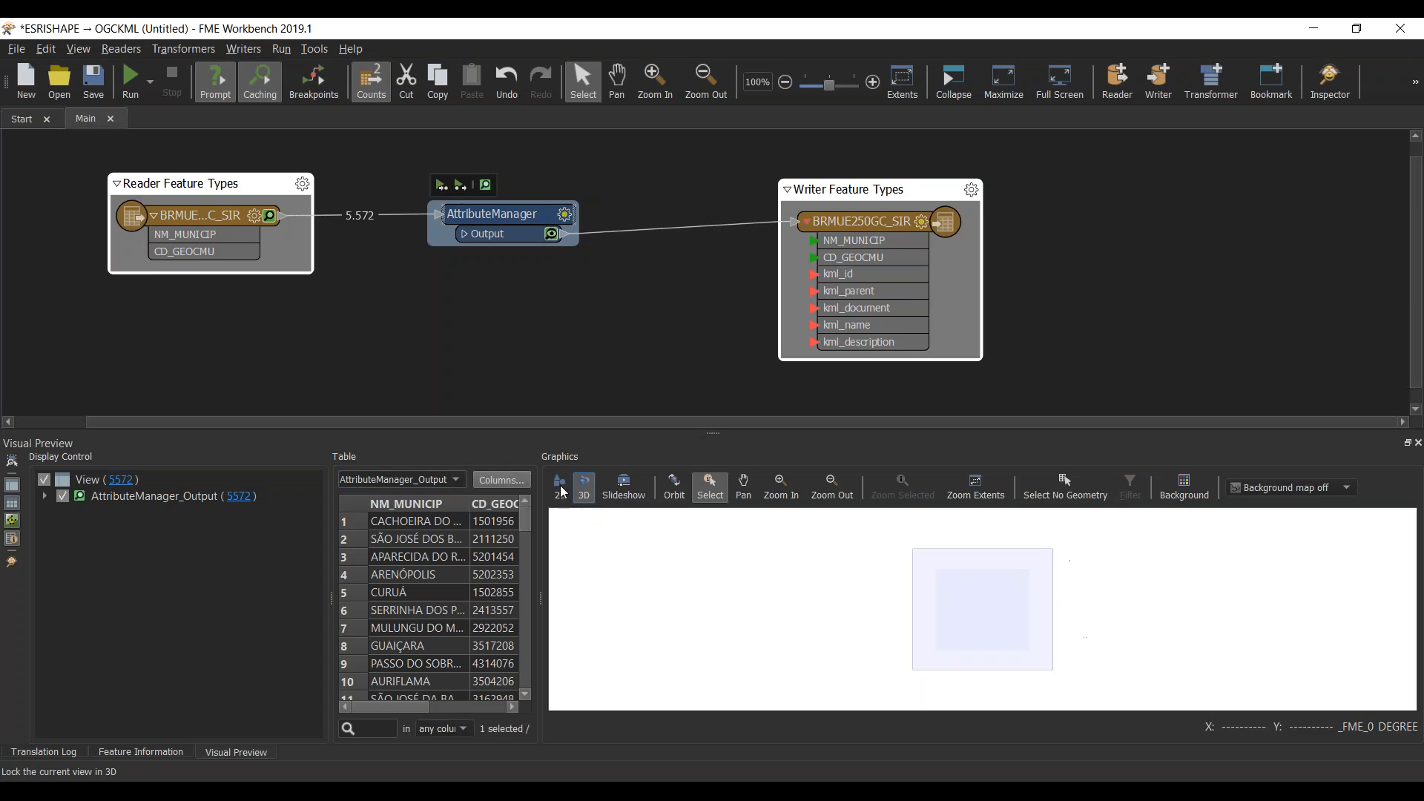
# Step: Pick a municipality on the preview map, check the 3D view and the background map options, and return to 2D
pyautogui.click(974, 584)
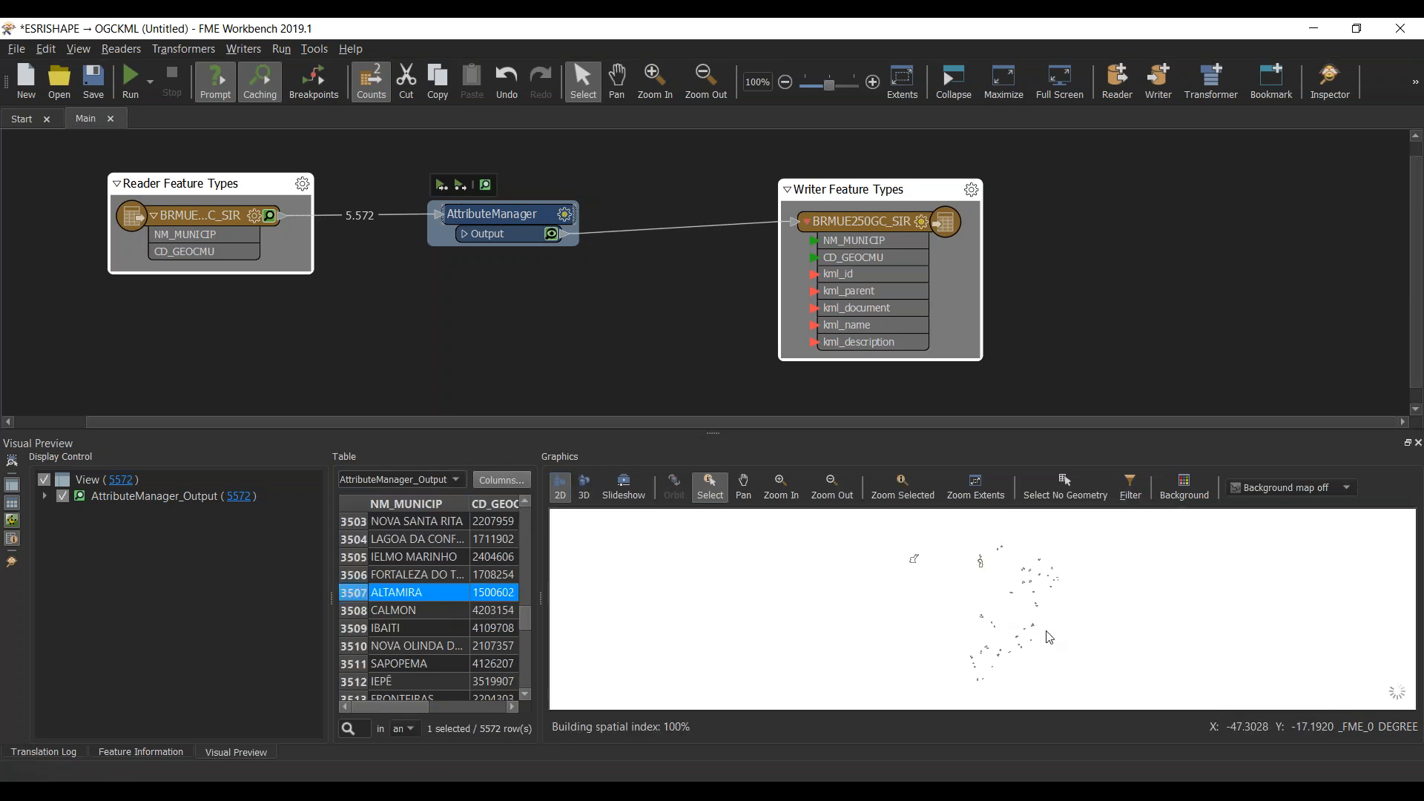
pyautogui.click(584, 488)
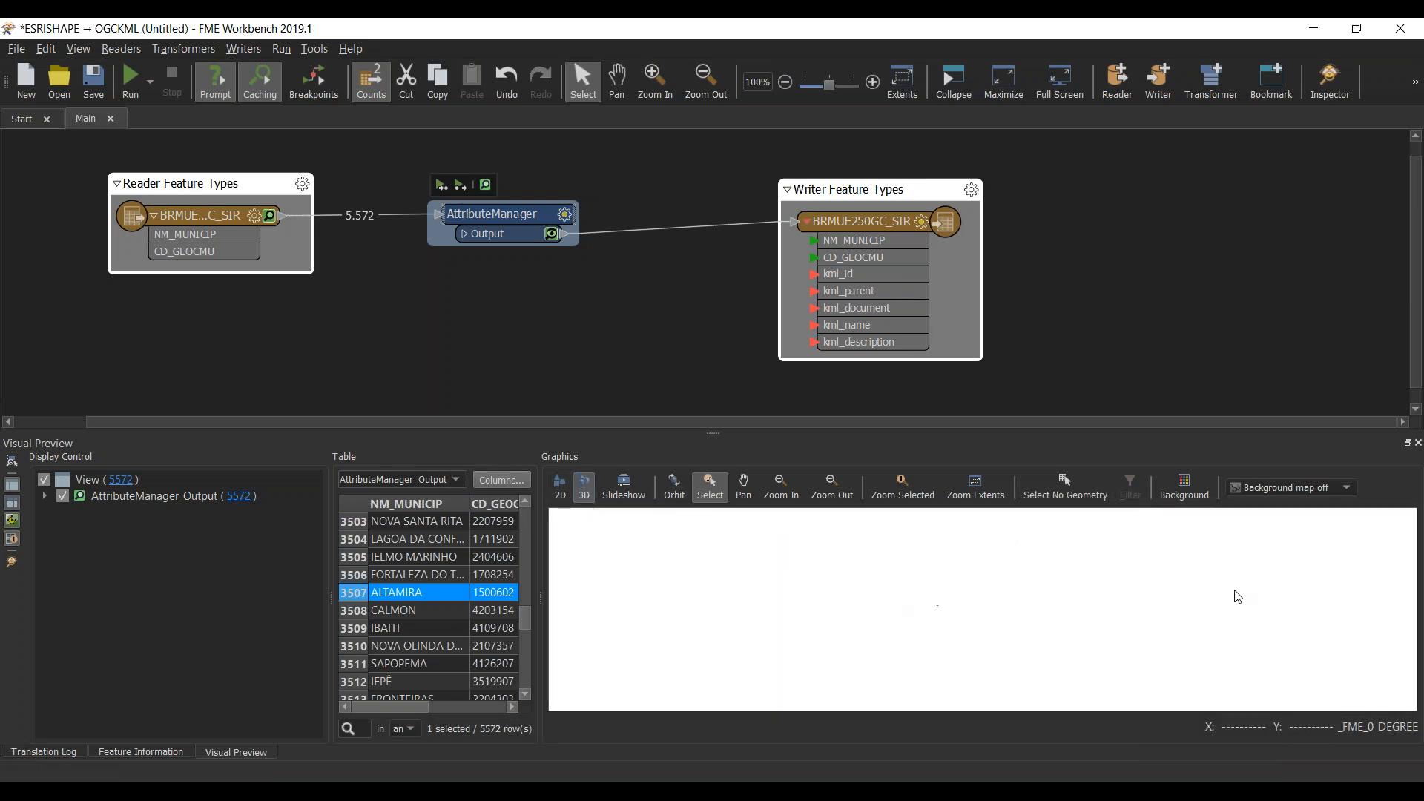
pyautogui.click(1270, 485)
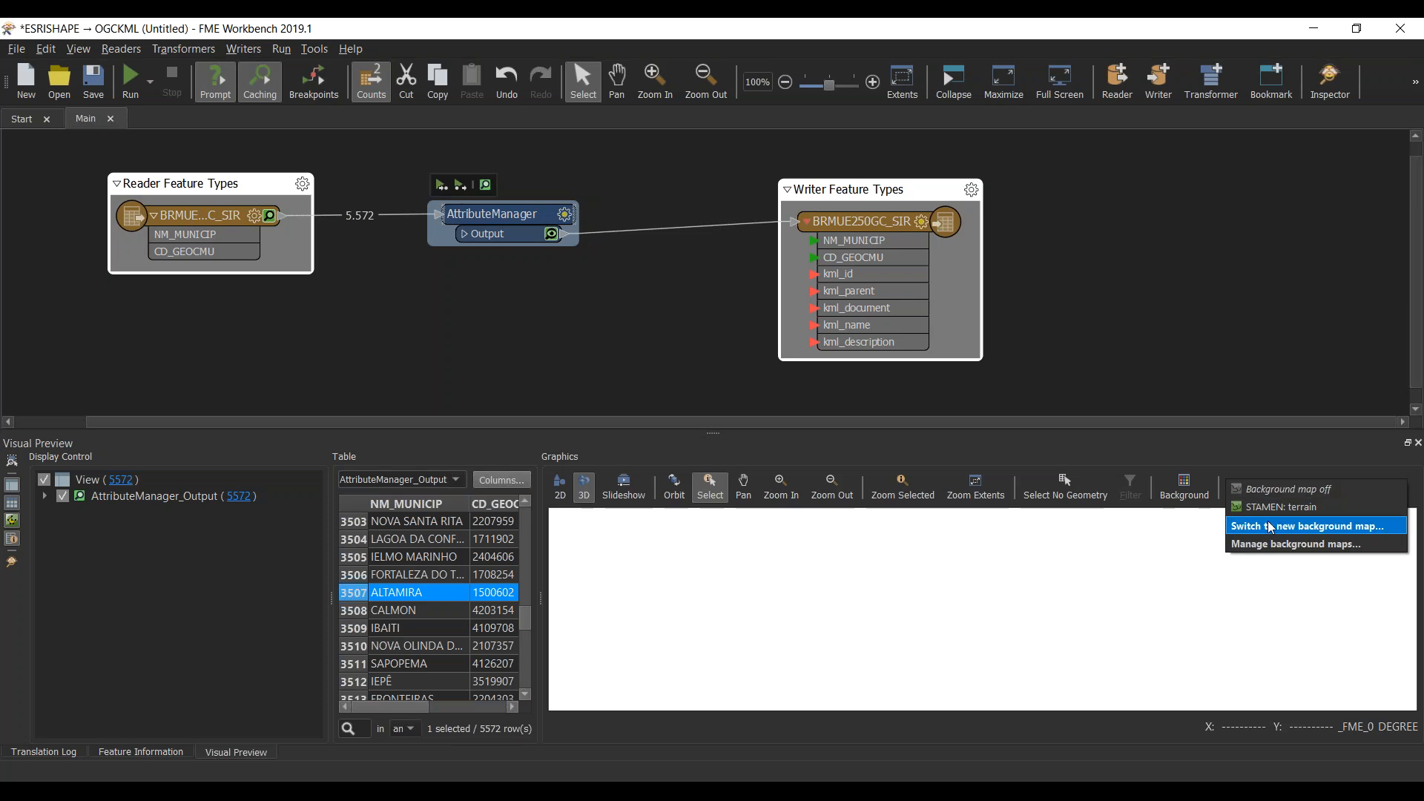
pyautogui.click(559, 491)
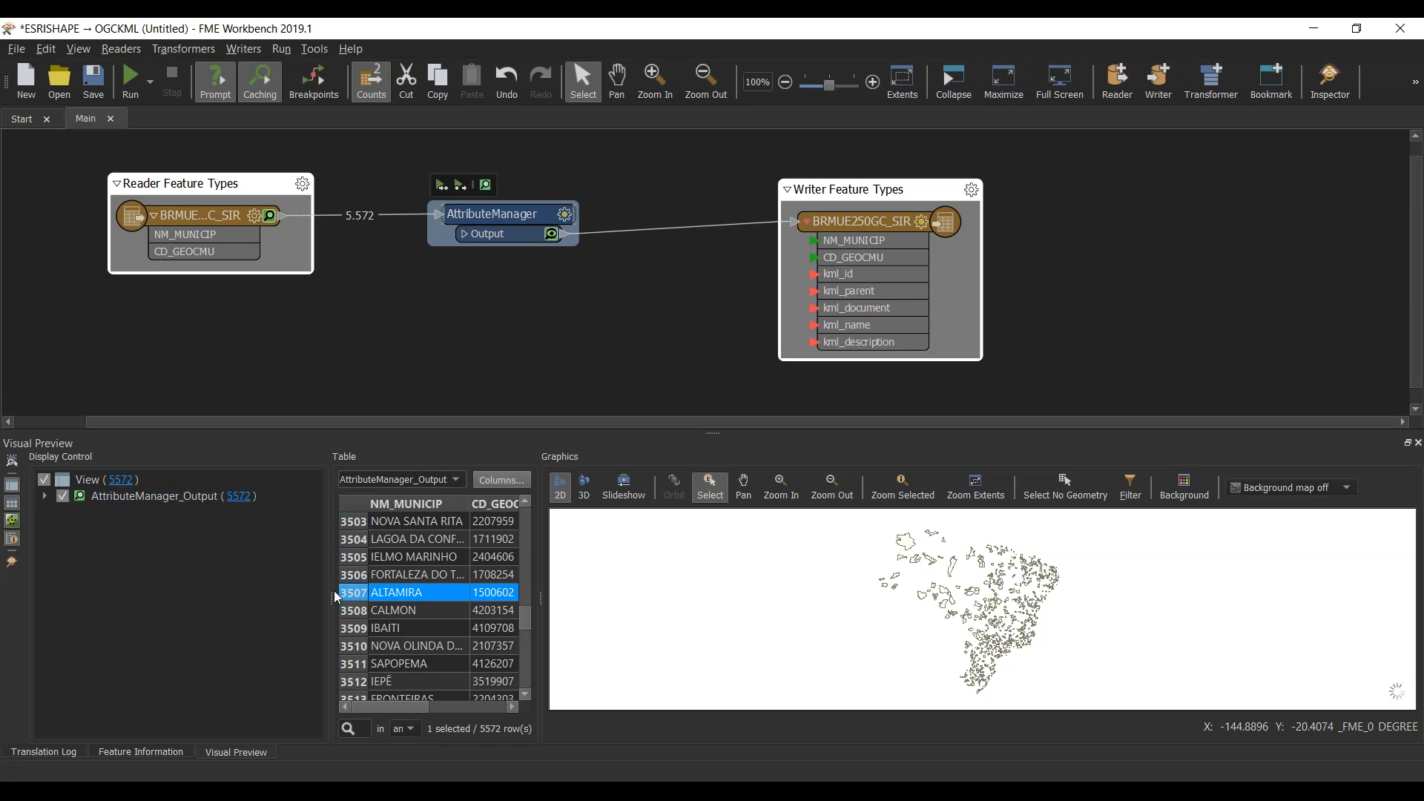
# Step: Widen the preview's attribute table and select municipalities in the table and on the map to see how they correspond
pyautogui.moveTo(330, 591); pyautogui.dragTo(119, 591)
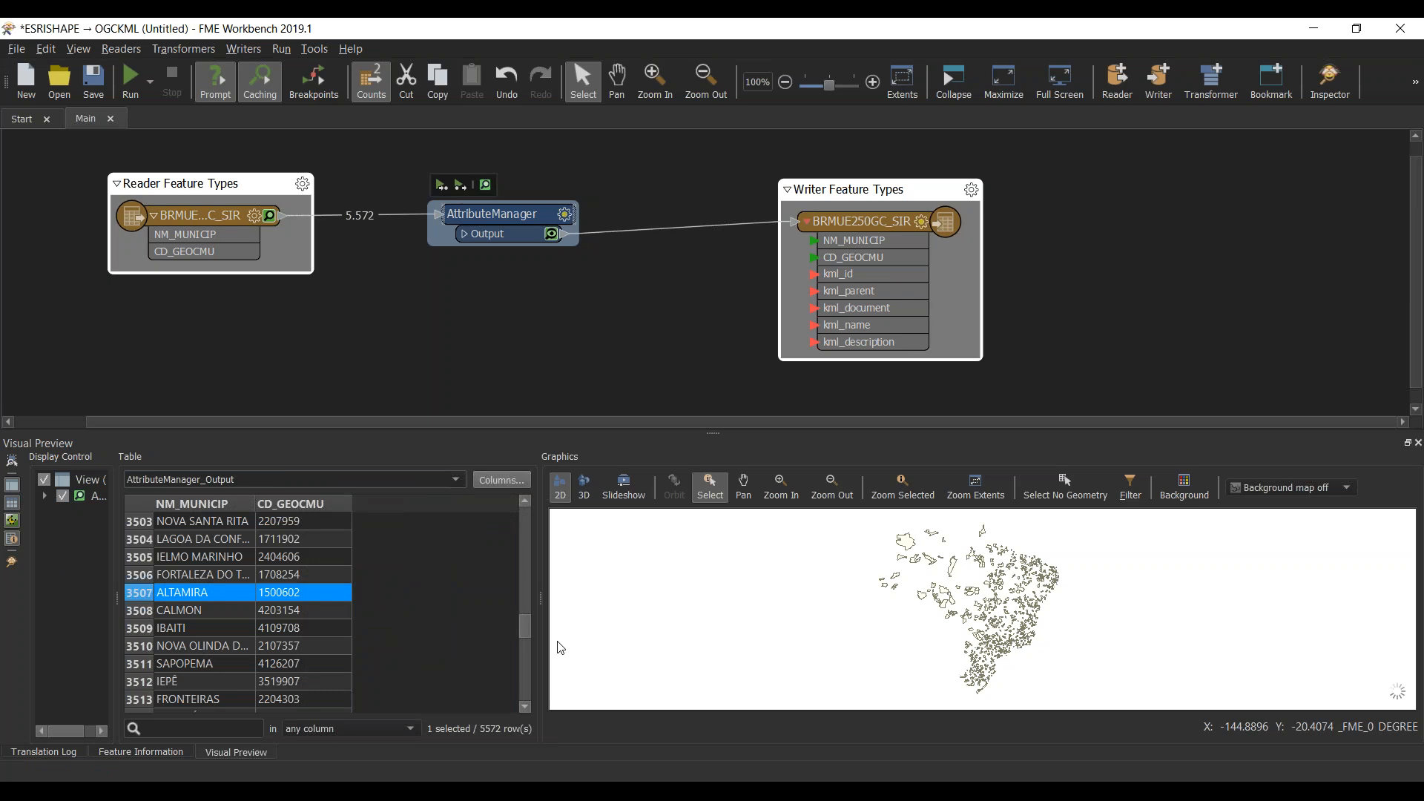
pyautogui.moveTo(541, 606); pyautogui.dragTo(640, 605)
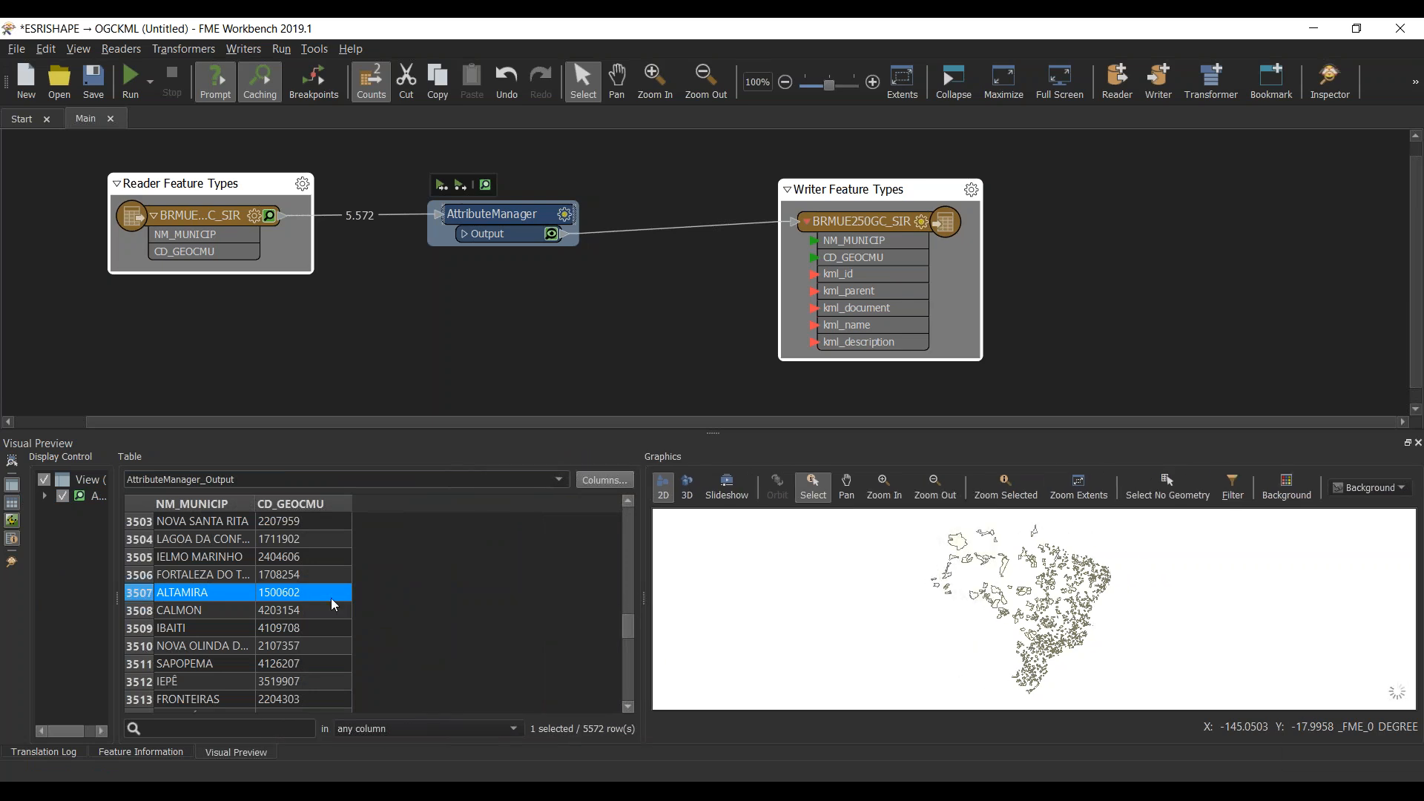
pyautogui.click(213, 555)
pyautogui.click(211, 590)
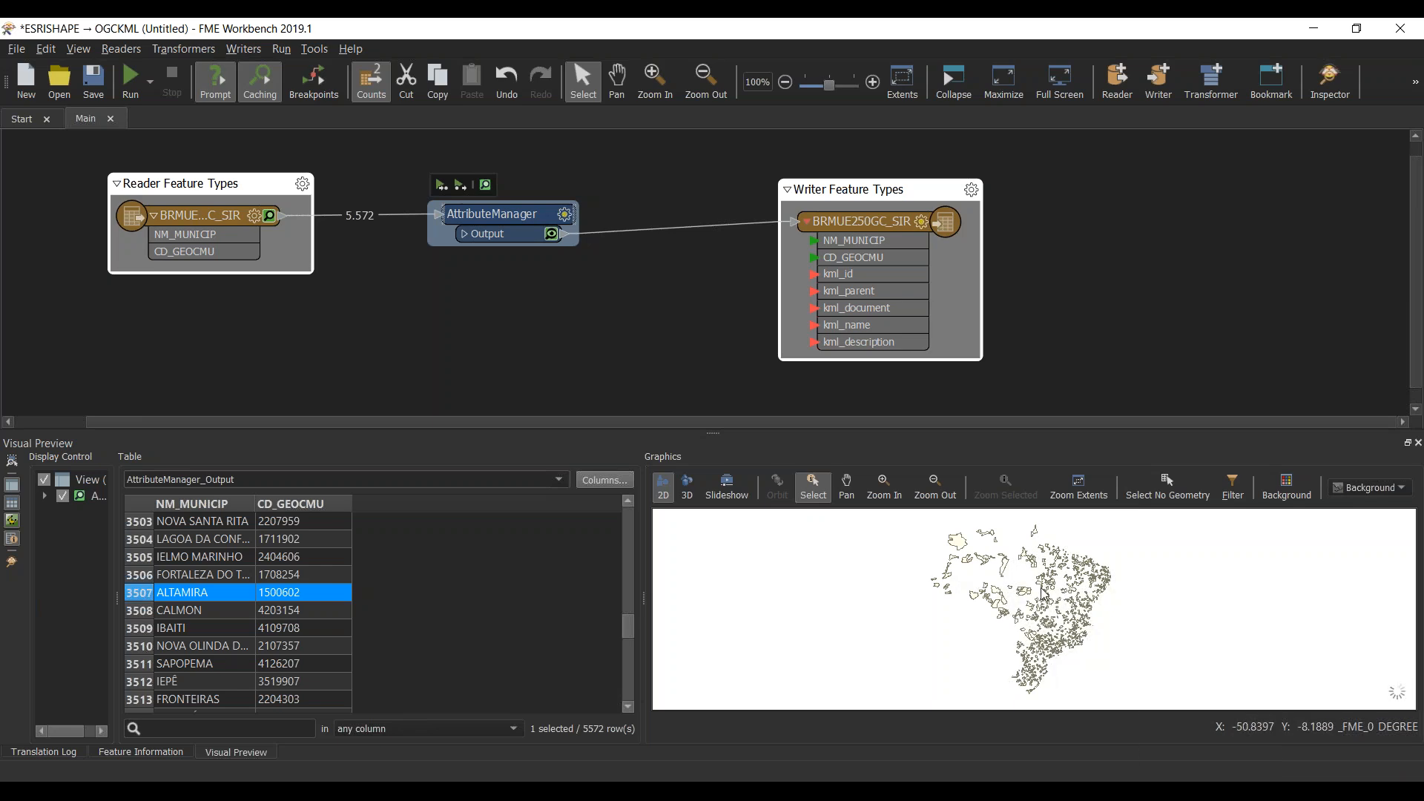
pyautogui.click(1046, 602)
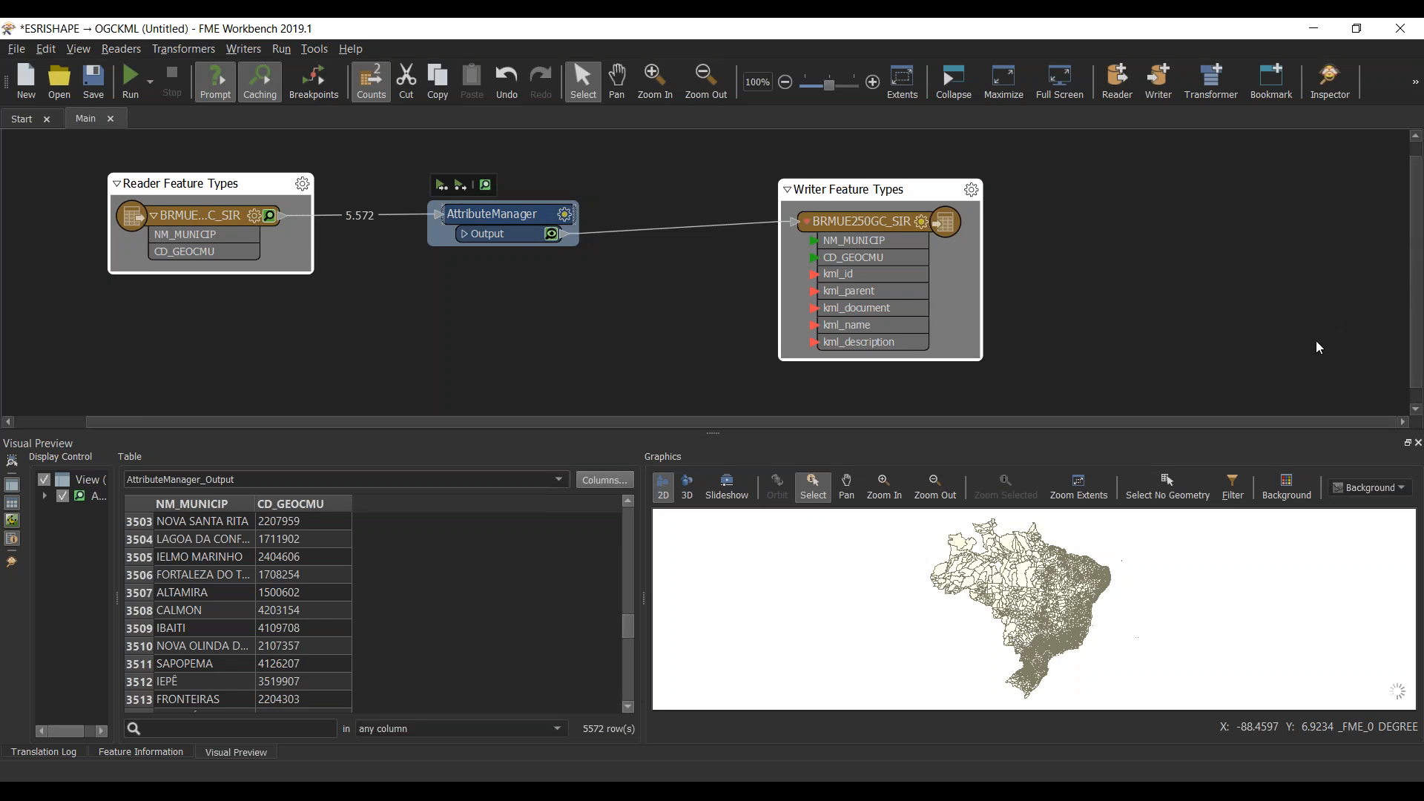
# Step: Look at the Transformer Presets slide (slide 9) in PowerPoint and return to the ESRISHAPE → OGCKML workspace in FME Workbench
pyautogui.hotkey('alt', 'Tab')
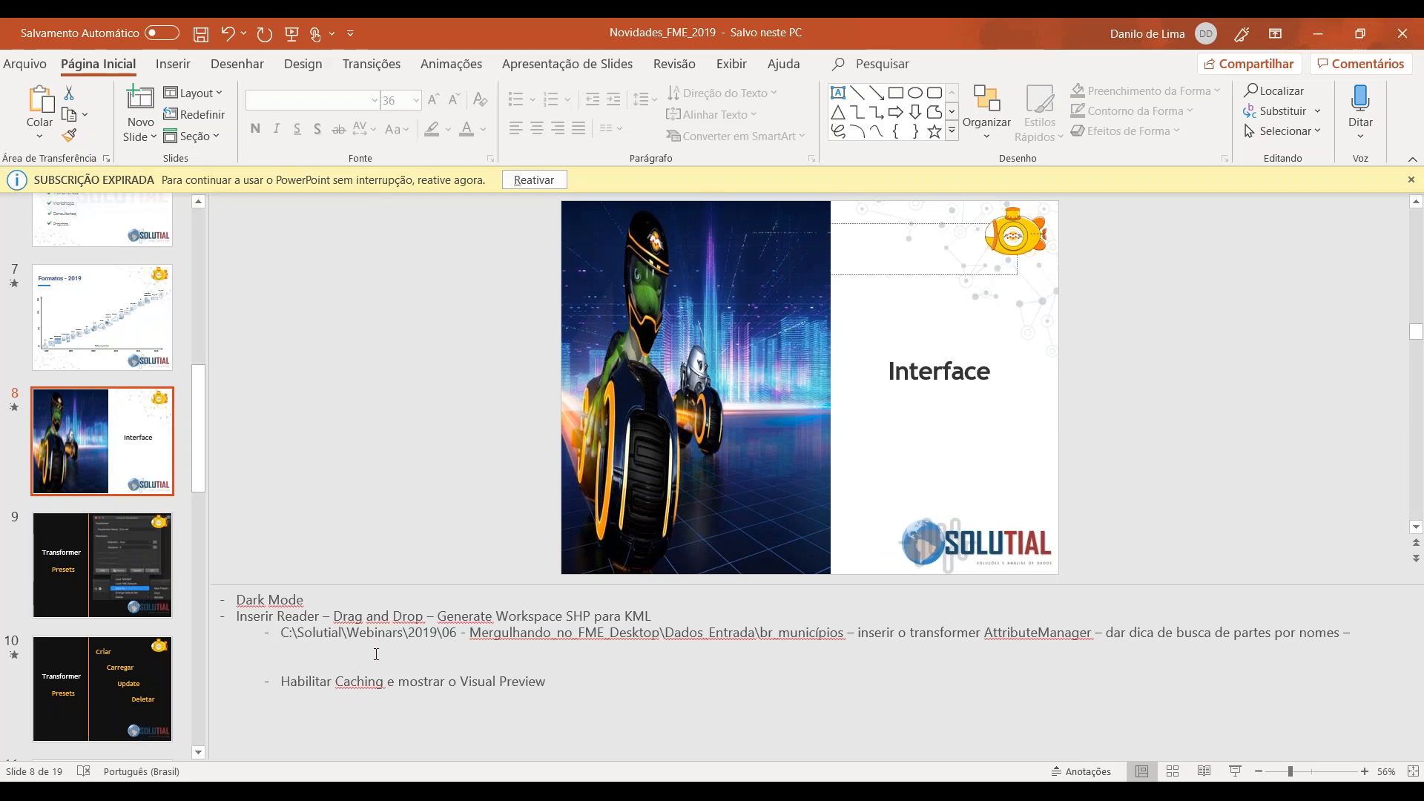
pyautogui.click(104, 553)
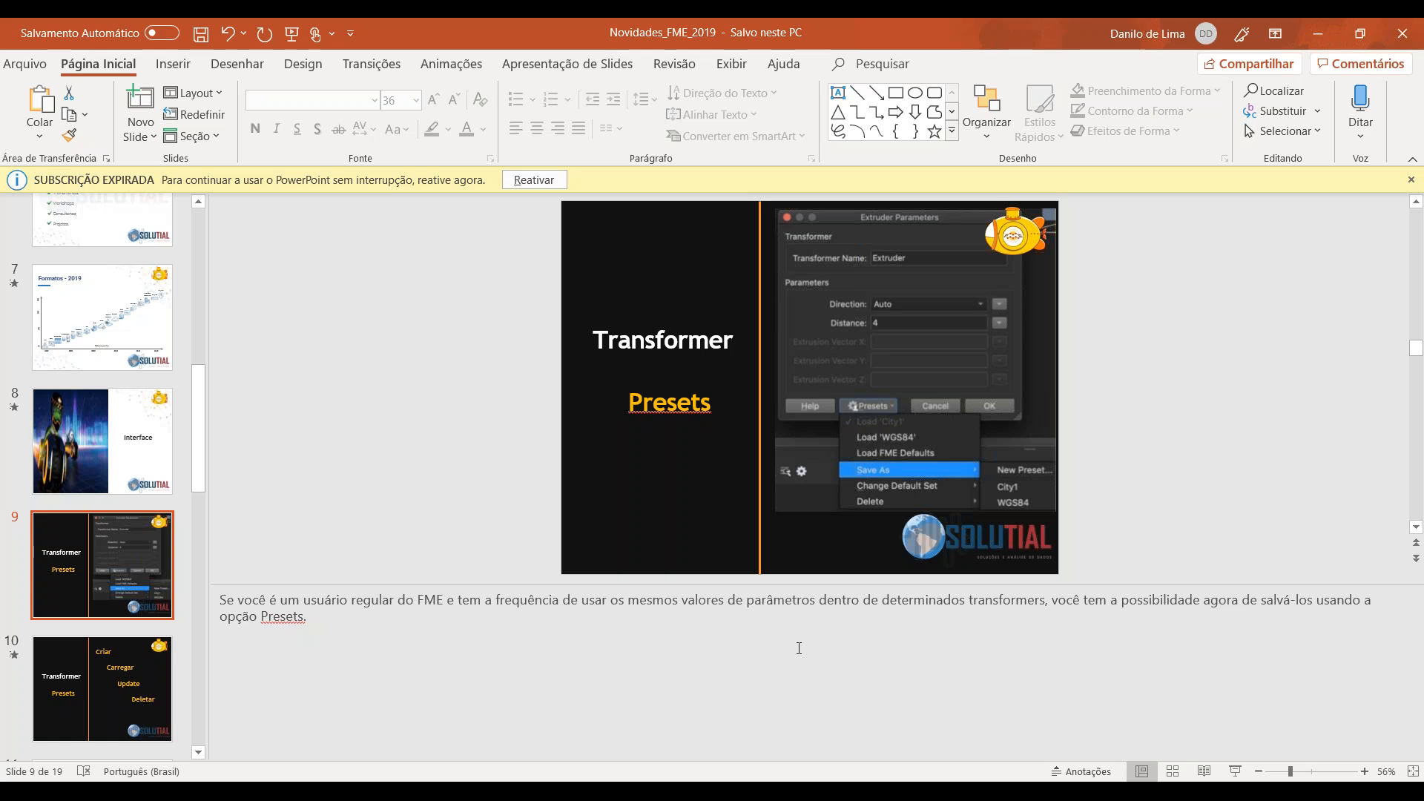
pyautogui.hotkey('alt', 'Tab')
pyautogui.hotkey('alt', 'Tab')
pyautogui.hotkey('alt', 'Tab')
pyautogui.hotkey('alt', 'Tab')
pyautogui.hotkey('alt', 'Tab')
pyautogui.hotkey('alt', 'Tab')
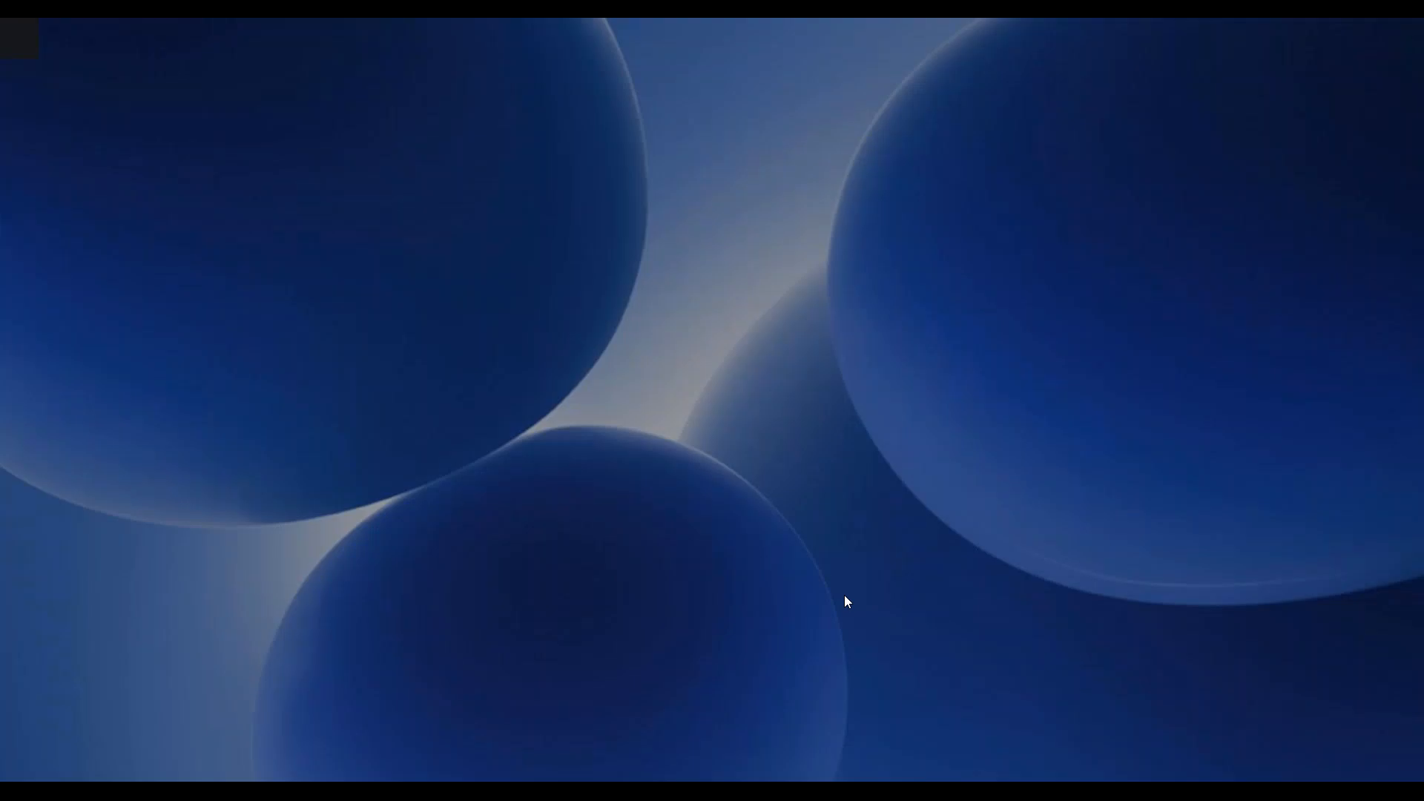
pyautogui.hotkey('alt', 'Tab')
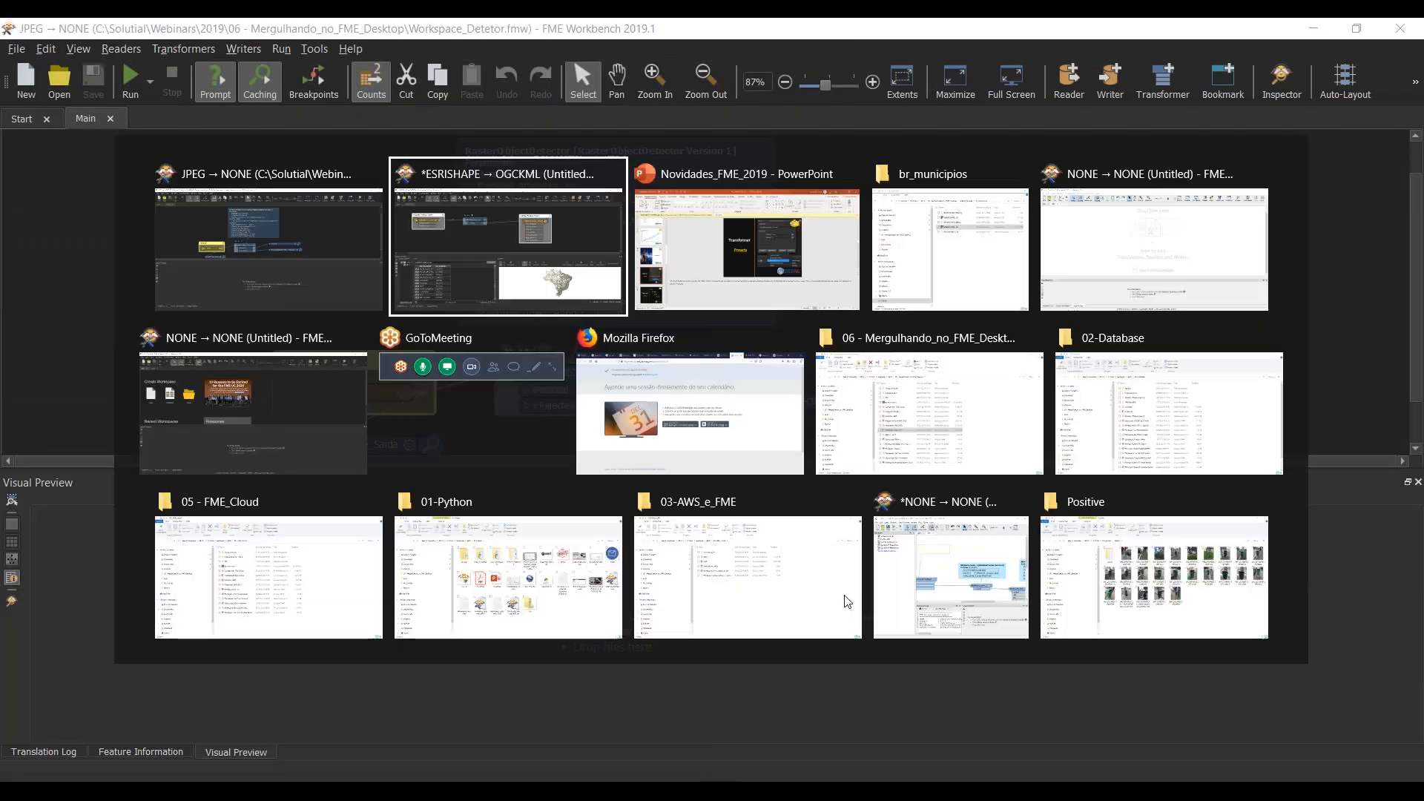
pyautogui.hotkey('alt', 'Tab')
pyautogui.press('Escape')
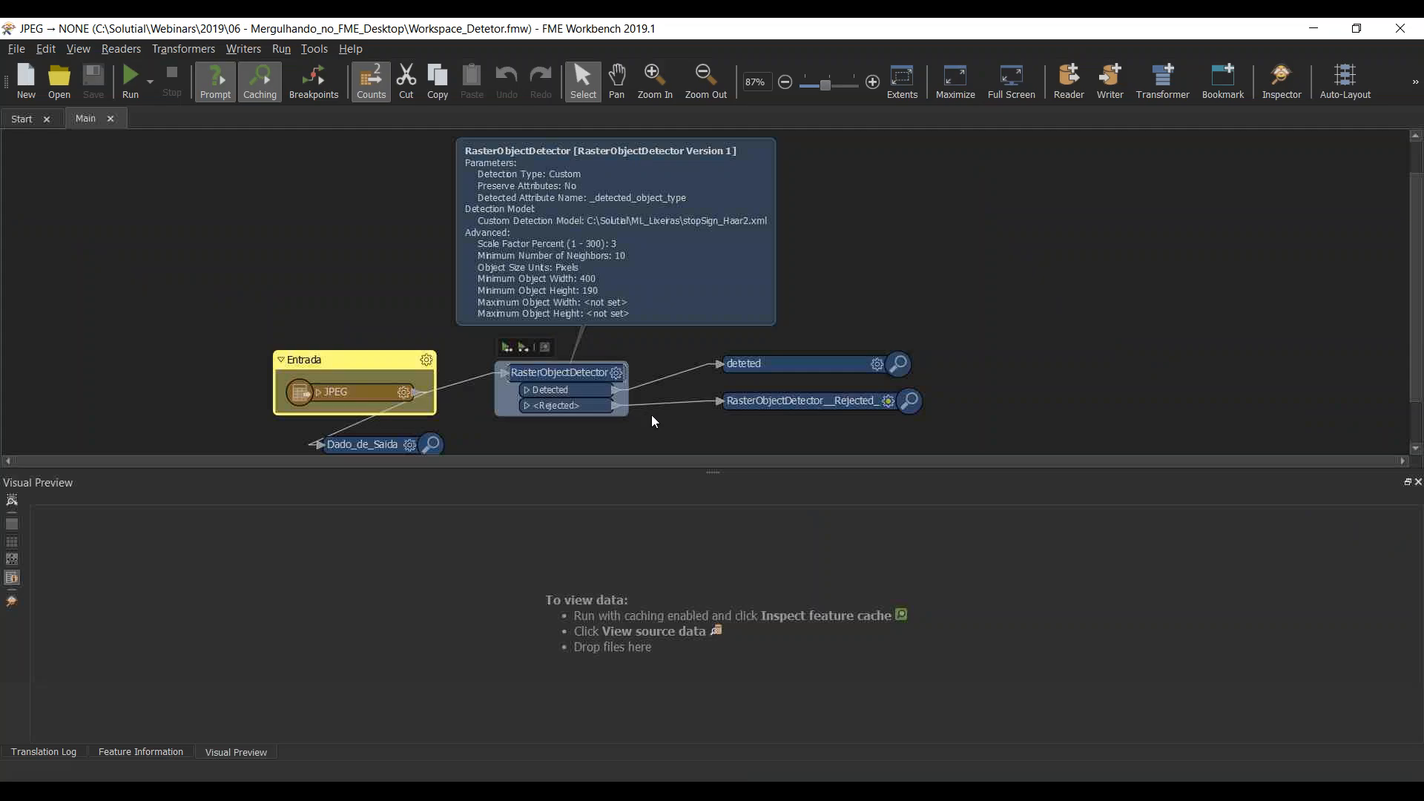
pyautogui.hotkey('alt', 'Tab')
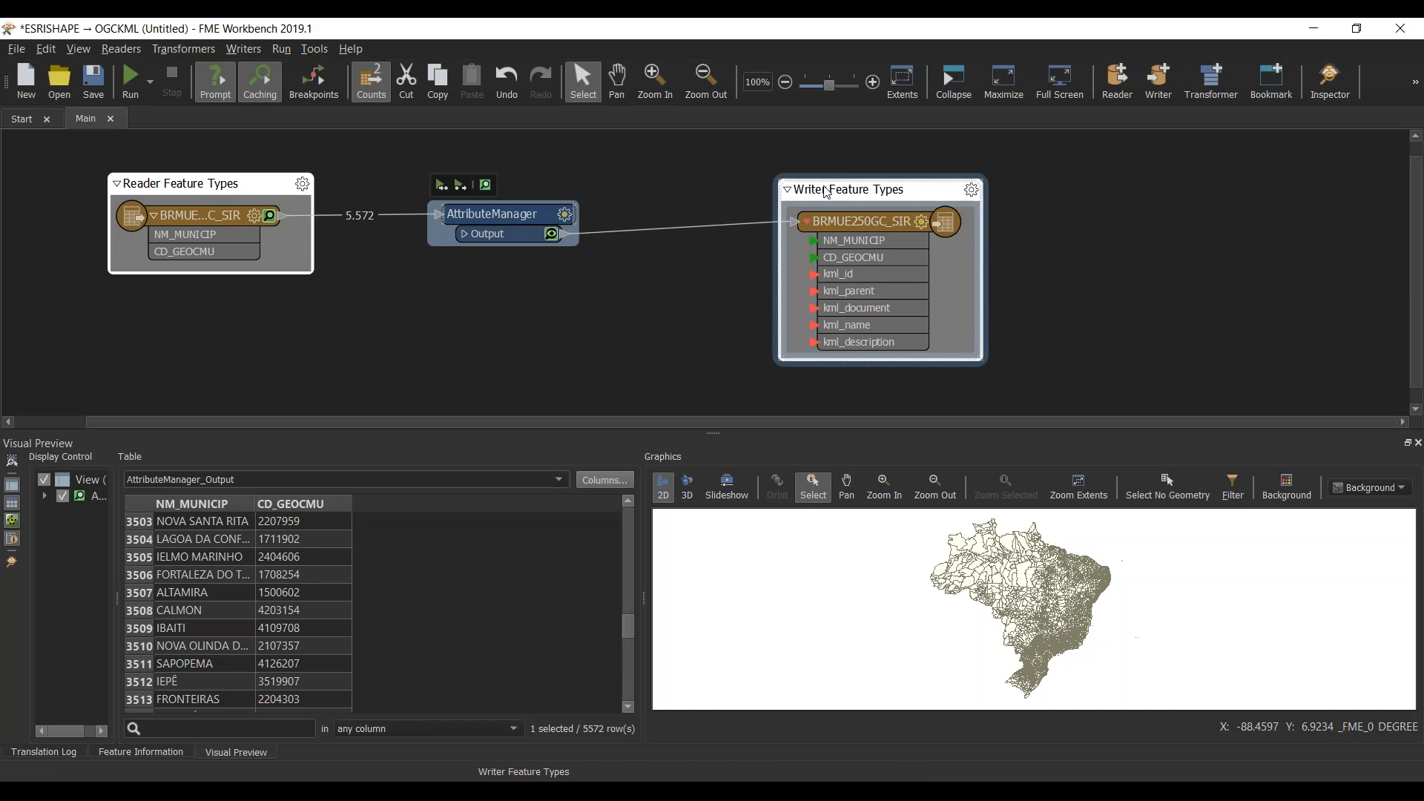
# Step: Move the writer bookmark and the AttributeManager farther from the reader, and inspect the reader feature type's cached data
pyautogui.moveTo(828, 192); pyautogui.dragTo(1084, 189)
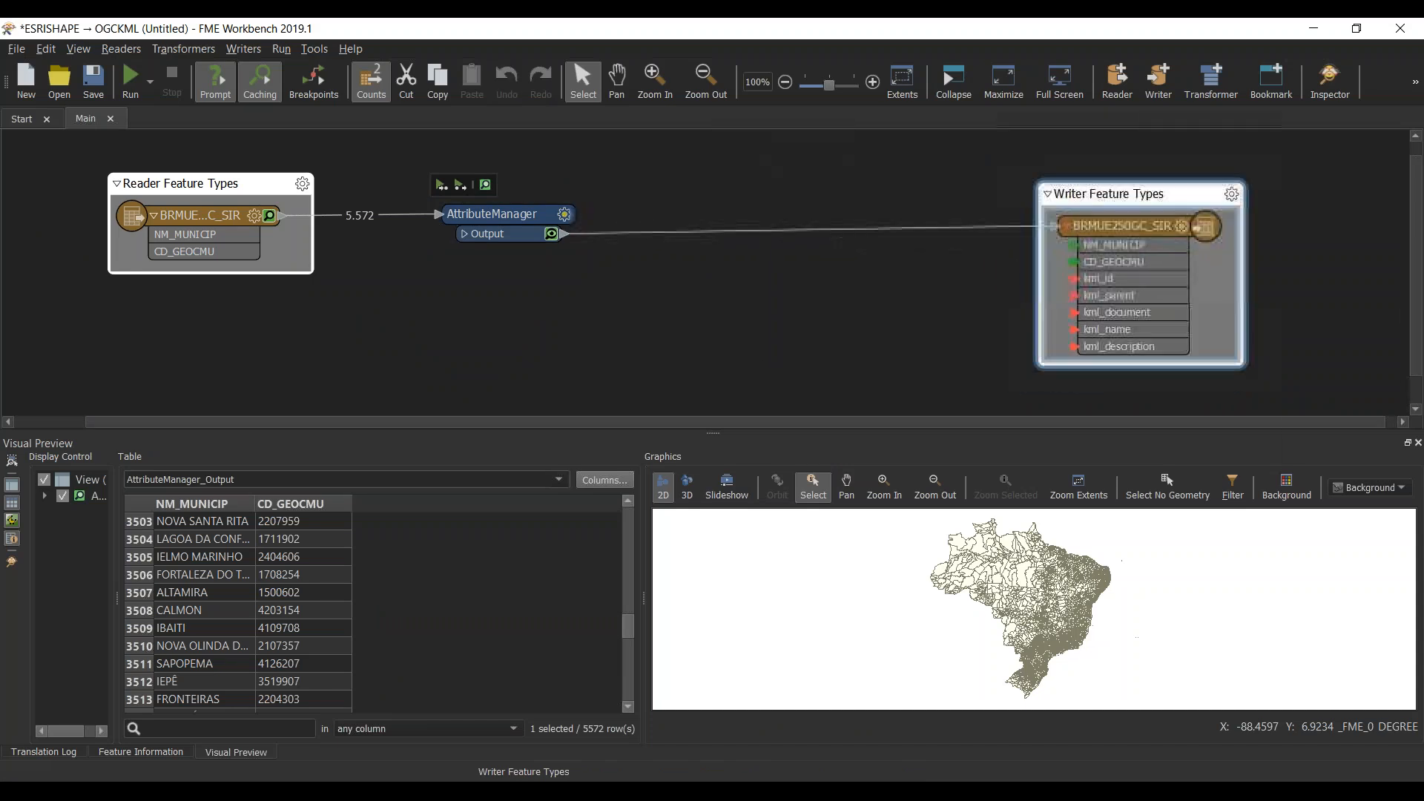
pyautogui.moveTo(543, 223); pyautogui.dragTo(745, 219)
pyautogui.click(265, 220)
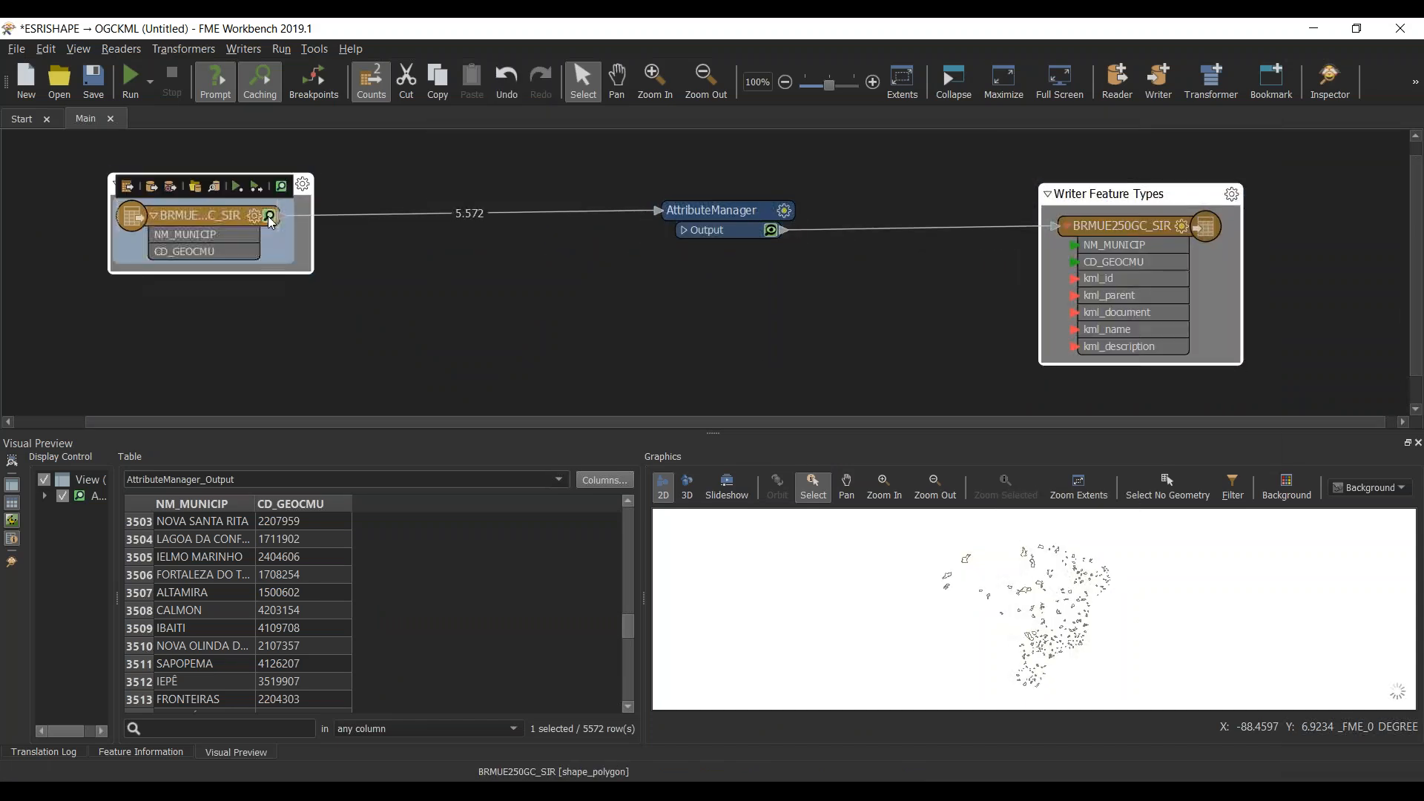
pyautogui.click(268, 216)
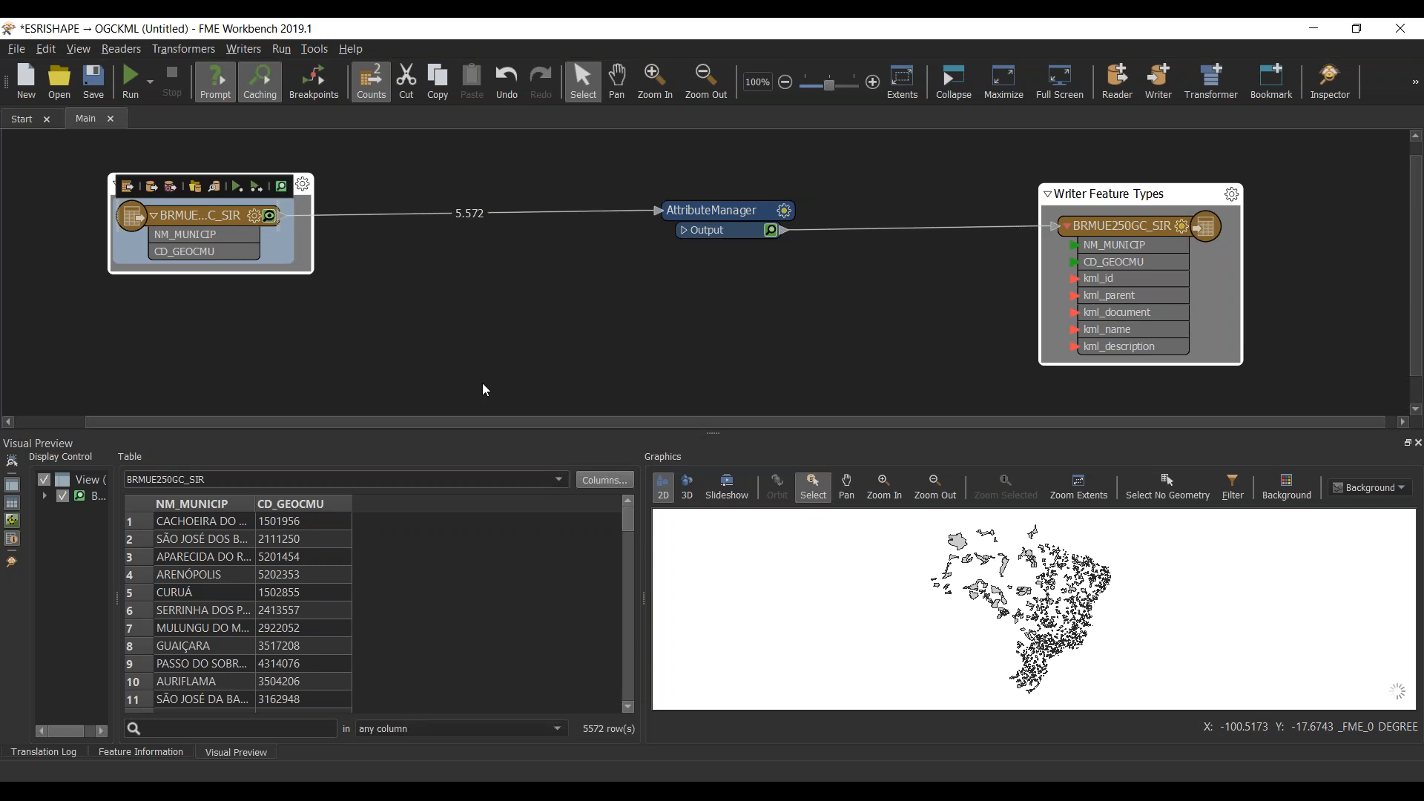
# Step: Insert a Tester transformer on the connection between the reader and the AttributeManager
pyautogui.click(434, 214)
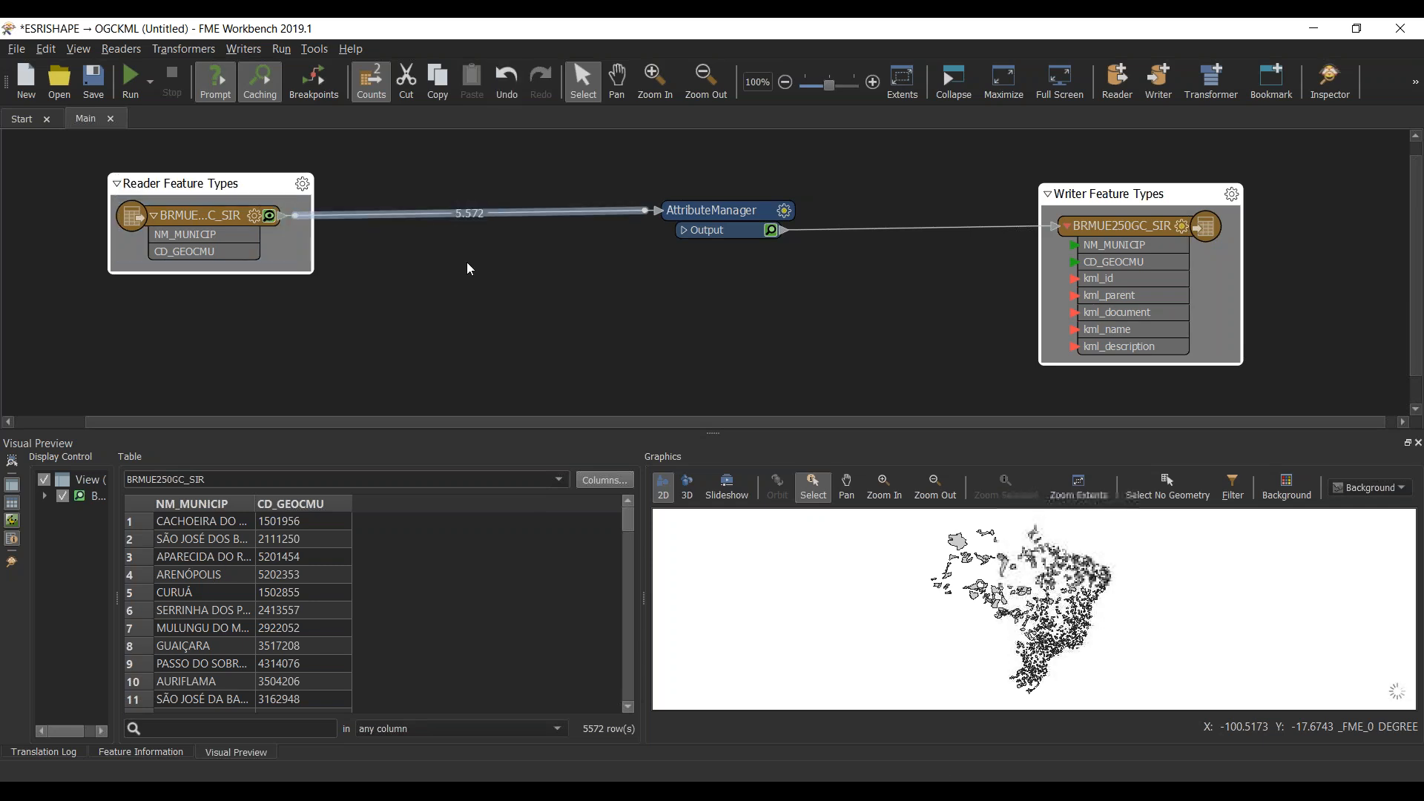
pyautogui.write('teste')
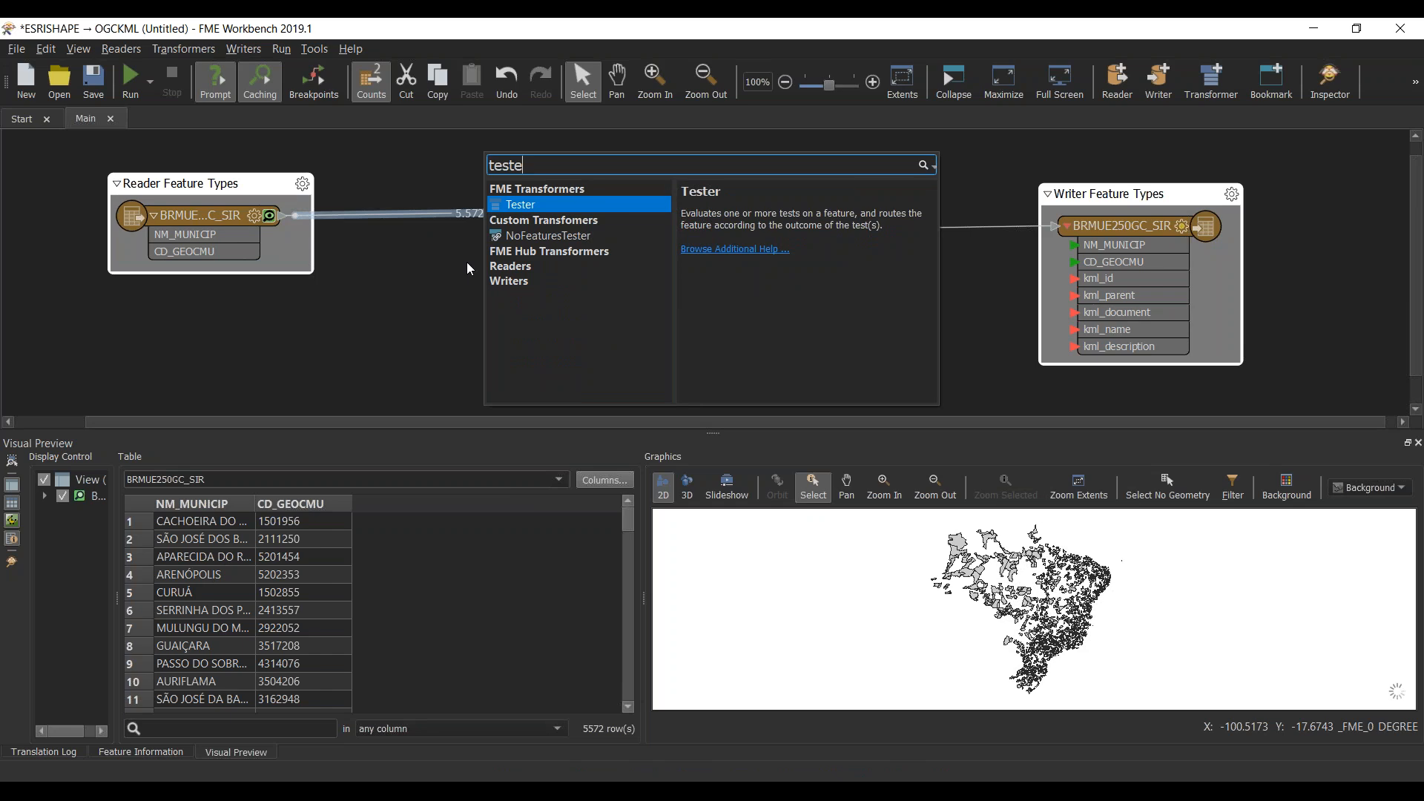
pyautogui.press('Return')
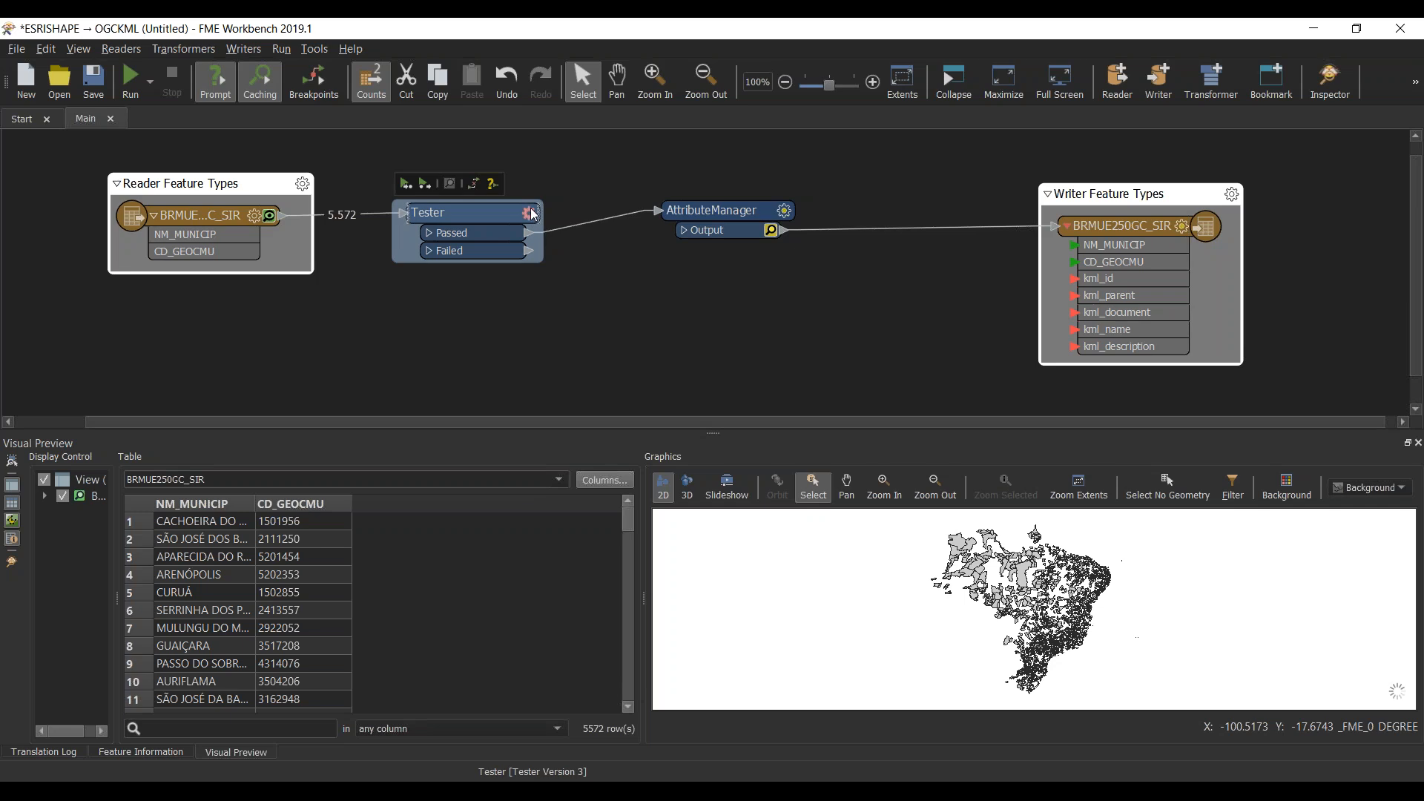
pyautogui.click(410, 185)
pyautogui.click(424, 183)
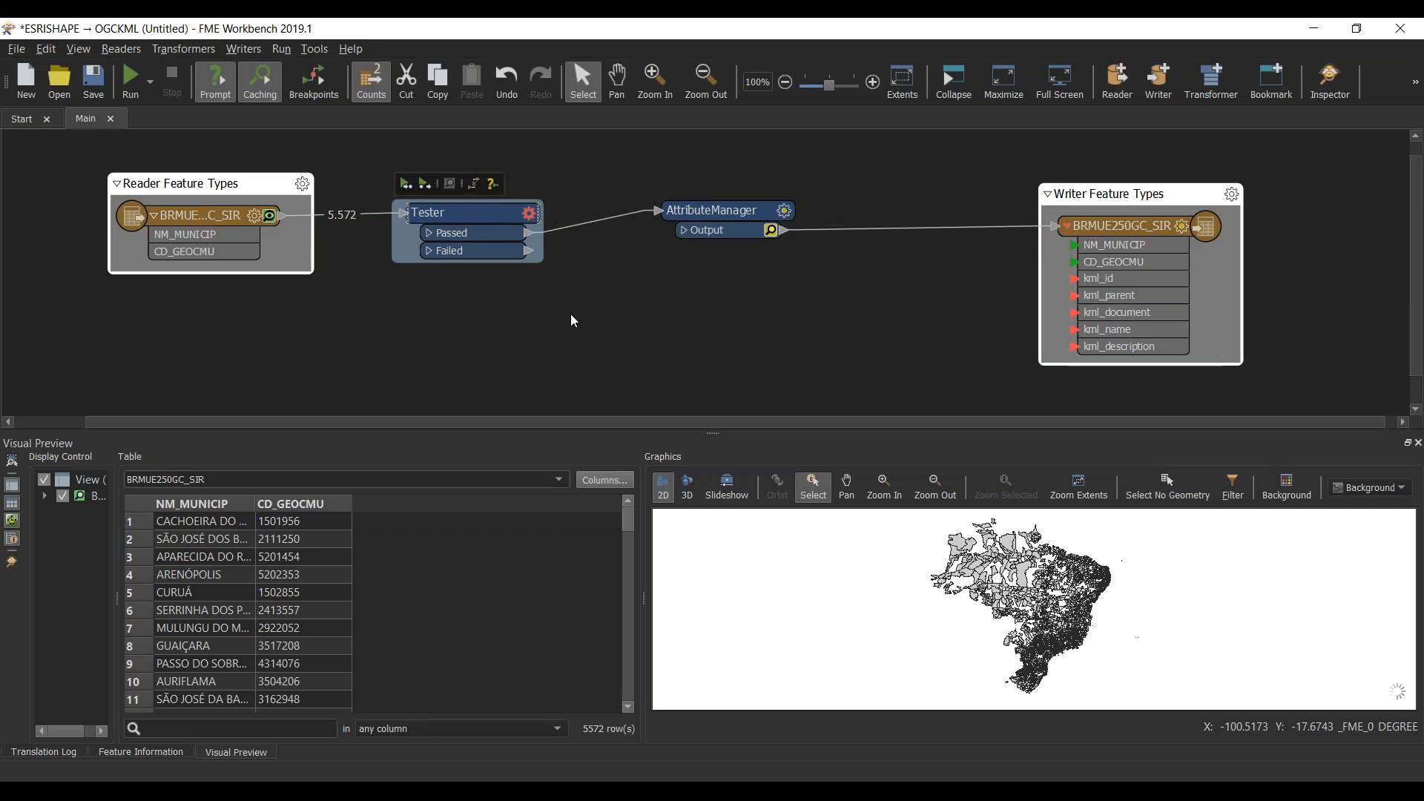
# Step: Load the 'Webinar' preset into the Tester's parameters and change the second test clause's logic to OR
pyautogui.click(530, 214)
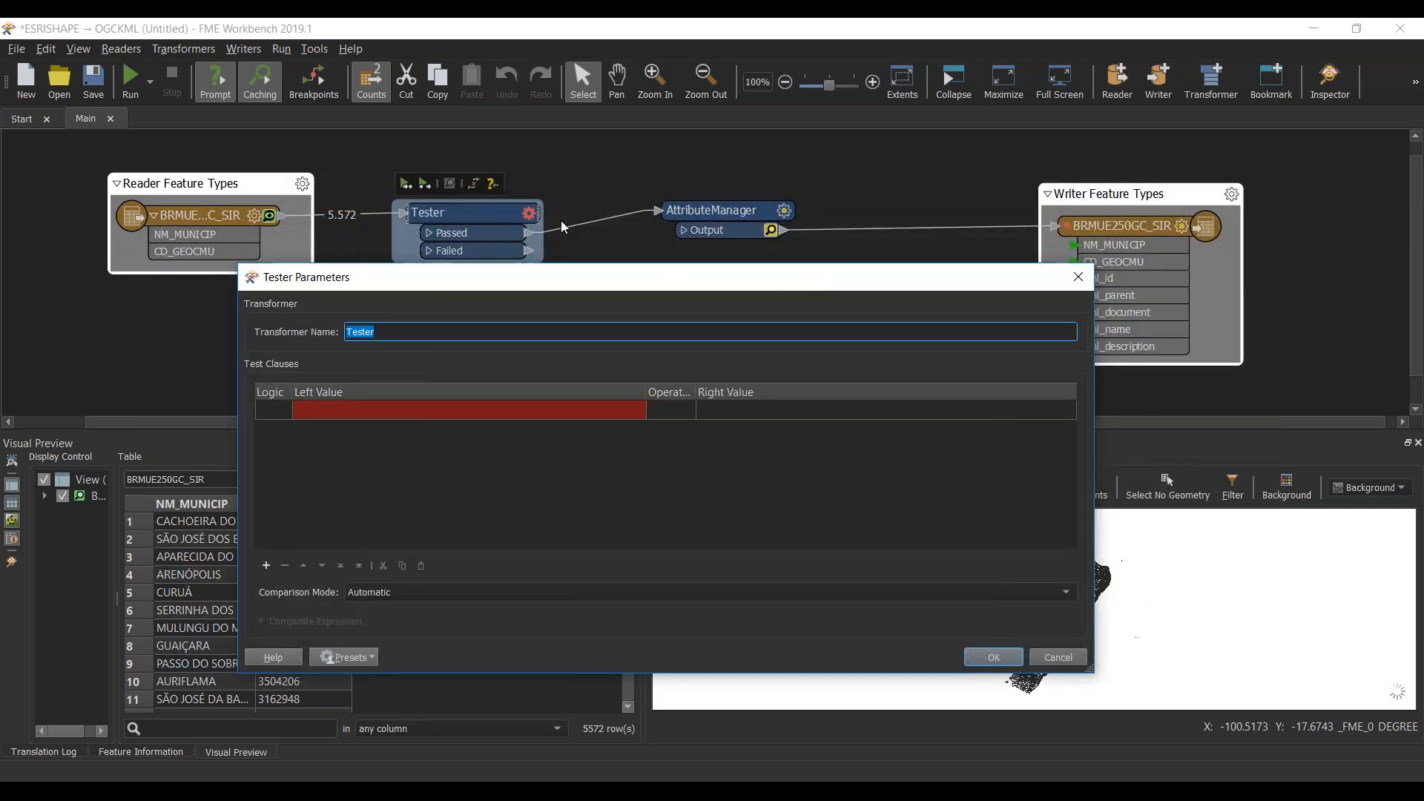
pyautogui.moveTo(620, 282); pyautogui.dragTo(632, 227)
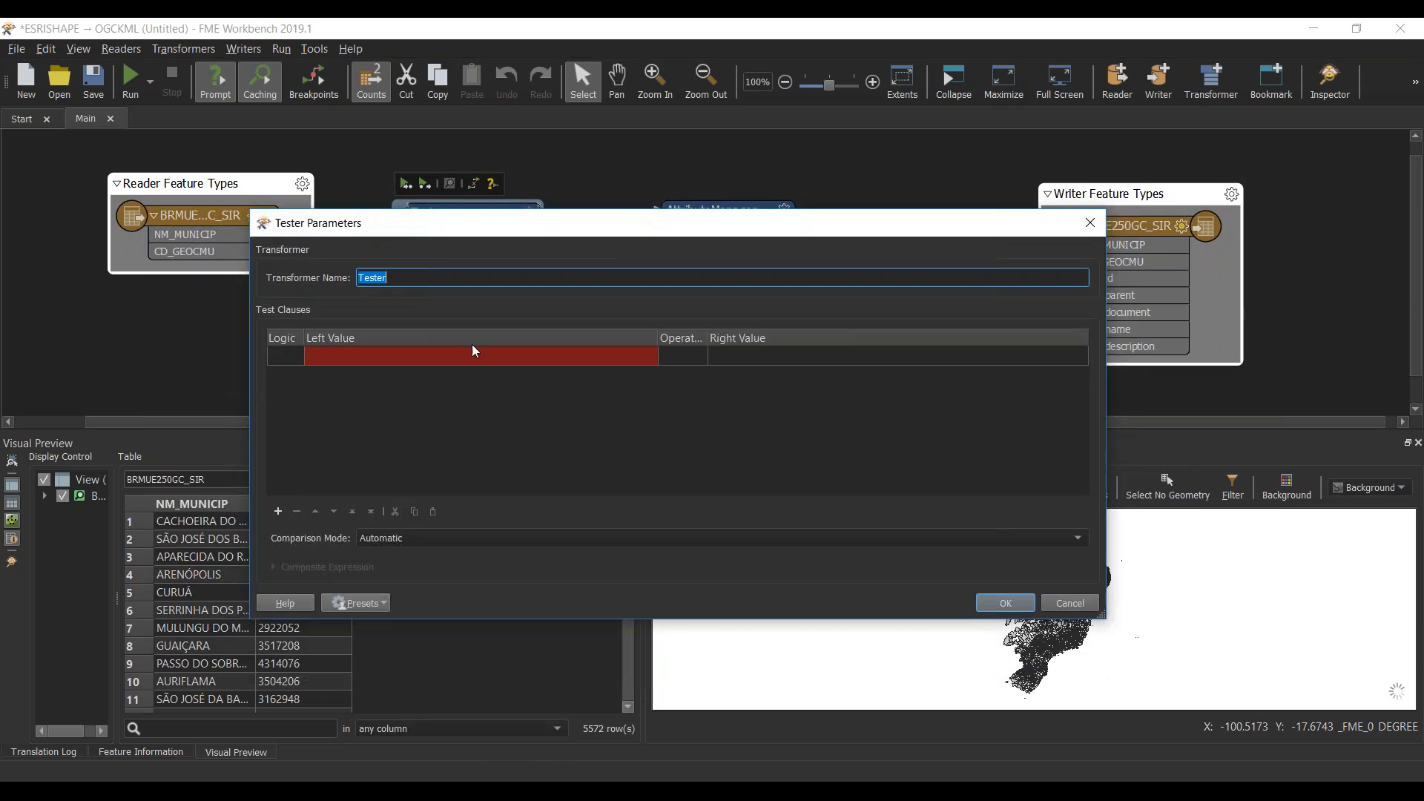
pyautogui.moveTo(534, 229); pyautogui.dragTo(795, 200)
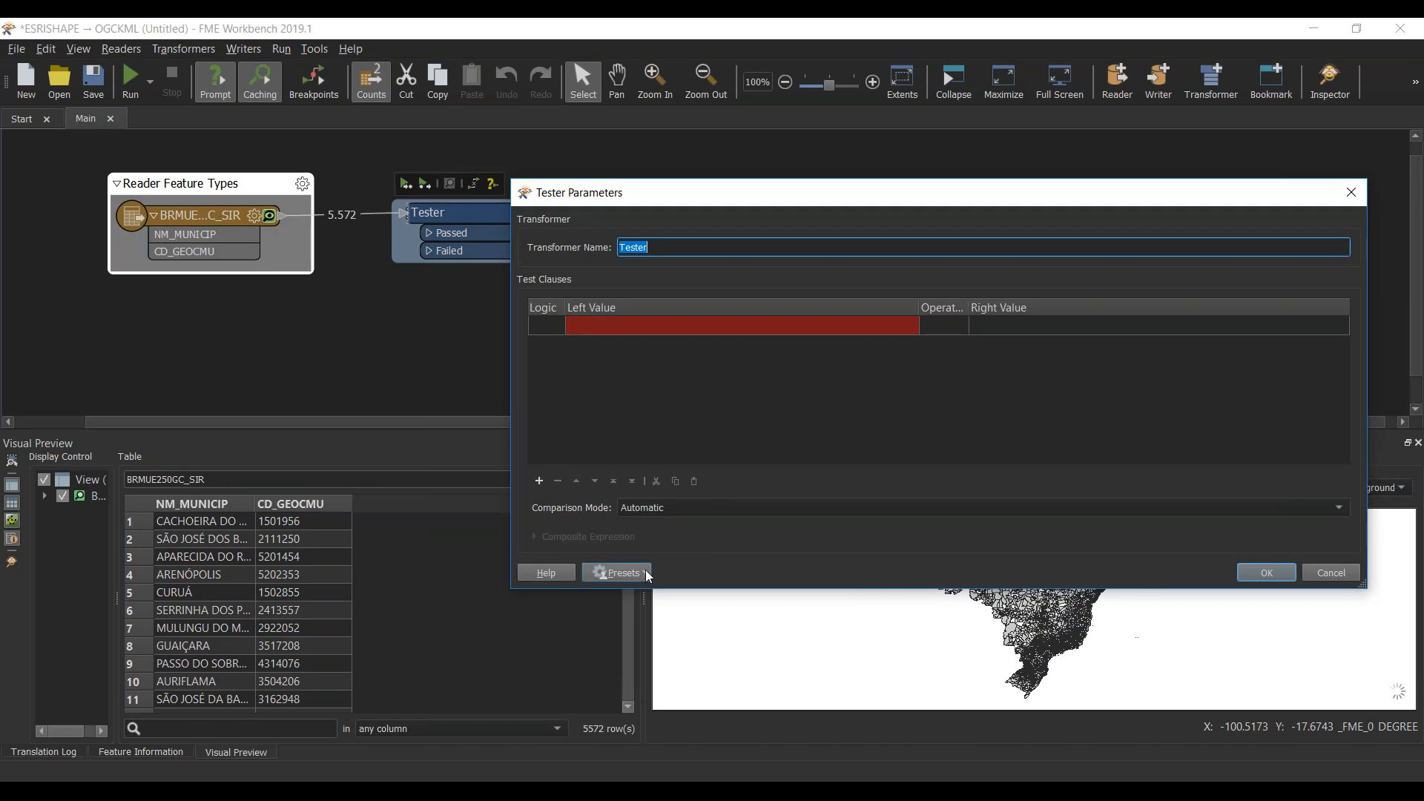
pyautogui.moveTo(735, 210); pyautogui.dragTo(787, 178)
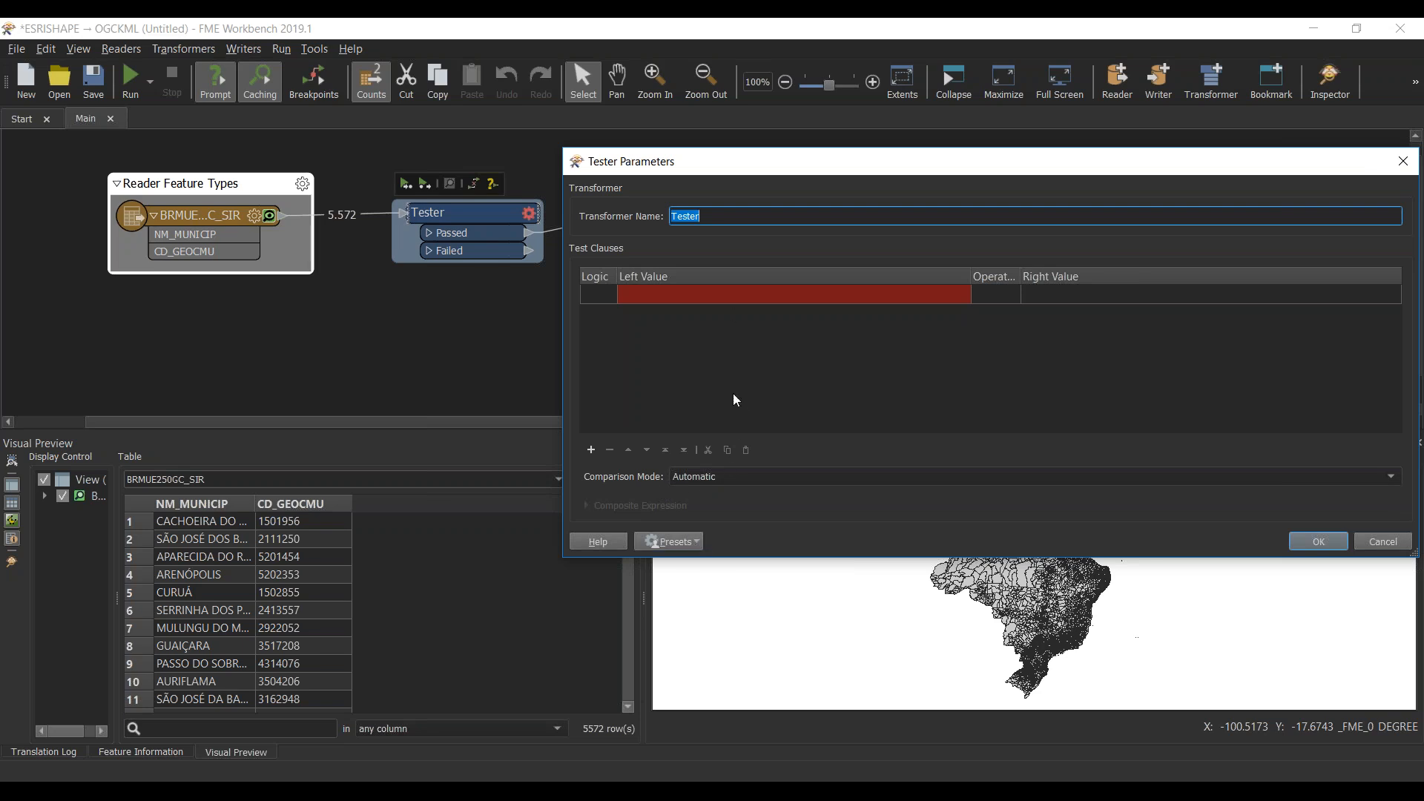
pyautogui.click(697, 544)
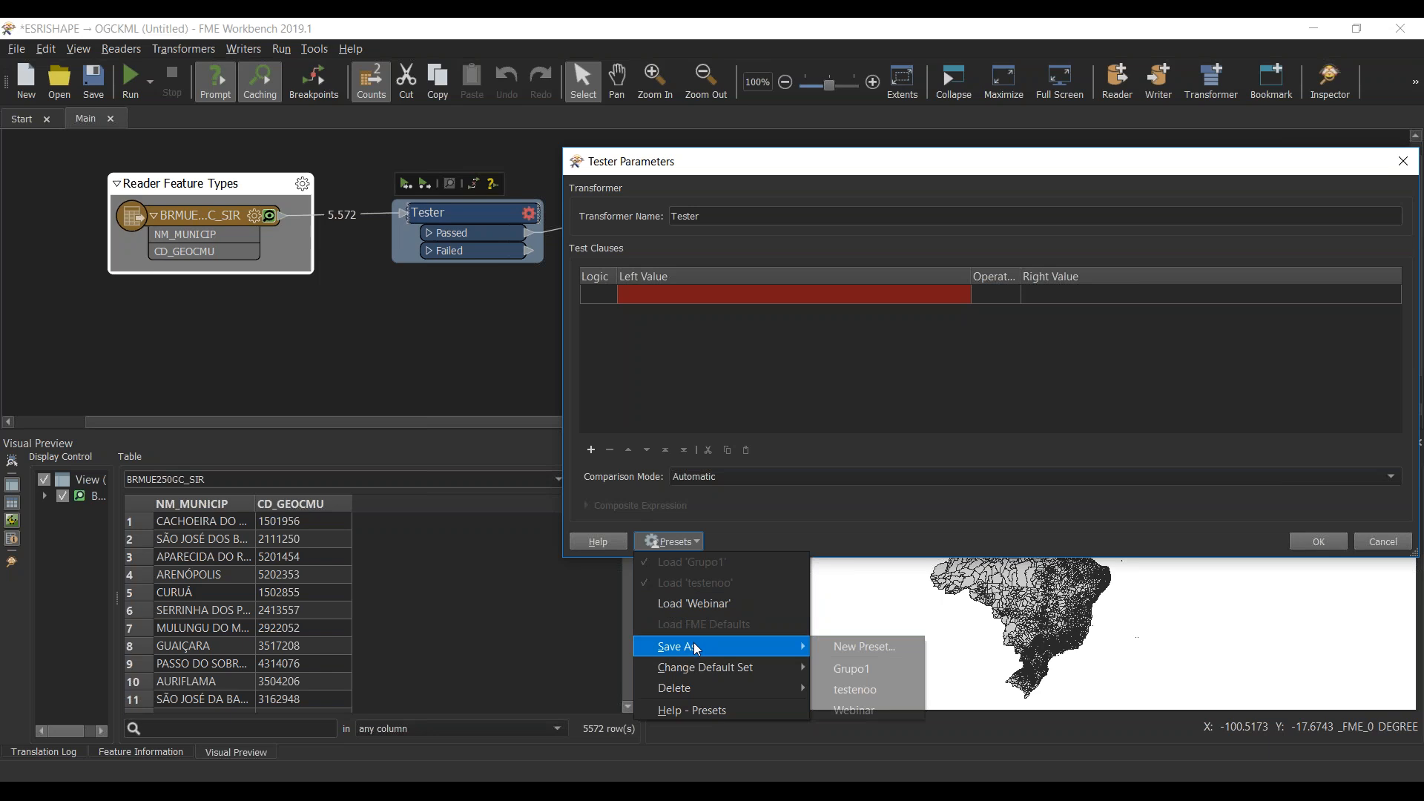
pyautogui.click(683, 604)
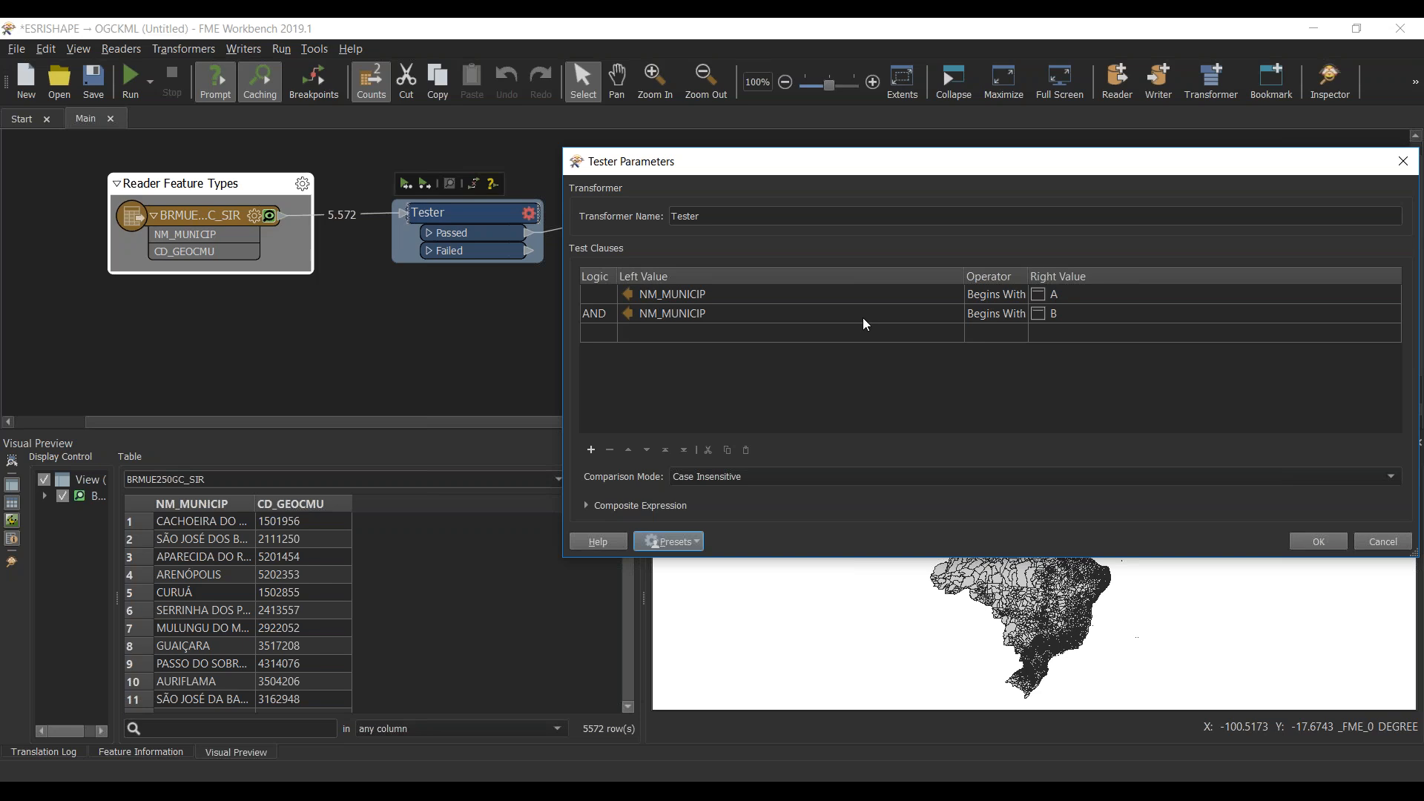
pyautogui.doubleClick(602, 316)
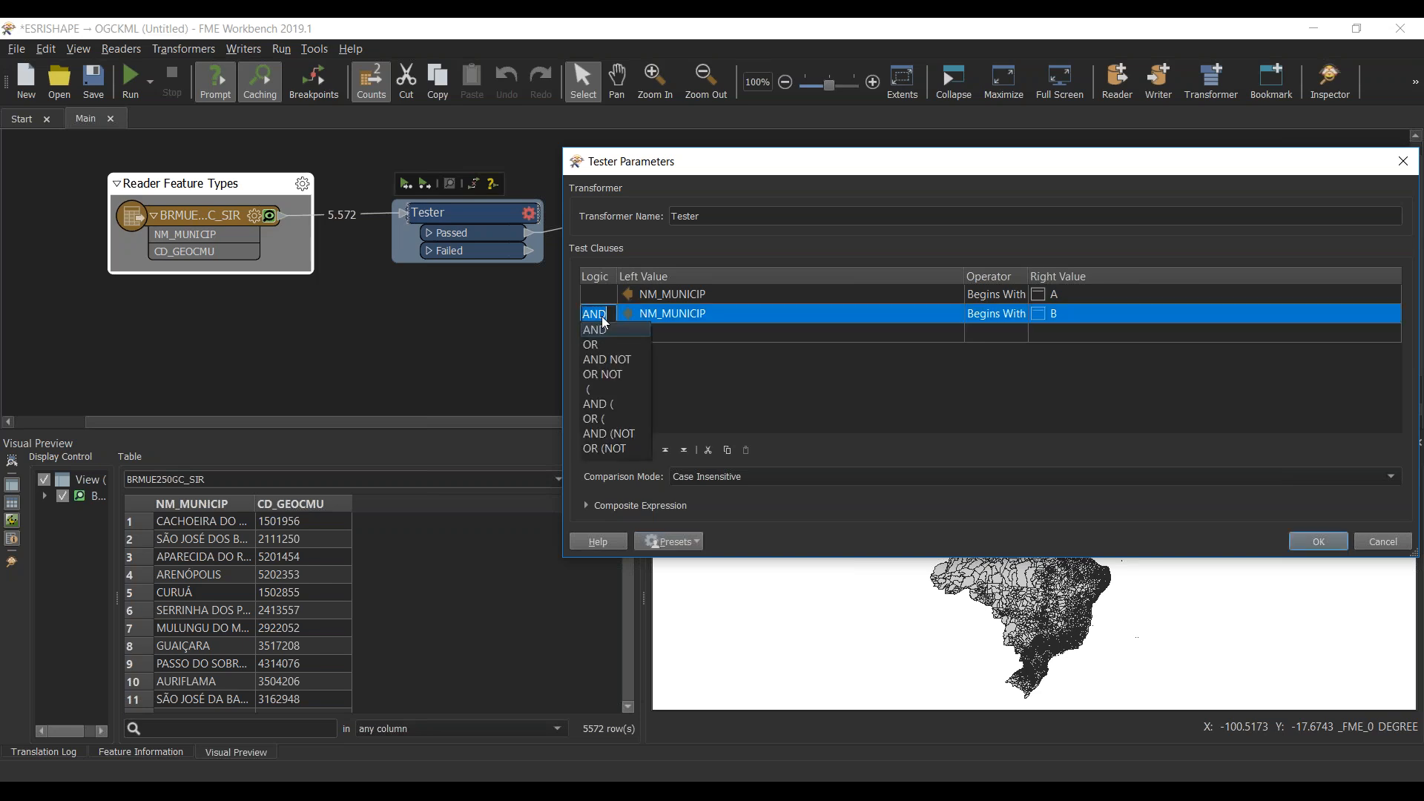
pyautogui.click(601, 345)
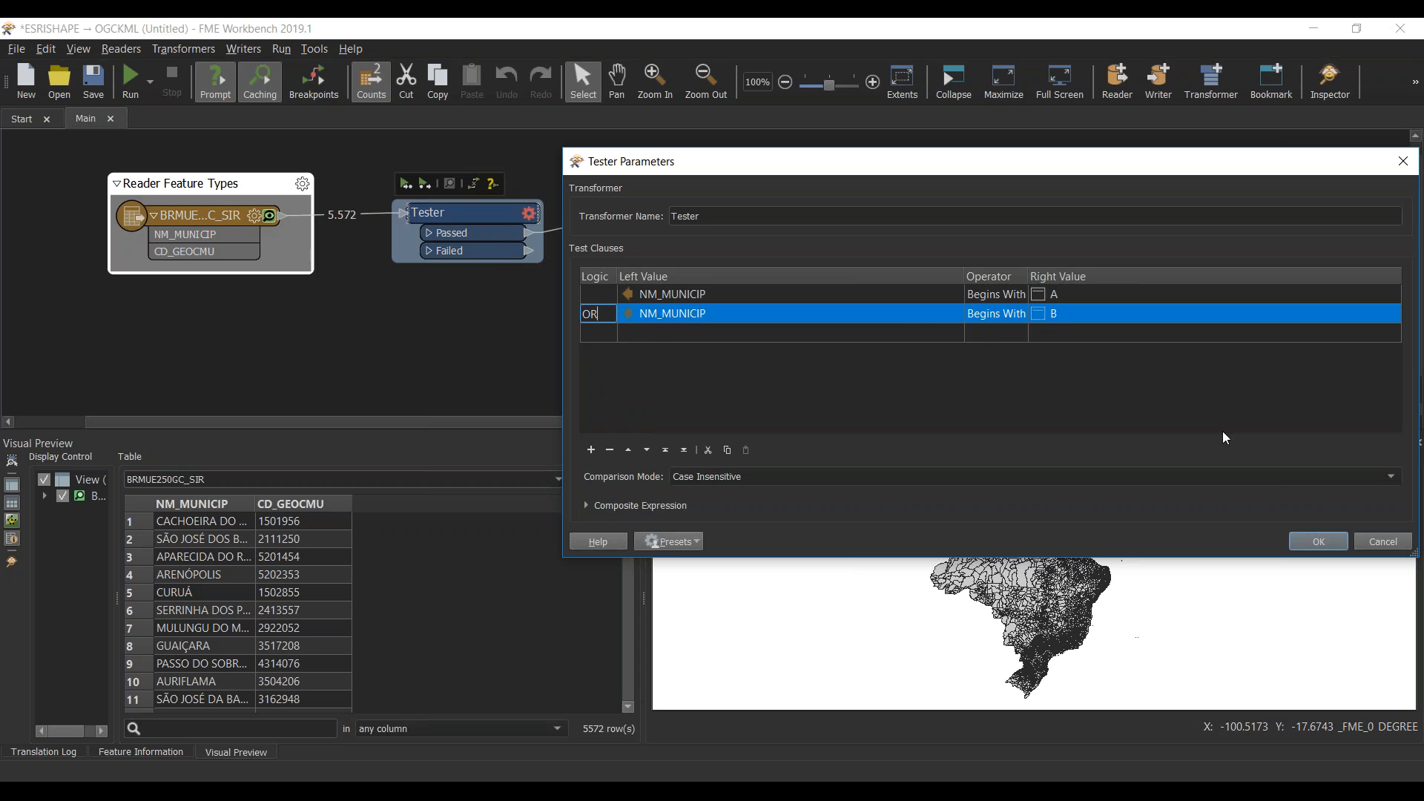
# Step: Confirm the Tester's test clauses and reopen its parameters to view the available preset loading and saving options
pyautogui.click(1313, 542)
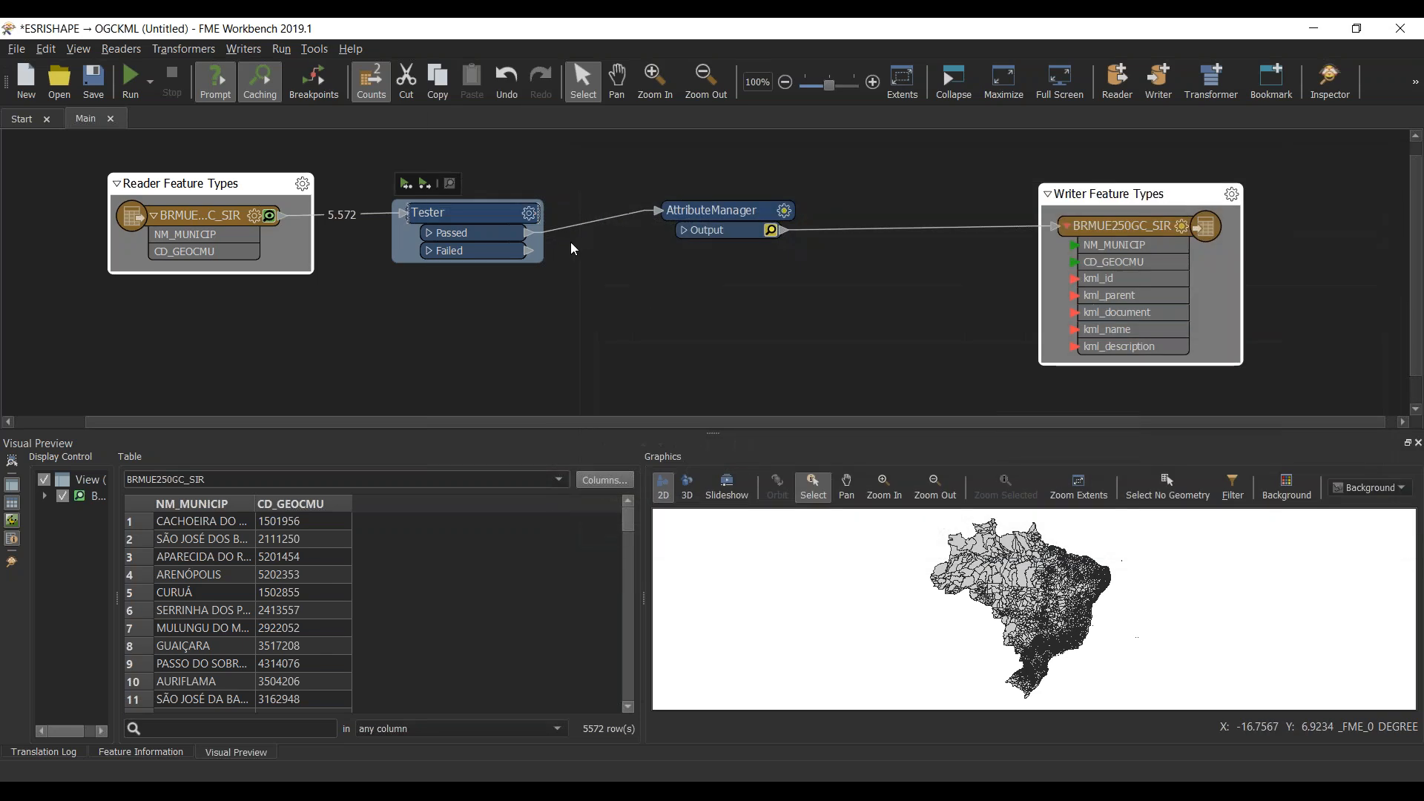
pyautogui.click(531, 212)
pyautogui.click(417, 586)
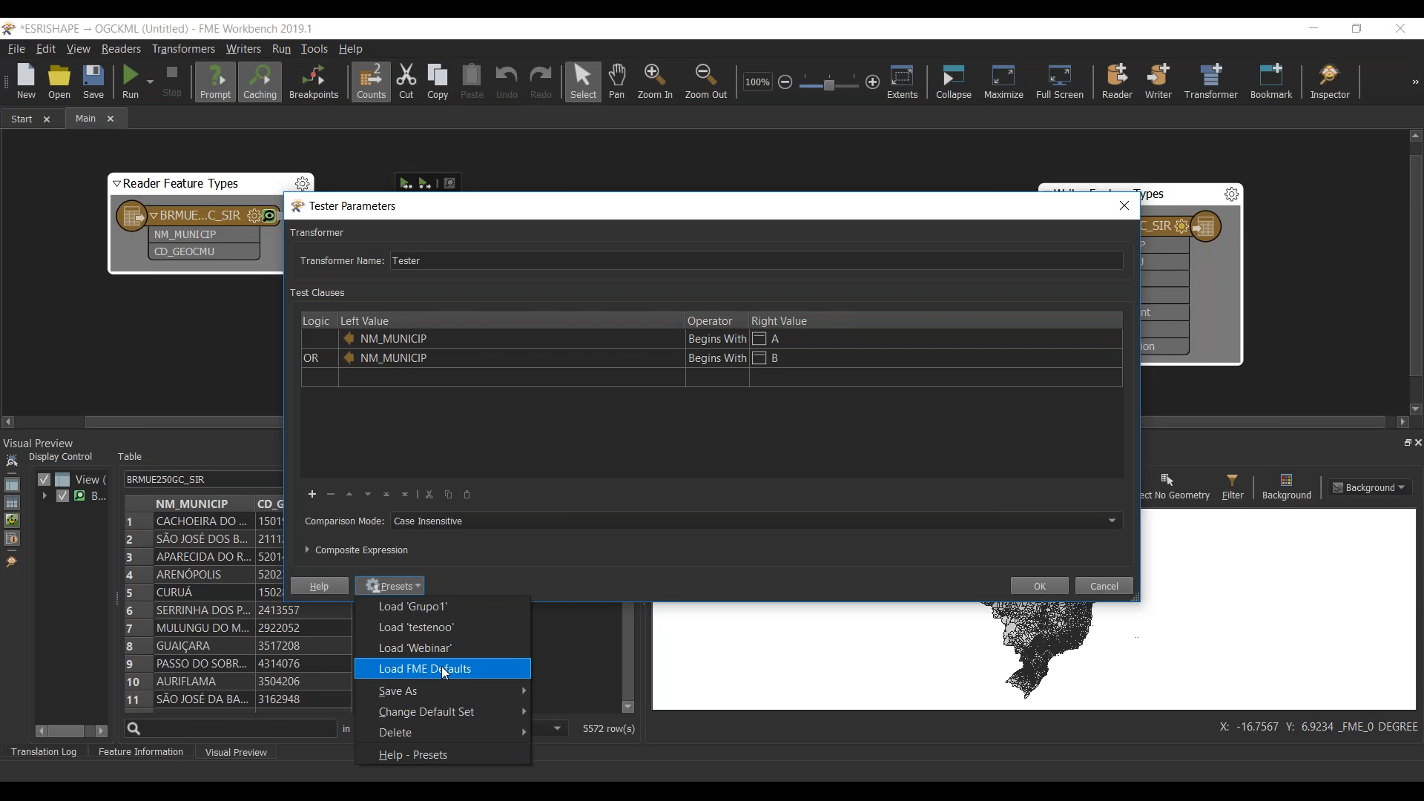
pyautogui.moveTo(447, 690)
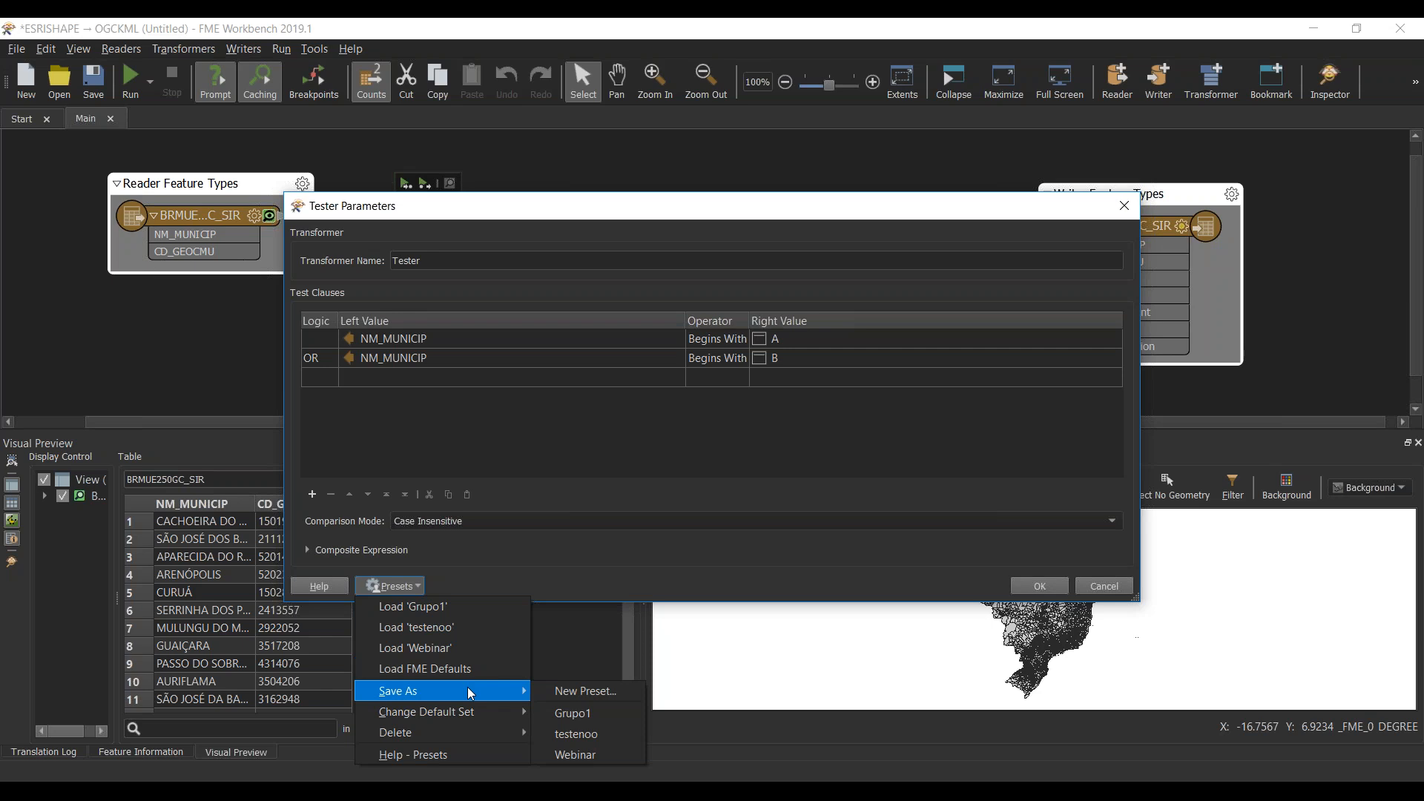
# Step: Change the operator of both NM_MUNICIP test clauses to Ends With, and look at the second clause's logic choices
pyautogui.click(584, 342)
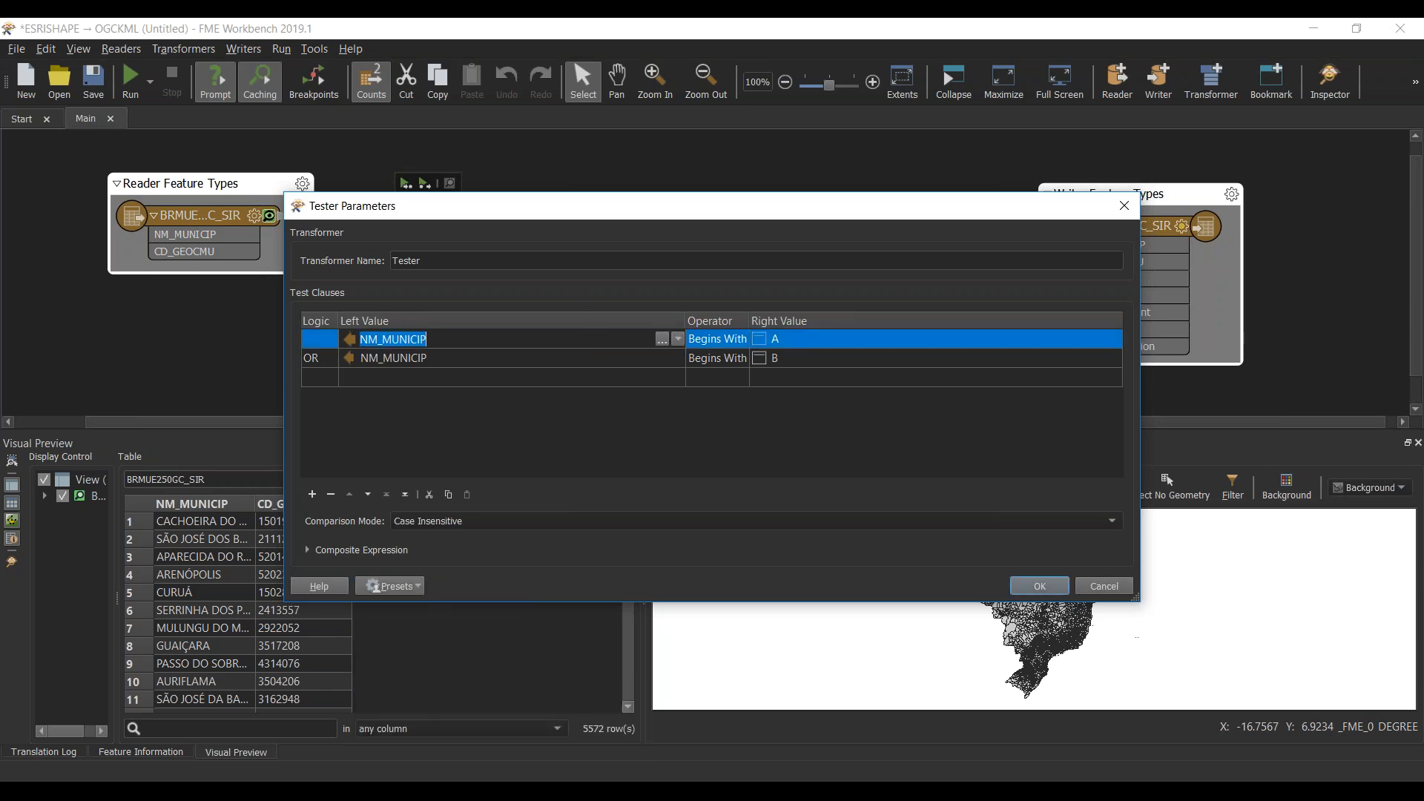
pyautogui.click(703, 339)
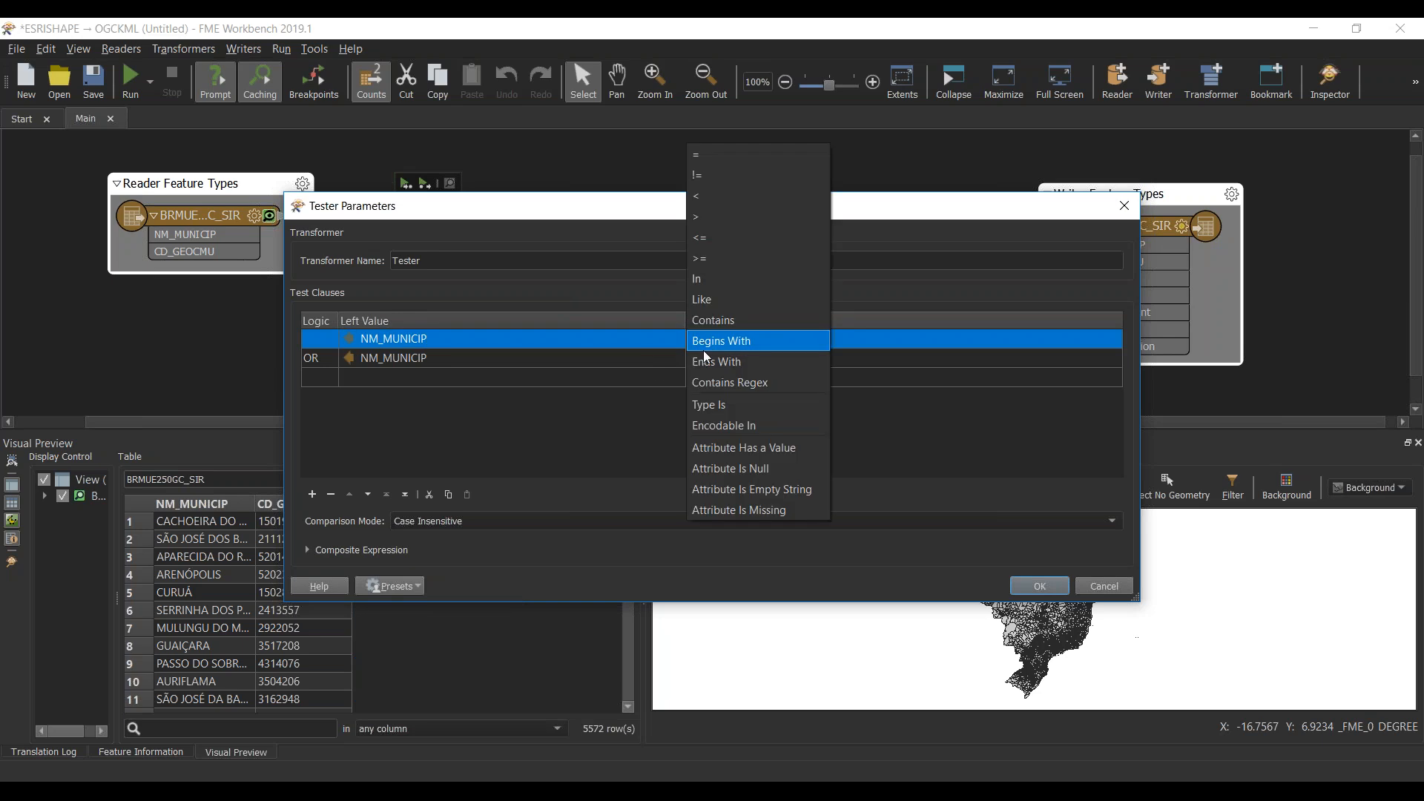
pyautogui.click(704, 359)
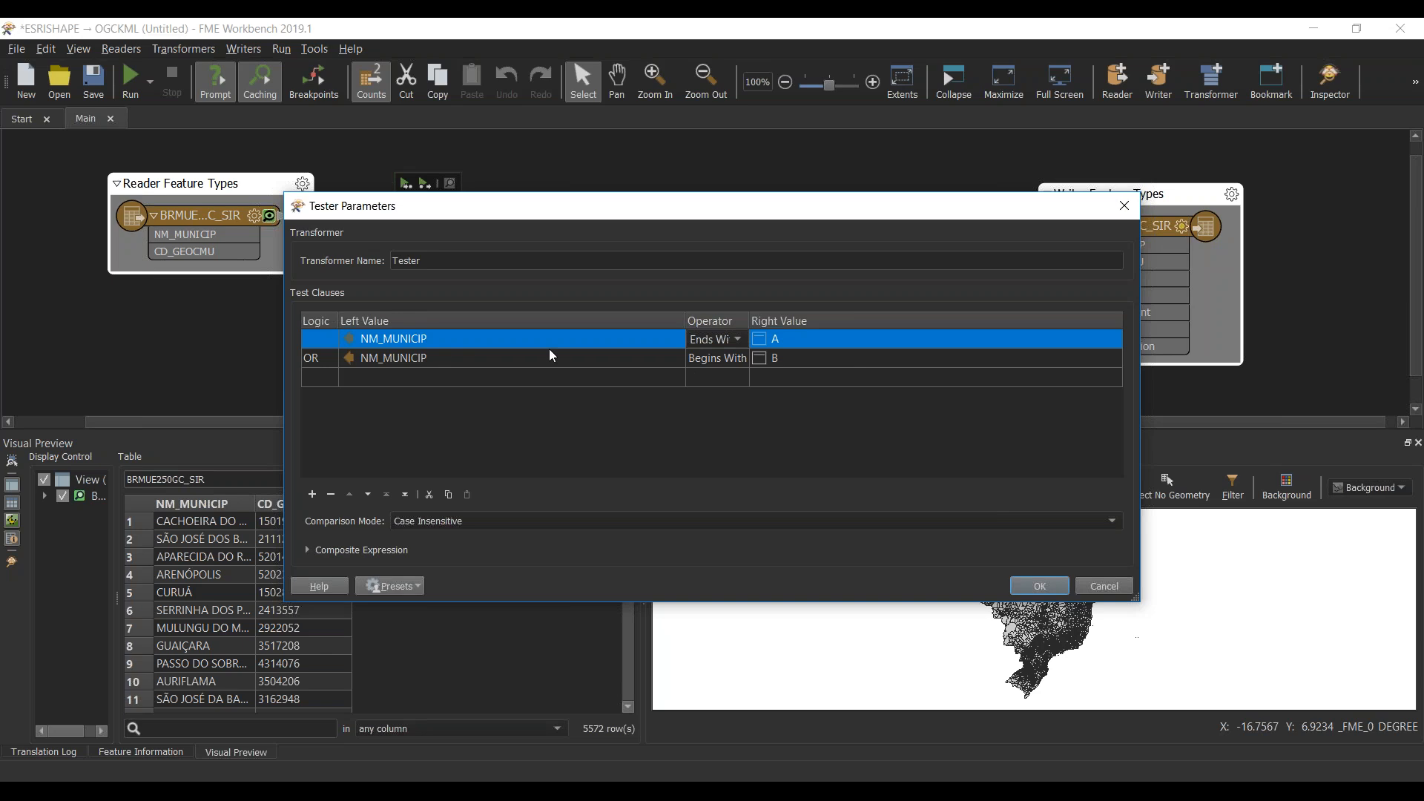
pyautogui.click(727, 358)
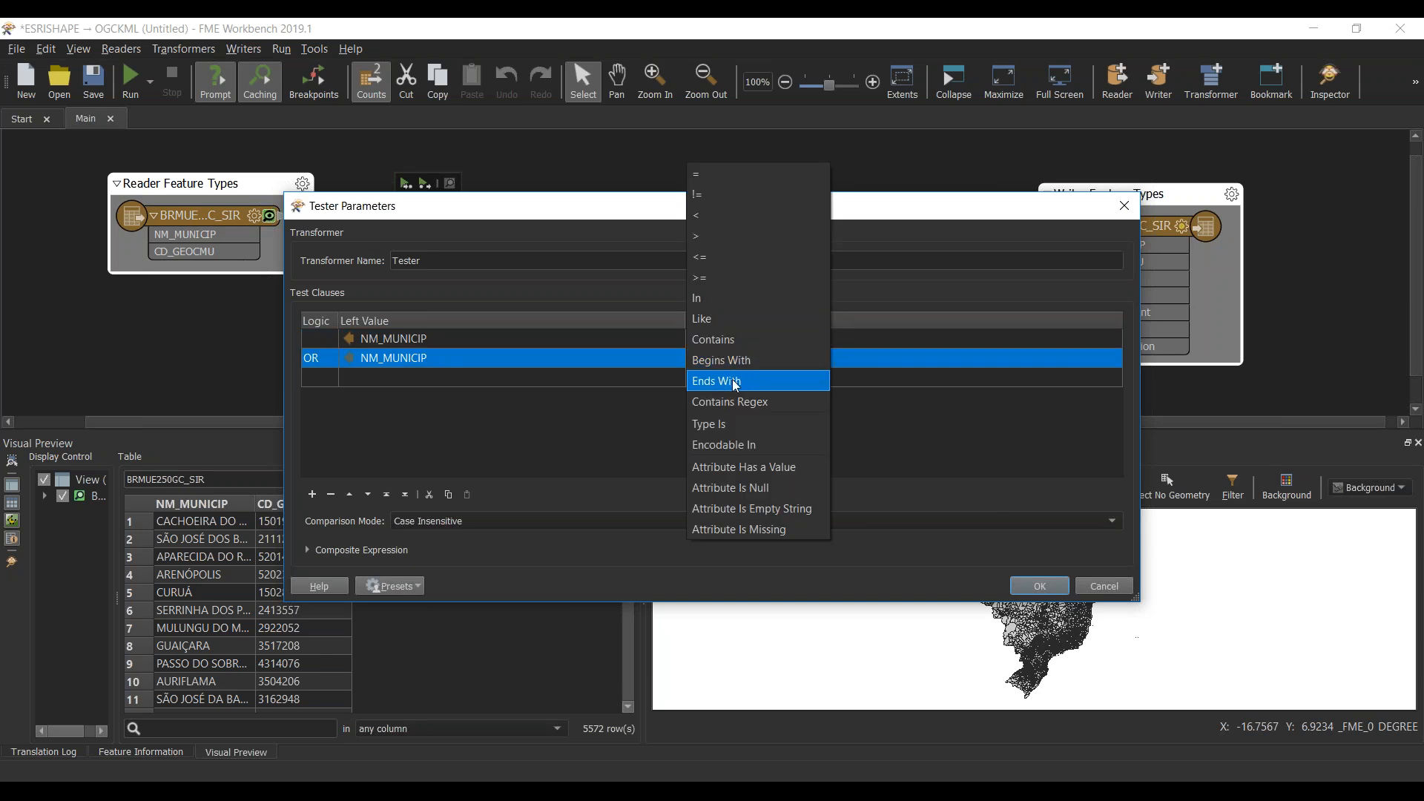
pyautogui.click(735, 382)
pyautogui.click(757, 380)
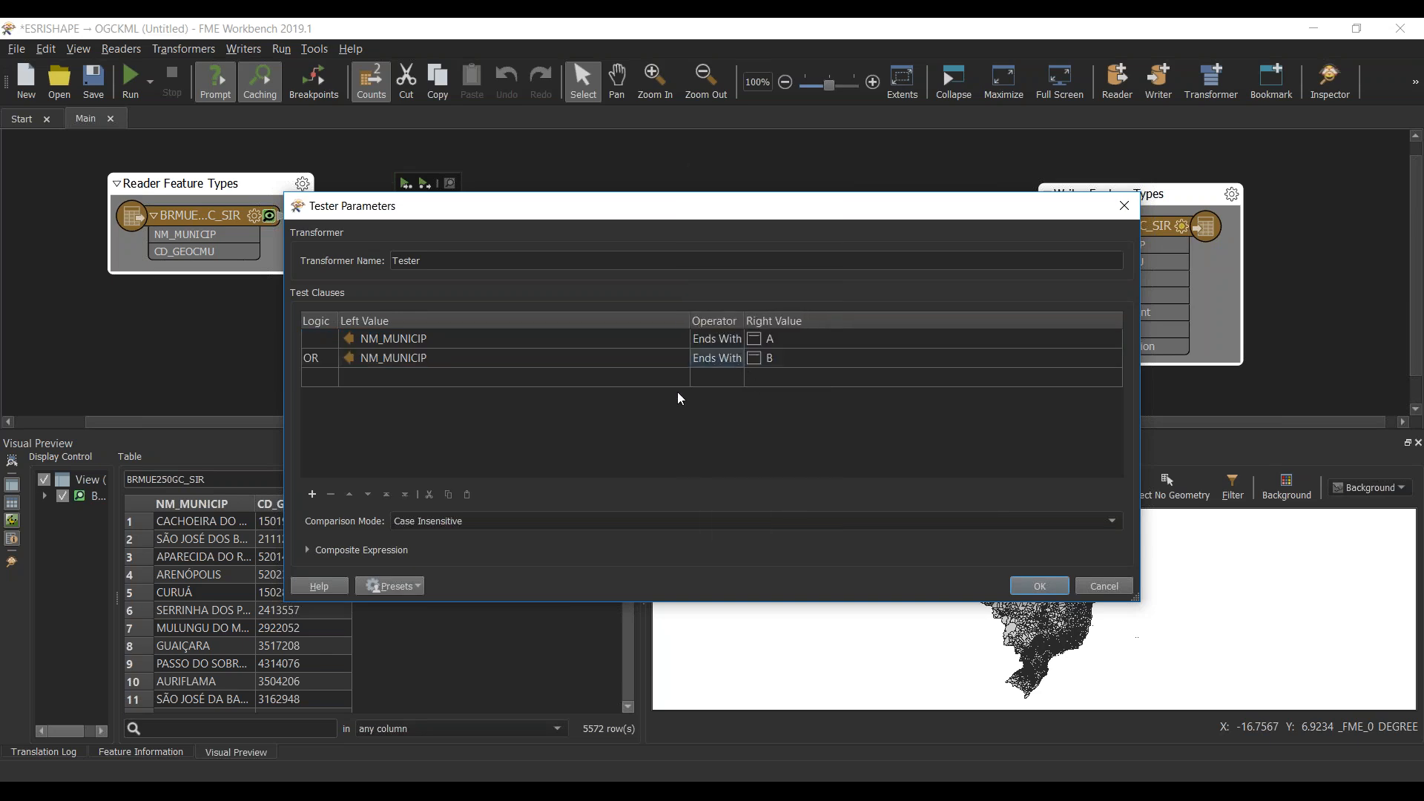
pyautogui.click(319, 358)
pyautogui.click(504, 406)
pyautogui.click(319, 359)
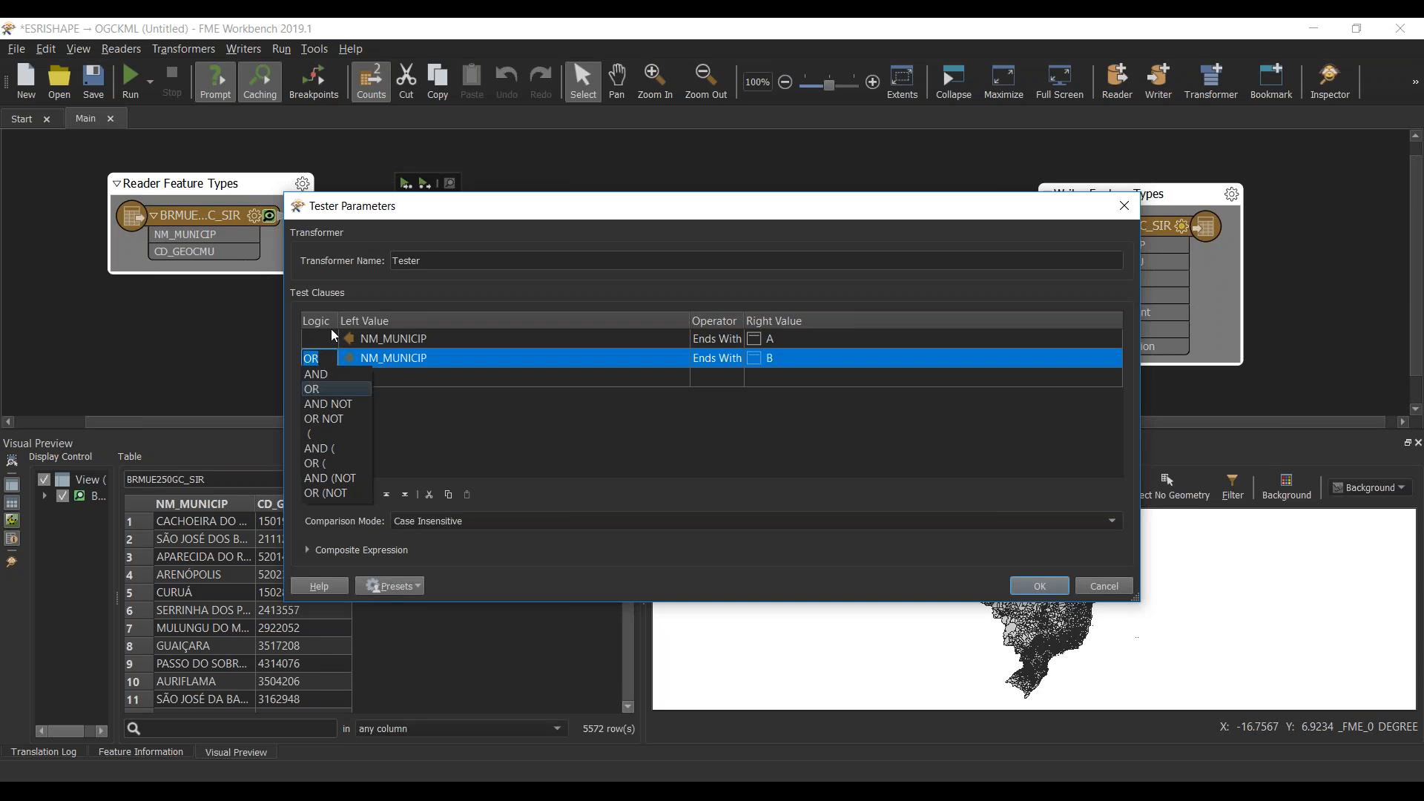
pyautogui.click(527, 418)
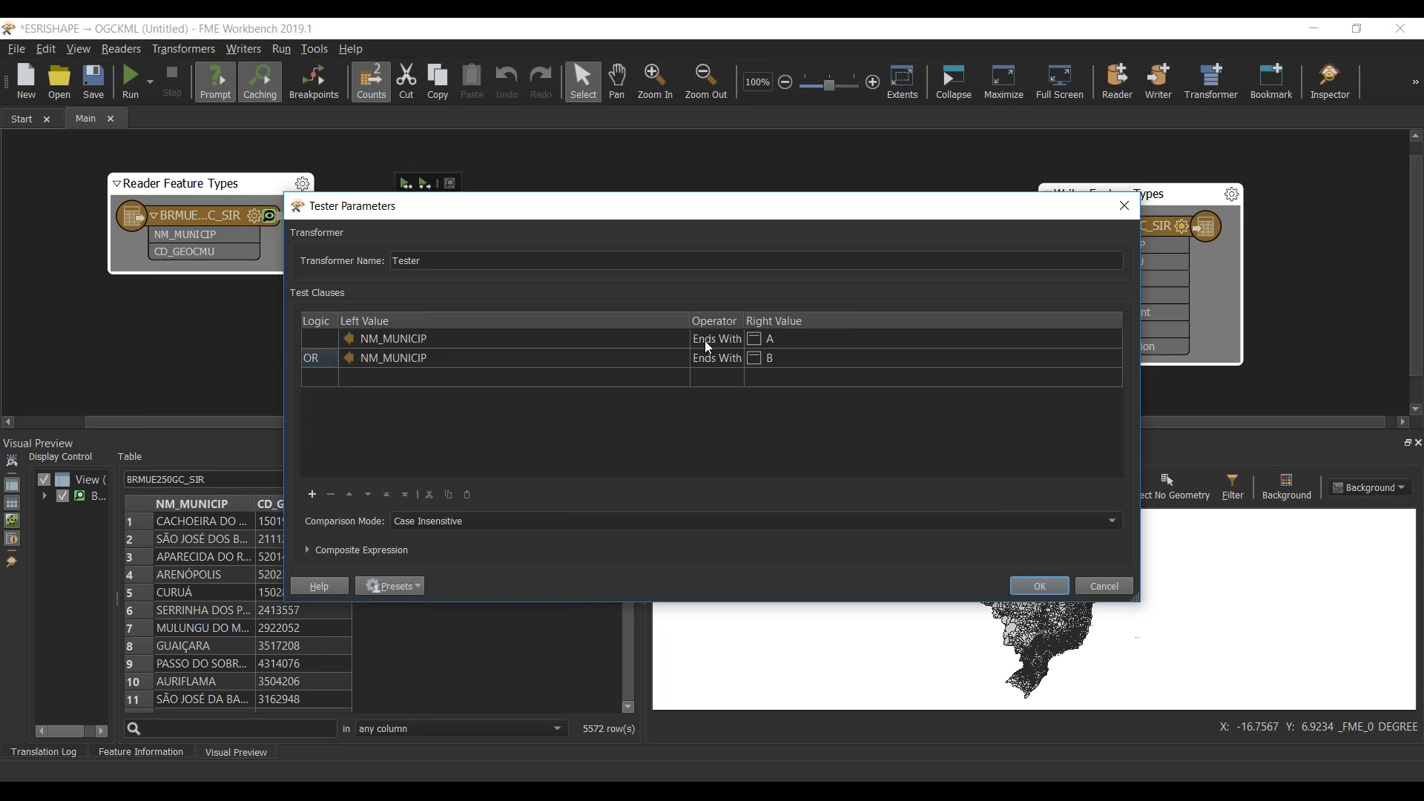
# Step: Save the Tester's settings as a new preset named Webinar_02, check it in the preset list and confirm the parameters
pyautogui.click(416, 586)
pyautogui.moveTo(448, 692)
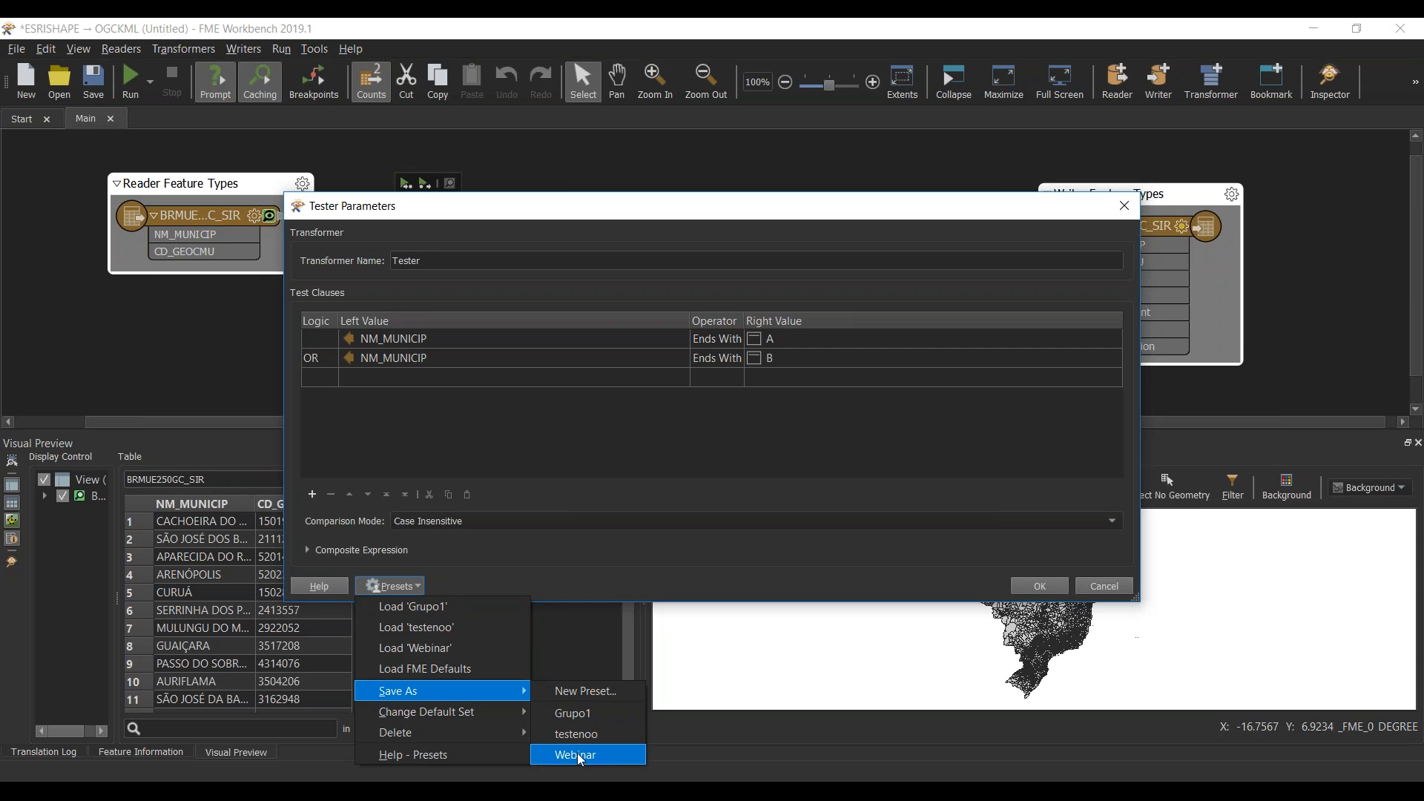
pyautogui.click(585, 690)
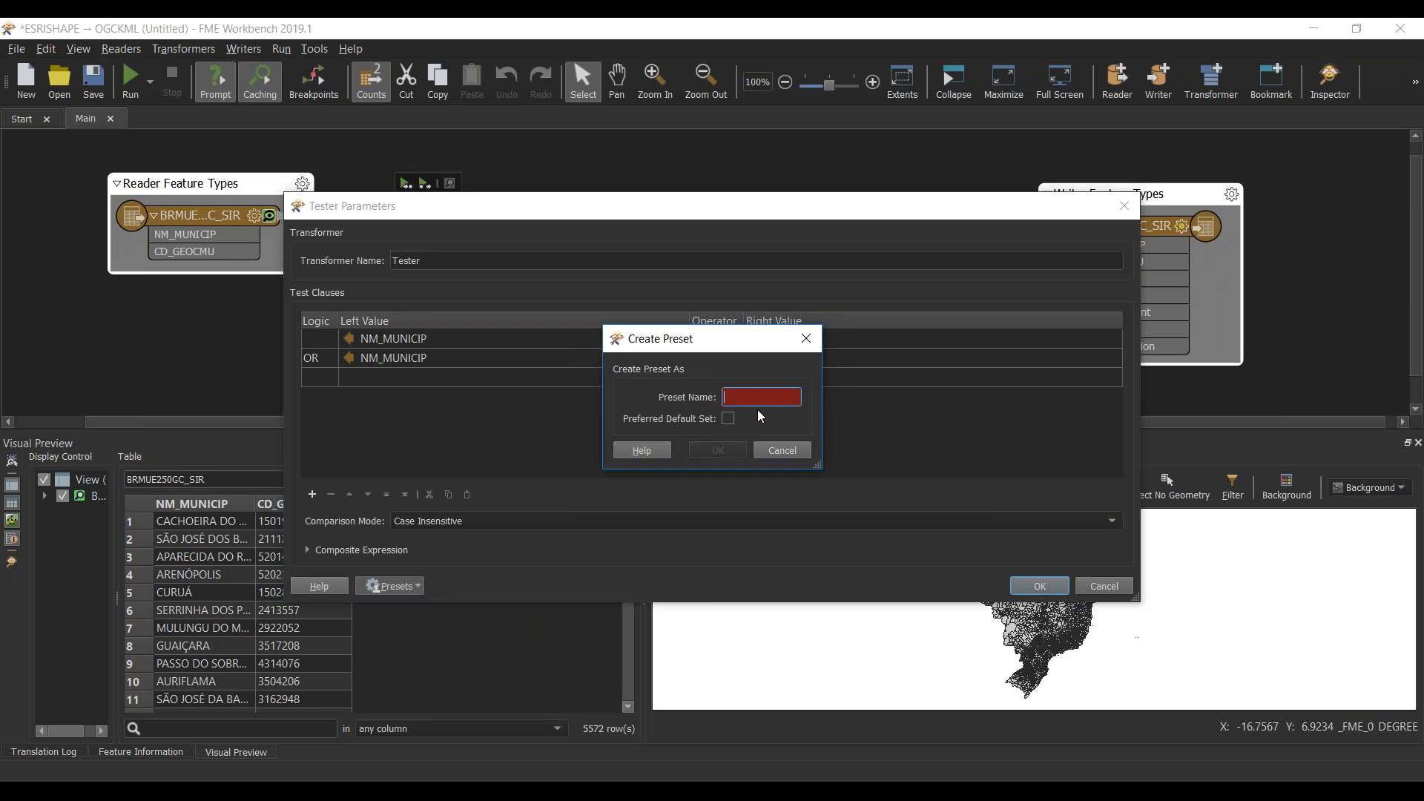
pyautogui.write('Webinar_02')
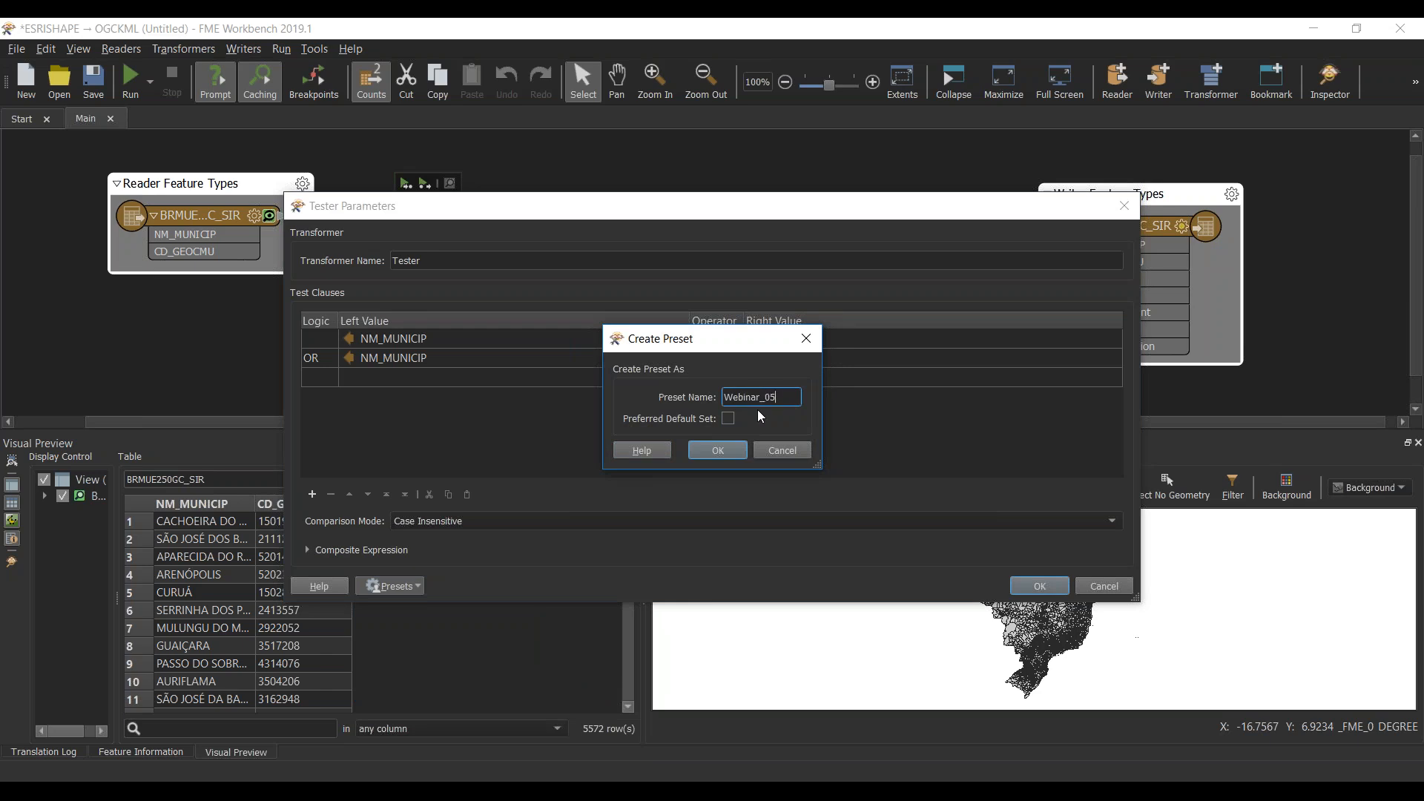
pyautogui.click(725, 451)
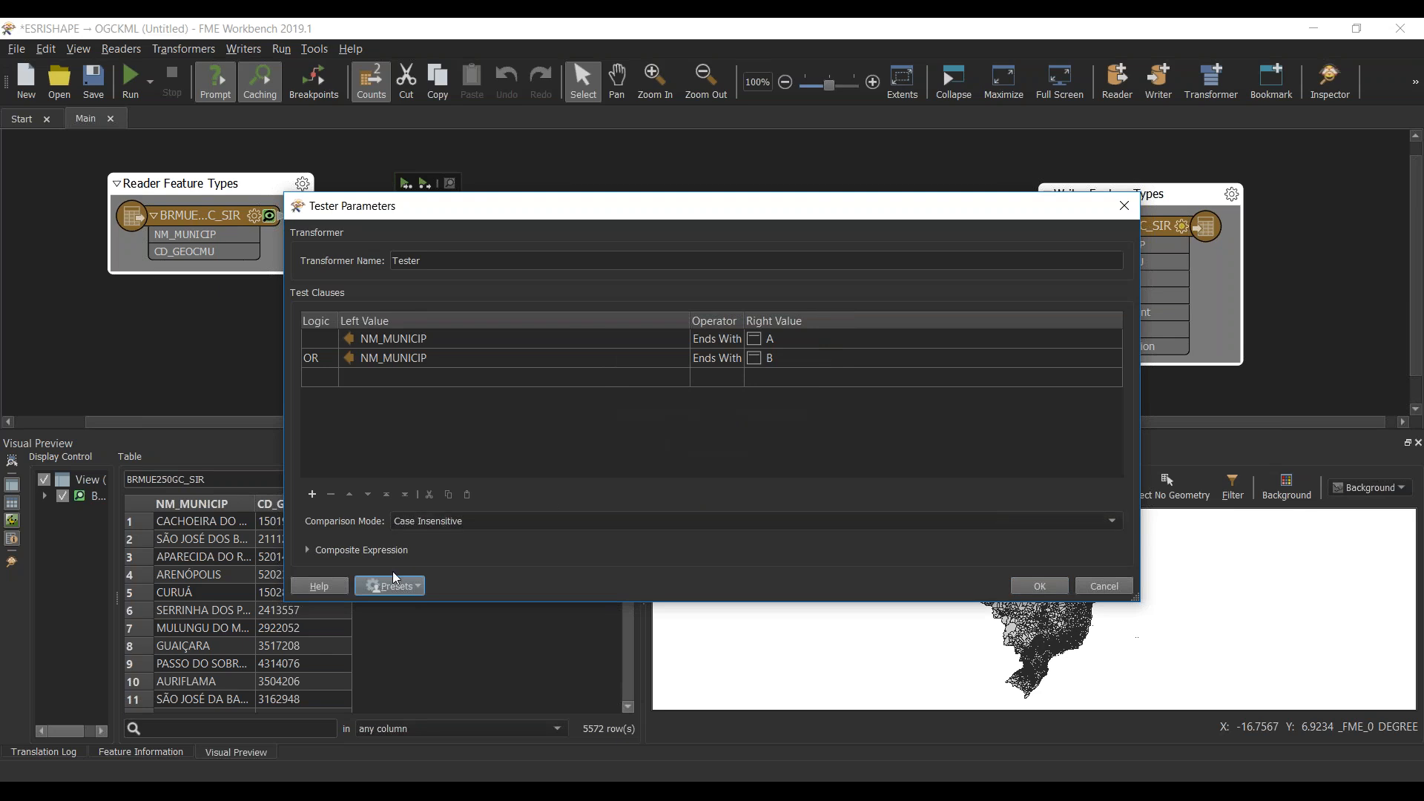
pyautogui.click(413, 589)
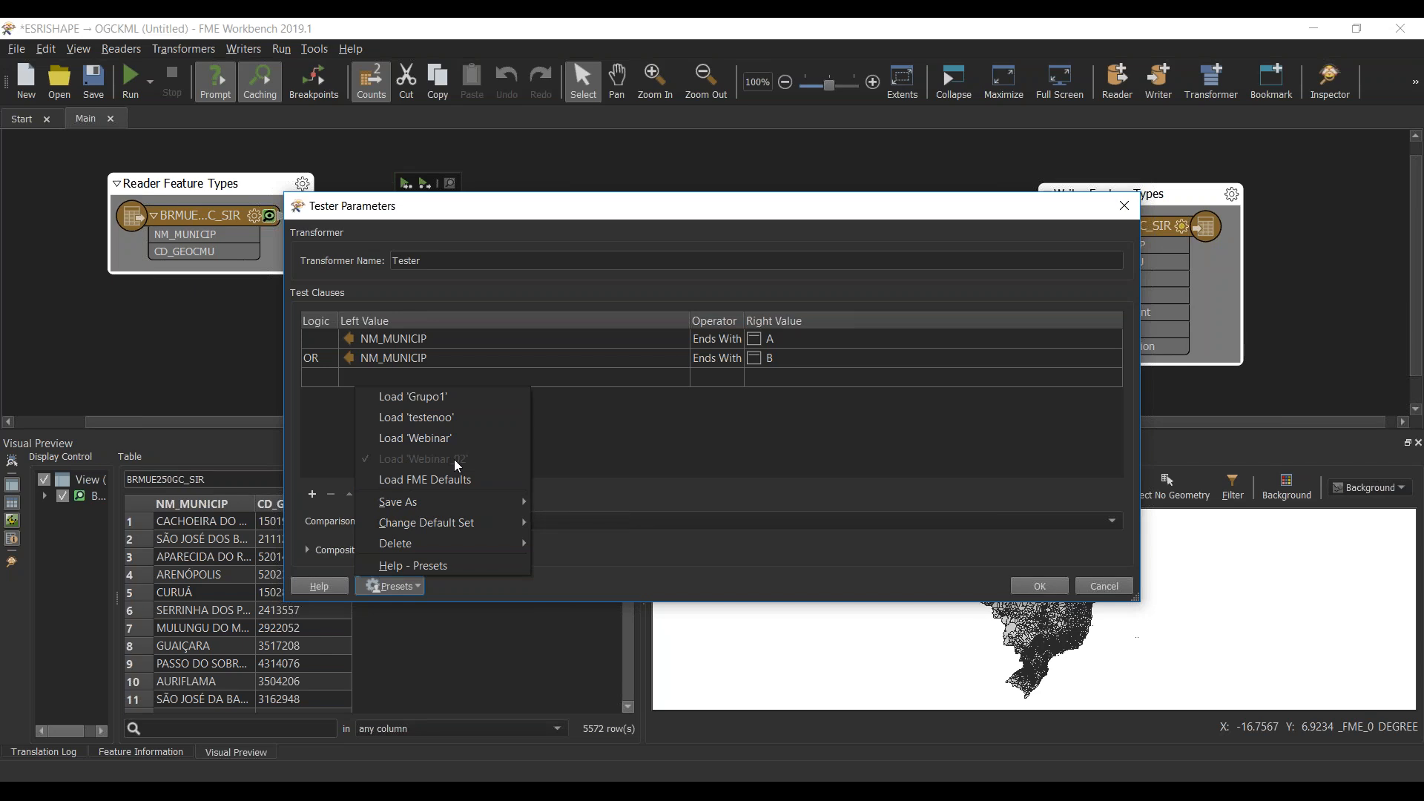
pyautogui.click(1053, 585)
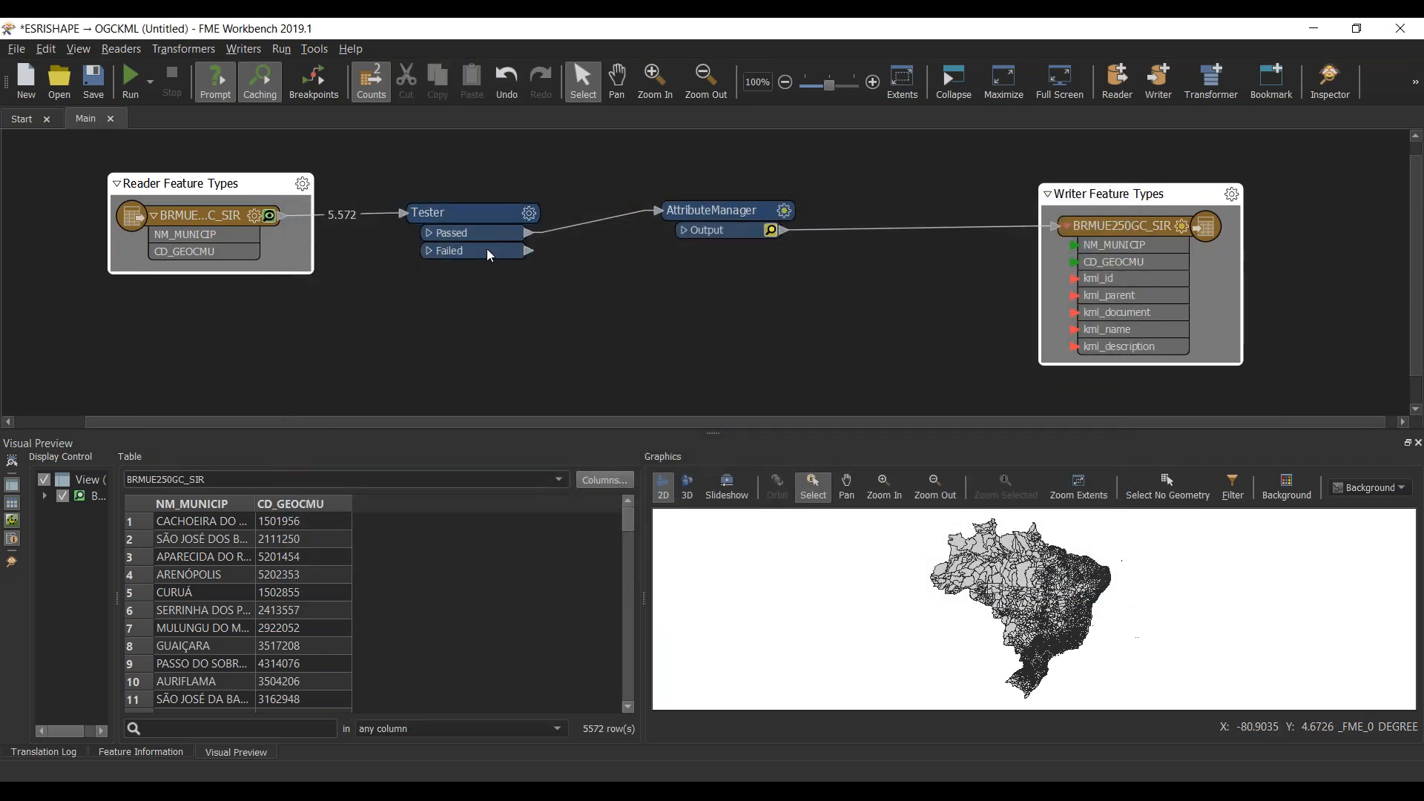
# Step: Delete the Tester transformer from between the reader and the AttributeManager
pyautogui.click(492, 219)
pyautogui.press('Delete')
pyautogui.click(531, 312)
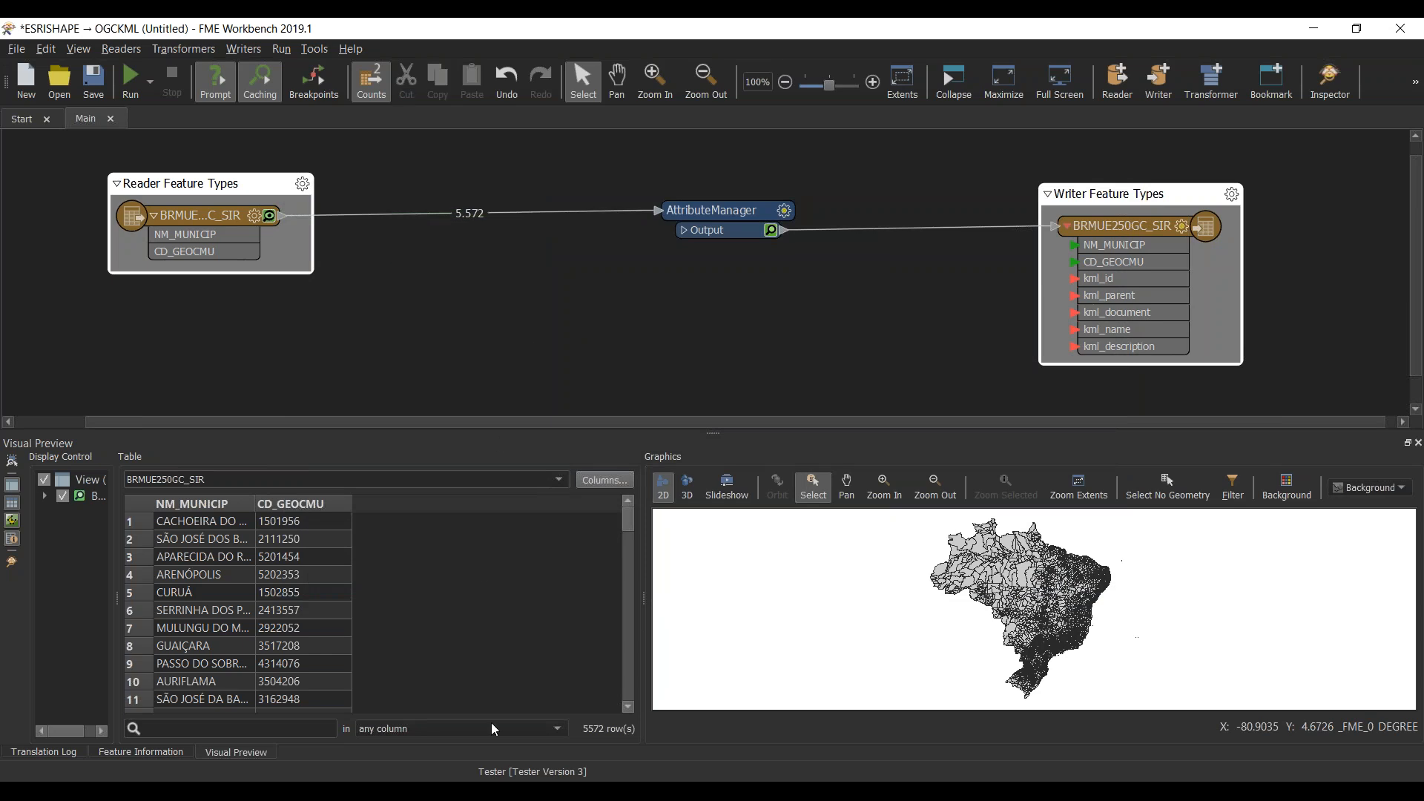
# Step: Switch to the empty NONE → NONE workspace, add a Tester transformer and load the 'Webinar_02' preset into its parameters
pyautogui.moveTo(504, 791)
pyautogui.click(600, 731)
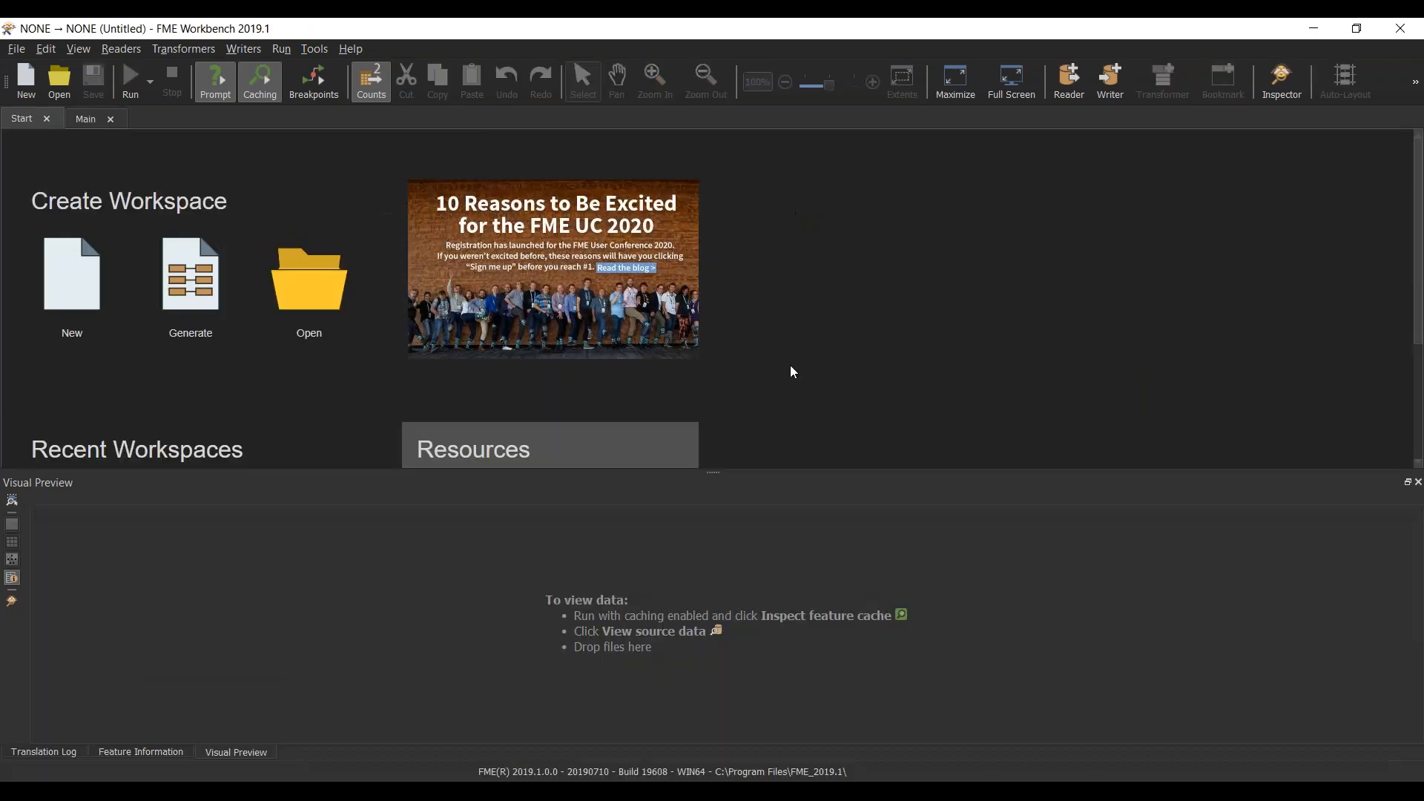
pyautogui.click(86, 124)
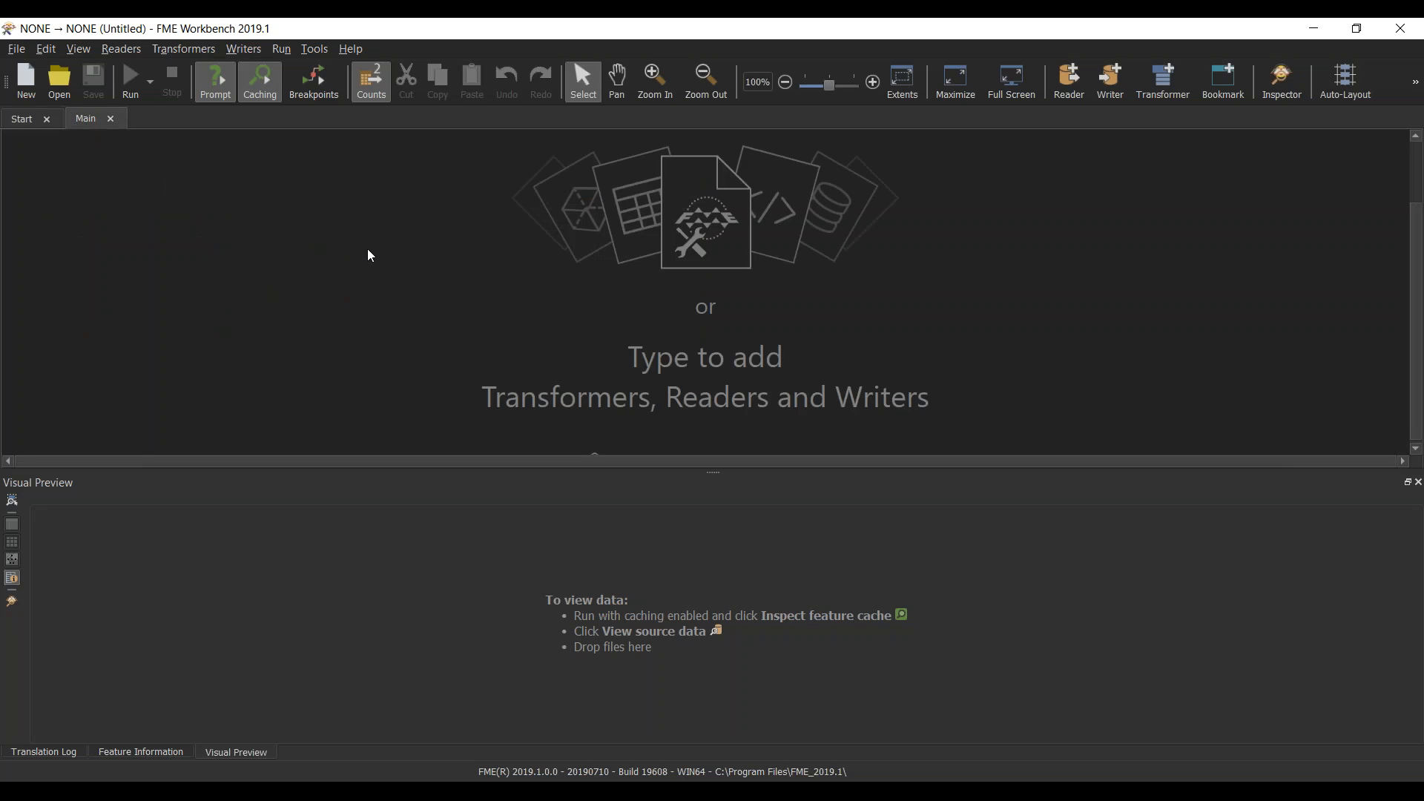
pyautogui.write('tester')
pyautogui.press('Return')
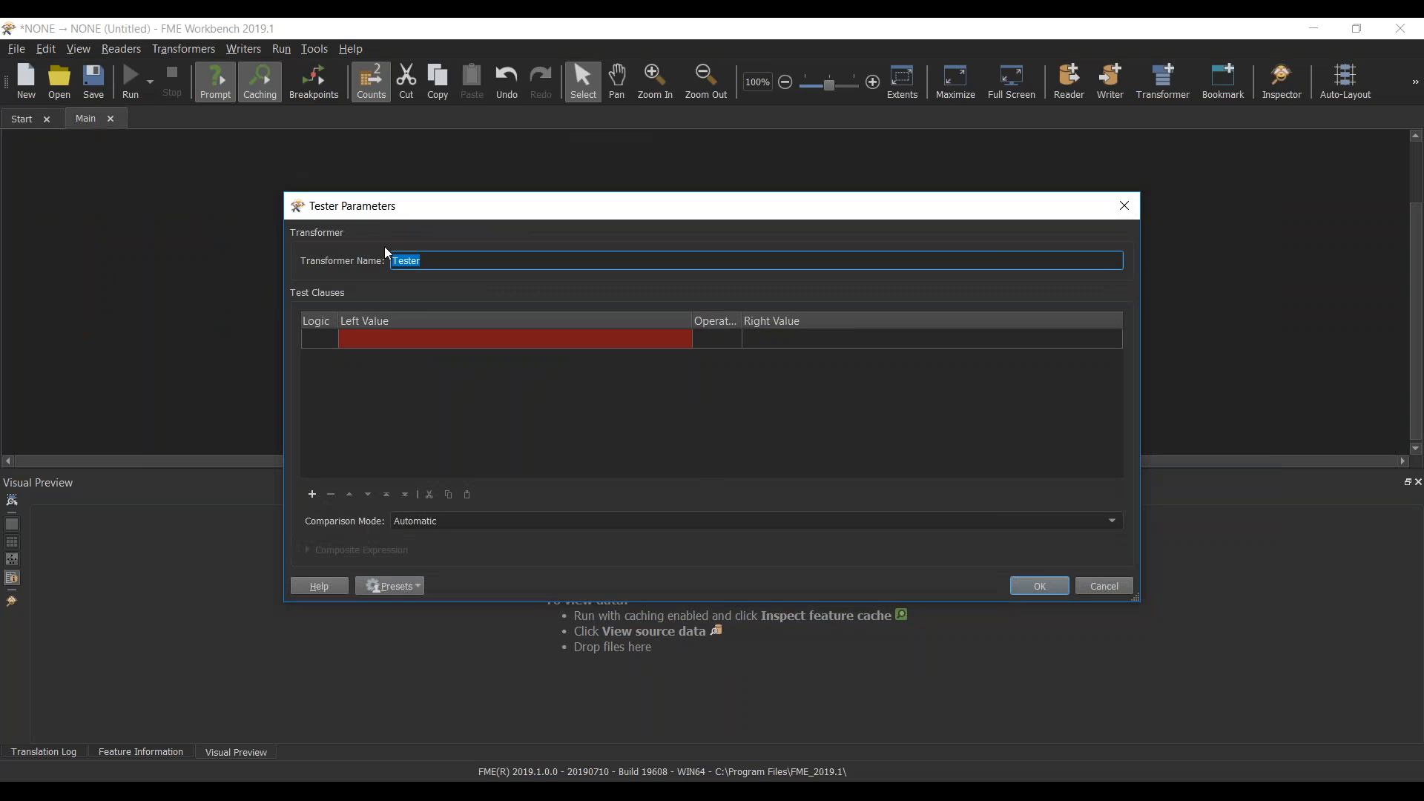
pyautogui.click(413, 591)
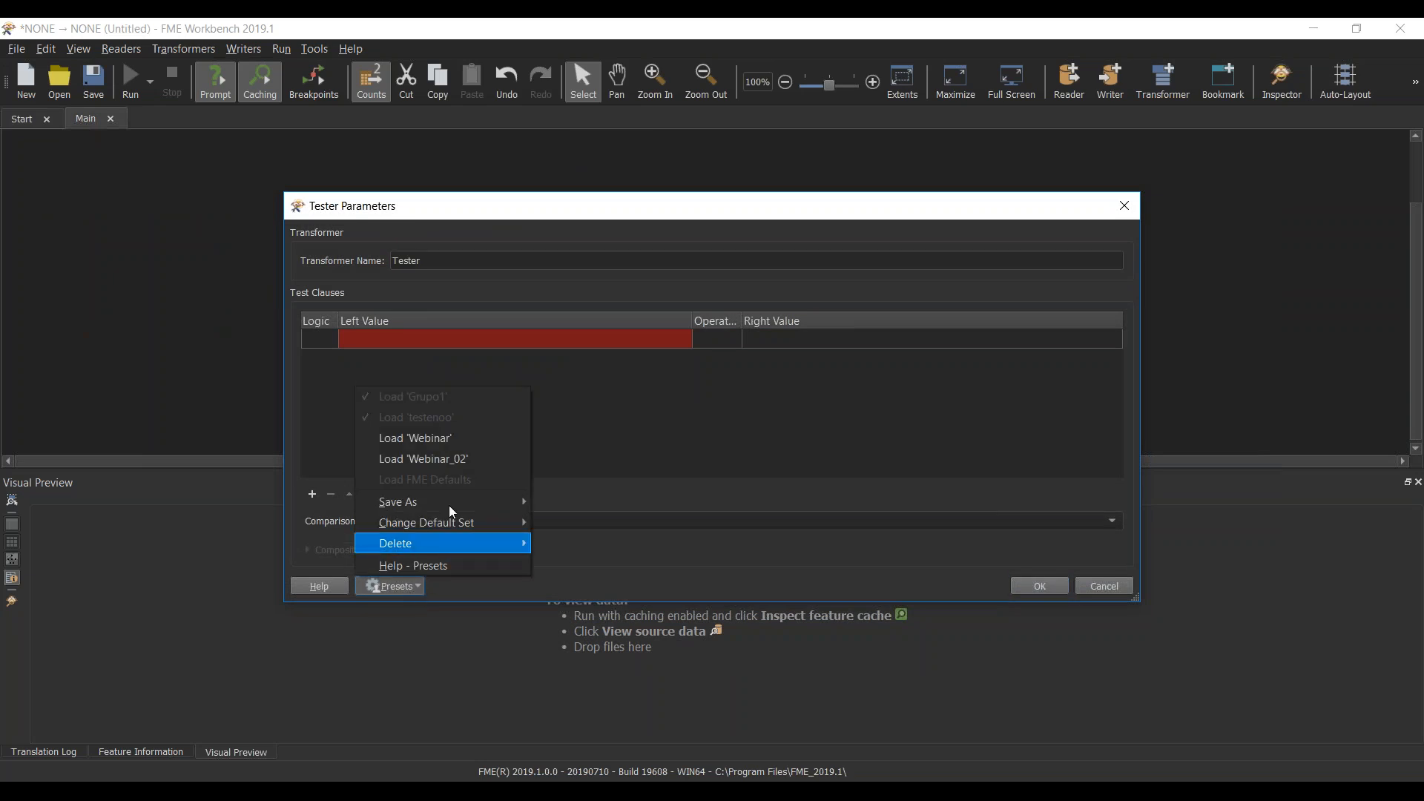
pyautogui.click(445, 461)
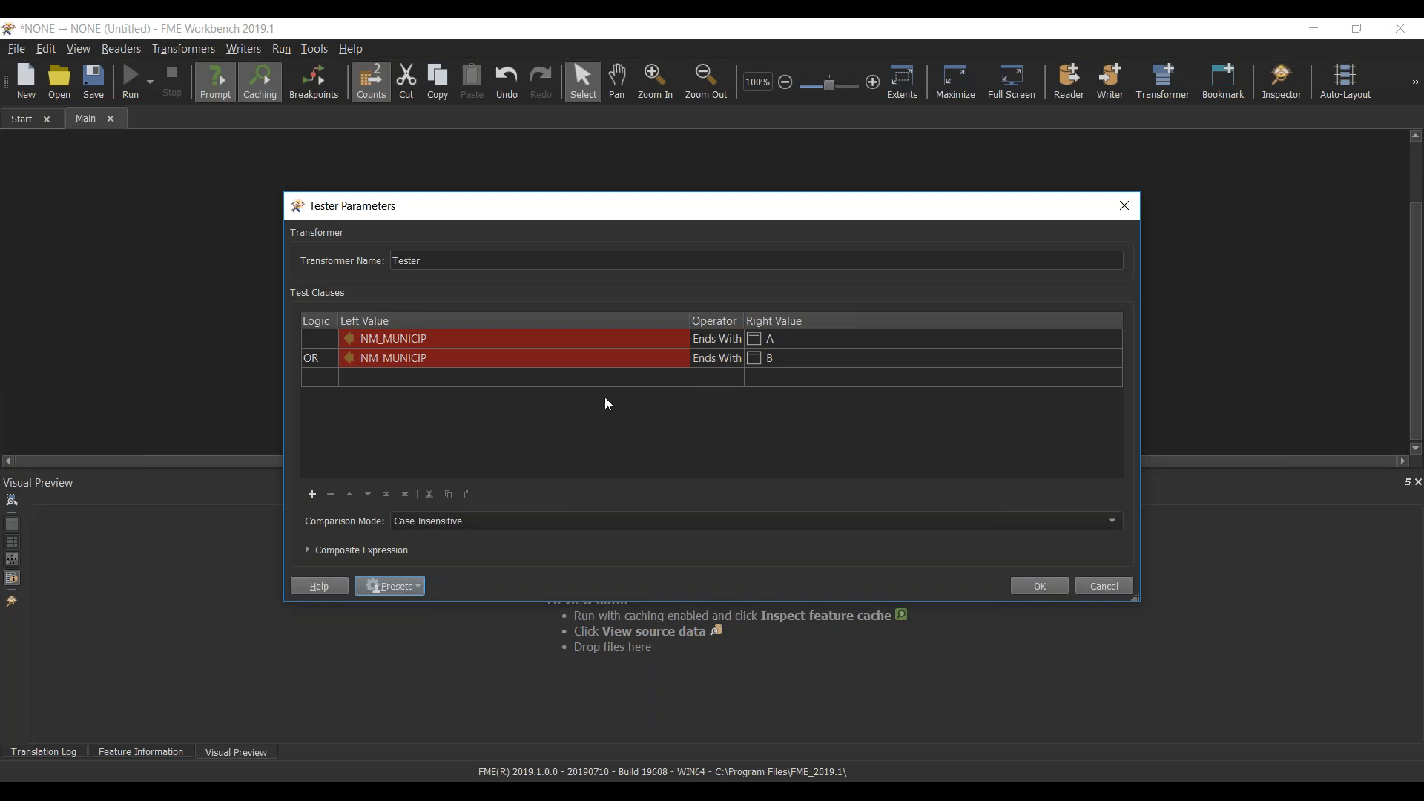
# Step: Return to the ESRISHAPE → OGCKML workspace and move the AttributeManager slightly closer to the reader
pyautogui.hotkey('alt', 'Tab')
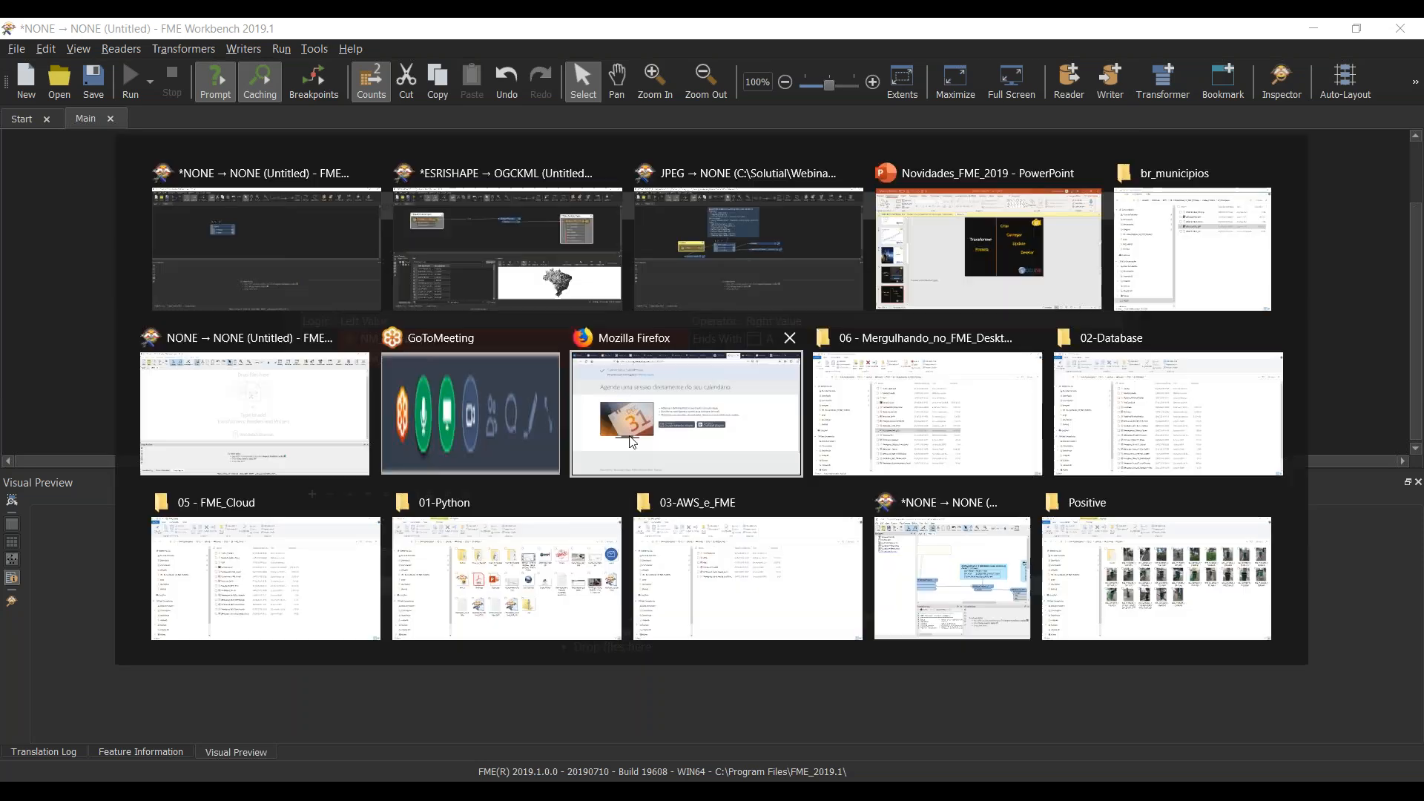
pyautogui.moveTo(701, 217); pyautogui.dragTo(663, 212)
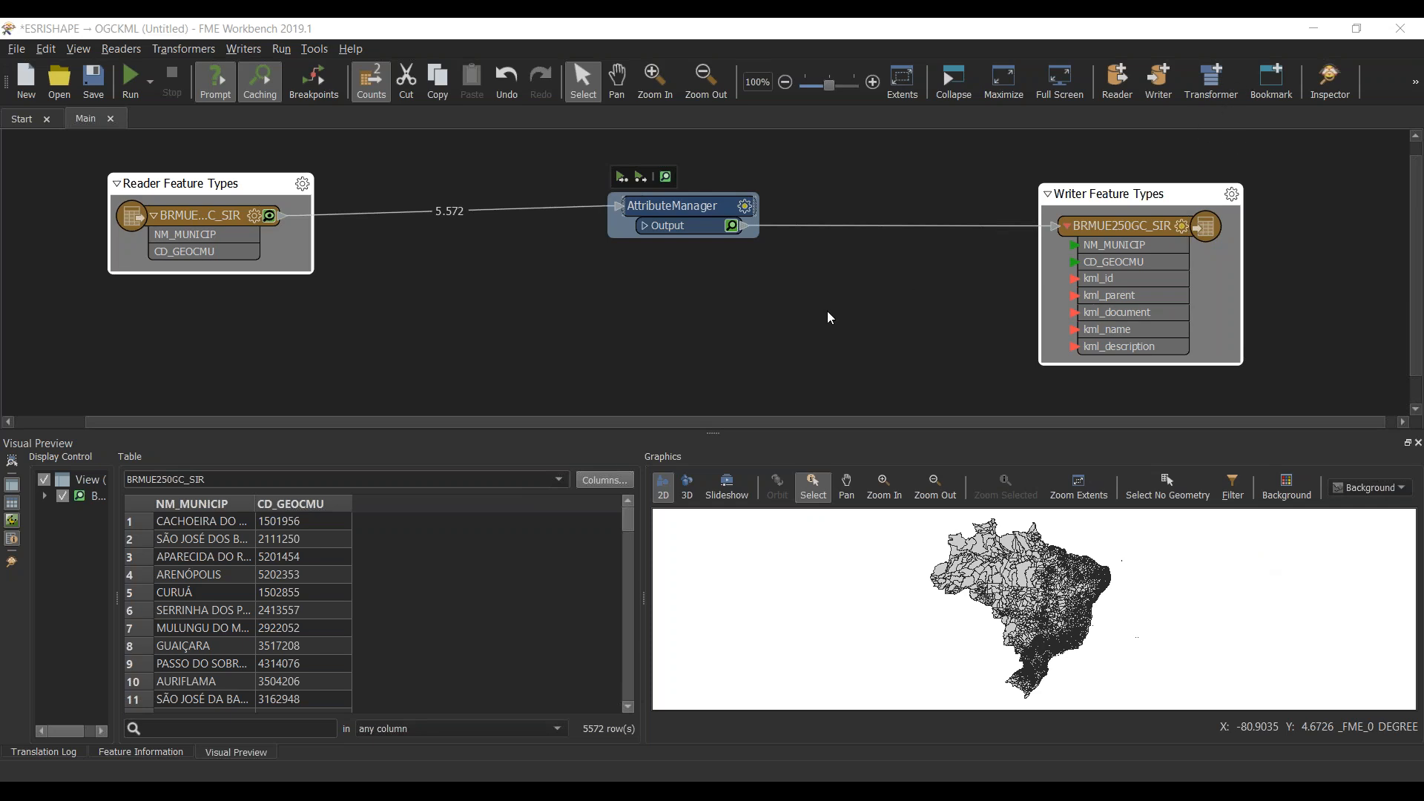
# Step: Switch to PowerPoint, present the slides from Transformer Presets to Melhores Práticas, and return to the ESRISHAPE → OGCKML workspace in FME Workbench
pyautogui.hotkey('alt', 'Tab')
pyautogui.hotkey('alt', 'Tab')
pyautogui.hotkey('alt', 'Tab')
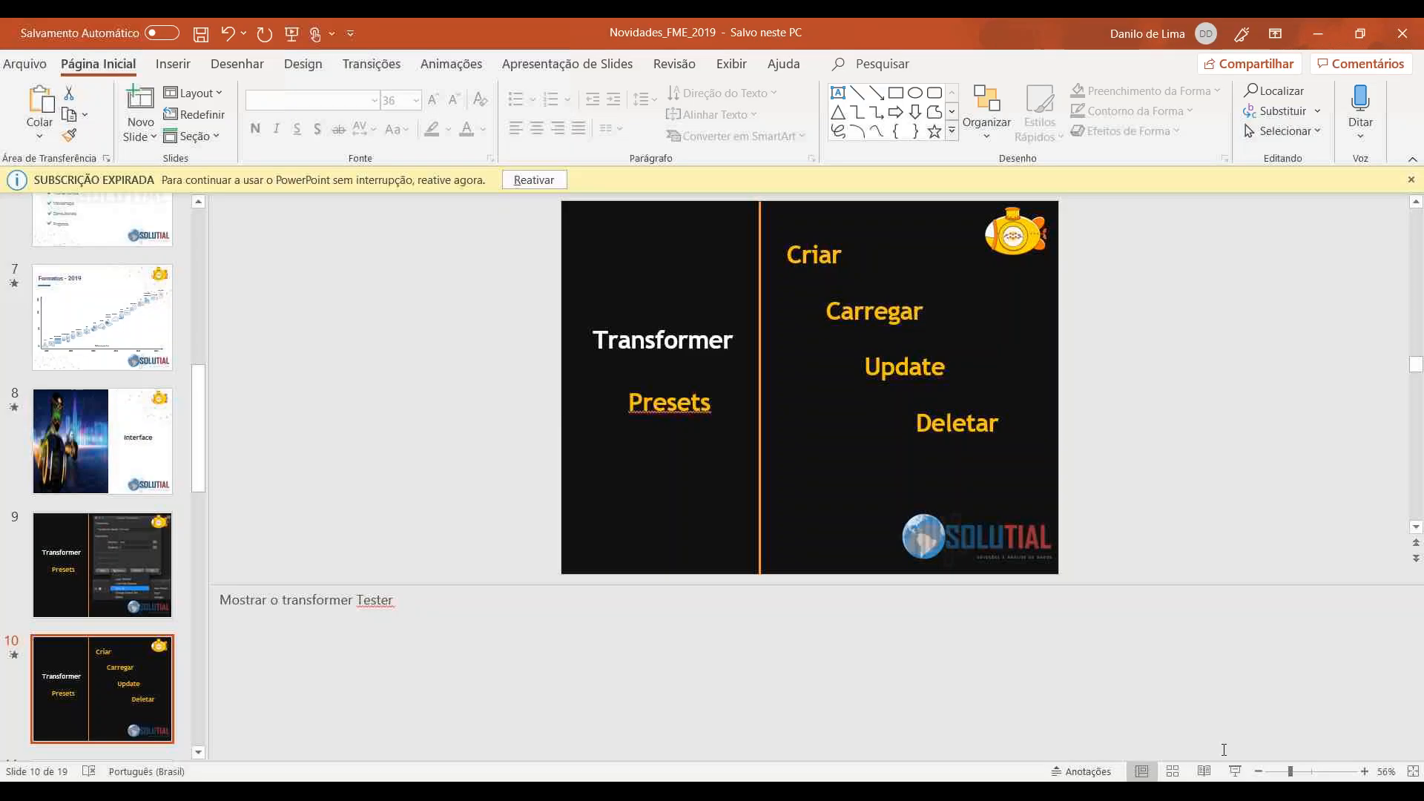
pyautogui.click(1235, 771)
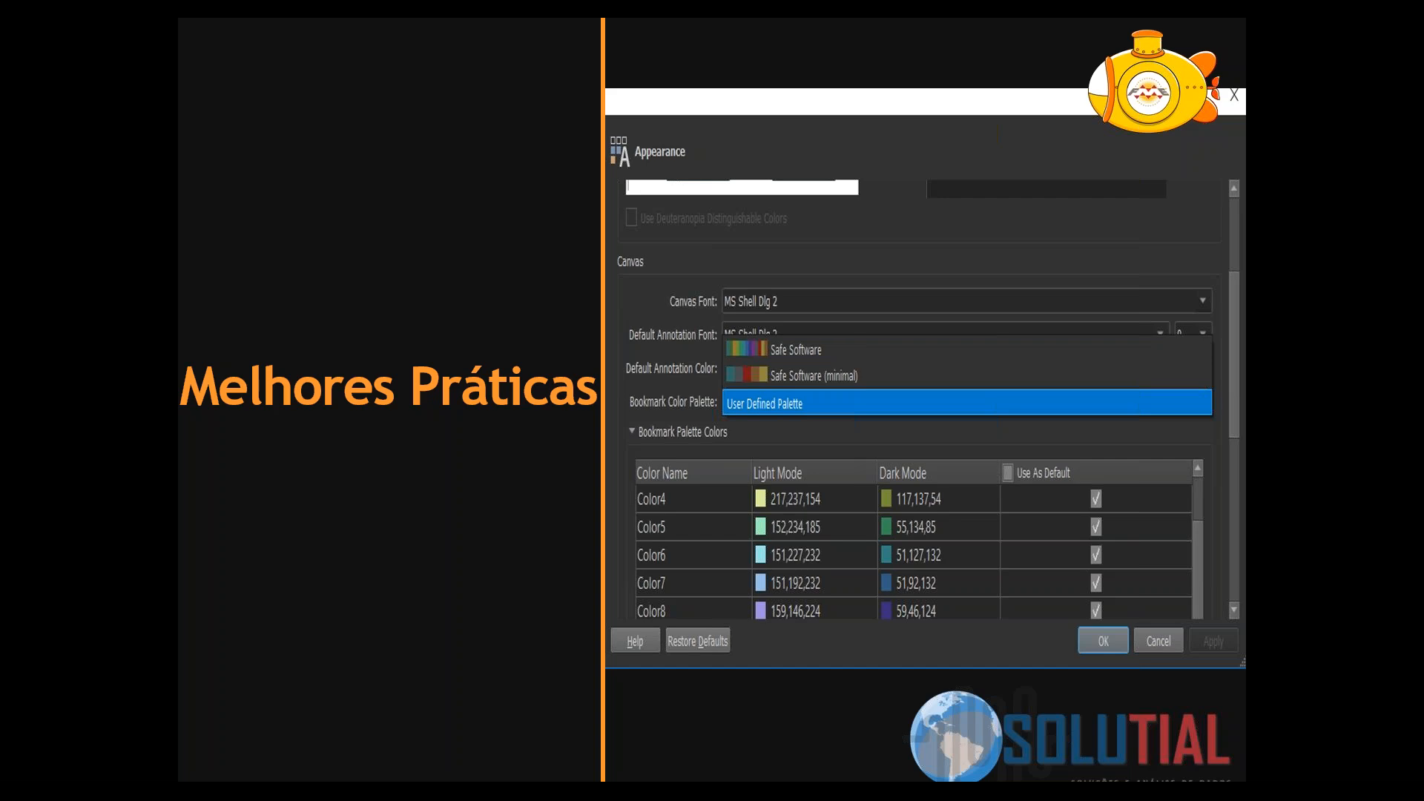
pyautogui.hotkey('alt', 'Tab')
pyautogui.hotkey('alt', 'Tab')
pyautogui.hotkey('alt', 'Tab')
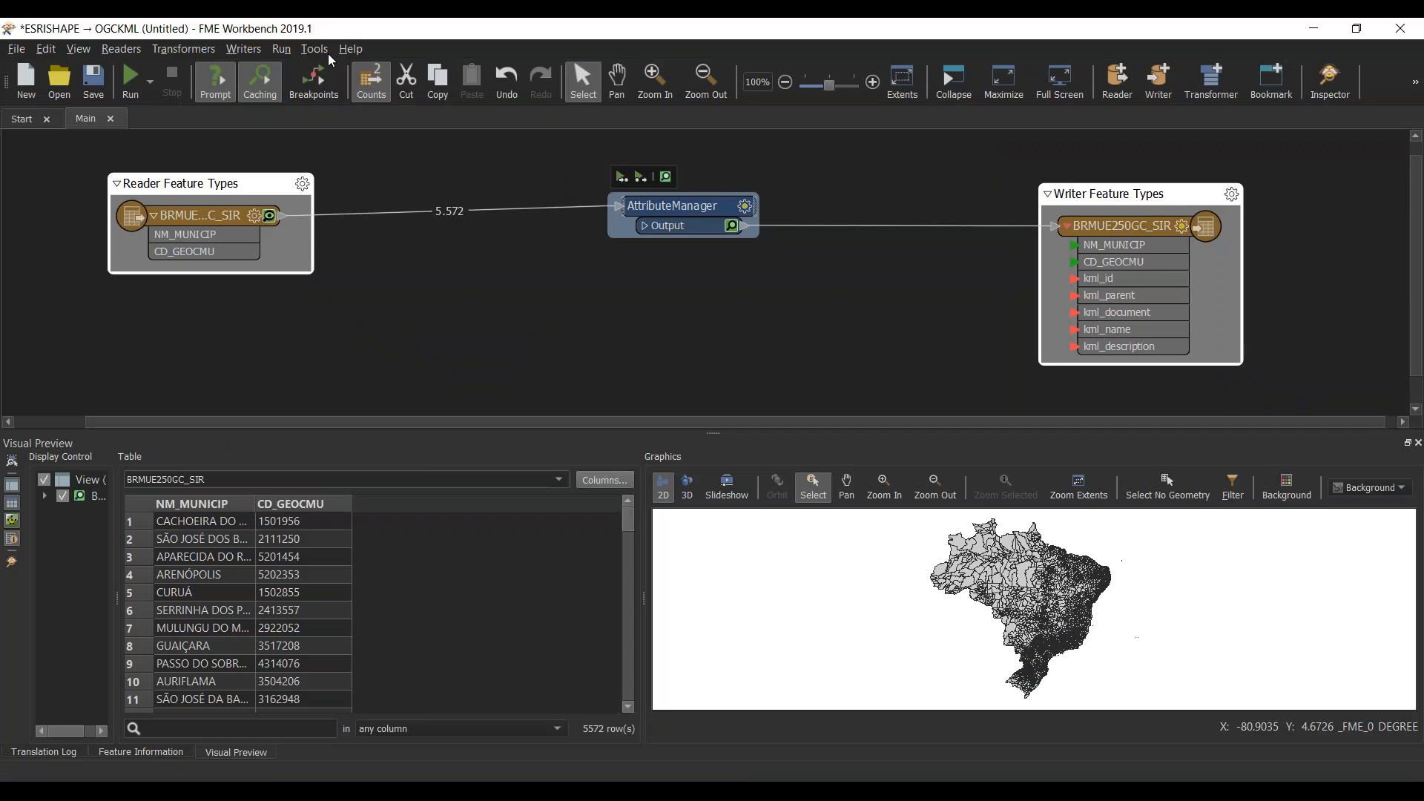
# Step: Open the Appearance settings in FME Options and show the bookmark palette colors
pyautogui.click(329, 54)
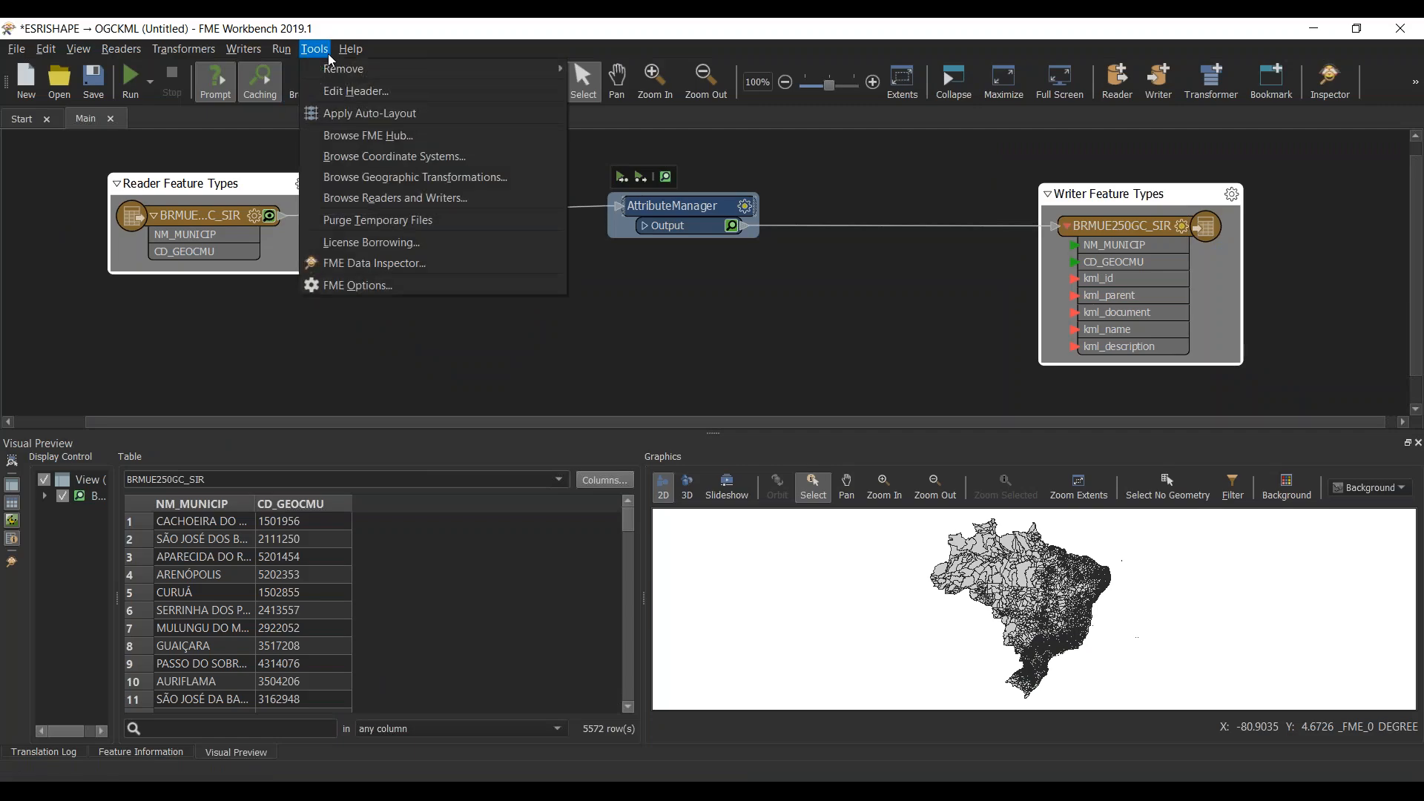
pyautogui.click(346, 284)
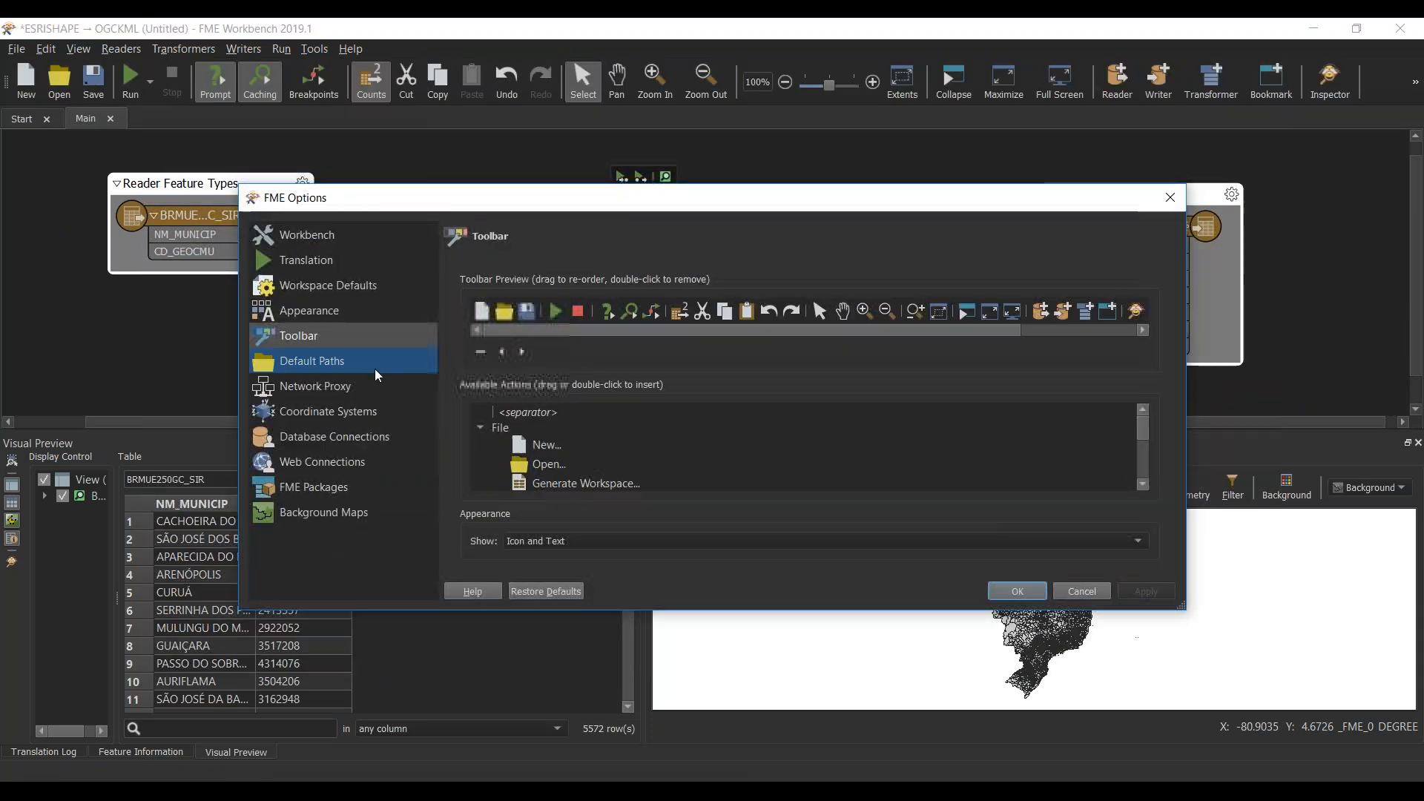
pyautogui.click(326, 314)
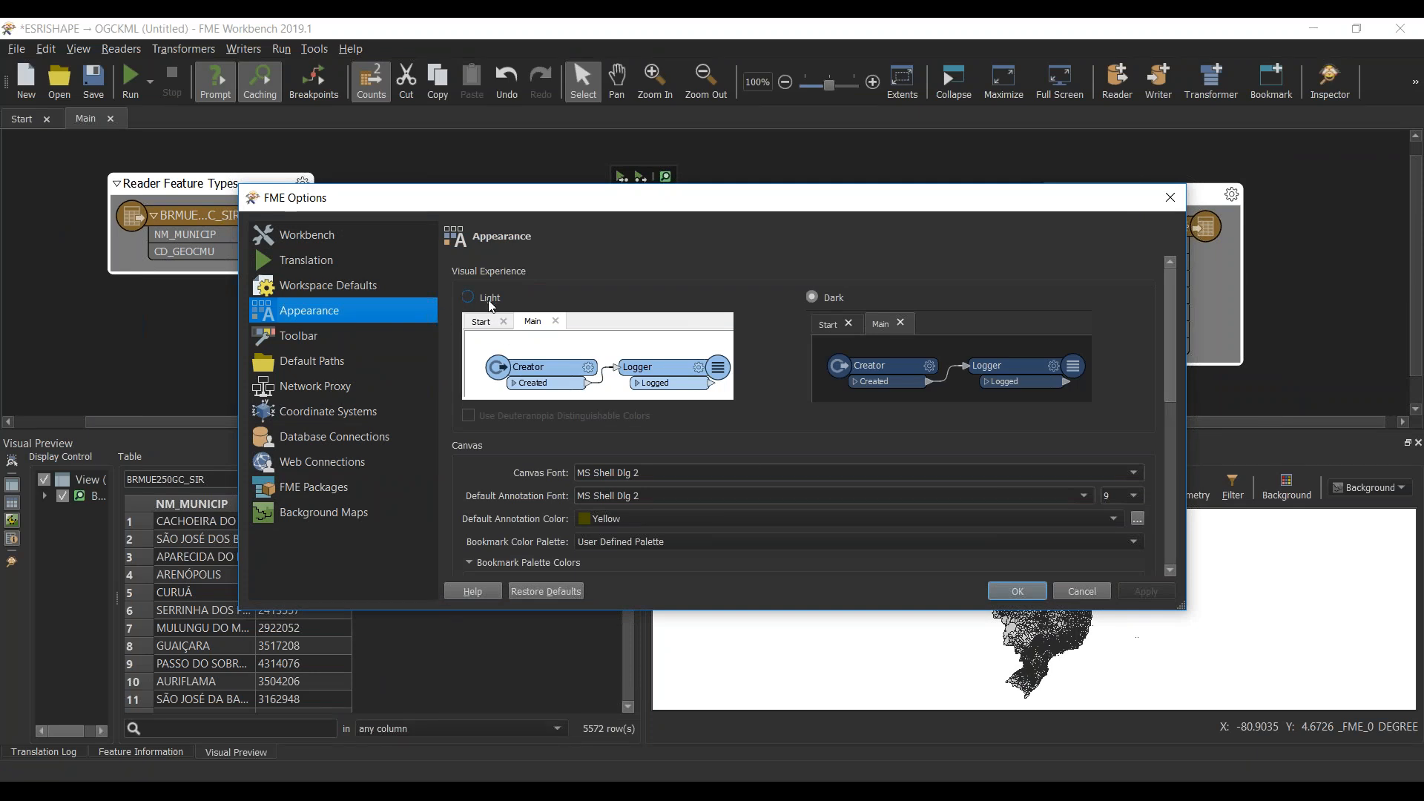
pyautogui.scroll(-3, 823, 417)
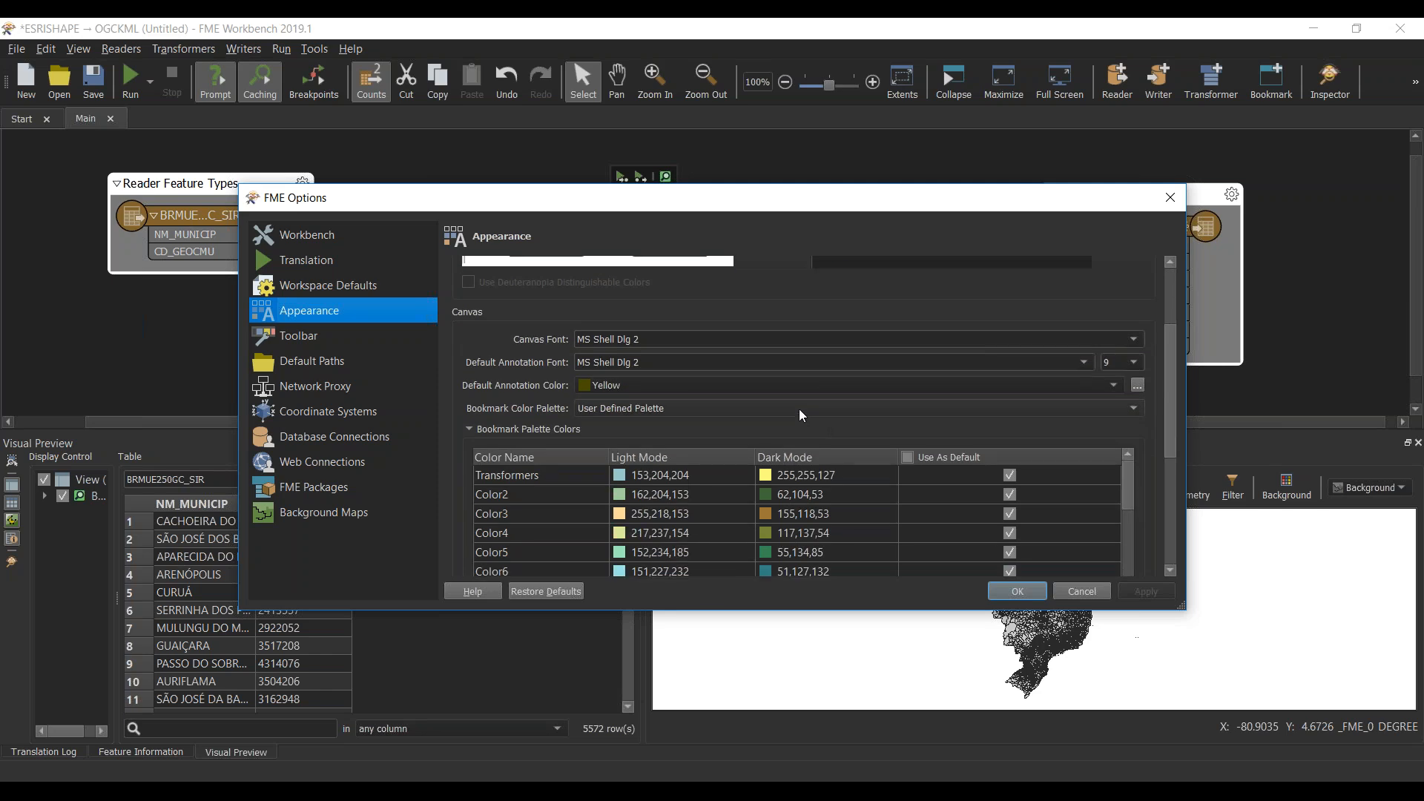
# Step: Switch the bookmark color palette to Safe Software, to Safe Software (minimal), and back to User Defined Palette
pyautogui.click(798, 408)
pyautogui.click(727, 377)
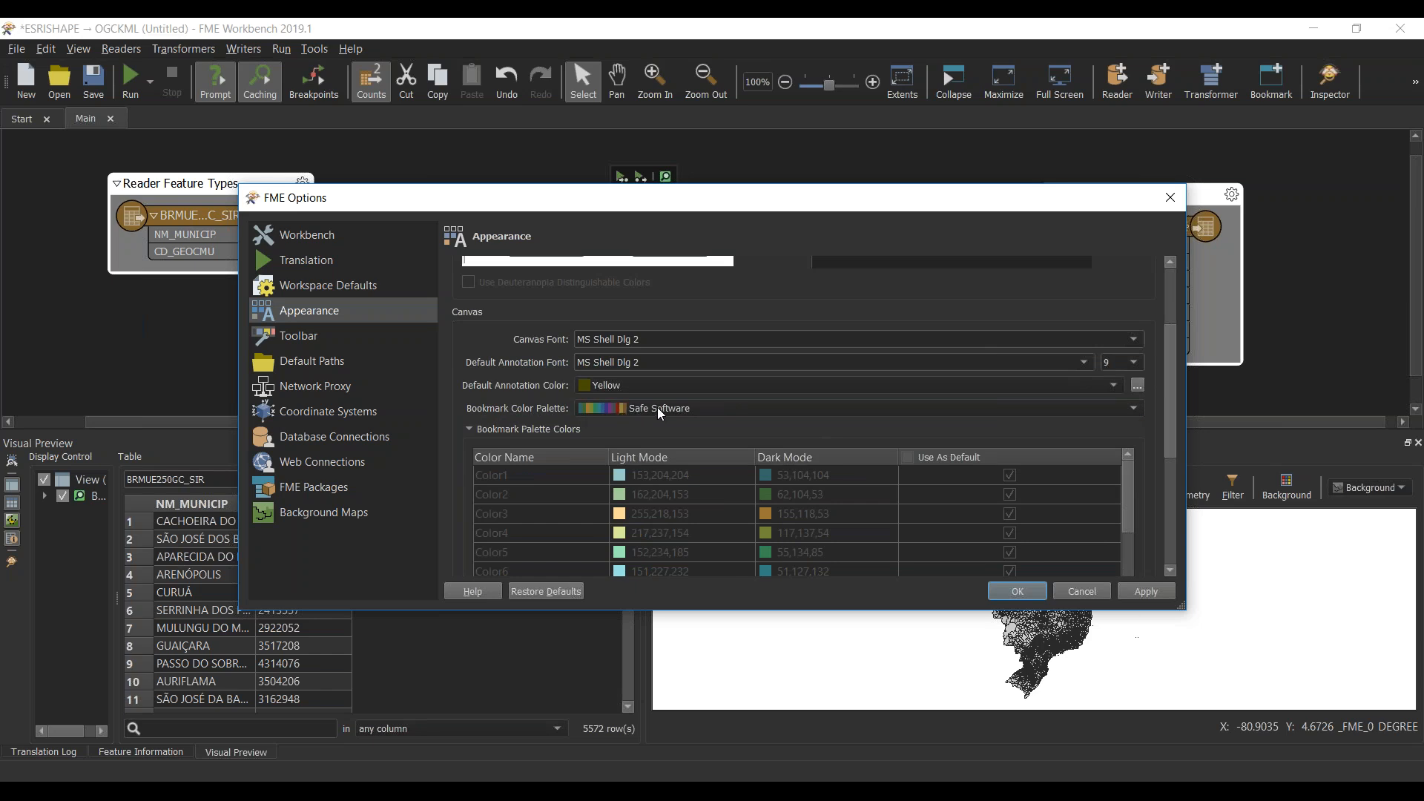
pyautogui.click(694, 411)
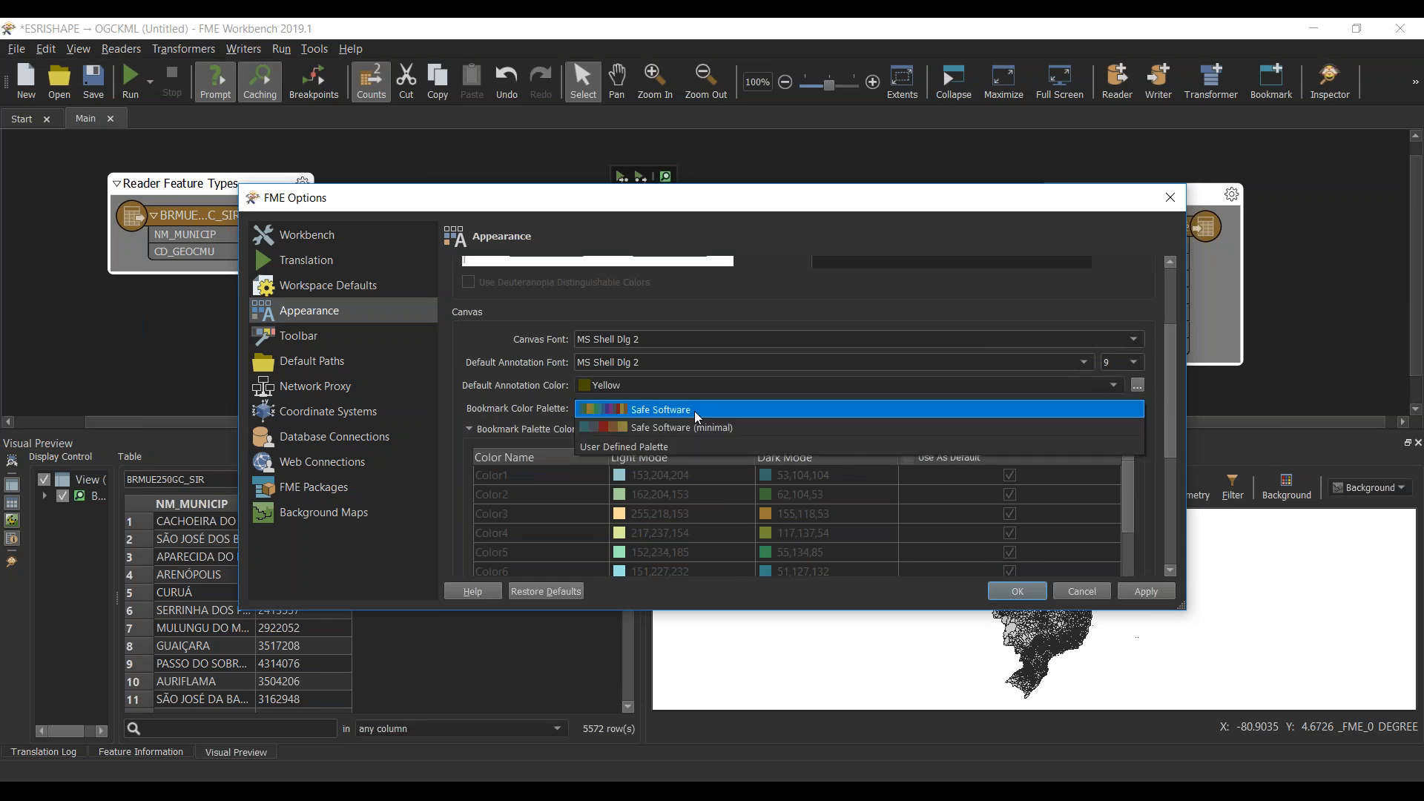
pyautogui.click(699, 424)
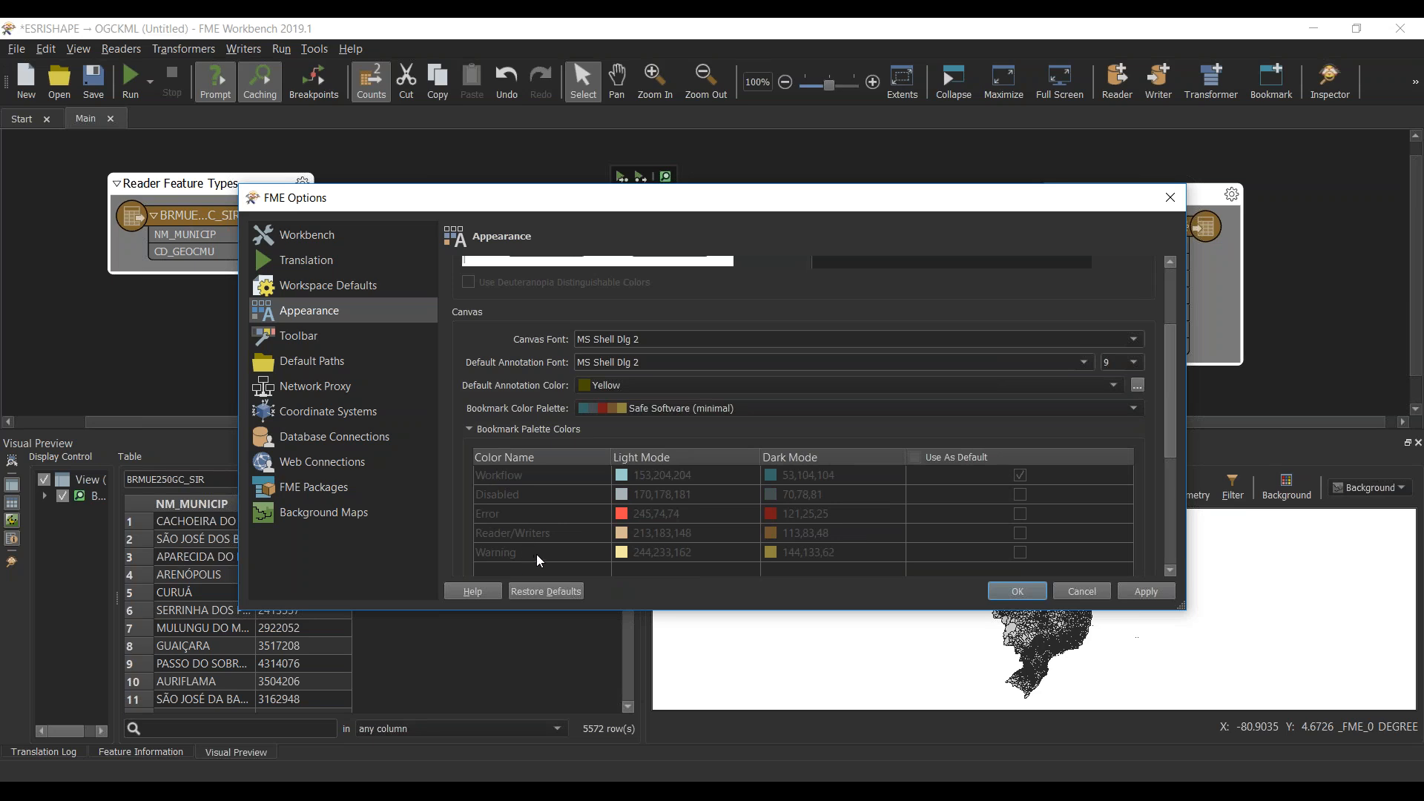
pyautogui.click(688, 402)
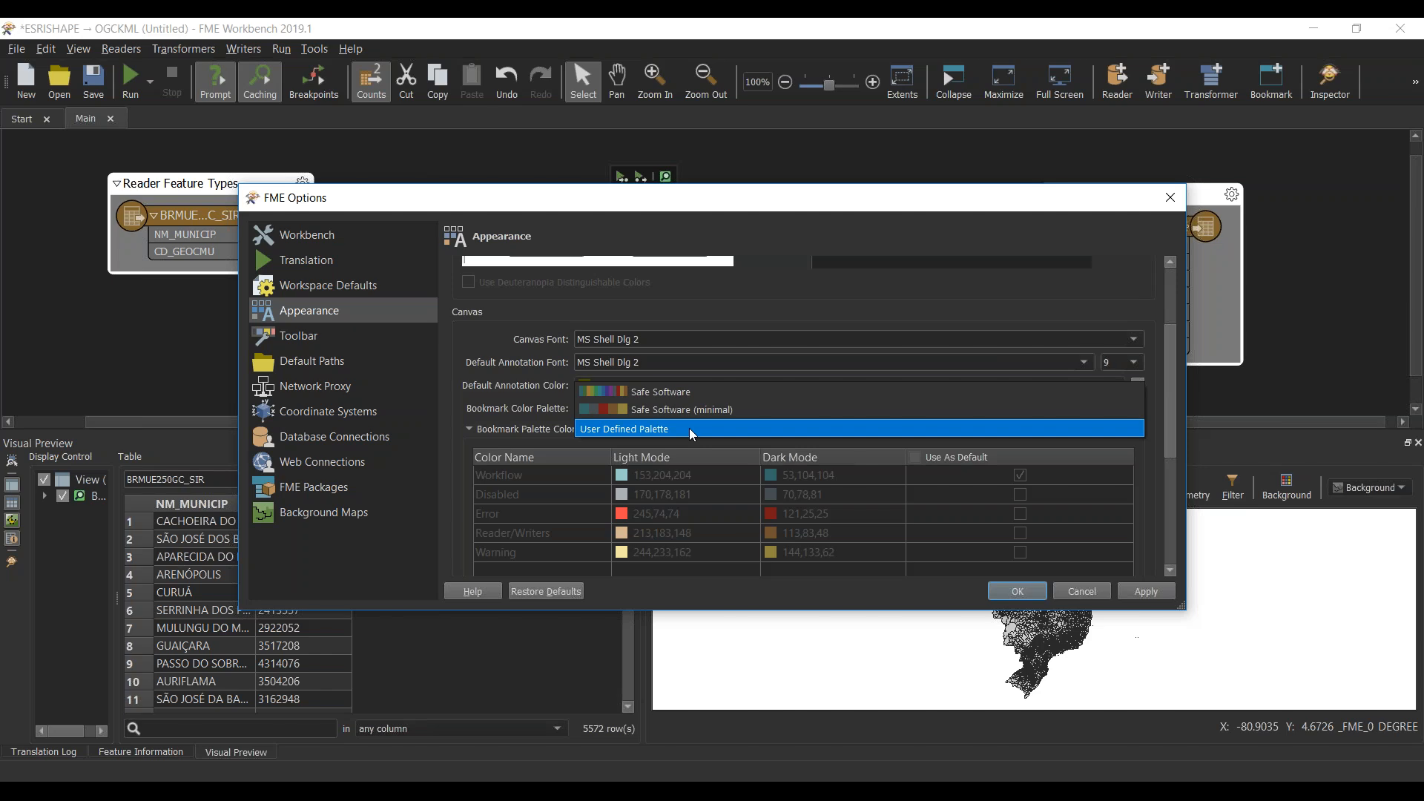
pyautogui.click(688, 428)
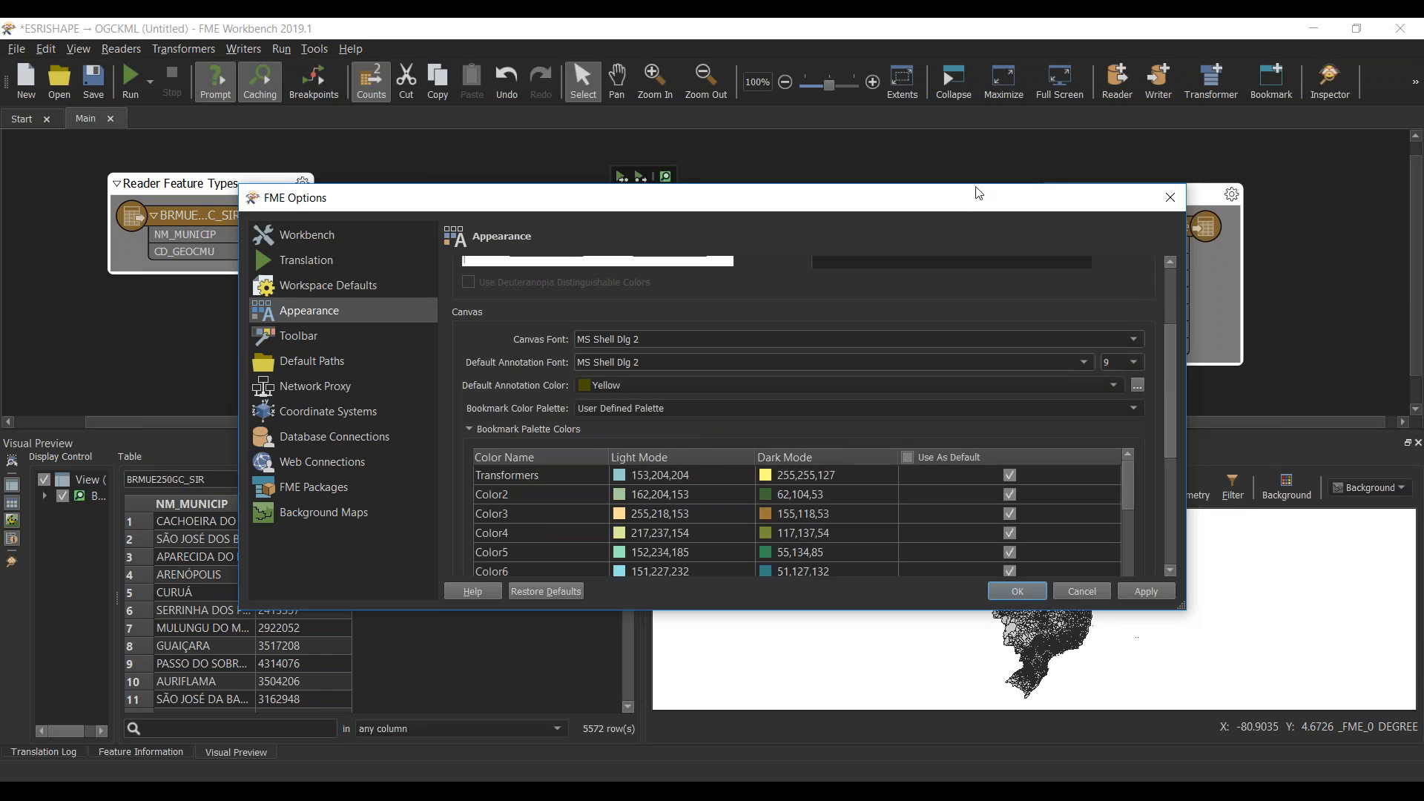
# Step: Add an empty entry to the user-defined bookmark palette and open the Reader/Writers color name for editing
pyautogui.moveTo(979, 198); pyautogui.dragTo(992, 103)
pyautogui.moveTo(1188, 509); pyautogui.dragTo(1252, 653)
pyautogui.moveTo(1202, 406); pyautogui.dragTo(1196, 457)
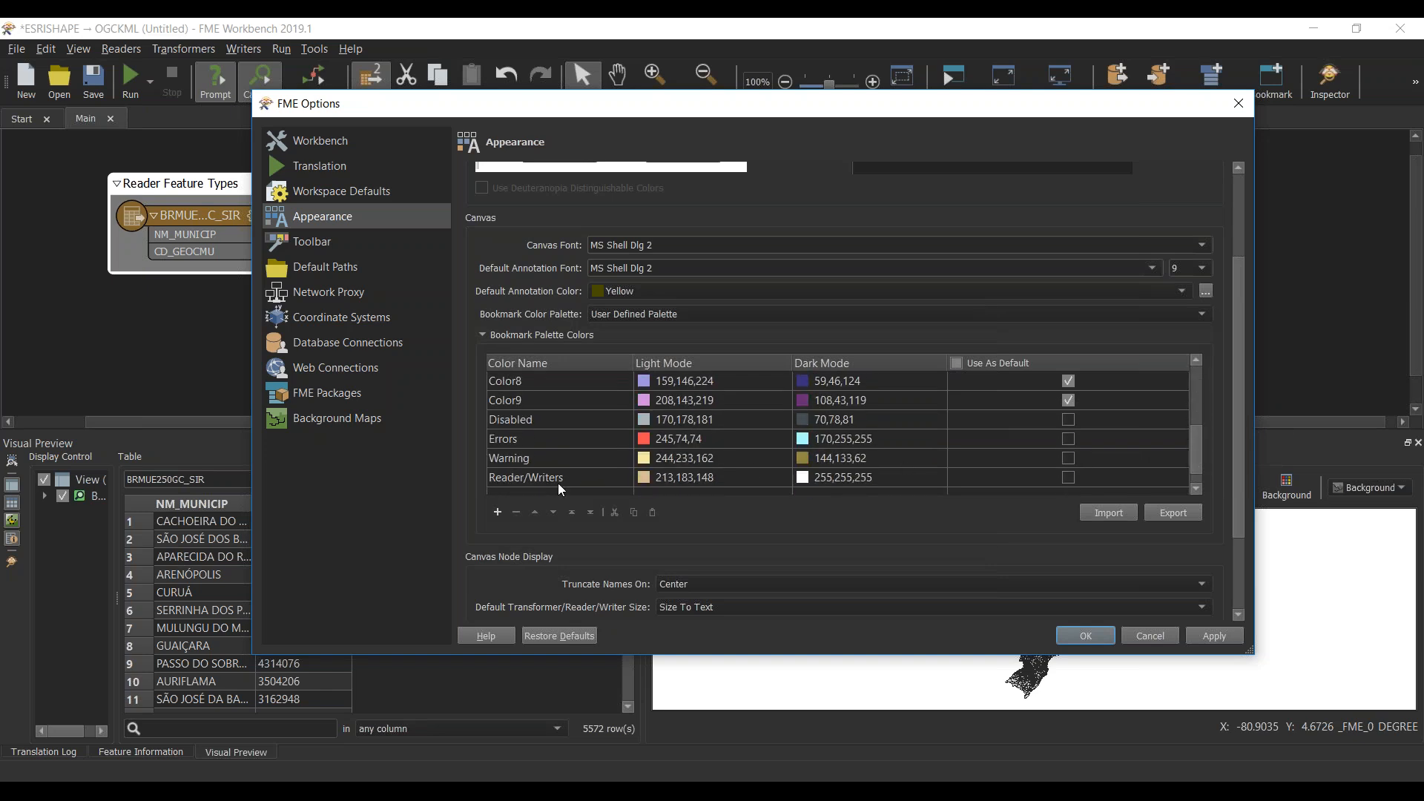
pyautogui.click(498, 512)
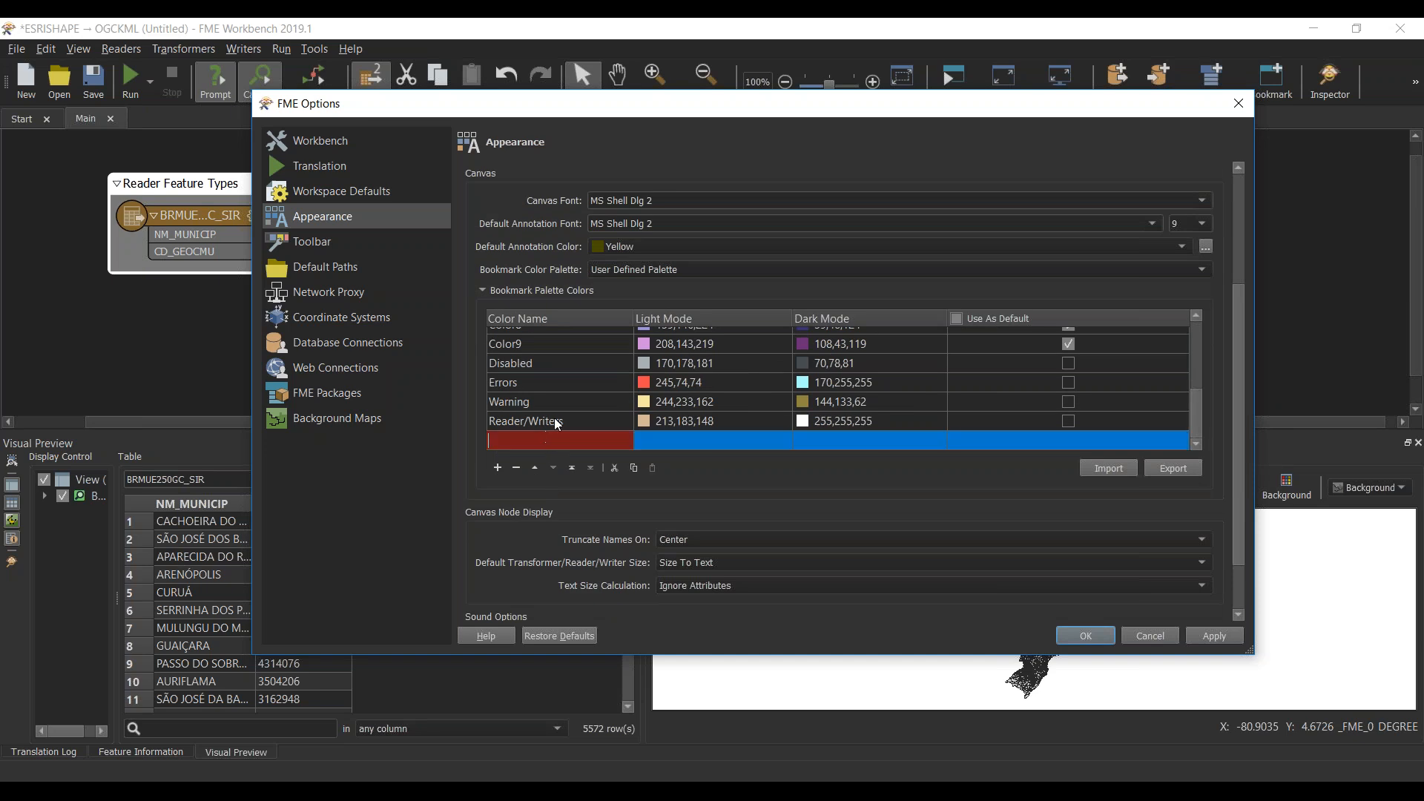
pyautogui.doubleClick(554, 420)
pyautogui.click(523, 422)
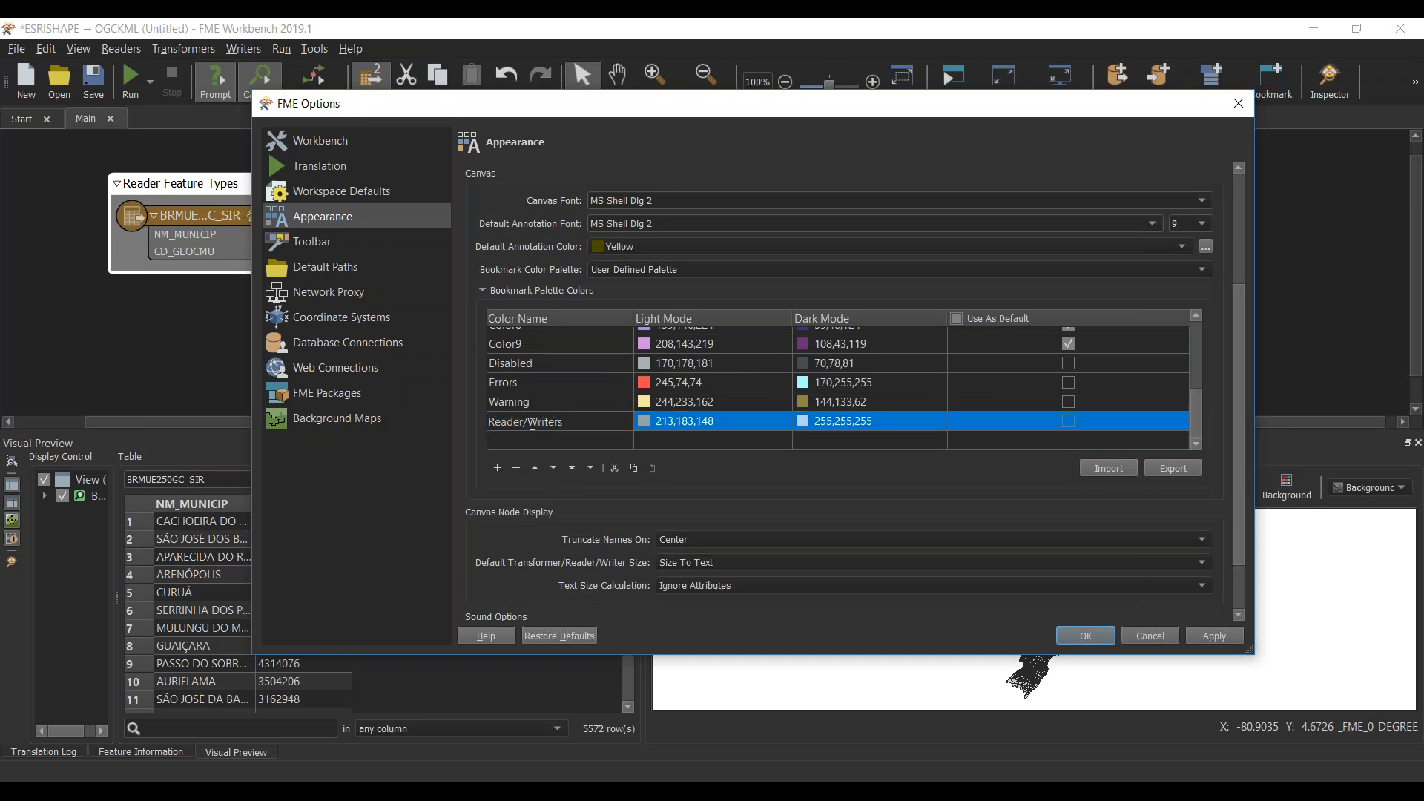
pyautogui.hotkey('ctrl', 'a')
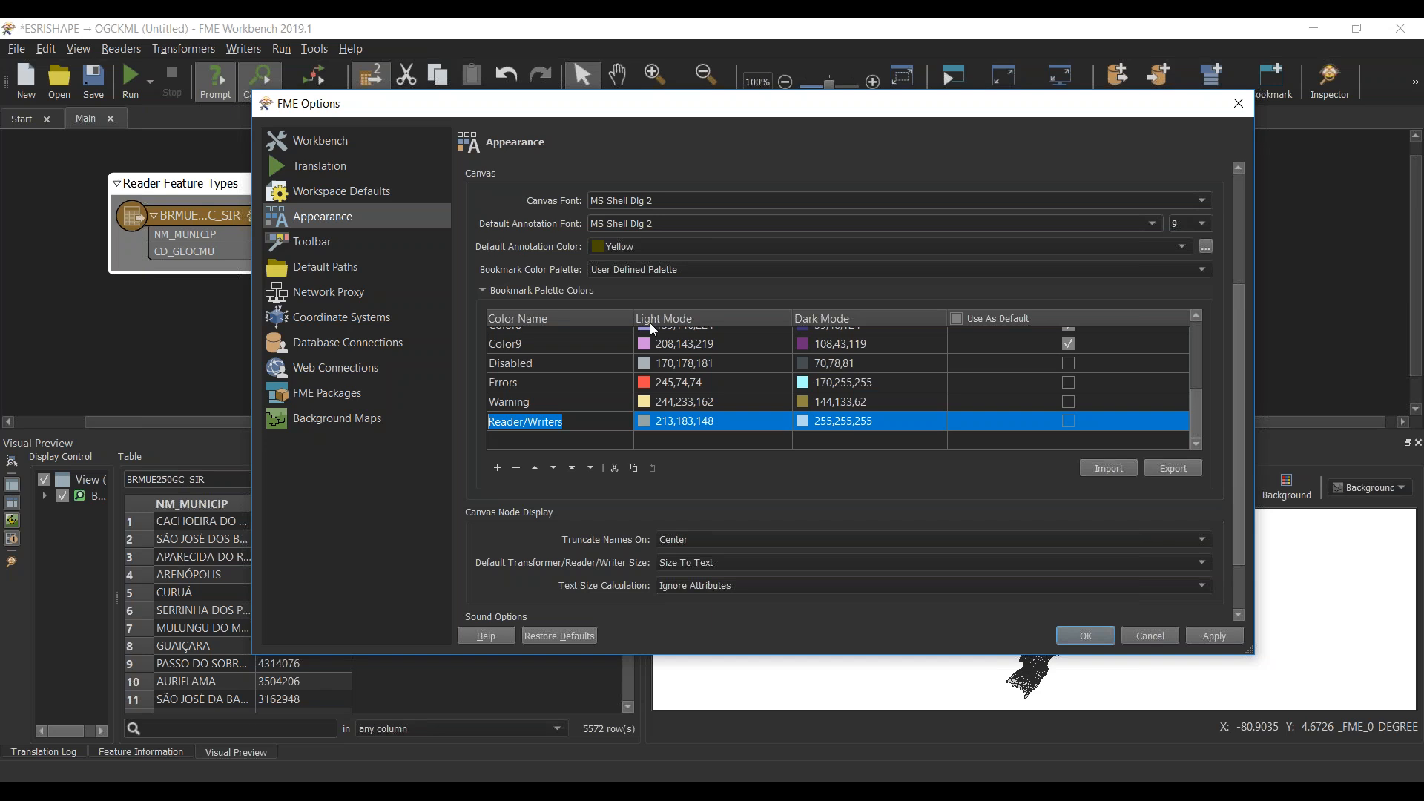
# Step: Set the Dark Mode color of the Reader/Writers palette entry to red (170,0,0) and accept the FME Options changes
pyautogui.doubleClick(858, 421)
pyautogui.click(939, 420)
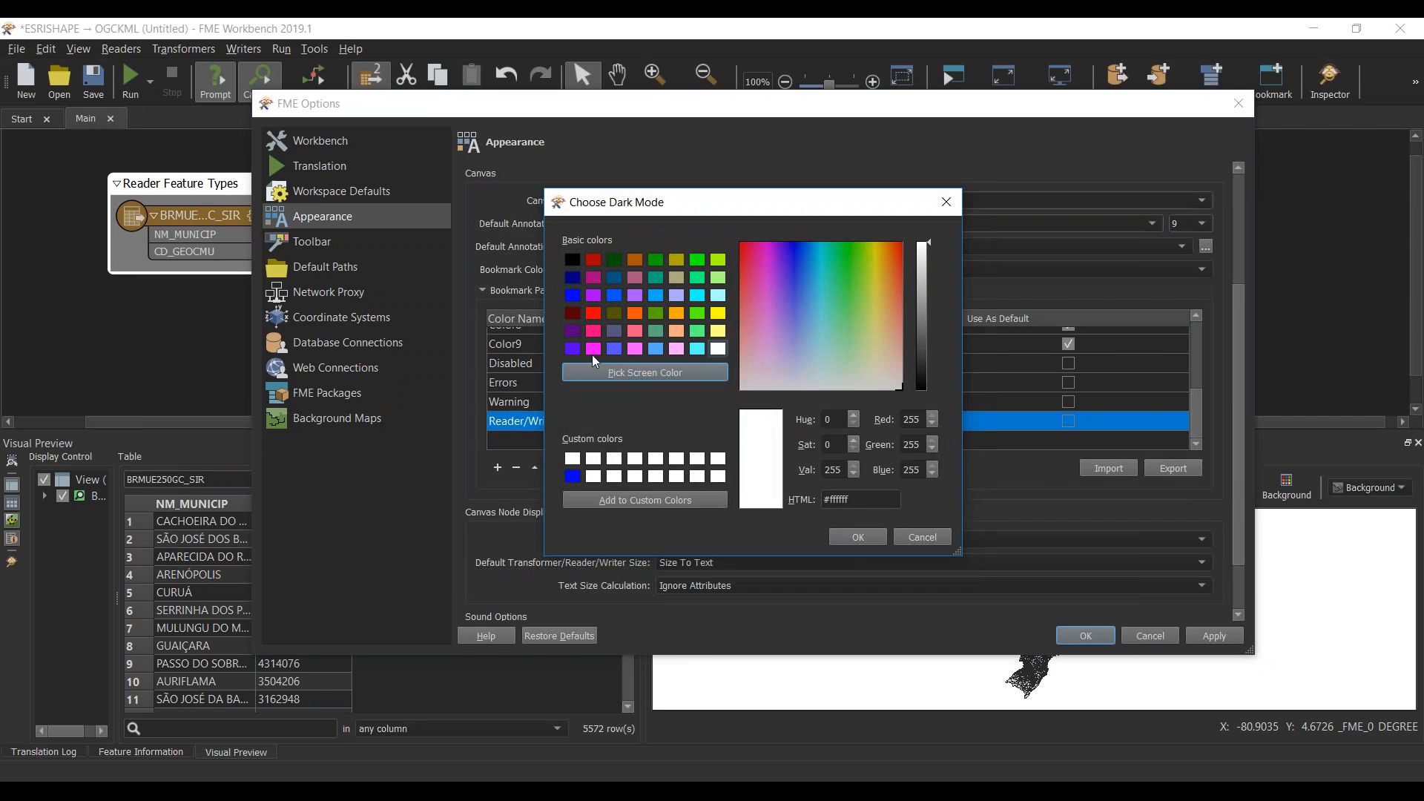
pyautogui.click(596, 262)
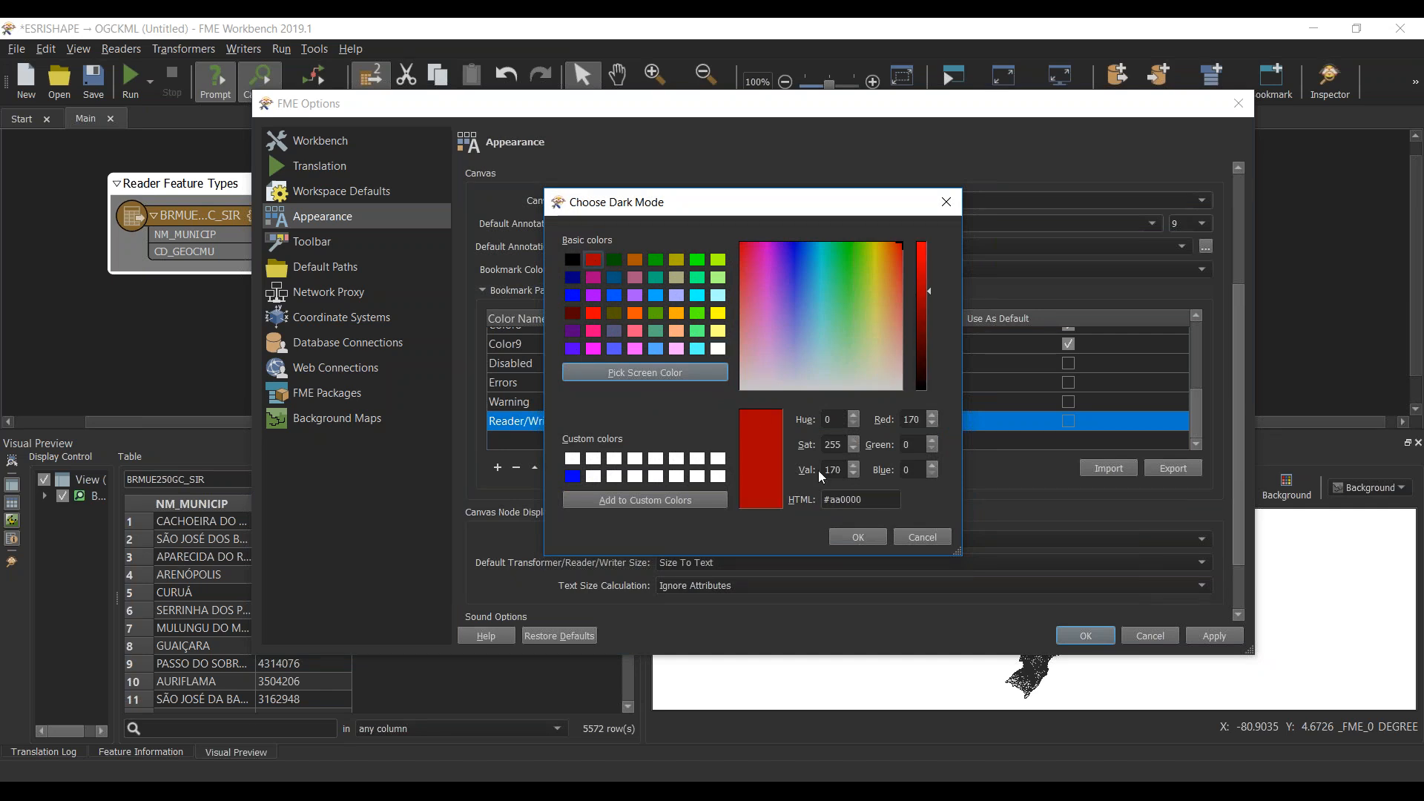
pyautogui.click(857, 537)
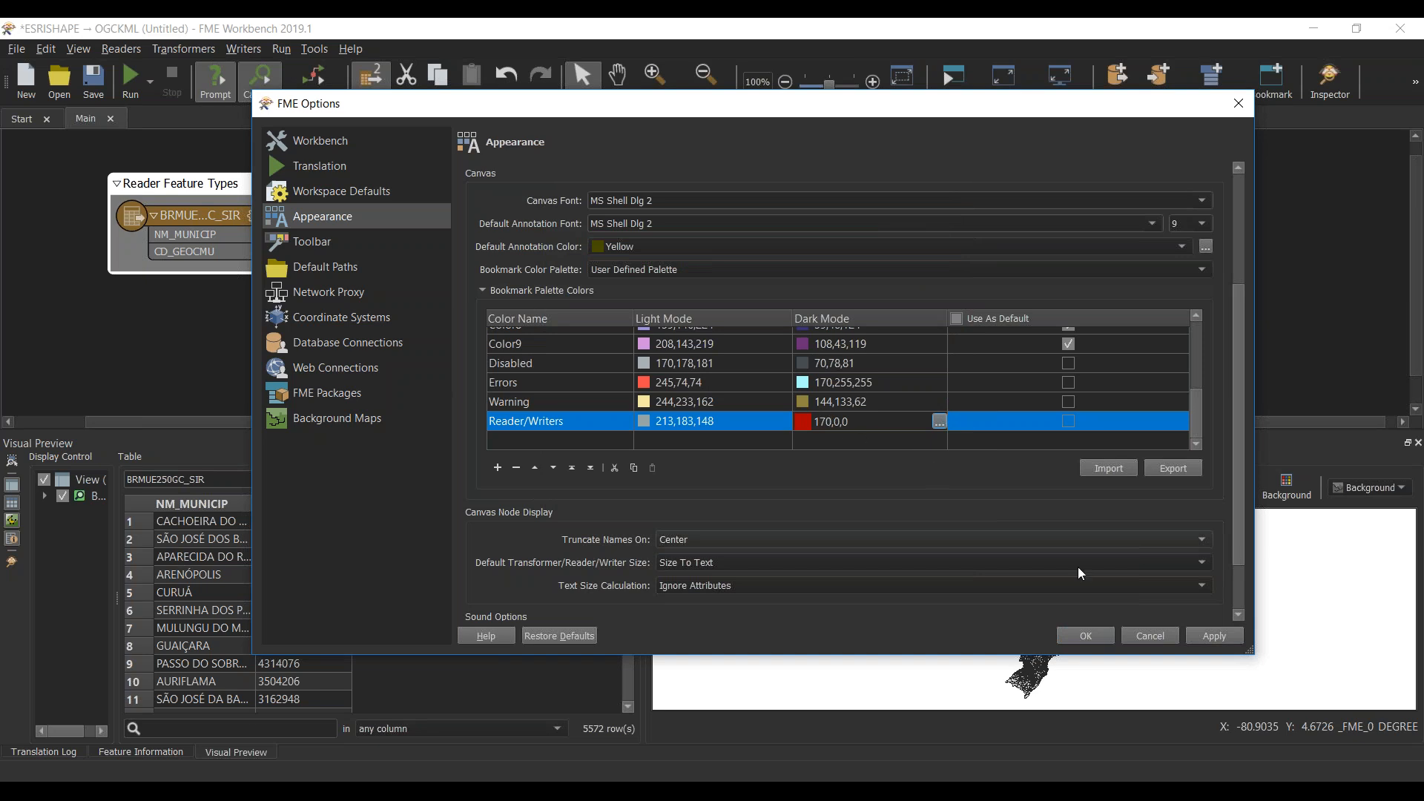
pyautogui.click(1224, 634)
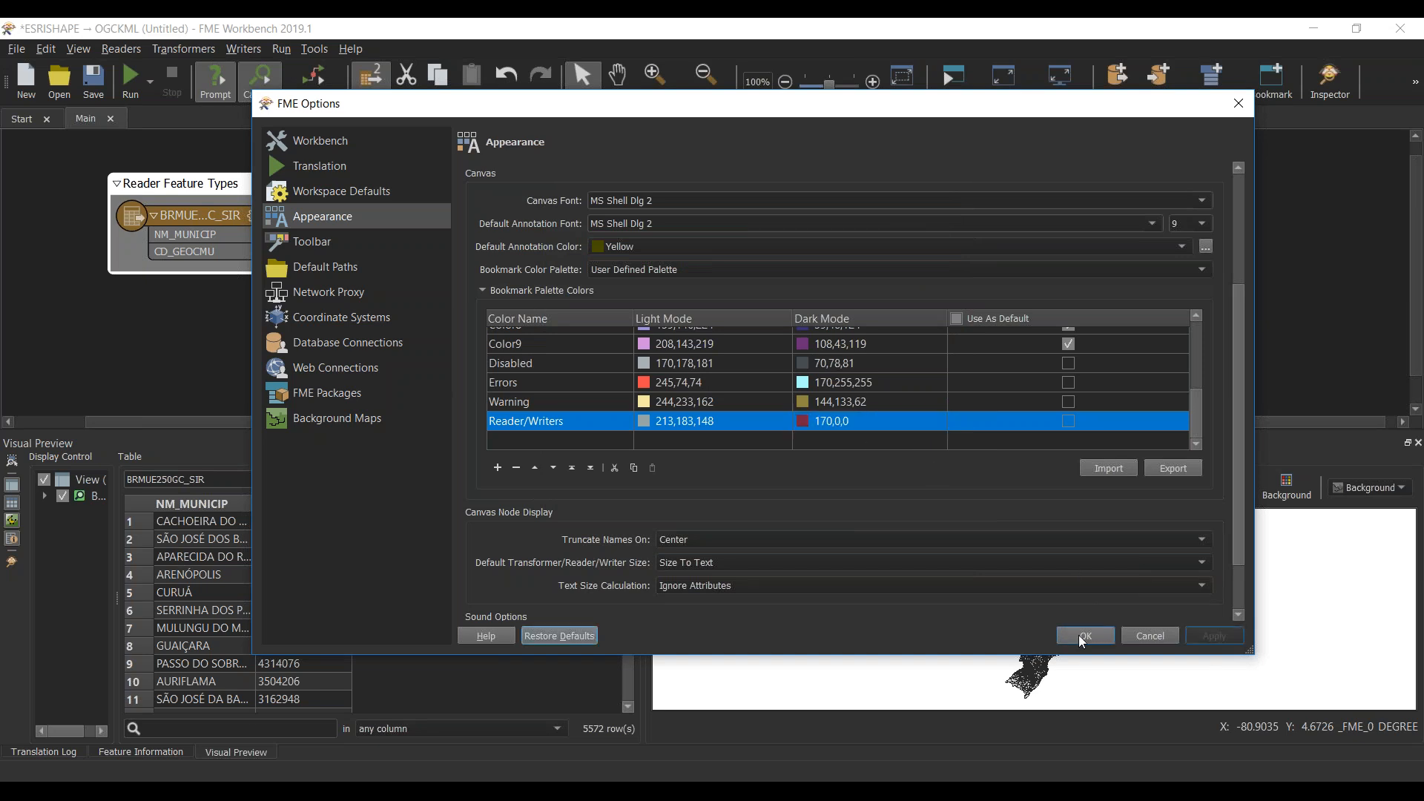
pyautogui.click(1082, 638)
# Step: Apply the Reader/Writers palette color to the Reader Feature Types bookmark
pyautogui.click(302, 185)
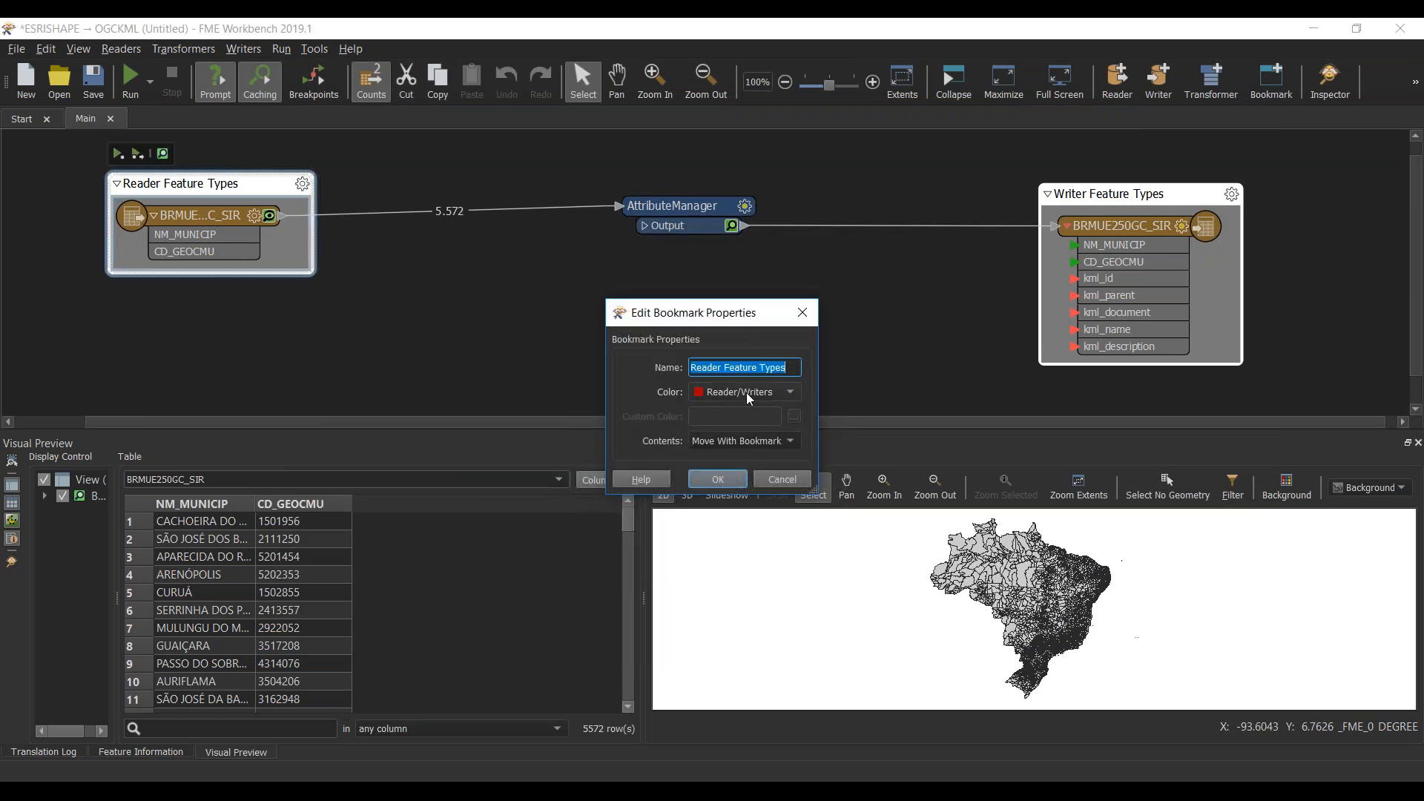
pyautogui.click(777, 394)
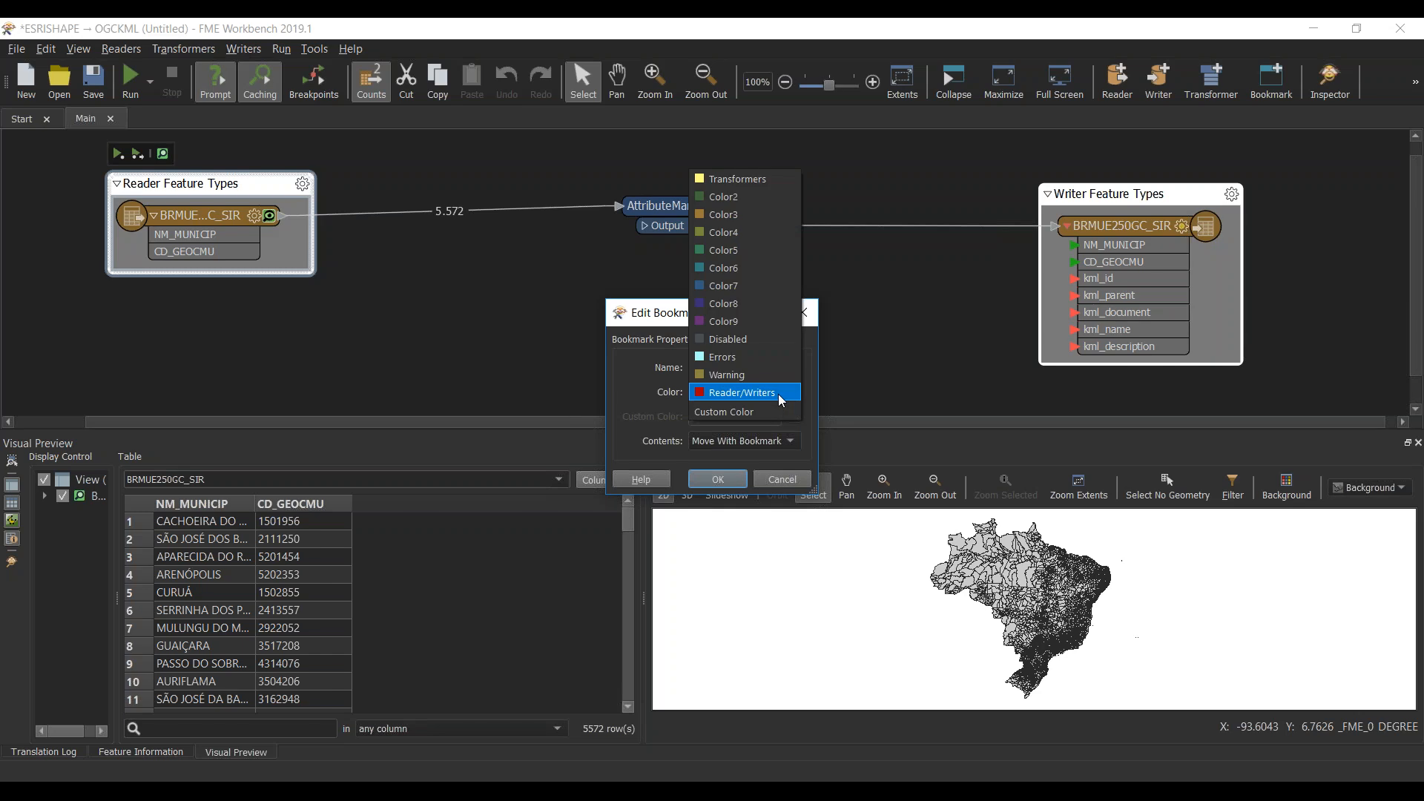
pyautogui.click(773, 394)
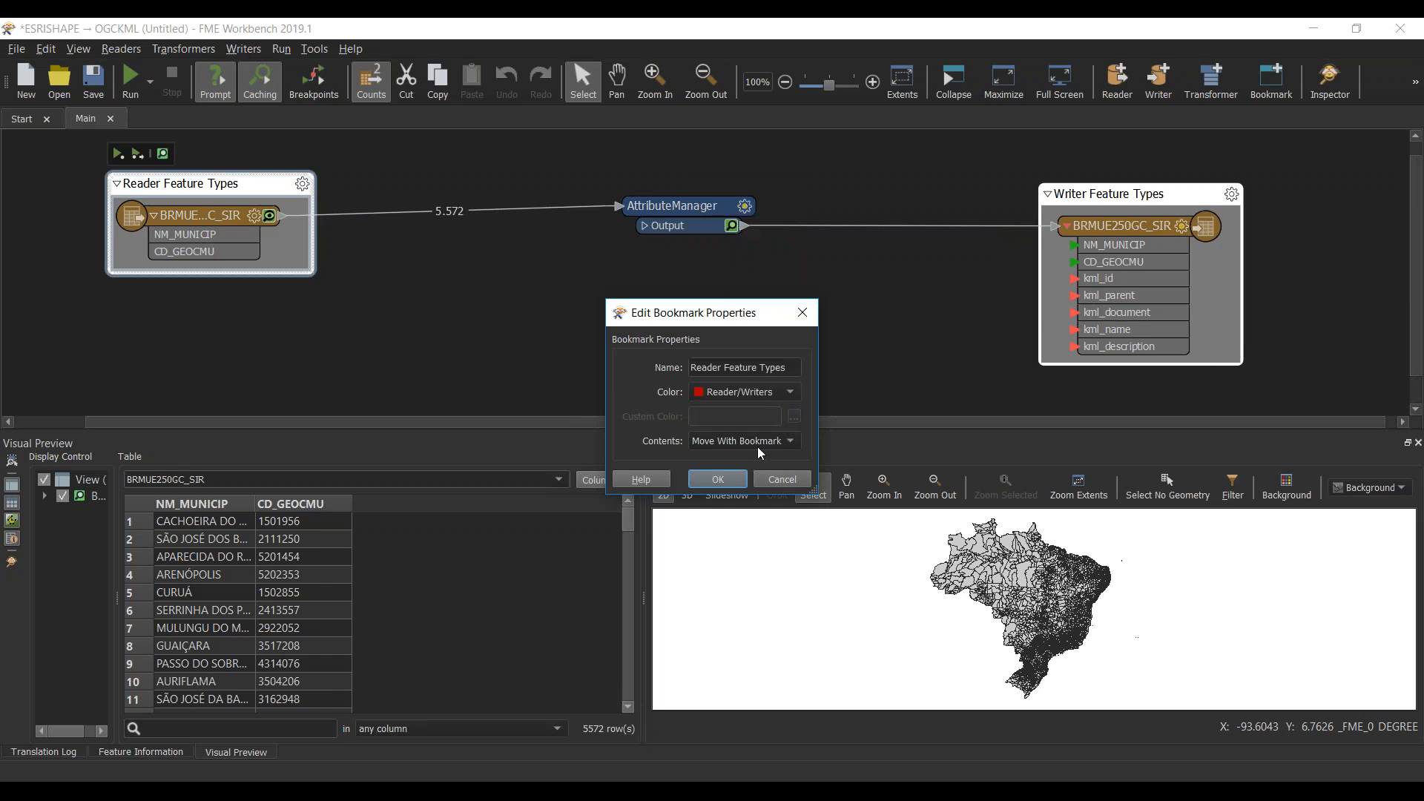
pyautogui.click(717, 480)
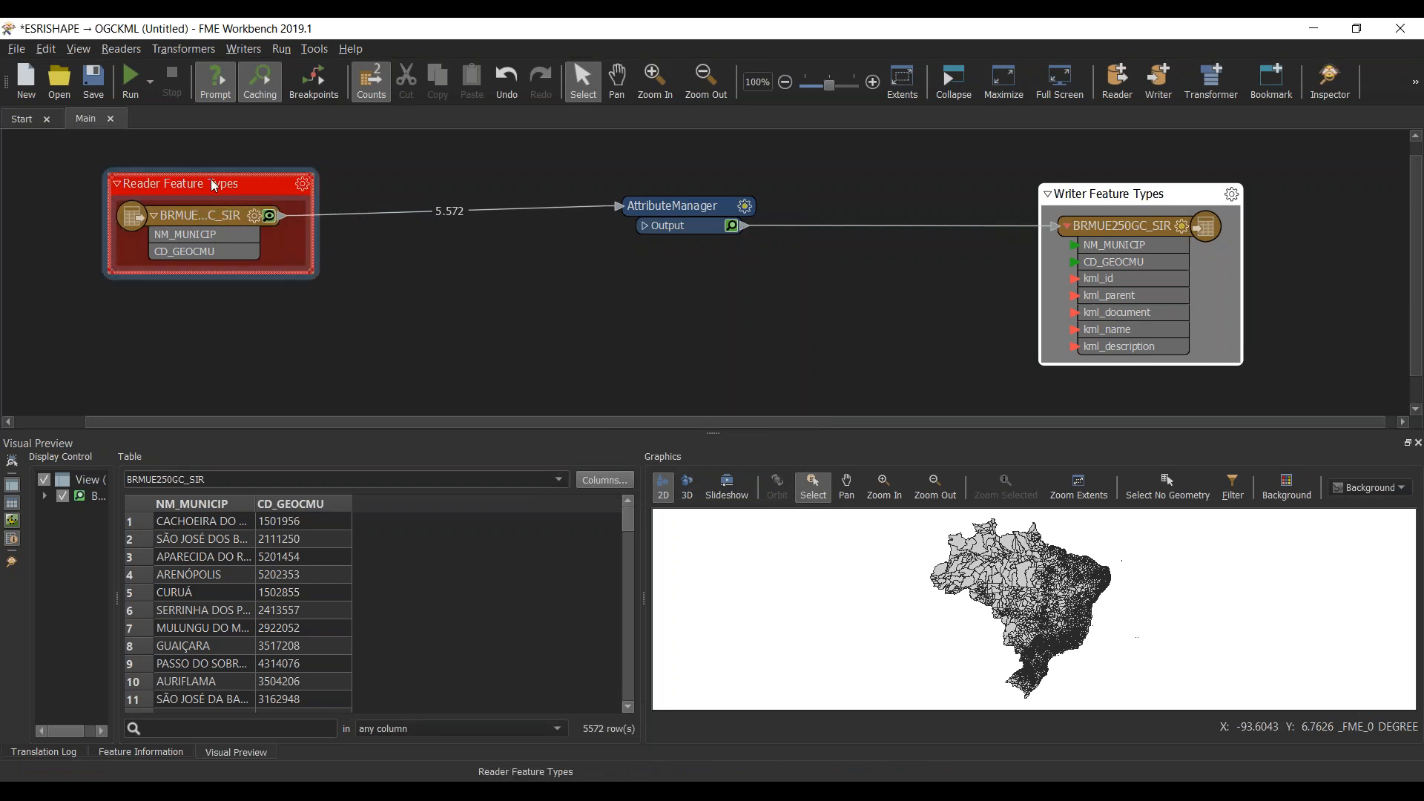
# Step: Apply the Reader/Writers palette color to the Writer Feature Types bookmark
pyautogui.click(1202, 269)
pyautogui.click(1231, 194)
pyautogui.click(777, 399)
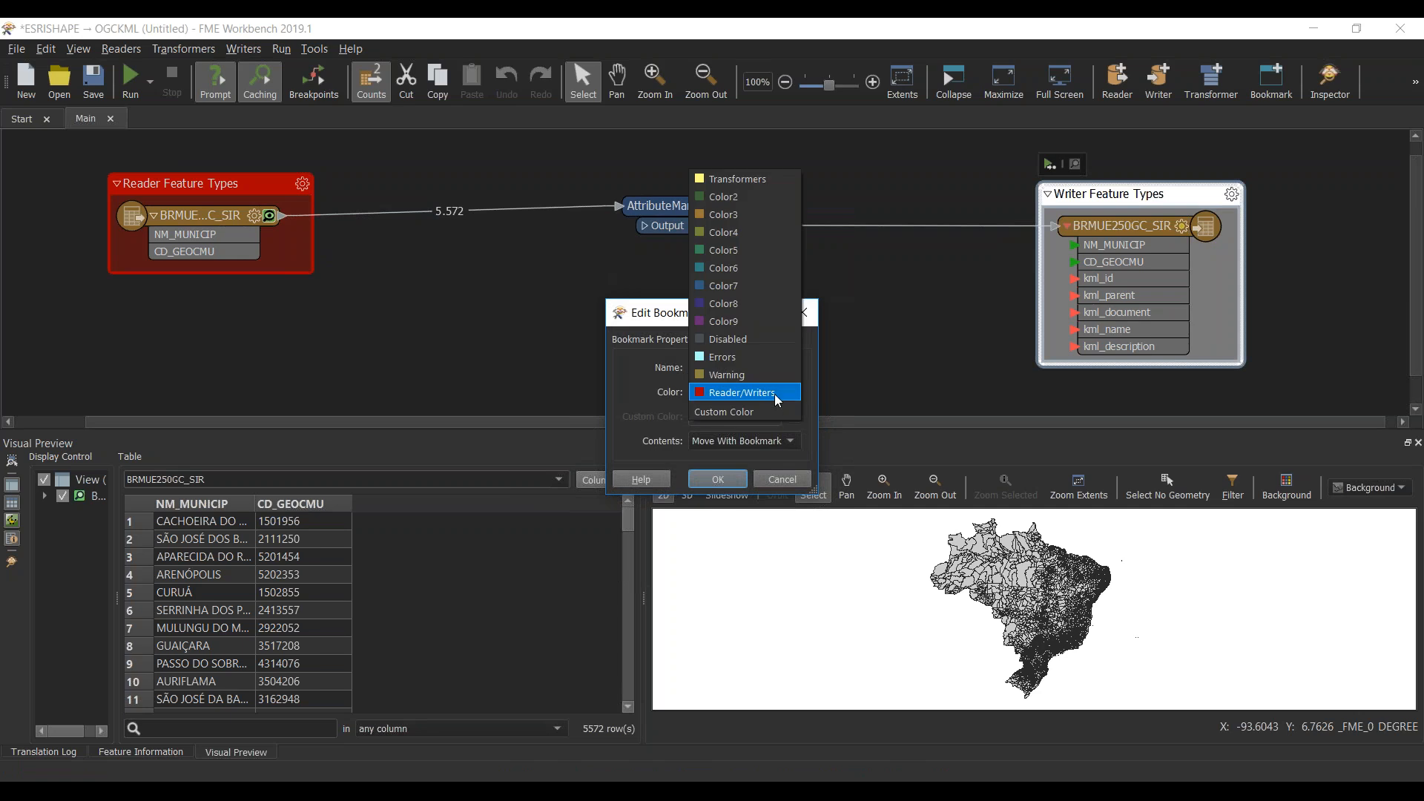
pyautogui.click(719, 394)
pyautogui.click(718, 477)
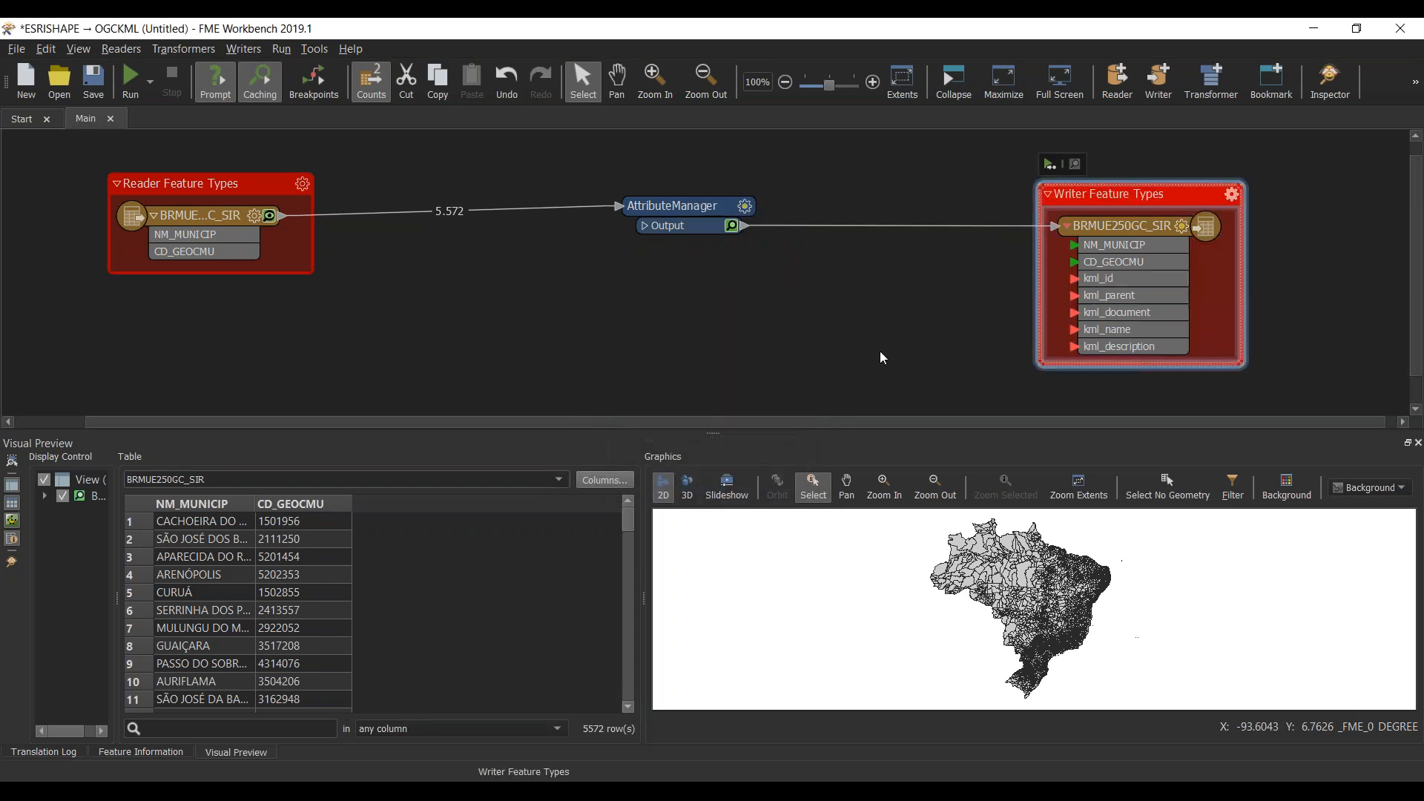
# Step: Move the AttributeManager closer to the Reader Feature Types bookmark
pyautogui.click(706, 215)
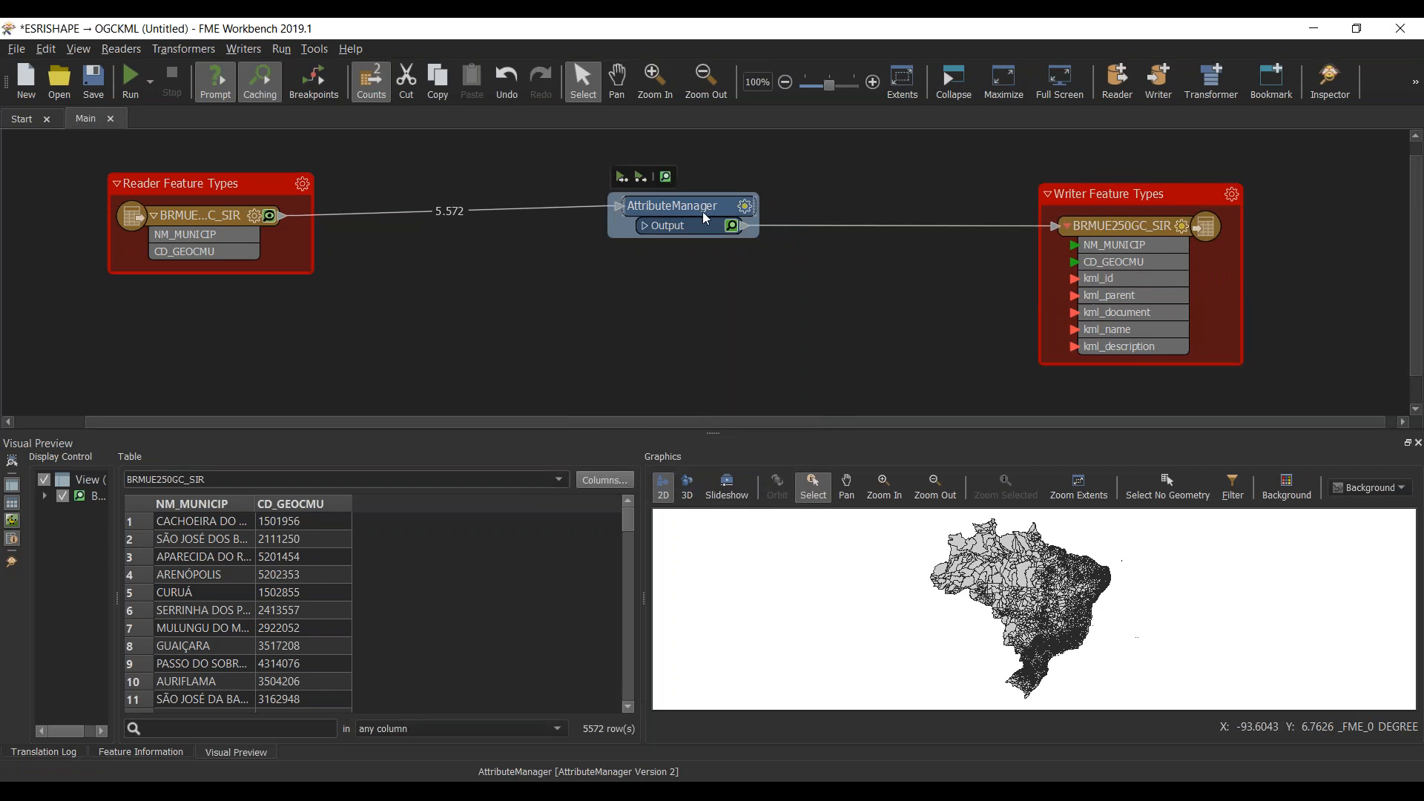
pyautogui.moveTo(708, 213); pyautogui.dragTo(646, 222)
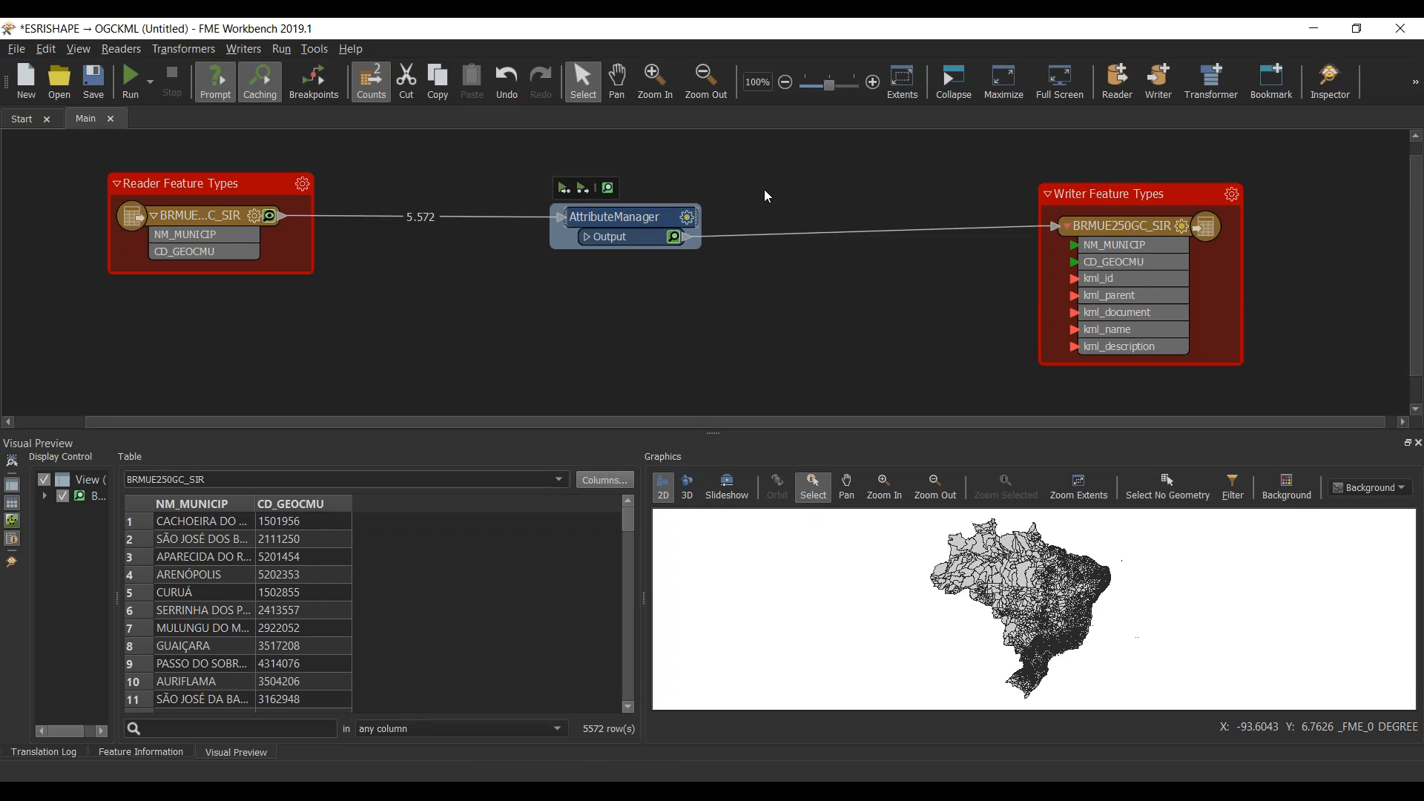
pyautogui.moveTo(644, 217)
pyautogui.mouseDown()
pyautogui.moveTo(676, 206)
pyautogui.moveTo(682, 241)
pyautogui.moveTo(635, 228)
pyautogui.mouseUp()
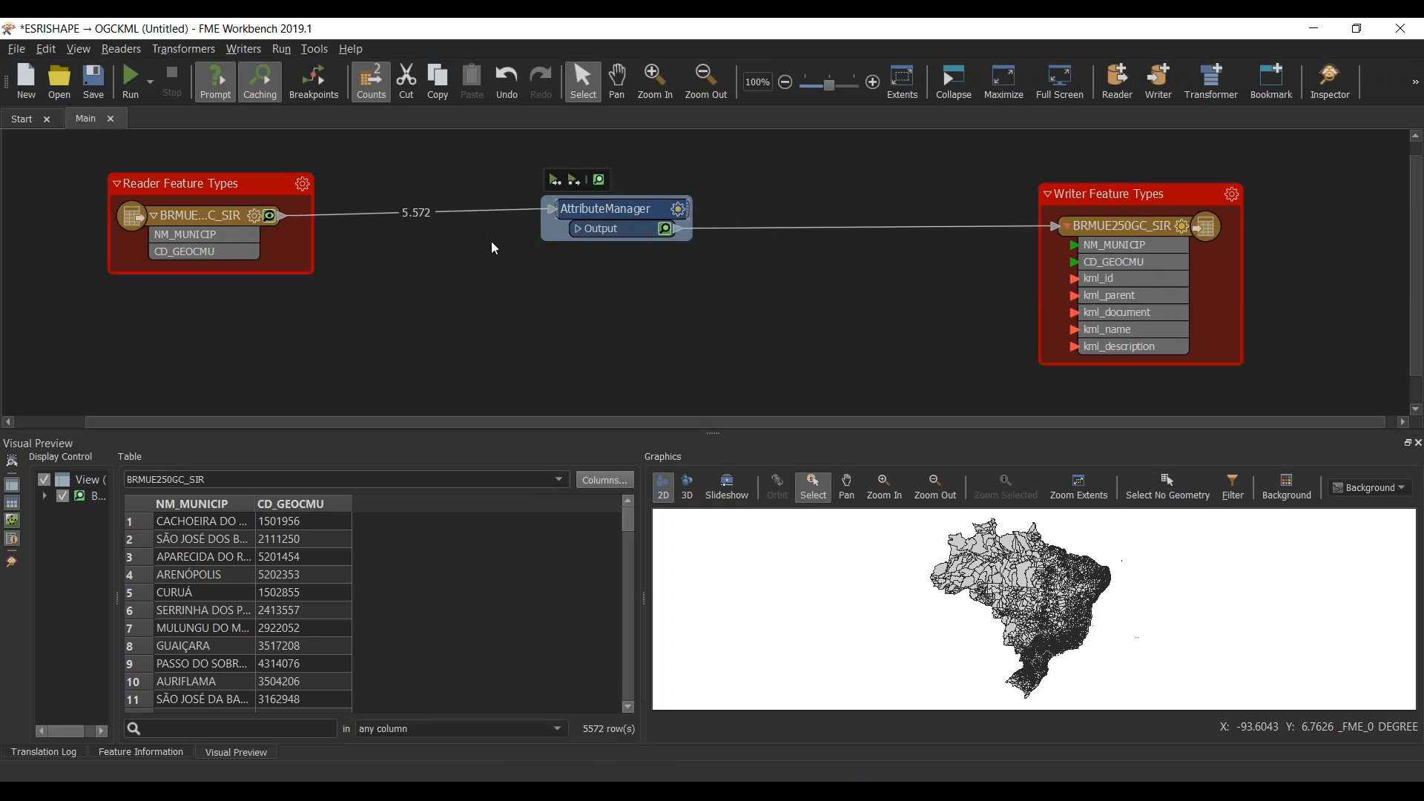
# Step: Insert a Tester transformer on the connection between the reader and the AttributeManager and open its parameters
pyautogui.click(455, 214)
pyautogui.write('tester')
pyautogui.press('Return')
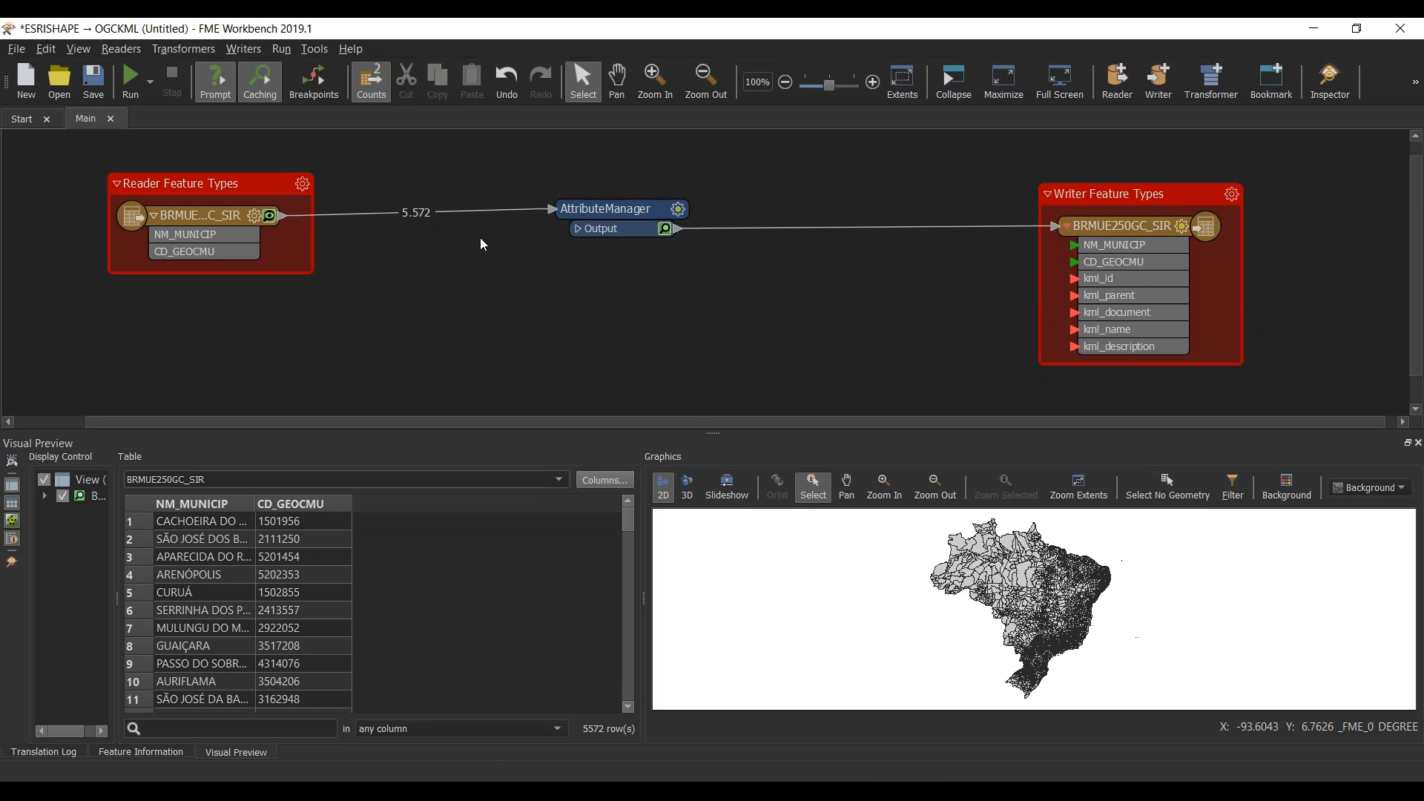
pyautogui.click(475, 211)
pyautogui.write('tester')
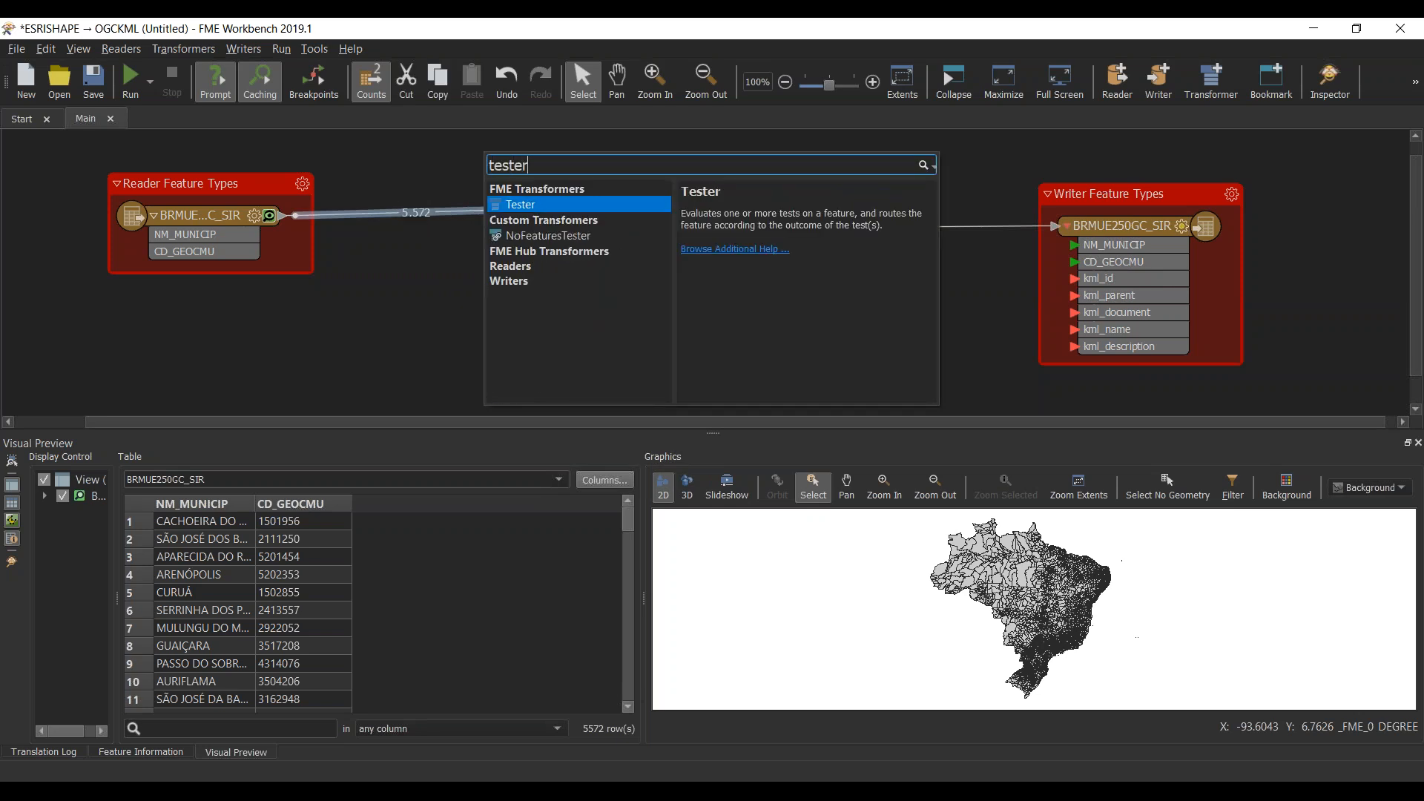
pyautogui.press('Return')
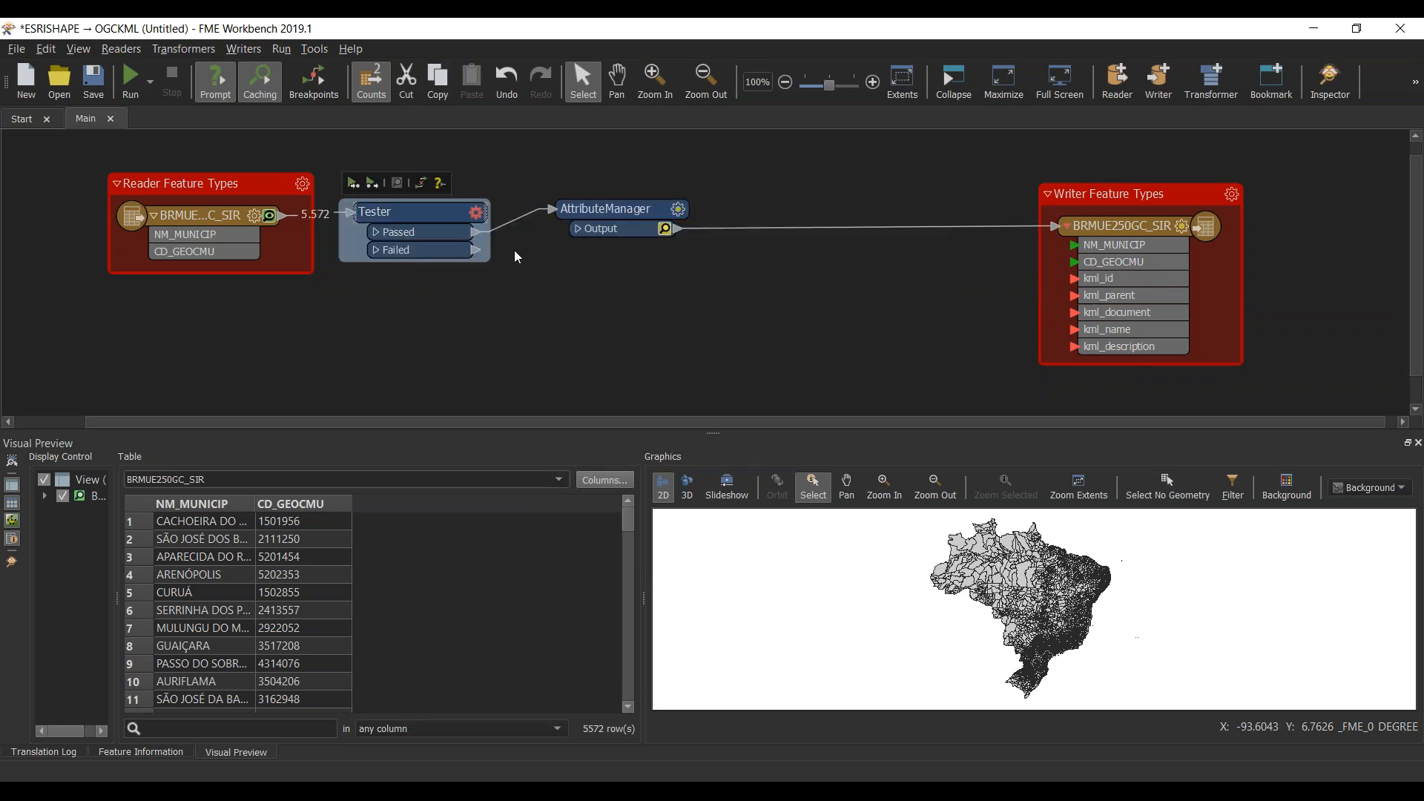
pyautogui.click(512, 202)
# Step: Start a test clause in the Tester with NM_MUNICIP as left value and Begins With as operator
pyautogui.click(668, 340)
pyautogui.click(681, 339)
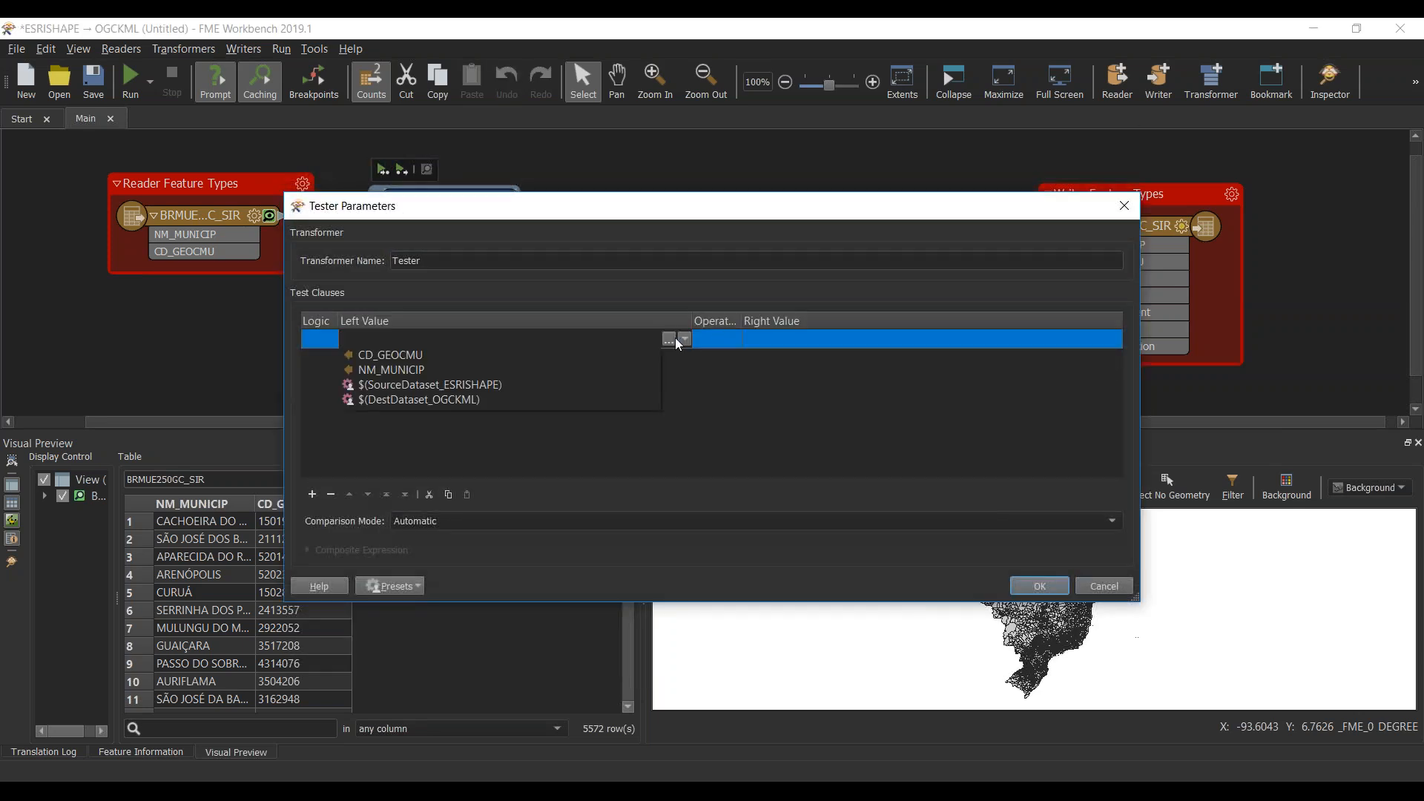
pyautogui.click(442, 370)
pyautogui.click(722, 337)
pyautogui.click(762, 343)
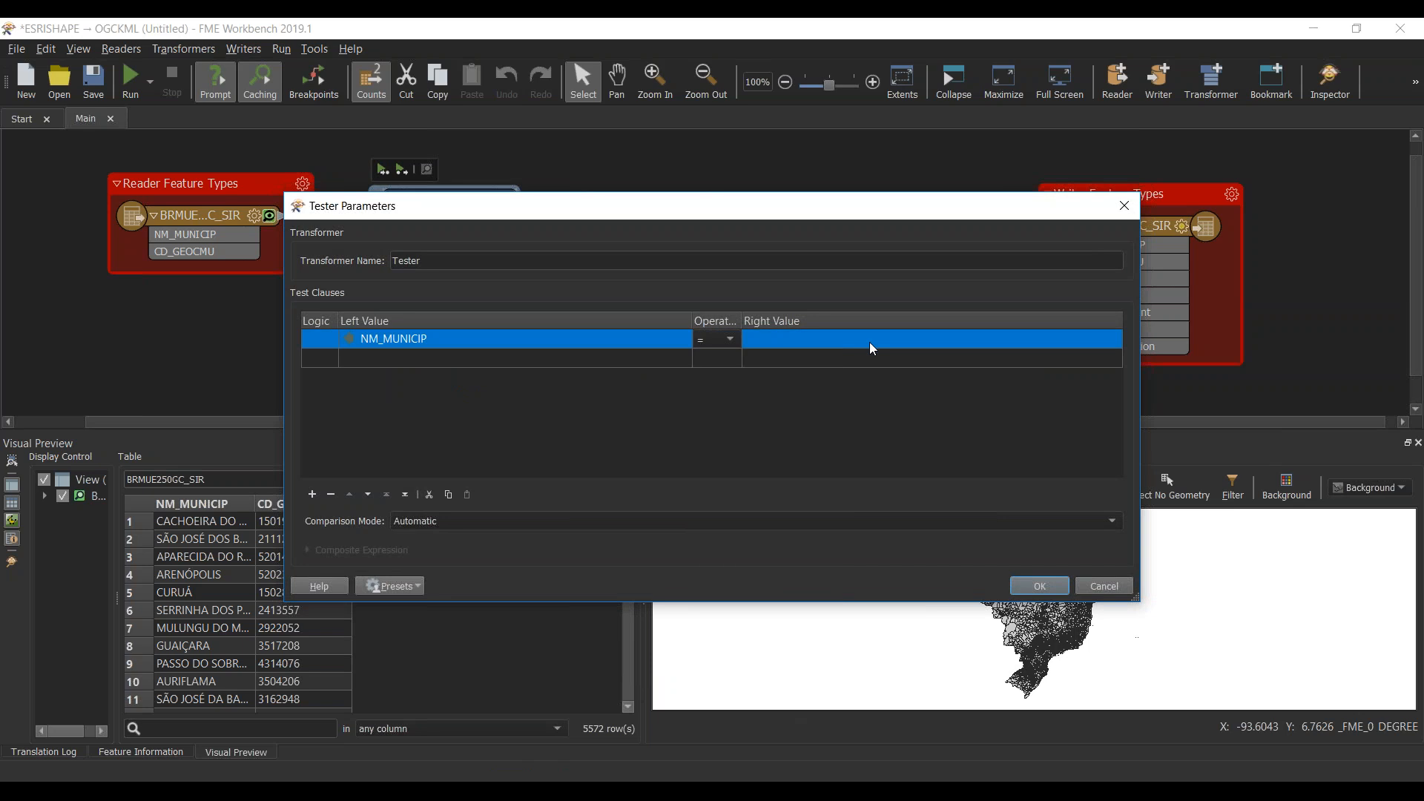
pyautogui.click(732, 340)
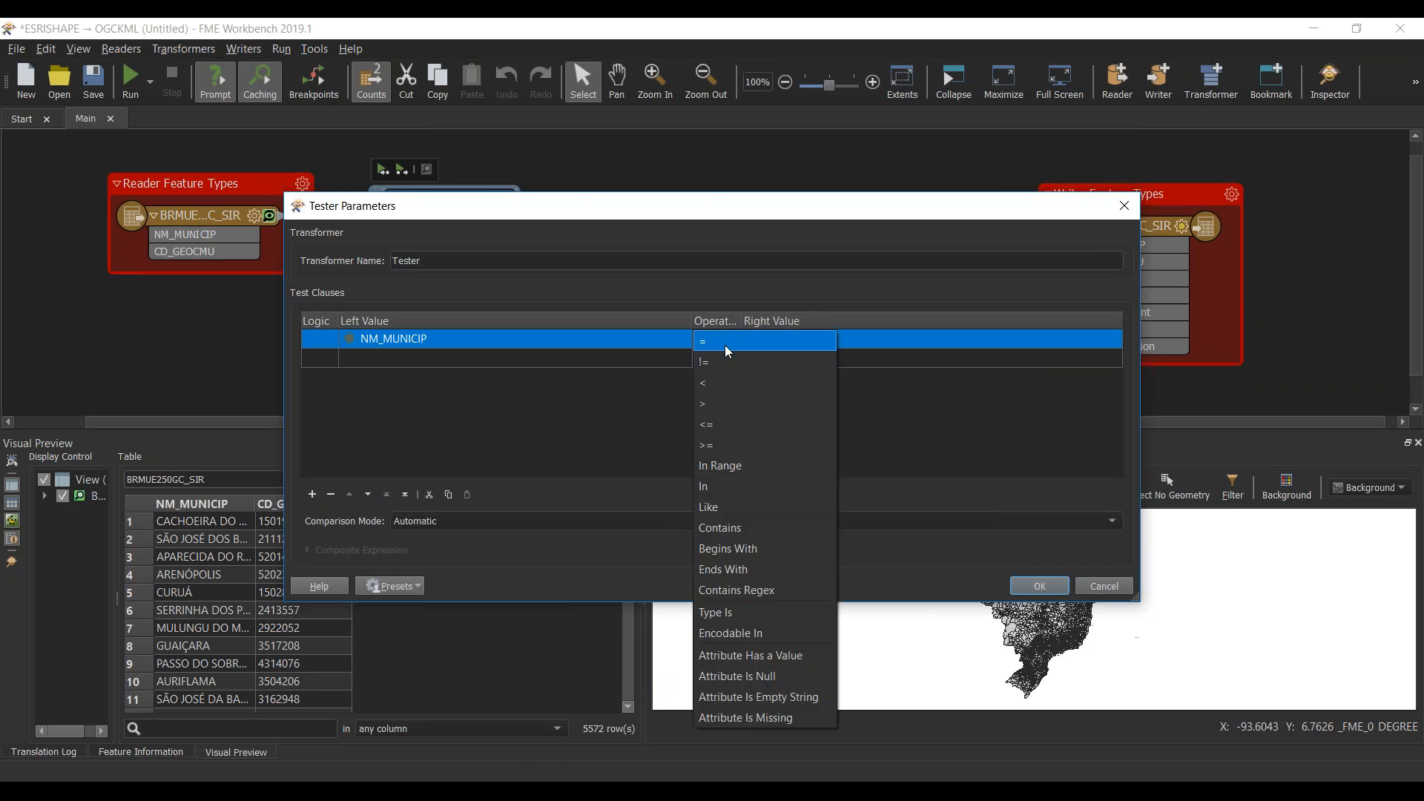
pyautogui.click(731, 549)
pyautogui.click(771, 347)
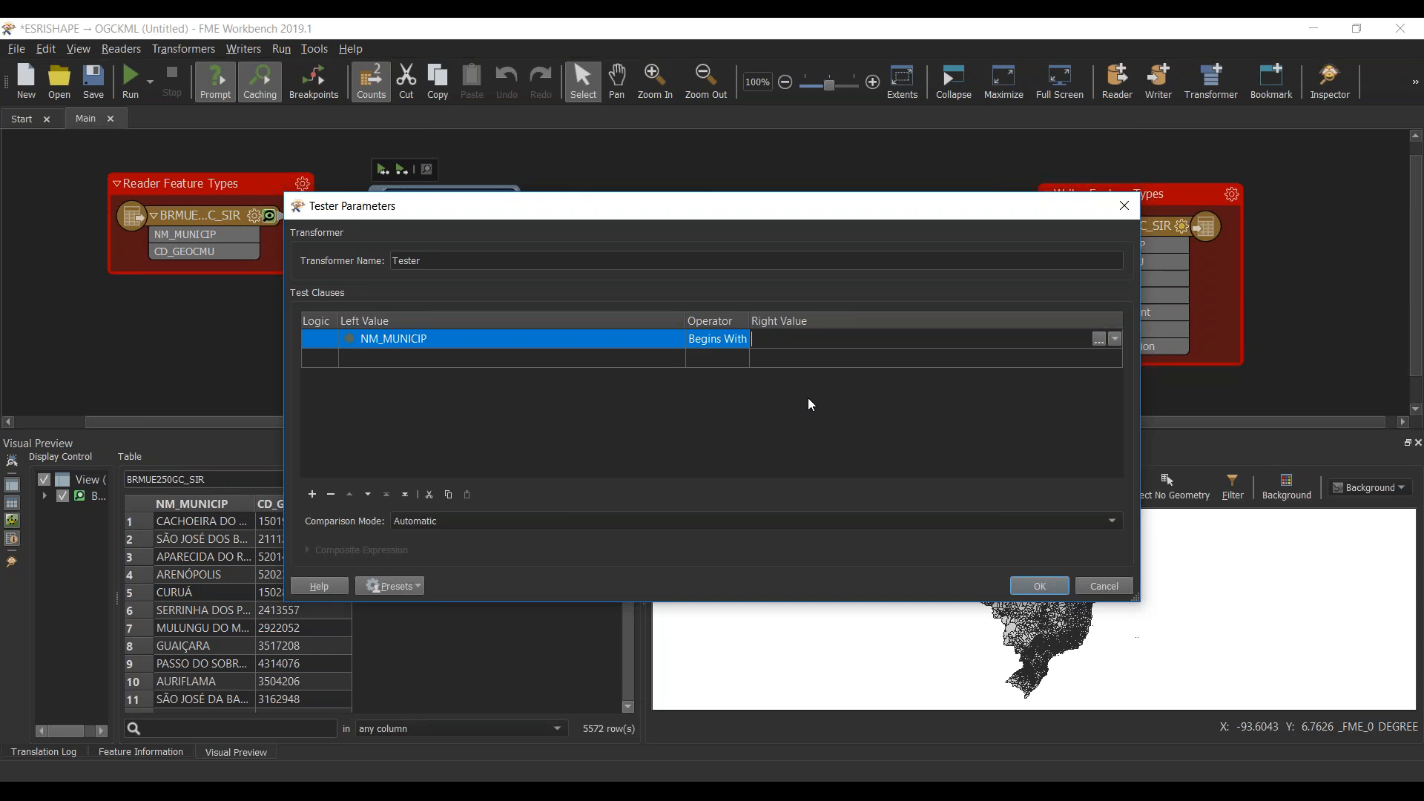
# Step: Load the saved 'Webinar' preset into the Tester parameters
pyautogui.click(415, 588)
pyautogui.moveTo(404, 546)
pyautogui.moveTo(430, 506)
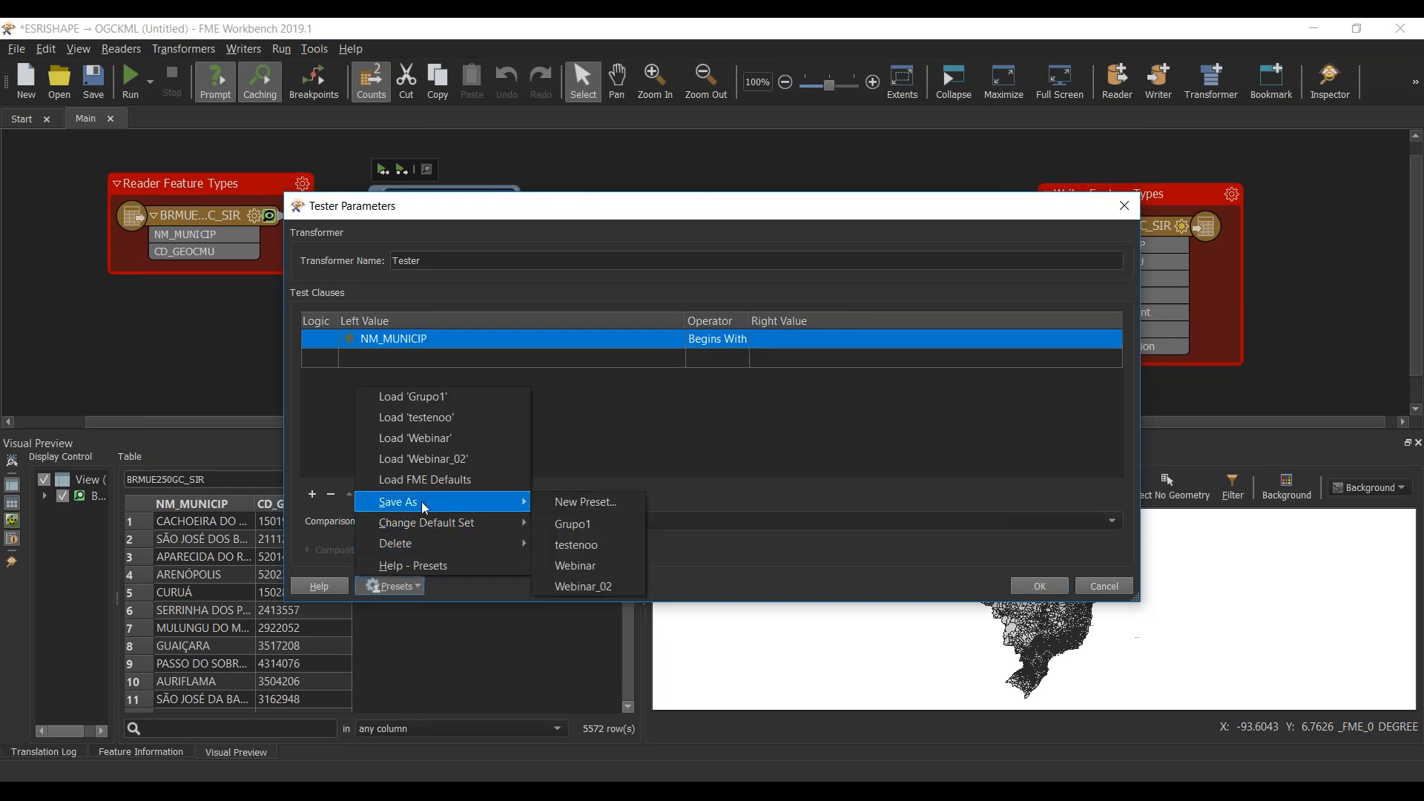
pyautogui.click(435, 439)
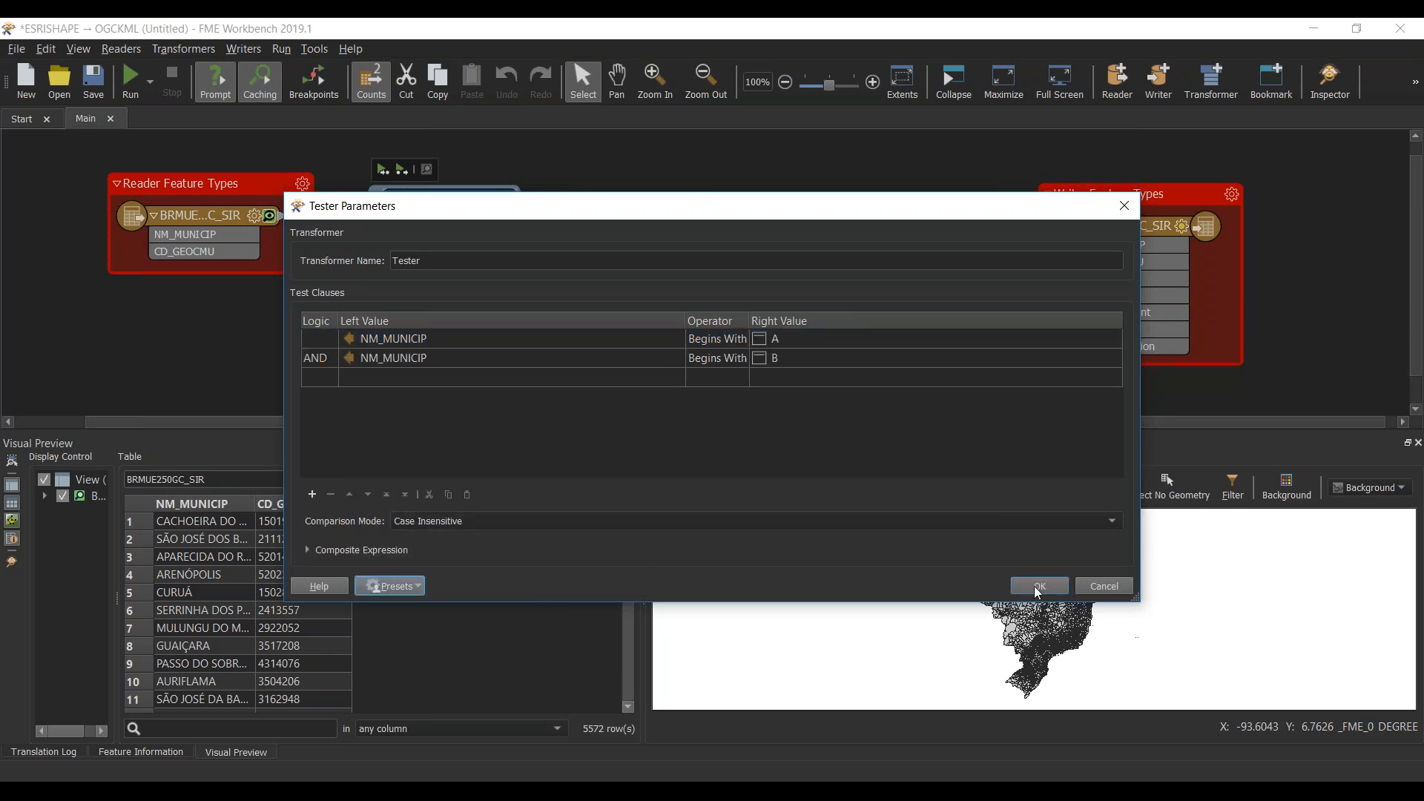
# Step: Change the logic of the second test clause to OR and accept the Tester parameters
pyautogui.click(317, 359)
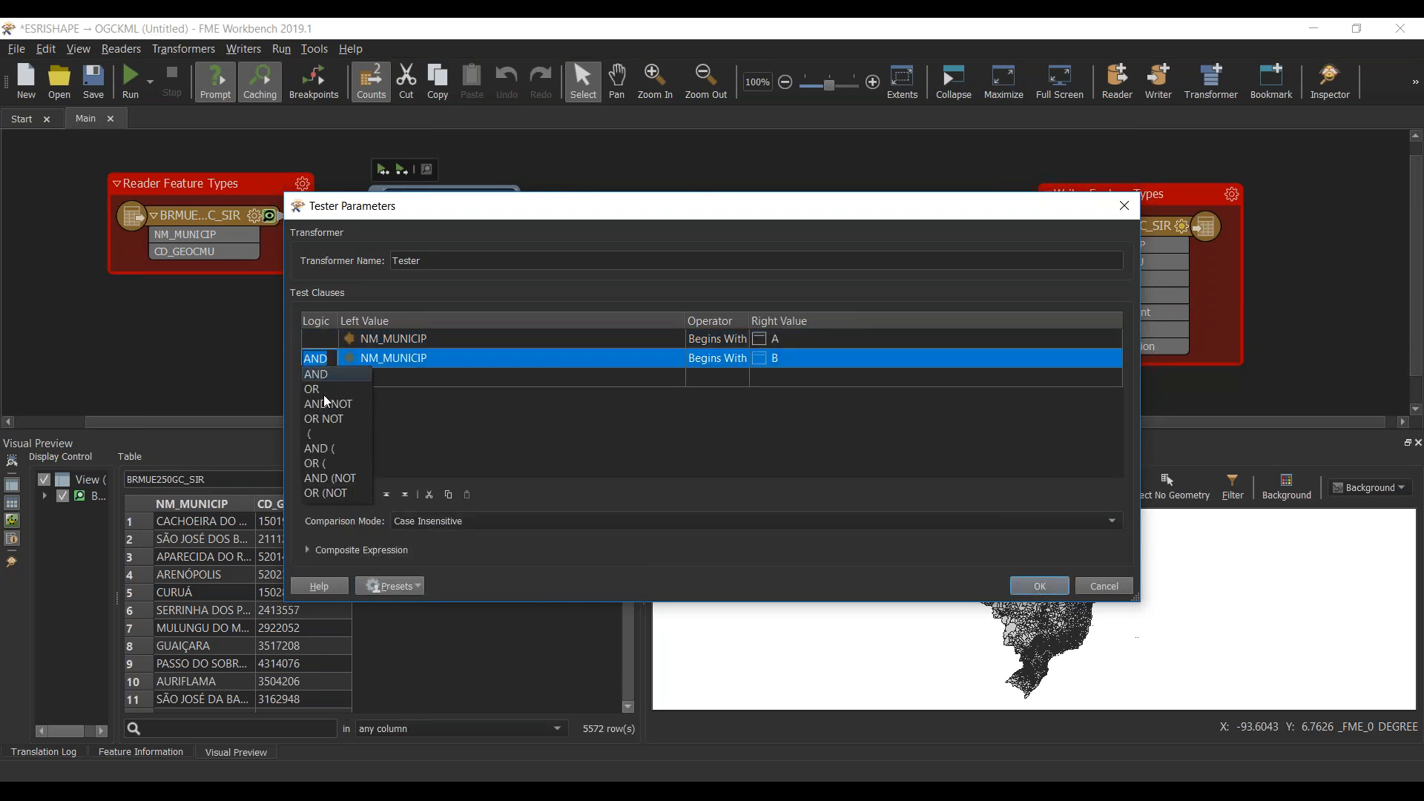
pyautogui.click(320, 387)
pyautogui.click(1038, 586)
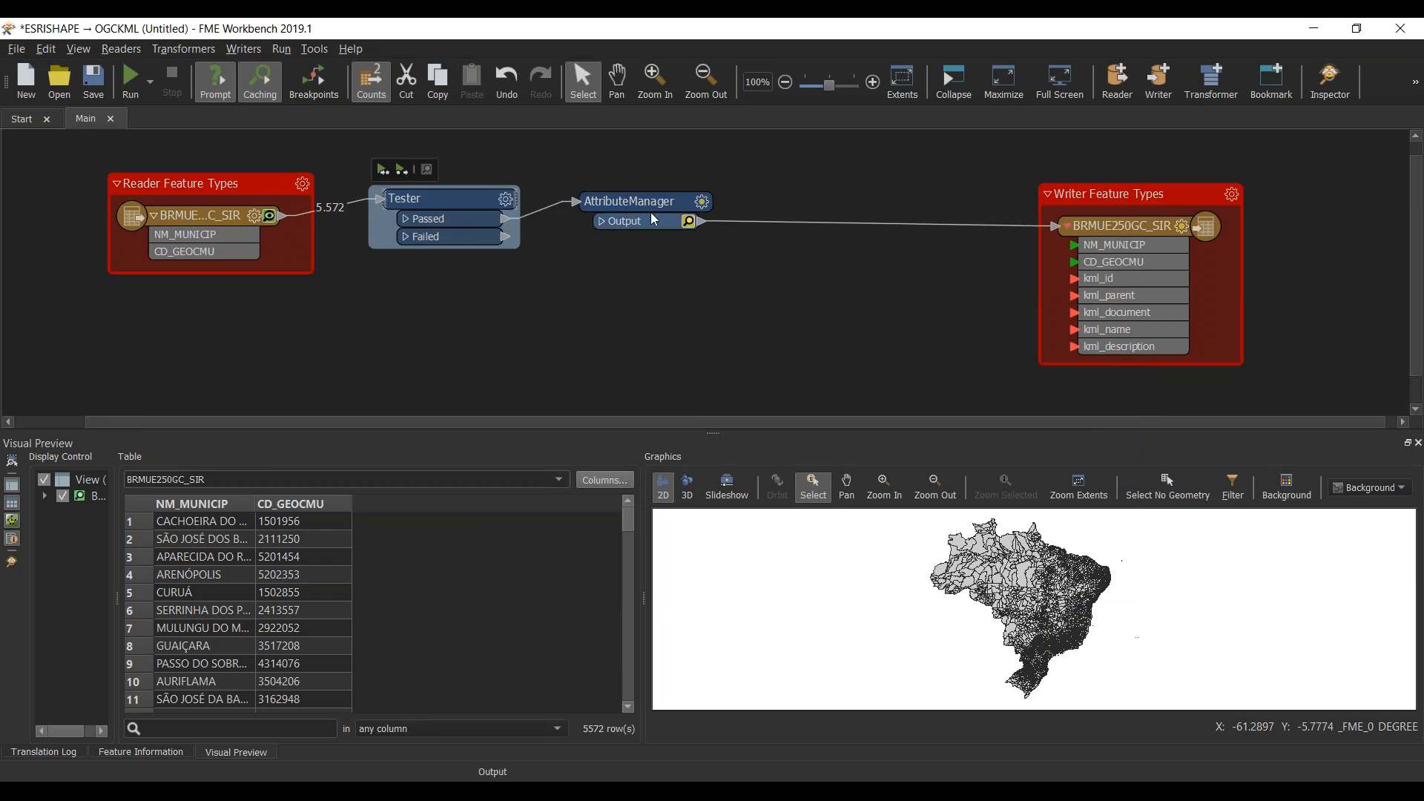
# Step: Shift the AttributeManager slightly away from the Tester and add an AttributeCreator below it, connected to the Tester's Failed port
pyautogui.moveTo(657, 212); pyautogui.dragTo(693, 205)
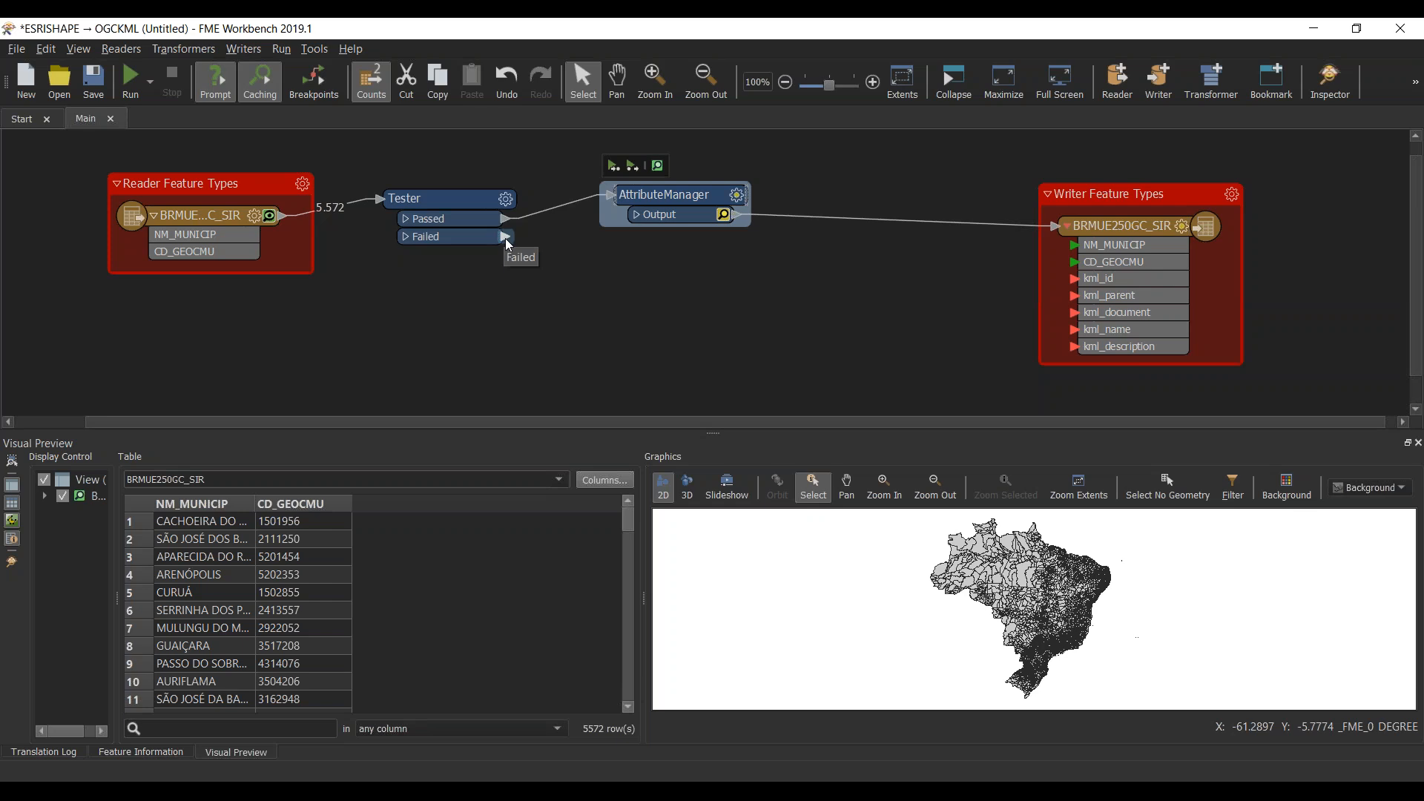
pyautogui.click(546, 283)
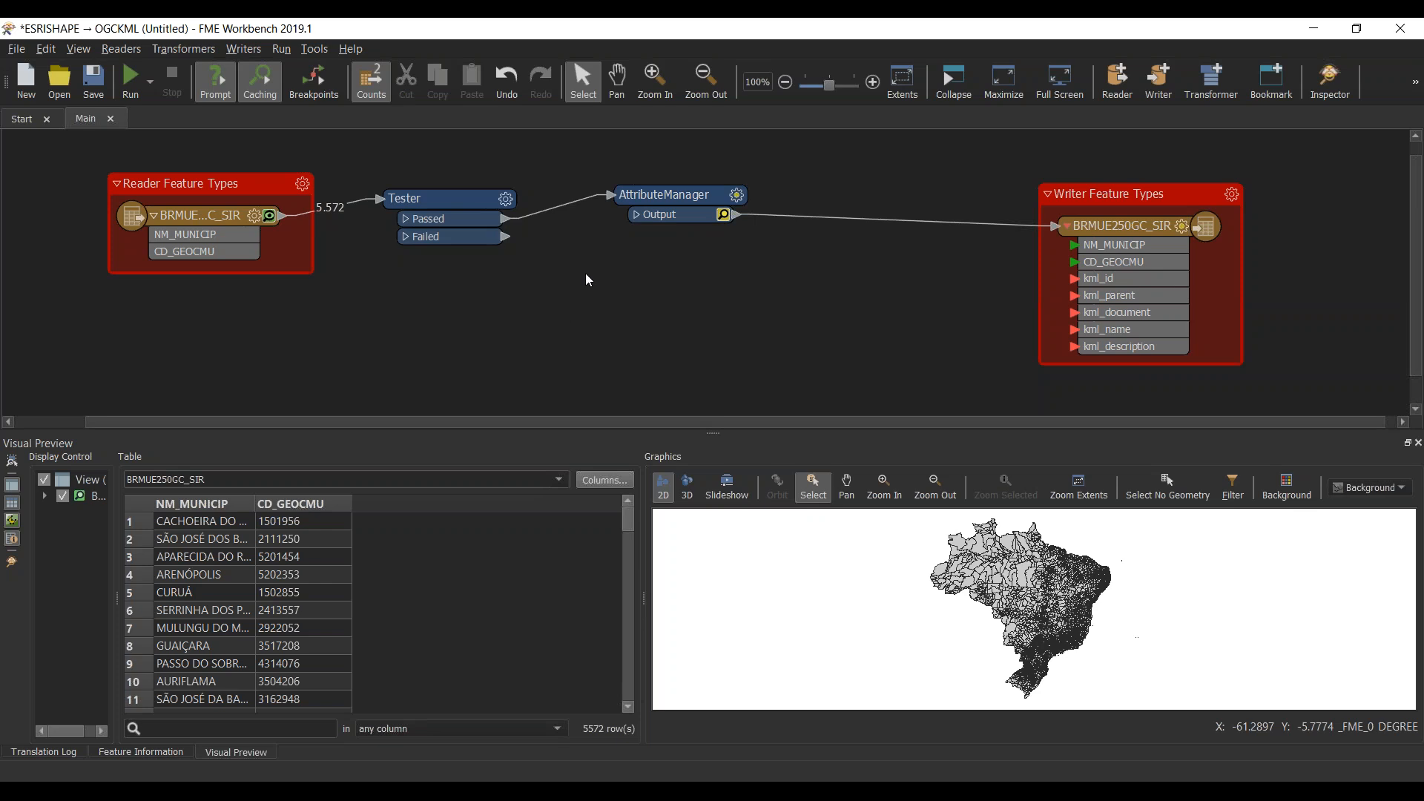
pyautogui.write('attribute')
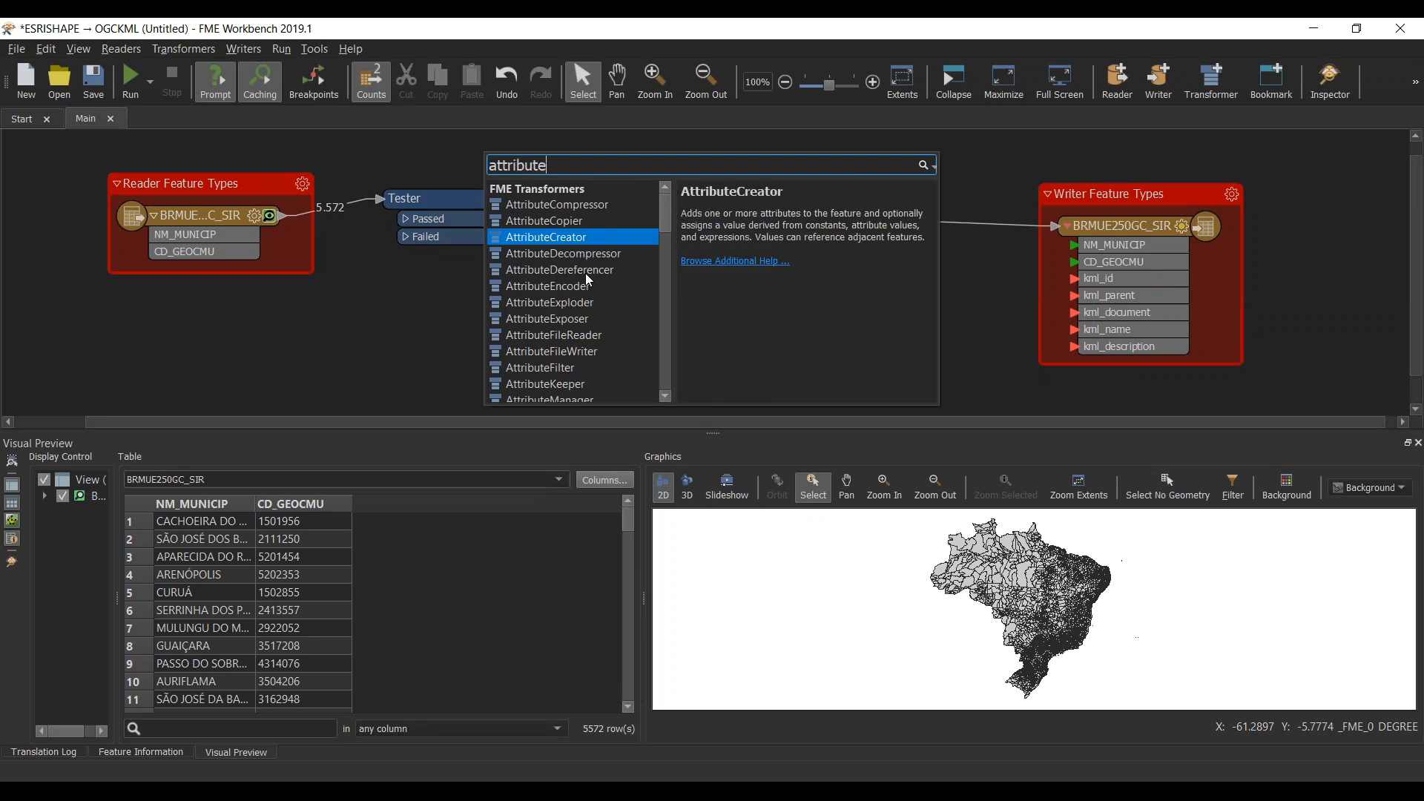
pyautogui.press('Return')
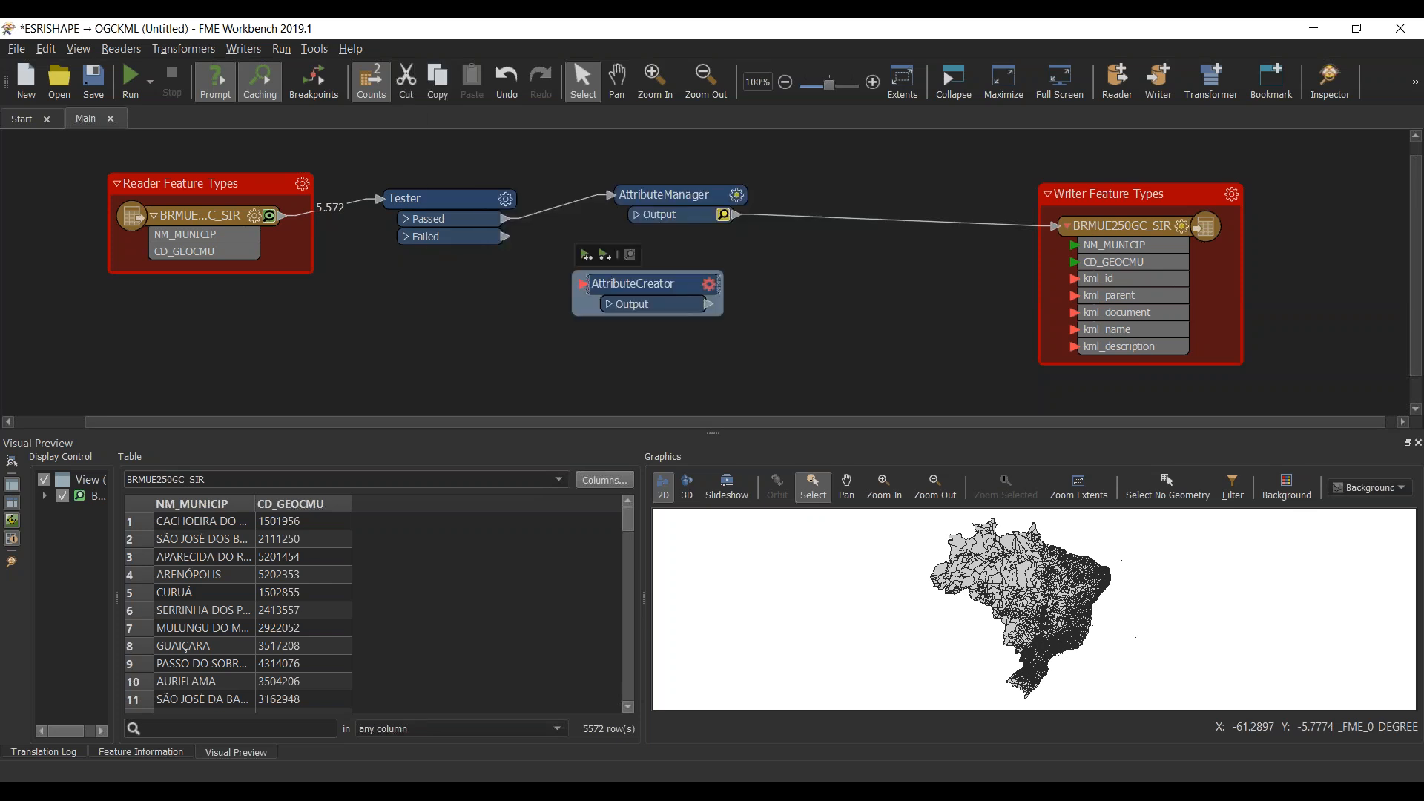
pyautogui.moveTo(503, 237); pyautogui.dragTo(661, 347)
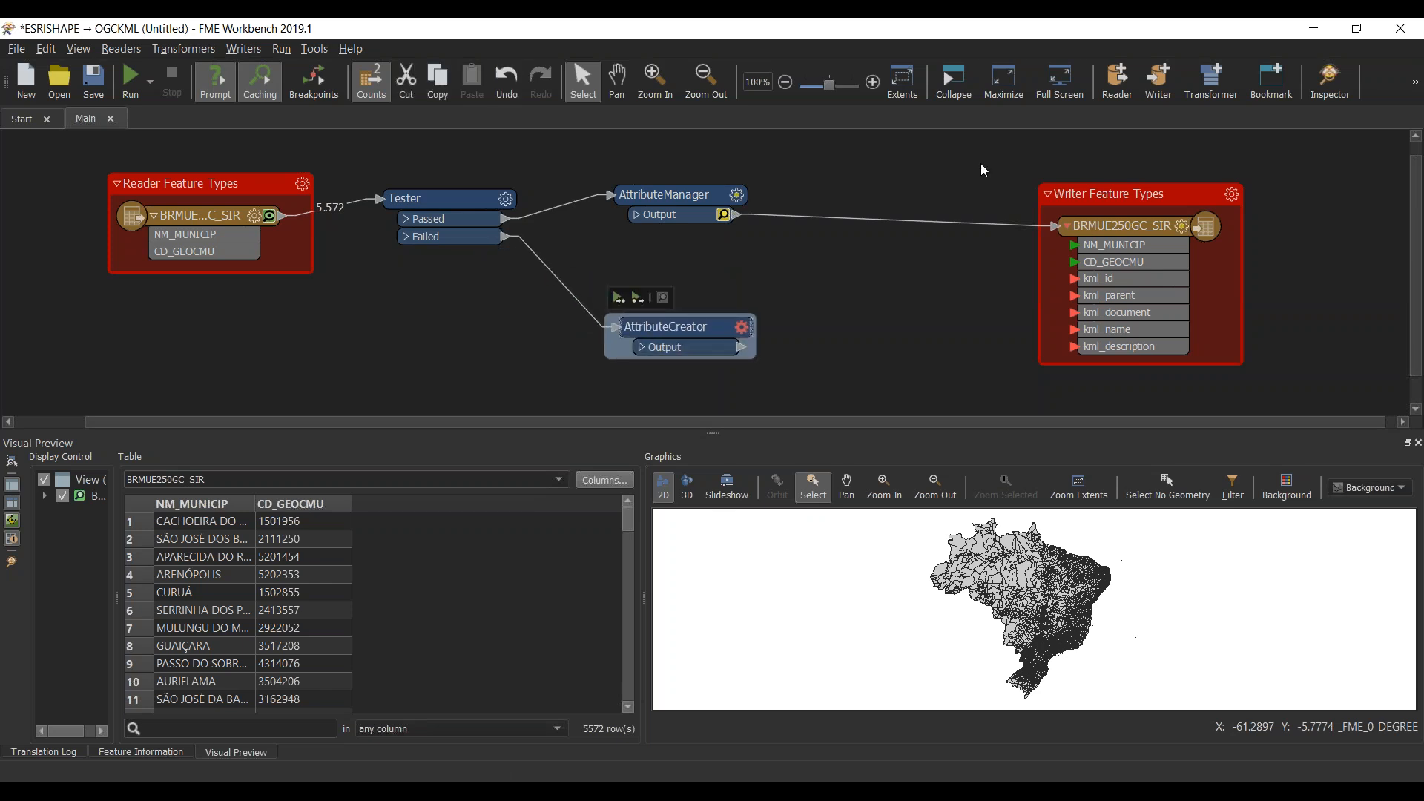
# Step: Create a bookmark around the AttributeCreator and set its color to Errors
pyautogui.click(1271, 95)
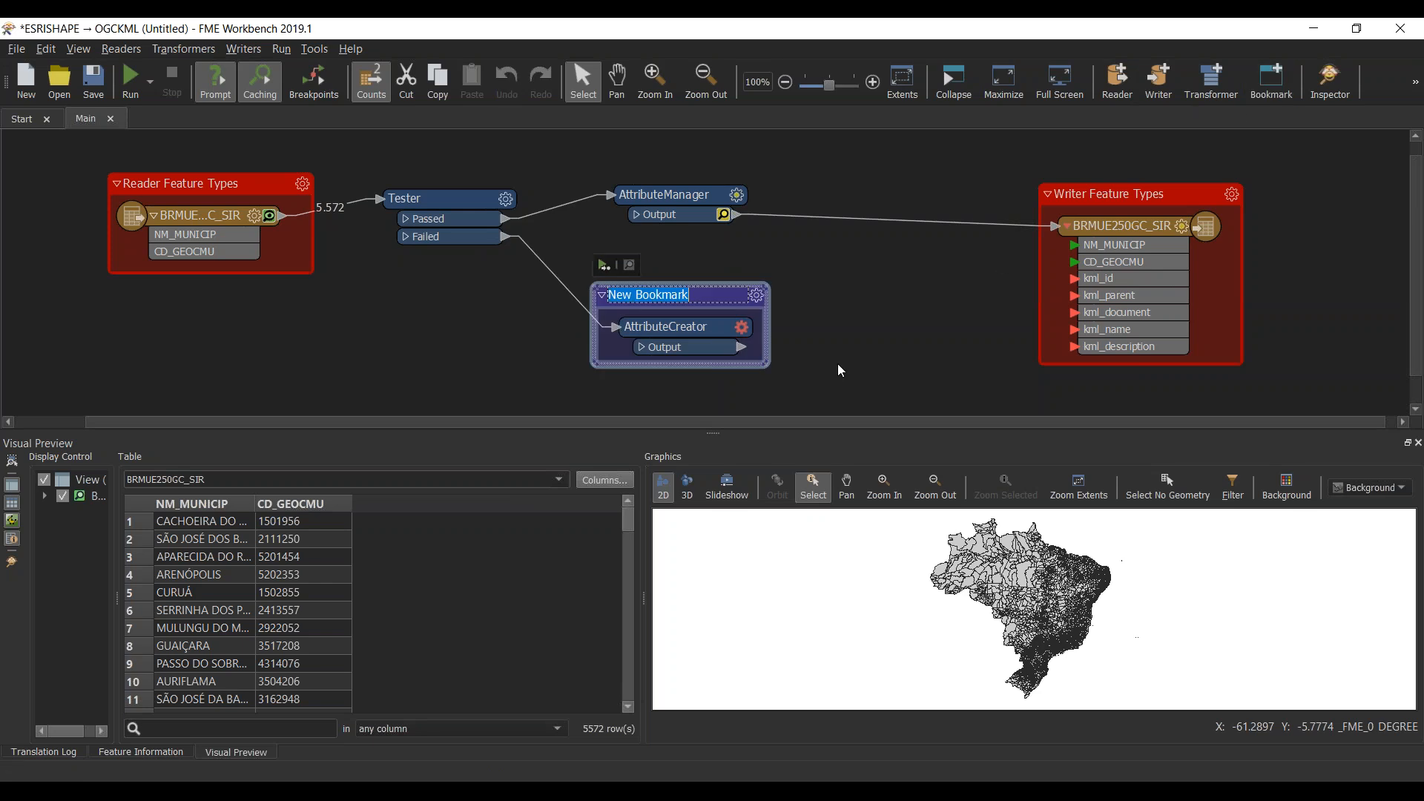
pyautogui.click(799, 297)
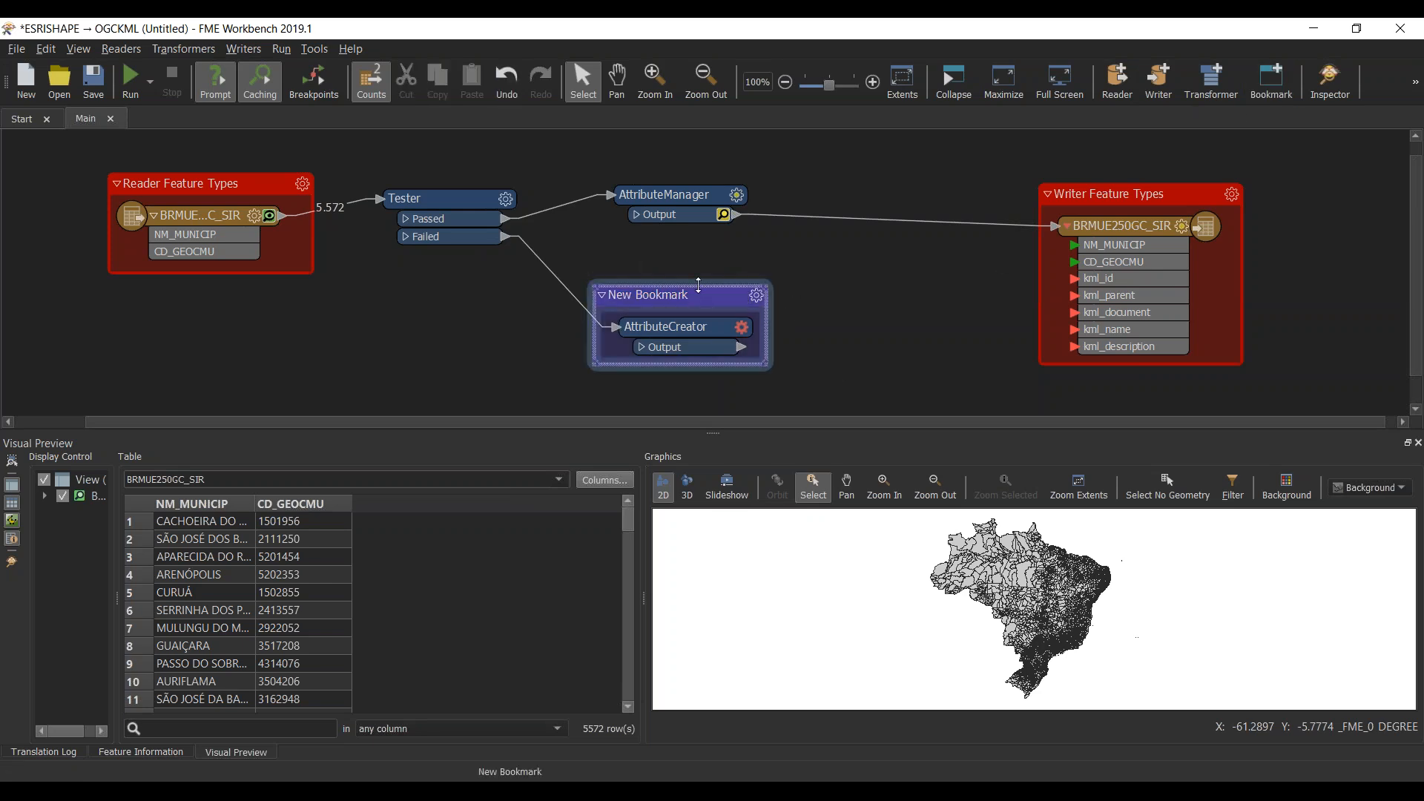
pyautogui.click(756, 295)
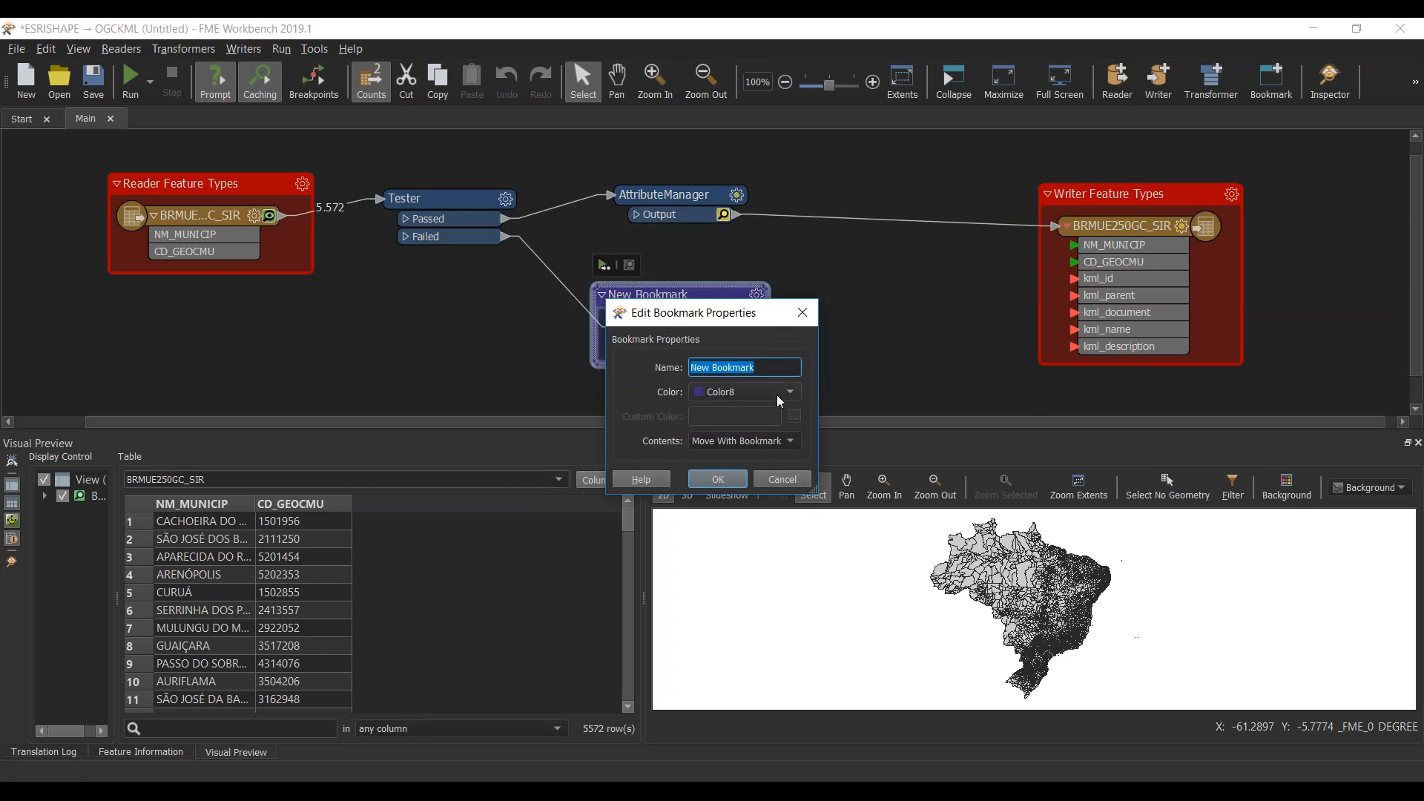
pyautogui.click(782, 390)
pyautogui.click(750, 448)
pyautogui.click(735, 481)
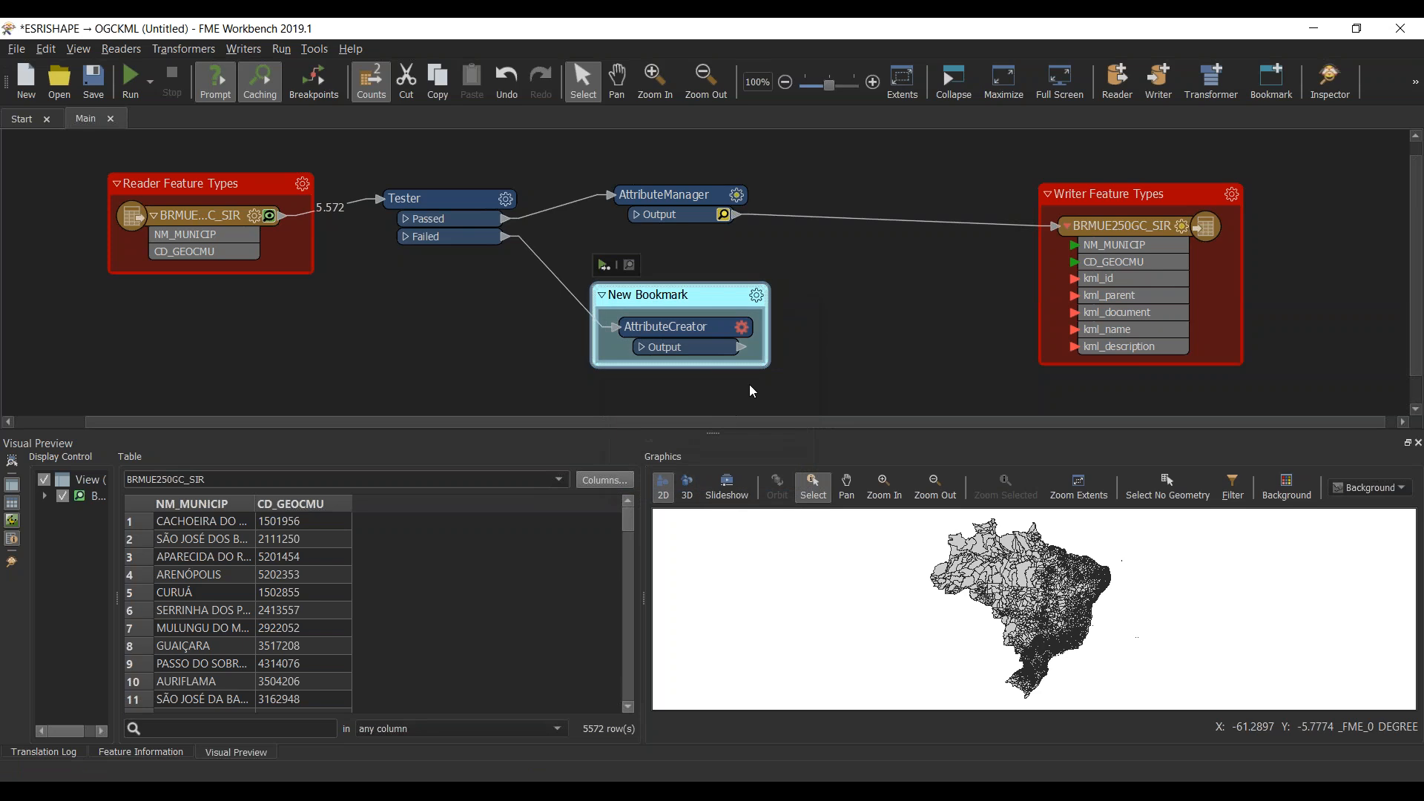
# Step: Move and enlarge the AttributeCreator's bookmark, and reposition the Tester and AttributeManager above it
pyautogui.moveTo(727, 296); pyautogui.dragTo(732, 319)
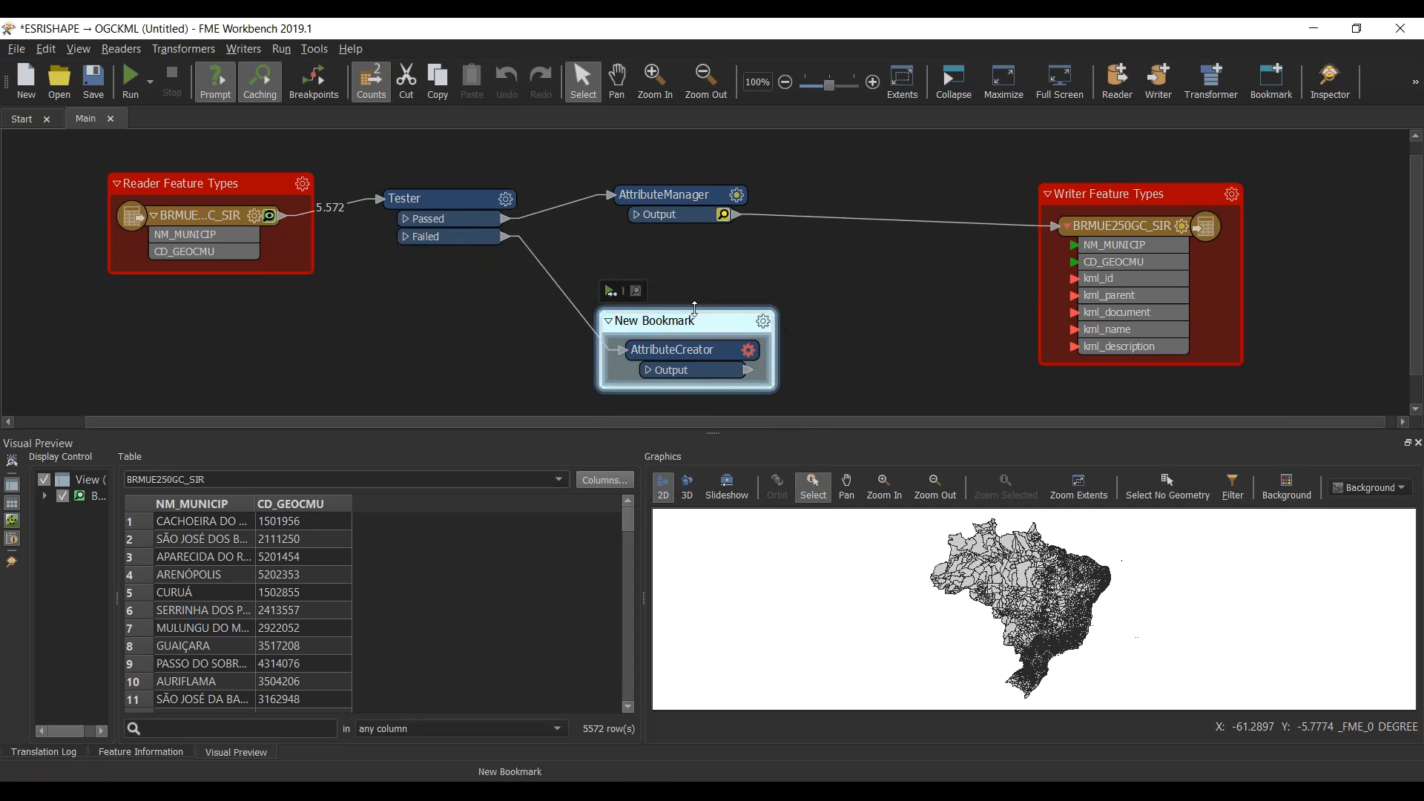
pyautogui.moveTo(695, 310); pyautogui.dragTo(698, 153)
pyautogui.moveTo(775, 193); pyautogui.dragTo(757, 284)
pyautogui.moveTo(407, 219); pyautogui.dragTo(462, 189)
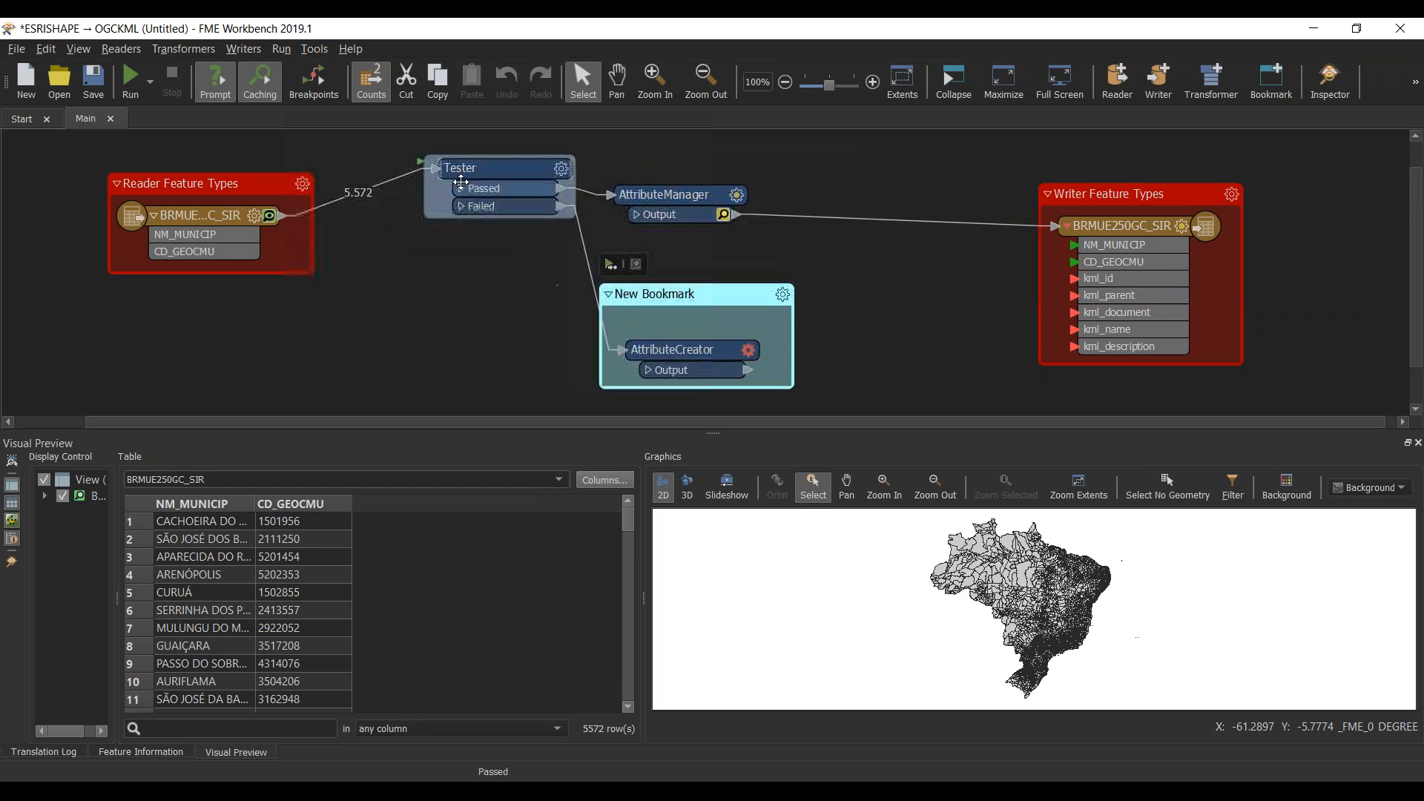
pyautogui.moveTo(667, 215); pyautogui.dragTo(680, 210)
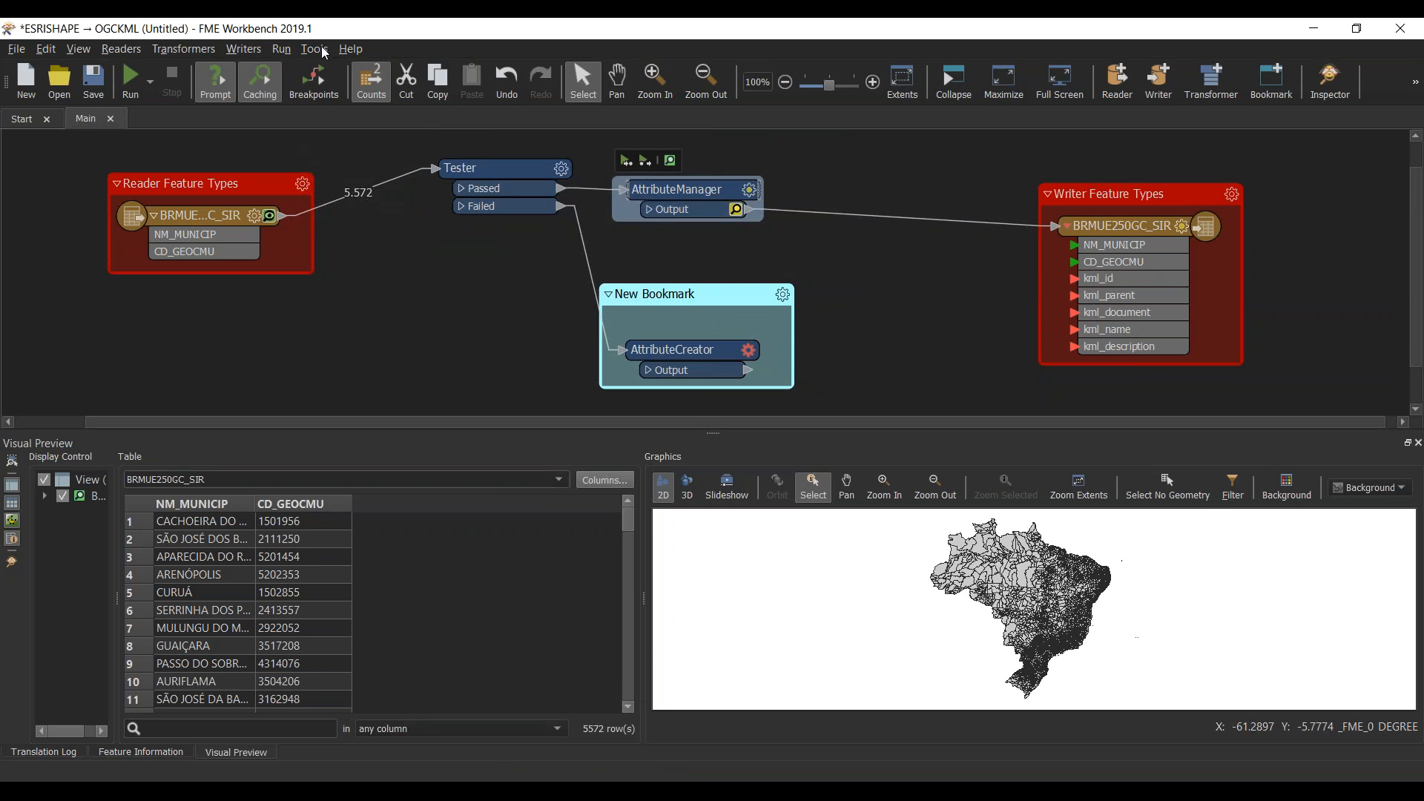
# Step: Add a color named 'Tratando Atributos' to the user-defined bookmark palette in the FME Options appearance settings
pyautogui.click(321, 48)
pyautogui.click(359, 287)
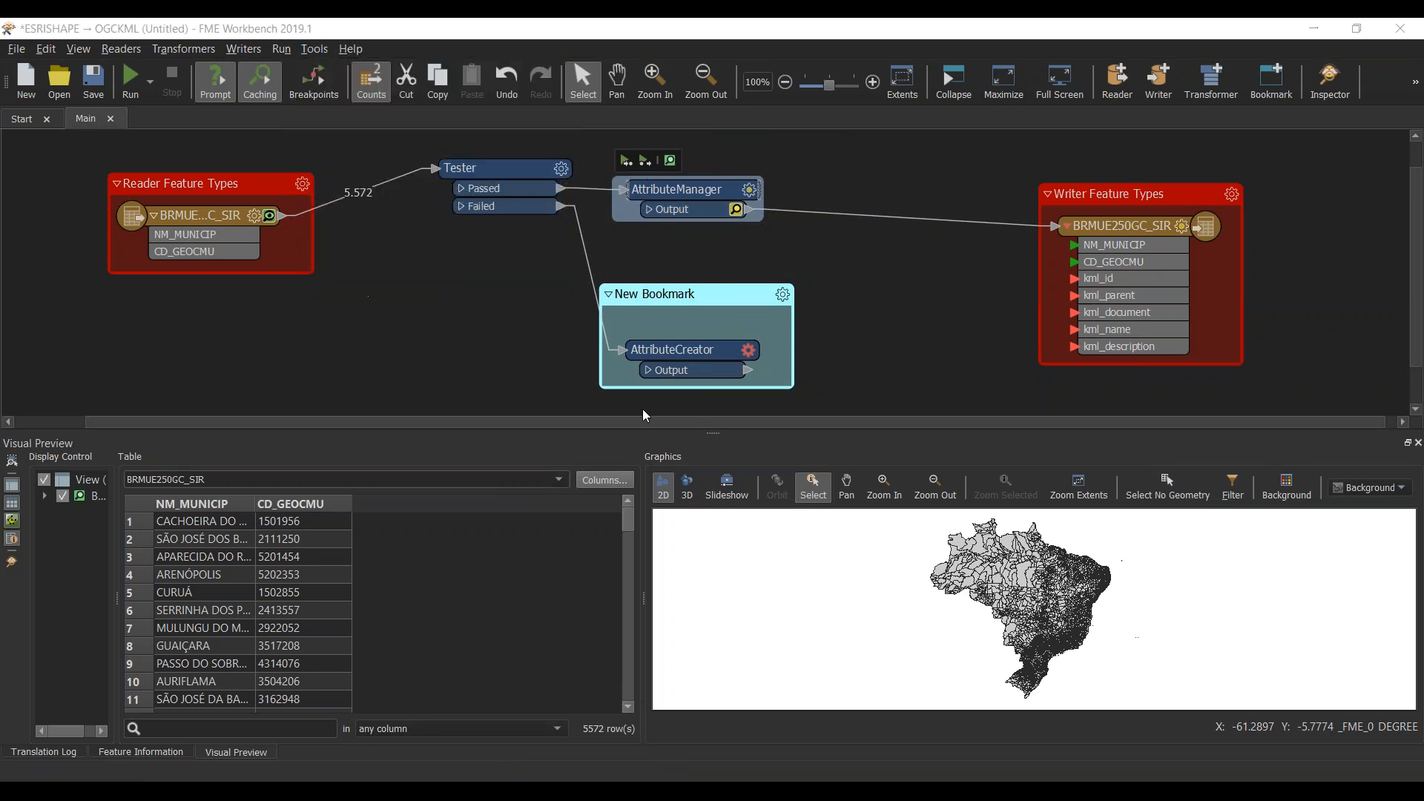
pyautogui.moveTo(1171, 413); pyautogui.dragTo(1179, 520)
pyautogui.scroll(-5, 675, 468)
pyautogui.click(510, 388)
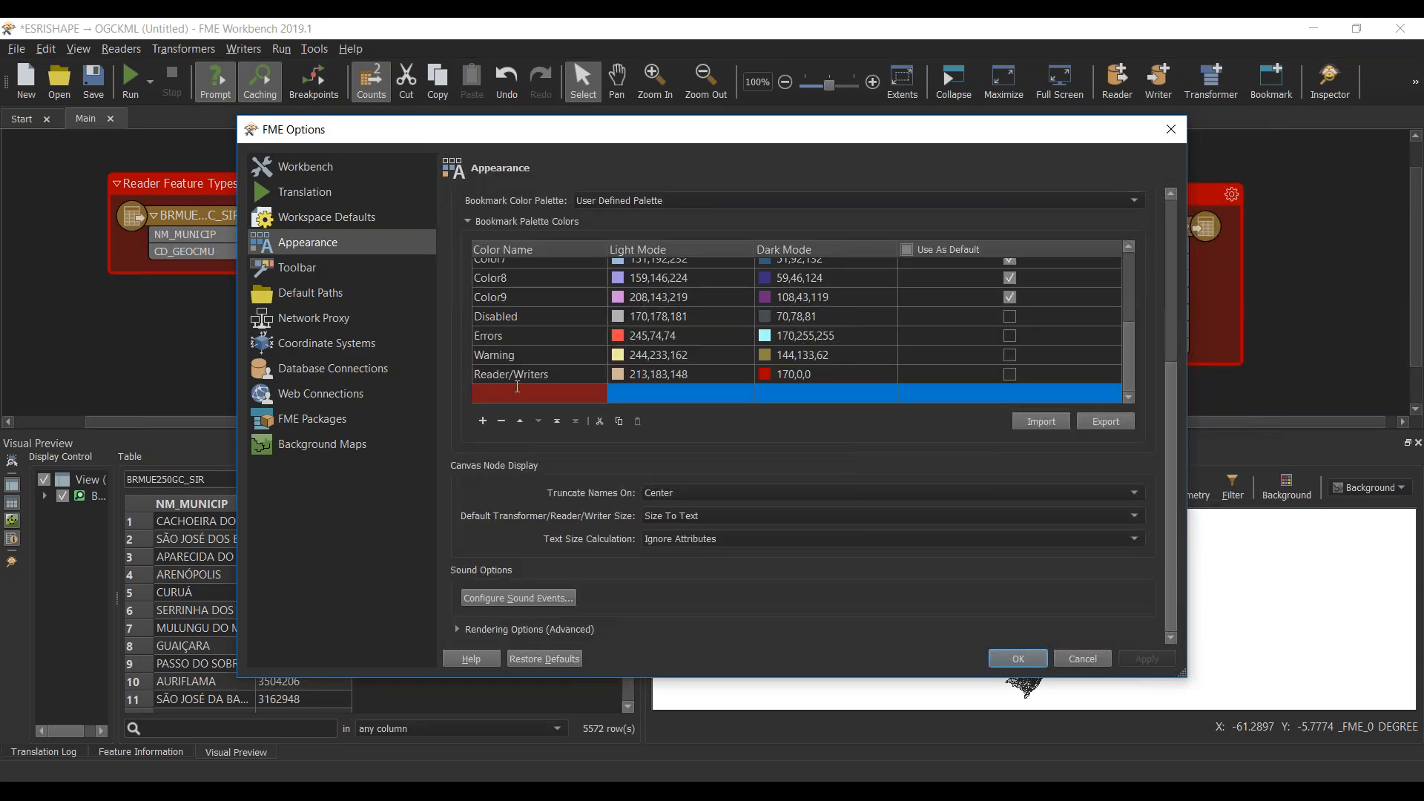
pyautogui.write('Tratando')
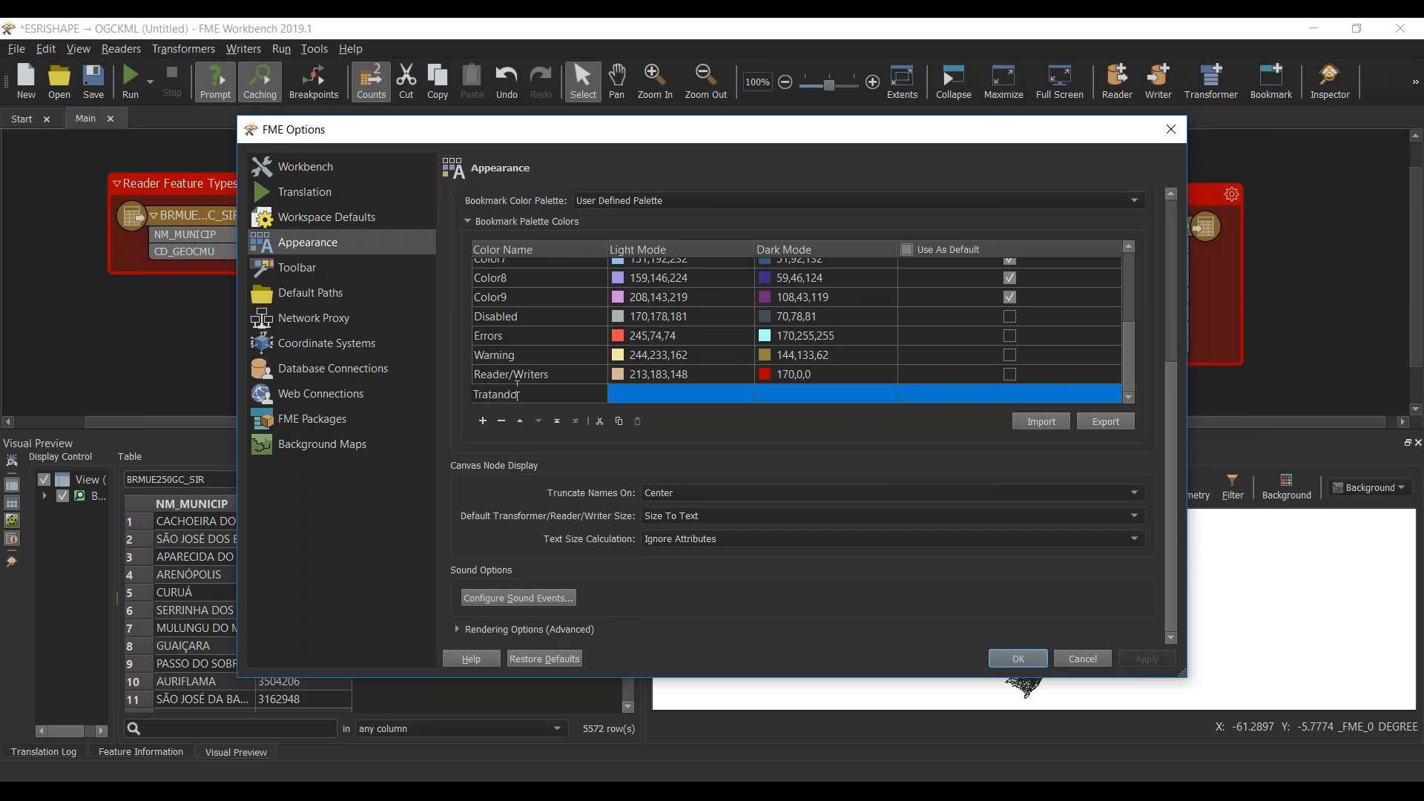
pyautogui.write(' Atributos')
pyautogui.press('Return')
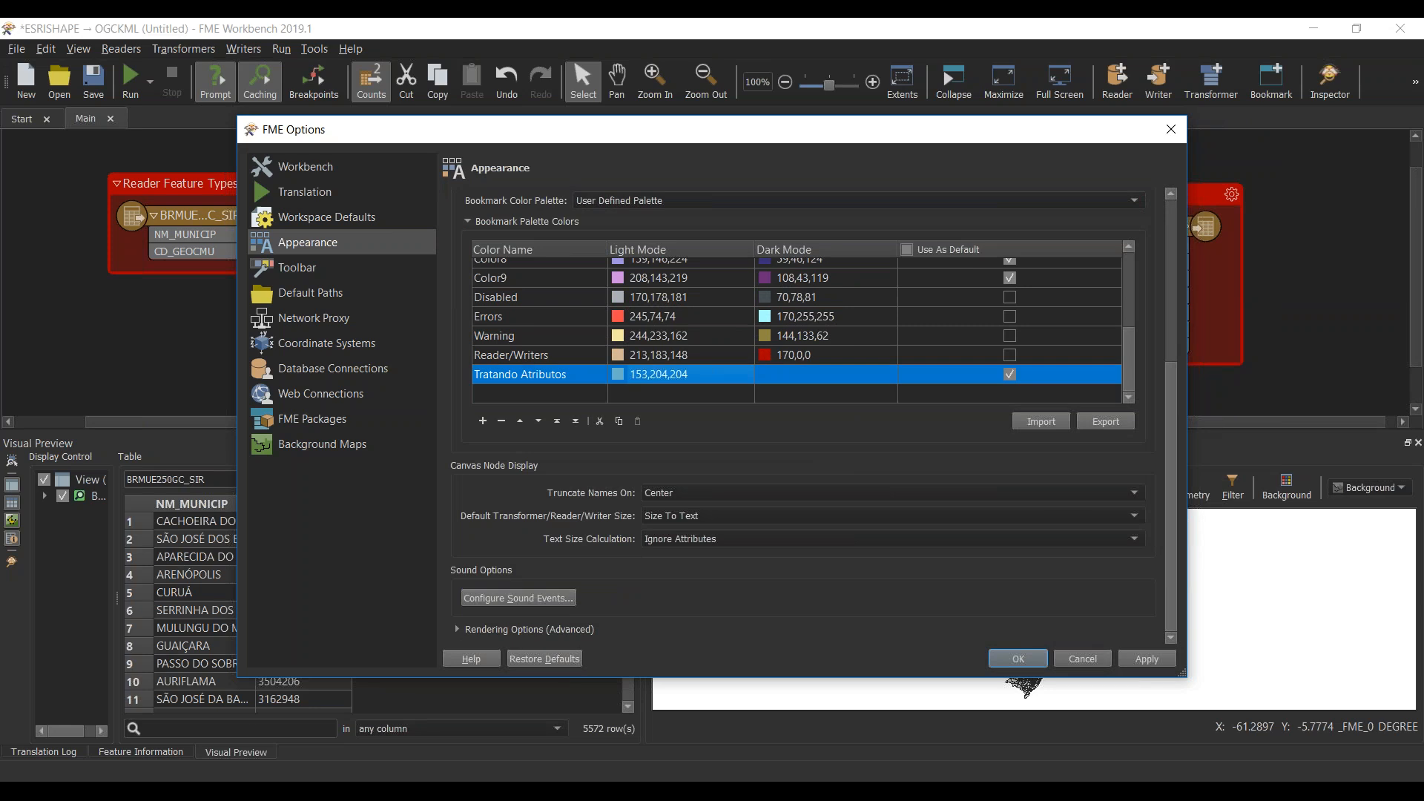
# Step: Set the dark mode color of 'Tratando Atributos' to blue #0000ff and accept the options
pyautogui.doubleClick(795, 371)
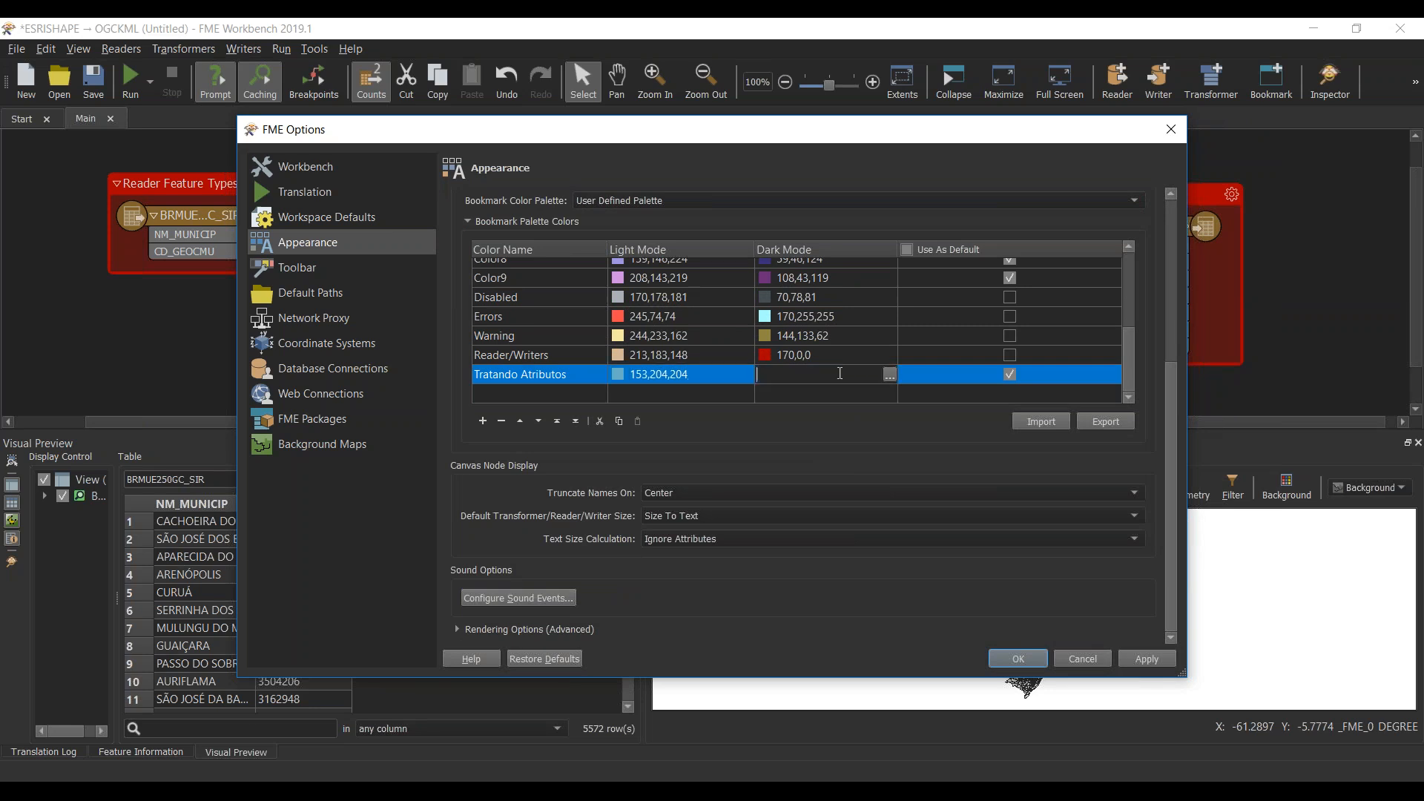
pyautogui.click(890, 376)
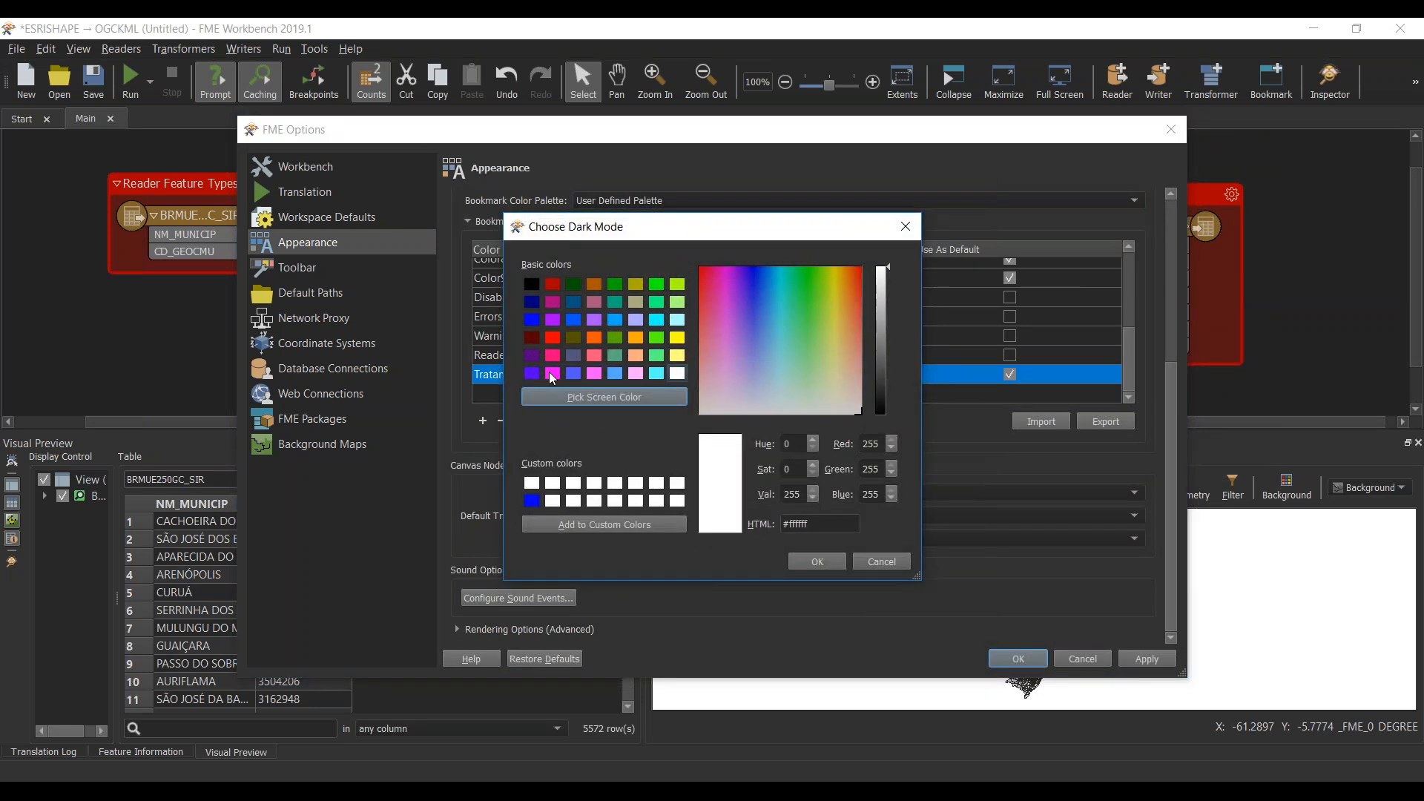
pyautogui.click(531, 320)
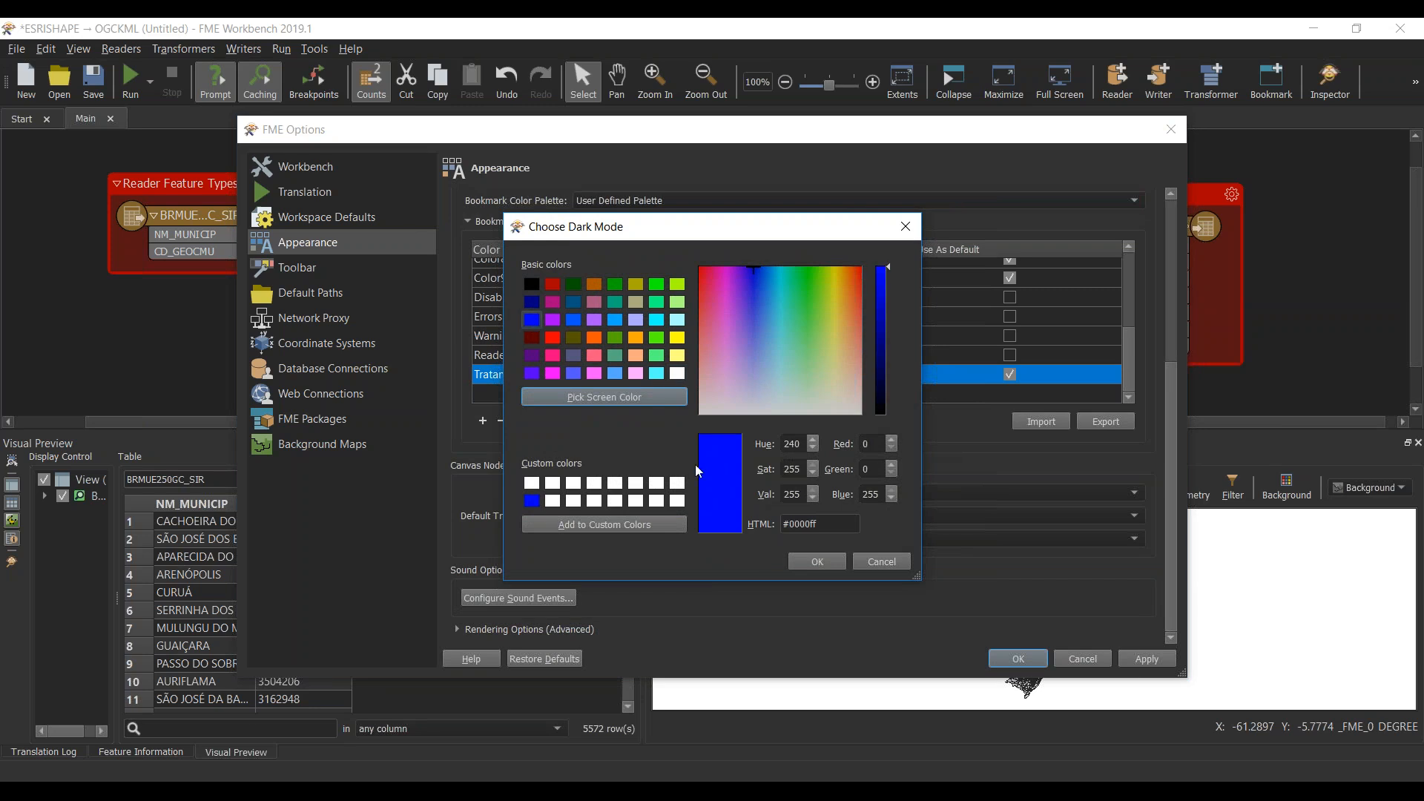
pyautogui.click(819, 562)
pyautogui.click(1008, 656)
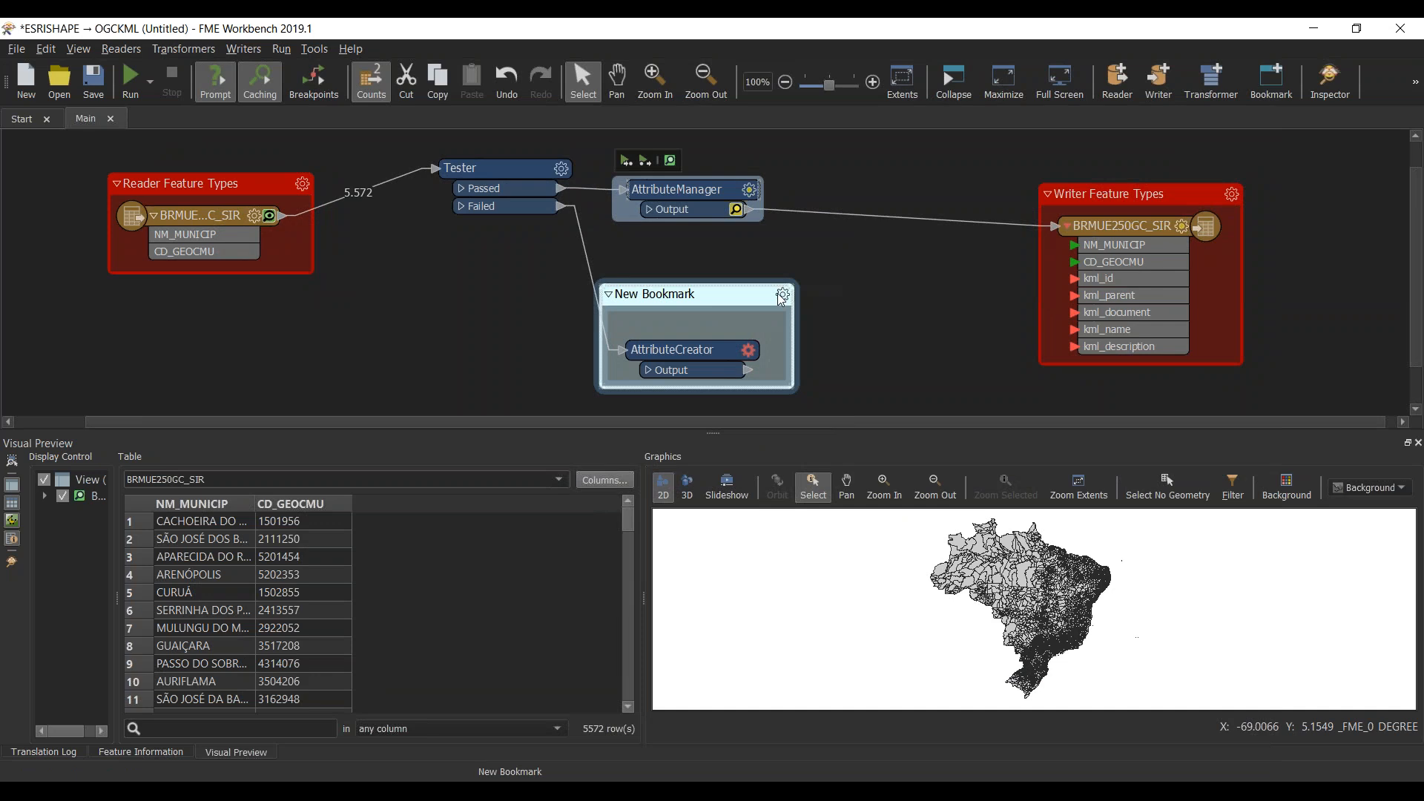
# Step: Create a bookmark around the Tester and AttributeManager, color it 'Tratando Atributos', and shift it slightly up toward the writer
pyautogui.moveTo(401, 136); pyautogui.dragTo(841, 262)
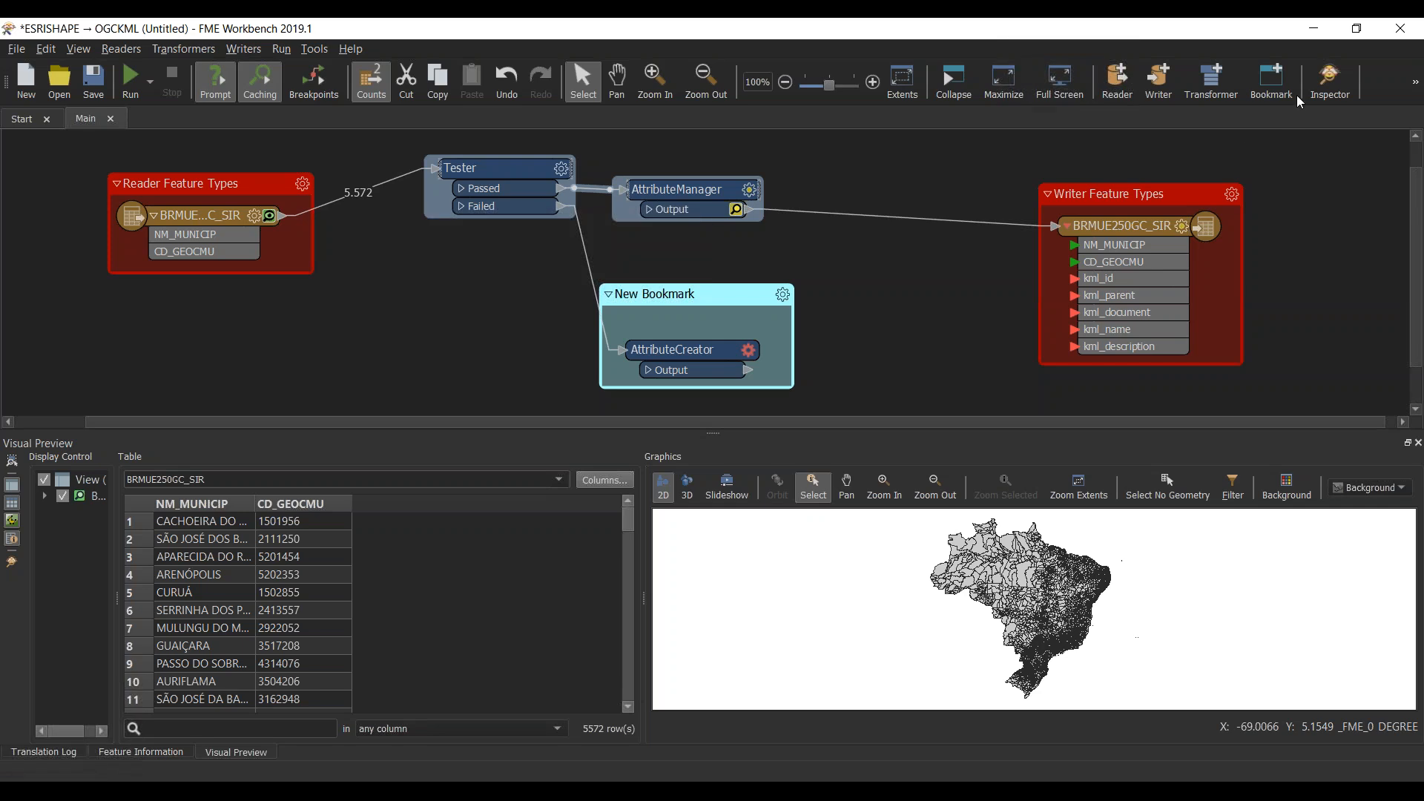
pyautogui.click(1270, 83)
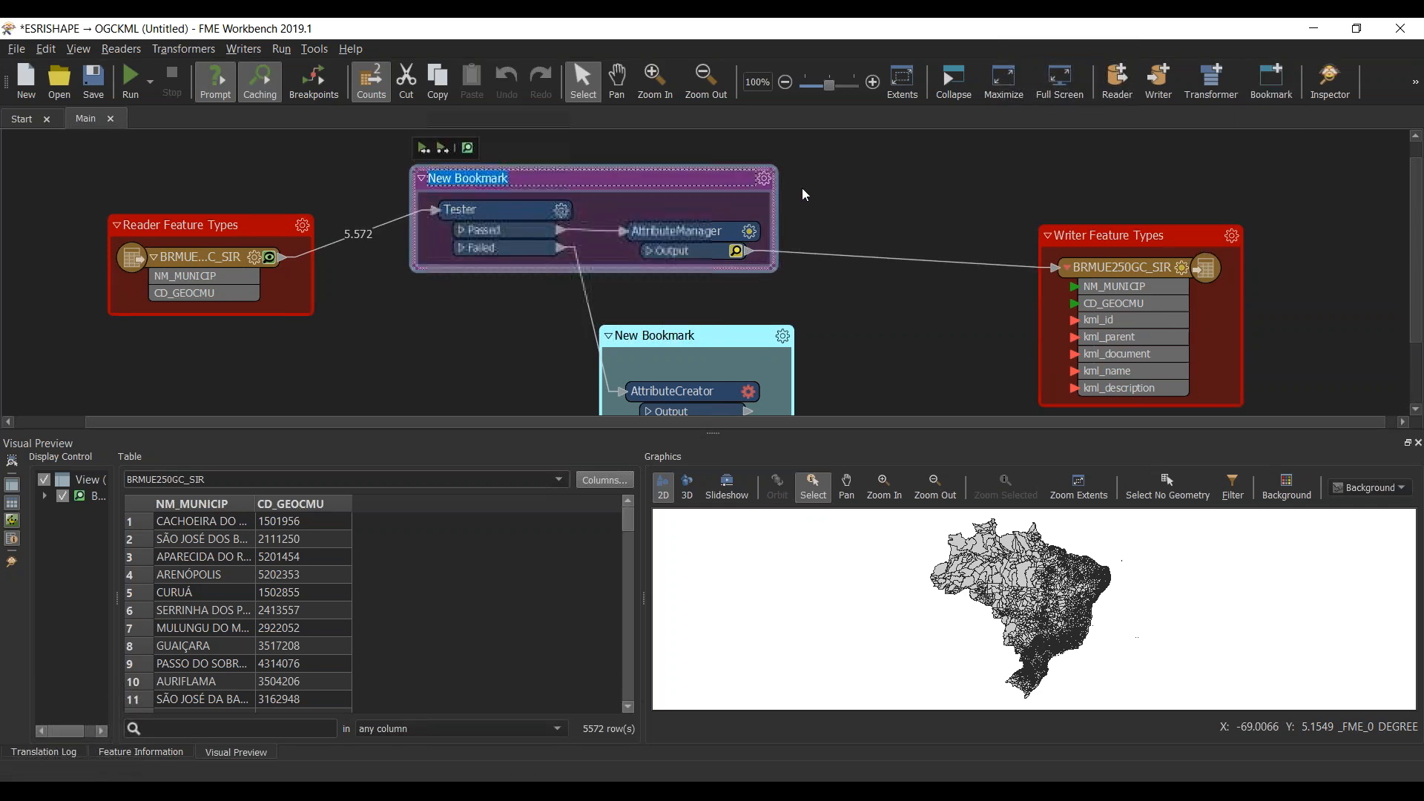
pyautogui.click(764, 180)
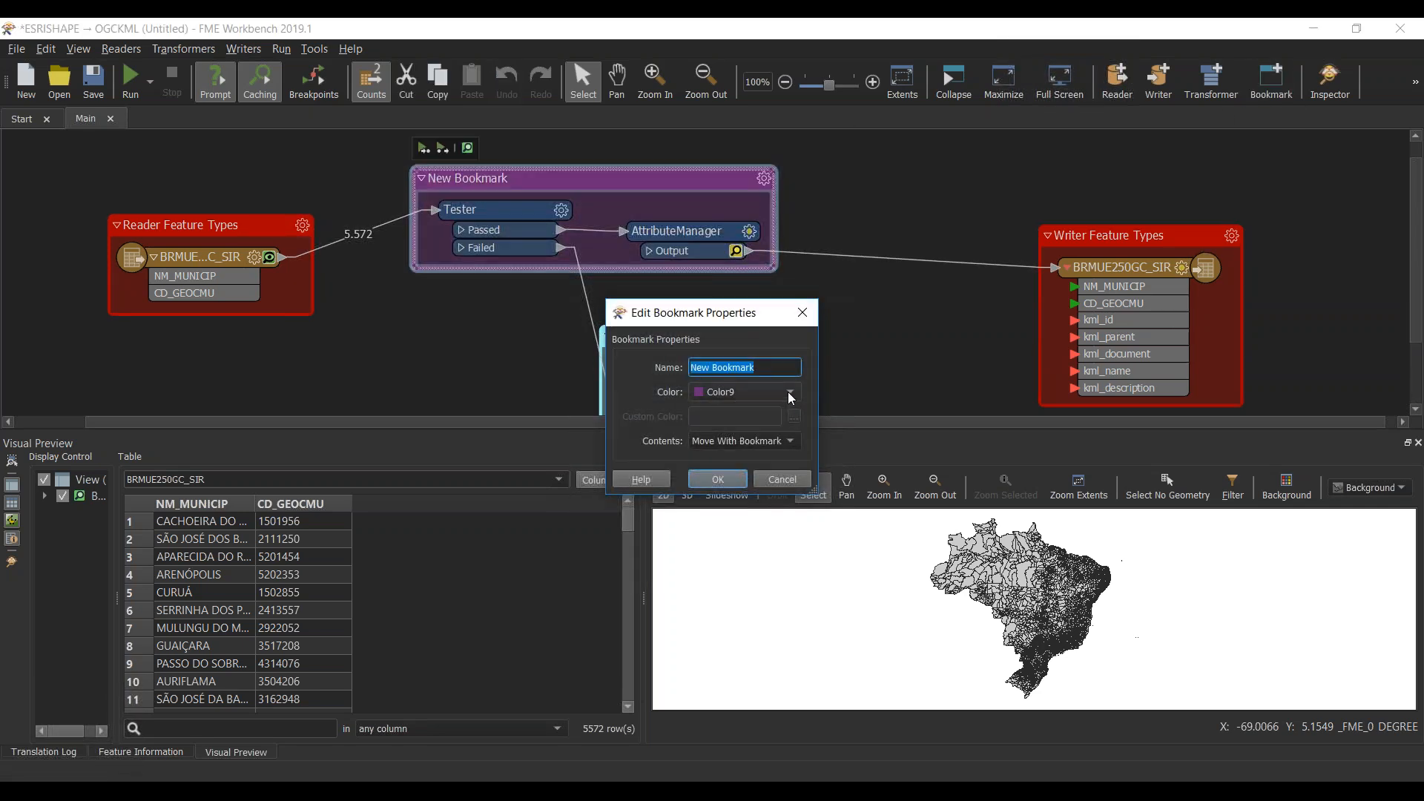
pyautogui.click(788, 392)
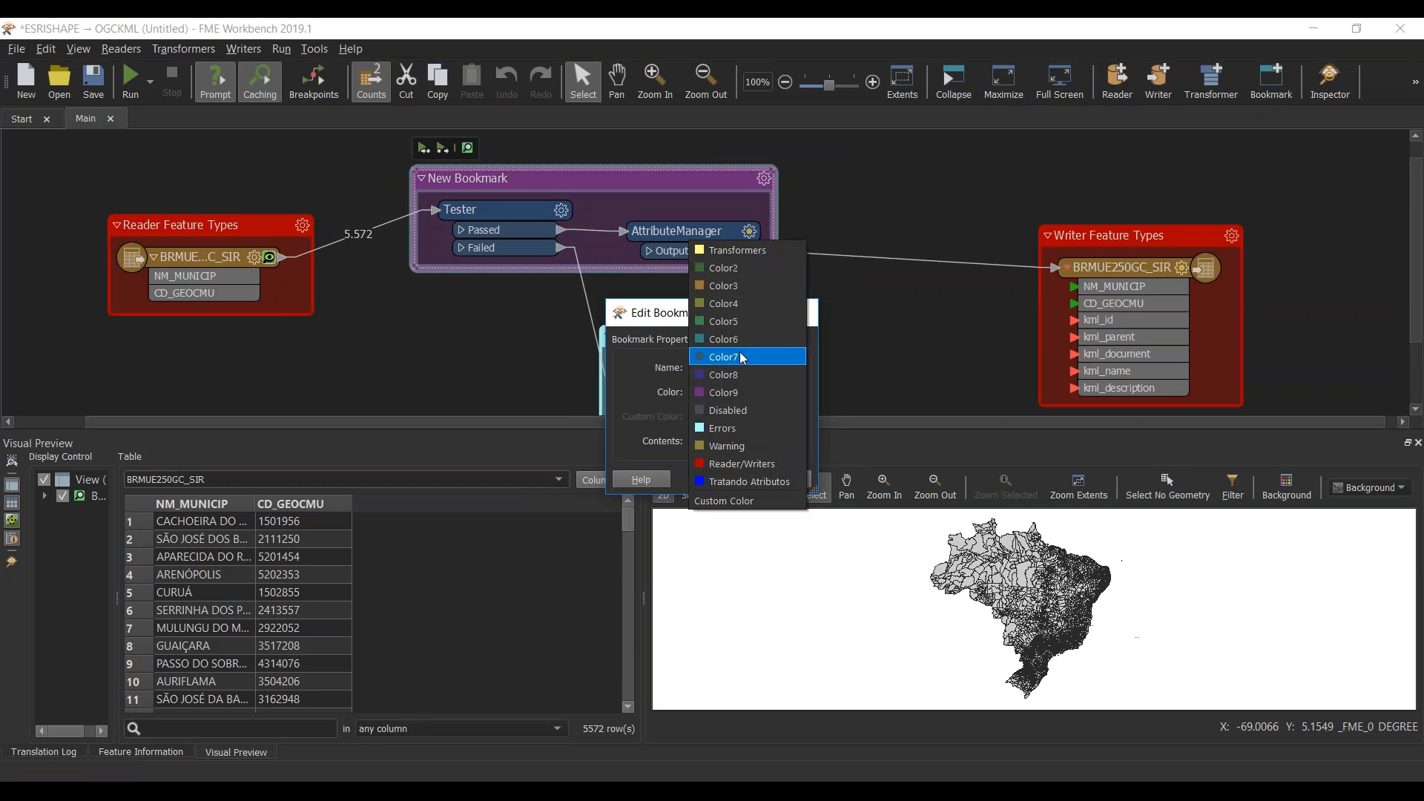
pyautogui.click(743, 482)
pyautogui.click(717, 477)
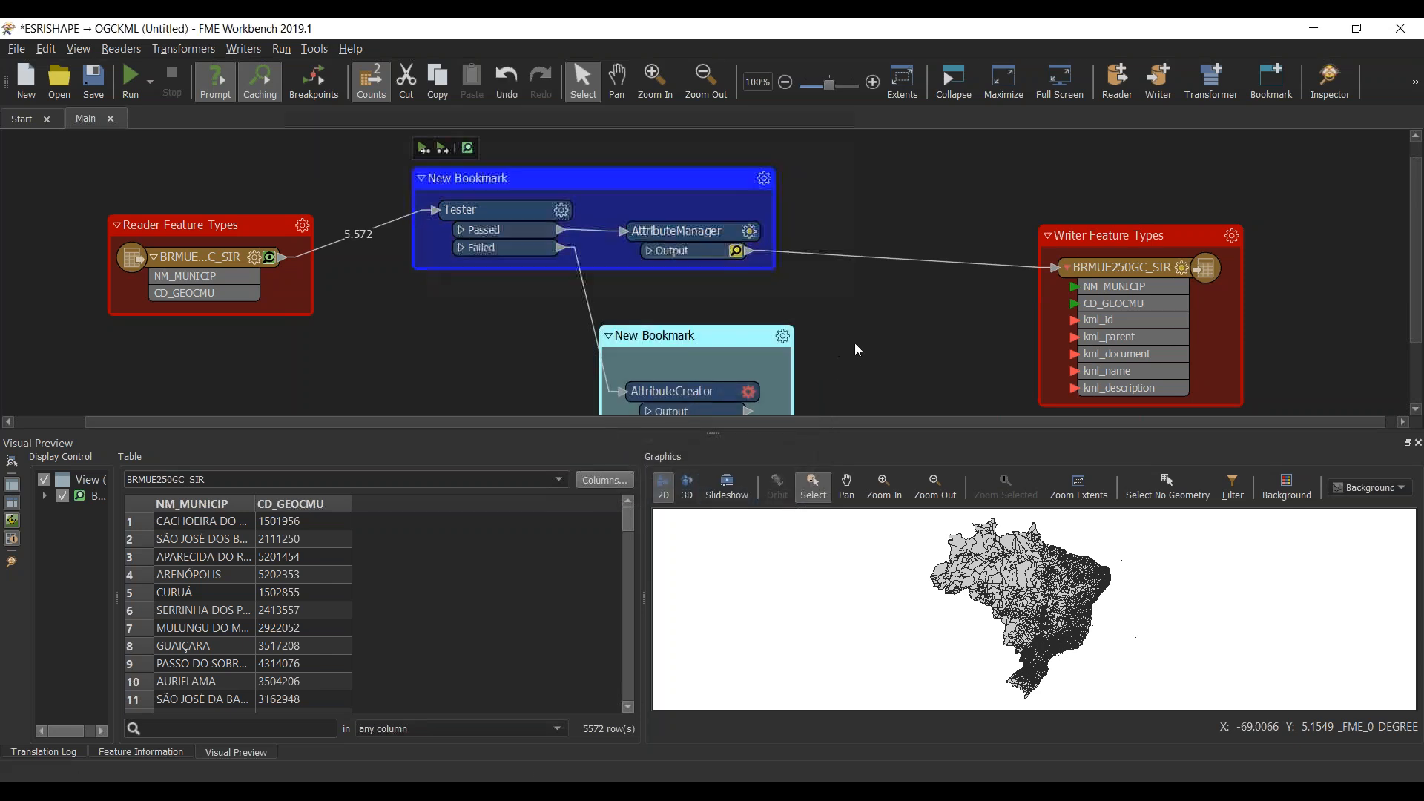
pyautogui.moveTo(713, 181); pyautogui.dragTo(737, 172)
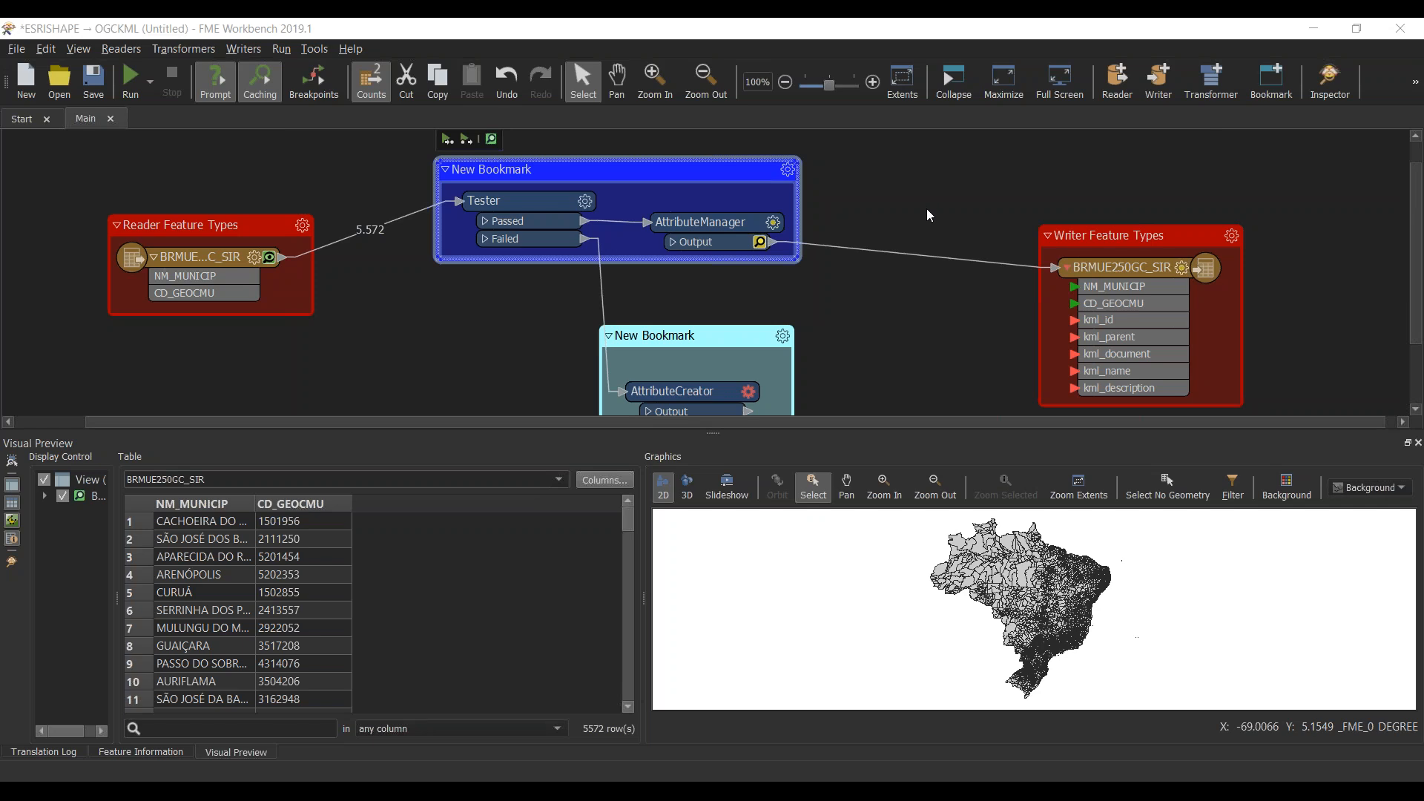
# Step: Switch to the PowerPoint slide show and go through the slides around 'Melhores Práticas'
pyautogui.hotkey('alt', 'Tab')
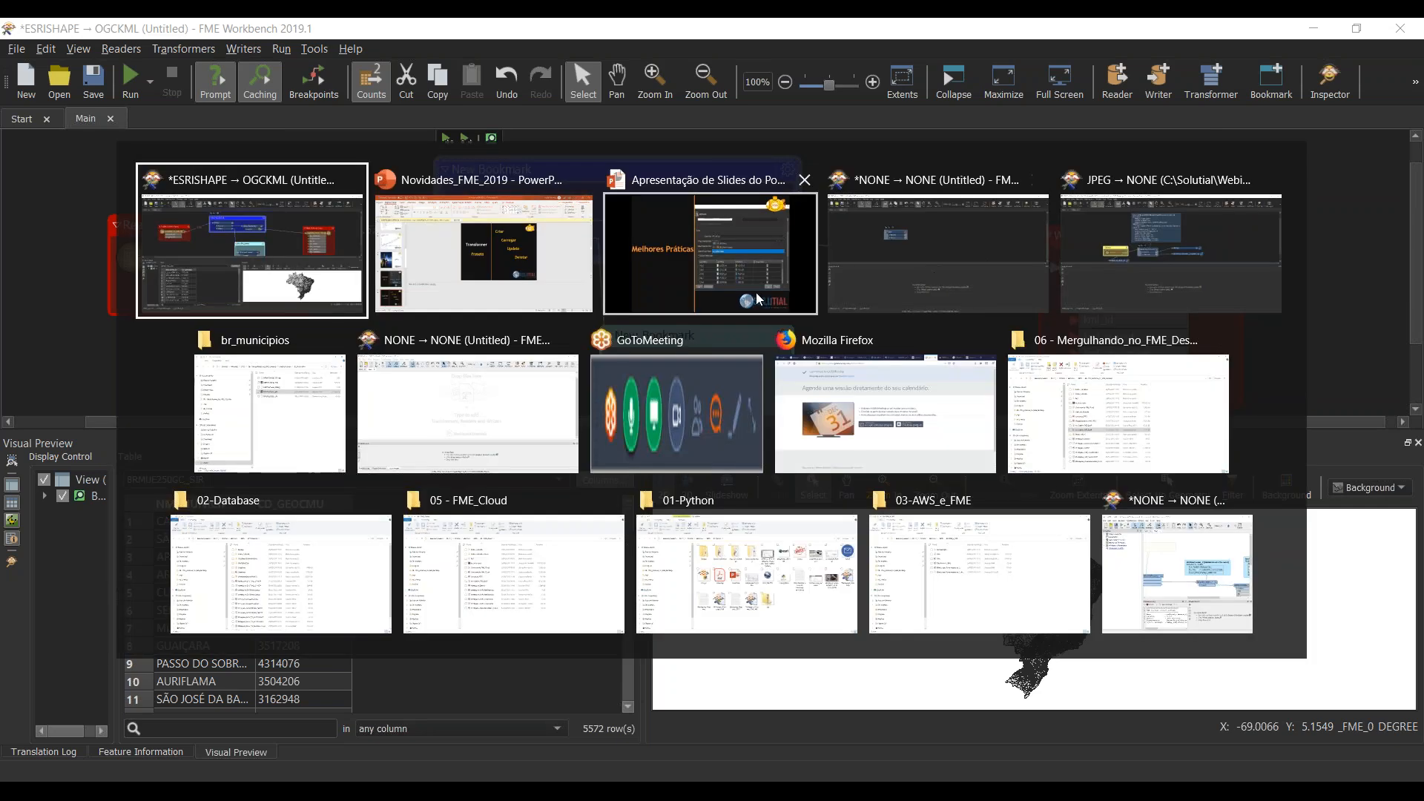
pyautogui.hotkey('alt', 'Tab')
pyautogui.hotkey('alt', 'Tab')
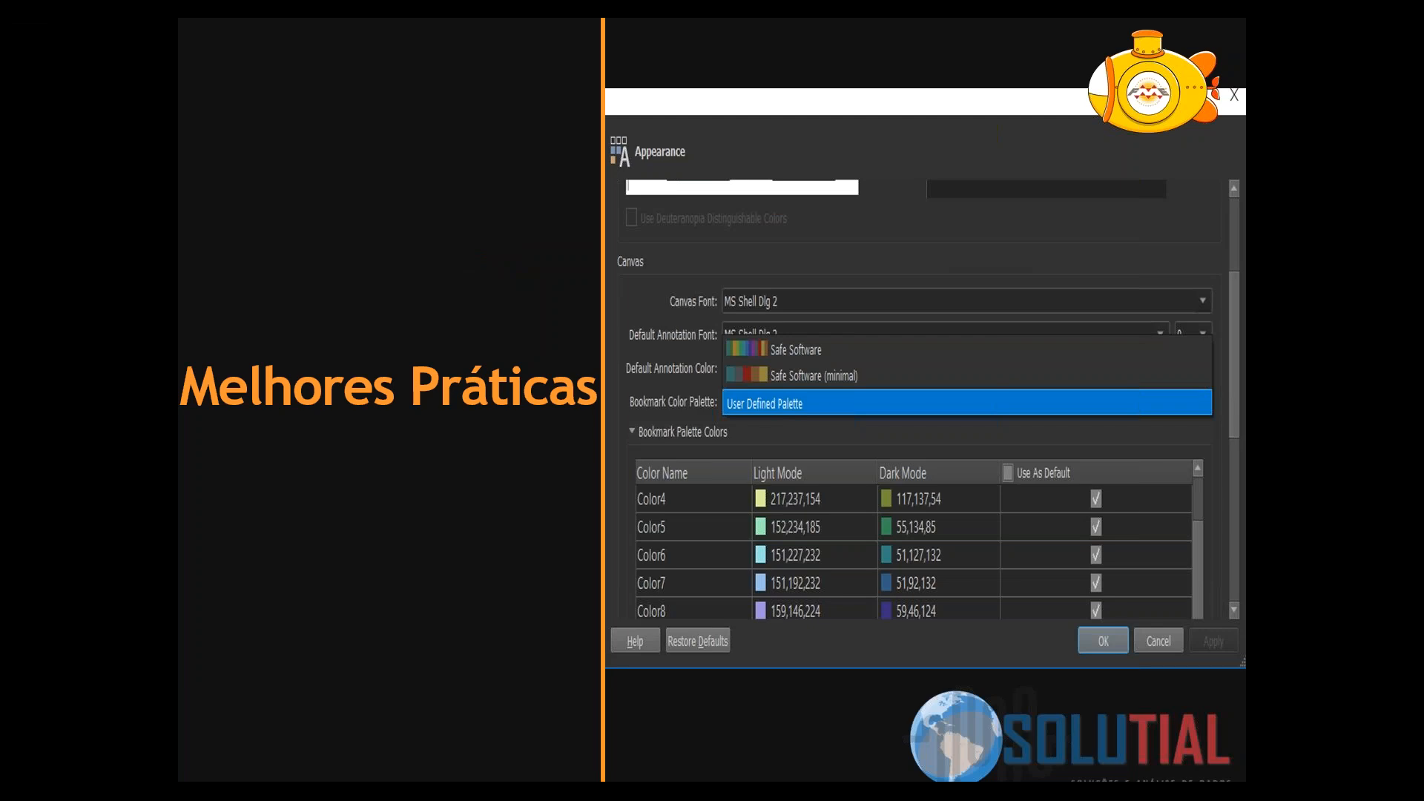
pyautogui.press('Right')
pyautogui.press('Left')
pyautogui.press('Right')
pyautogui.press('Right')
pyautogui.press('Right')
pyautogui.press('Right')
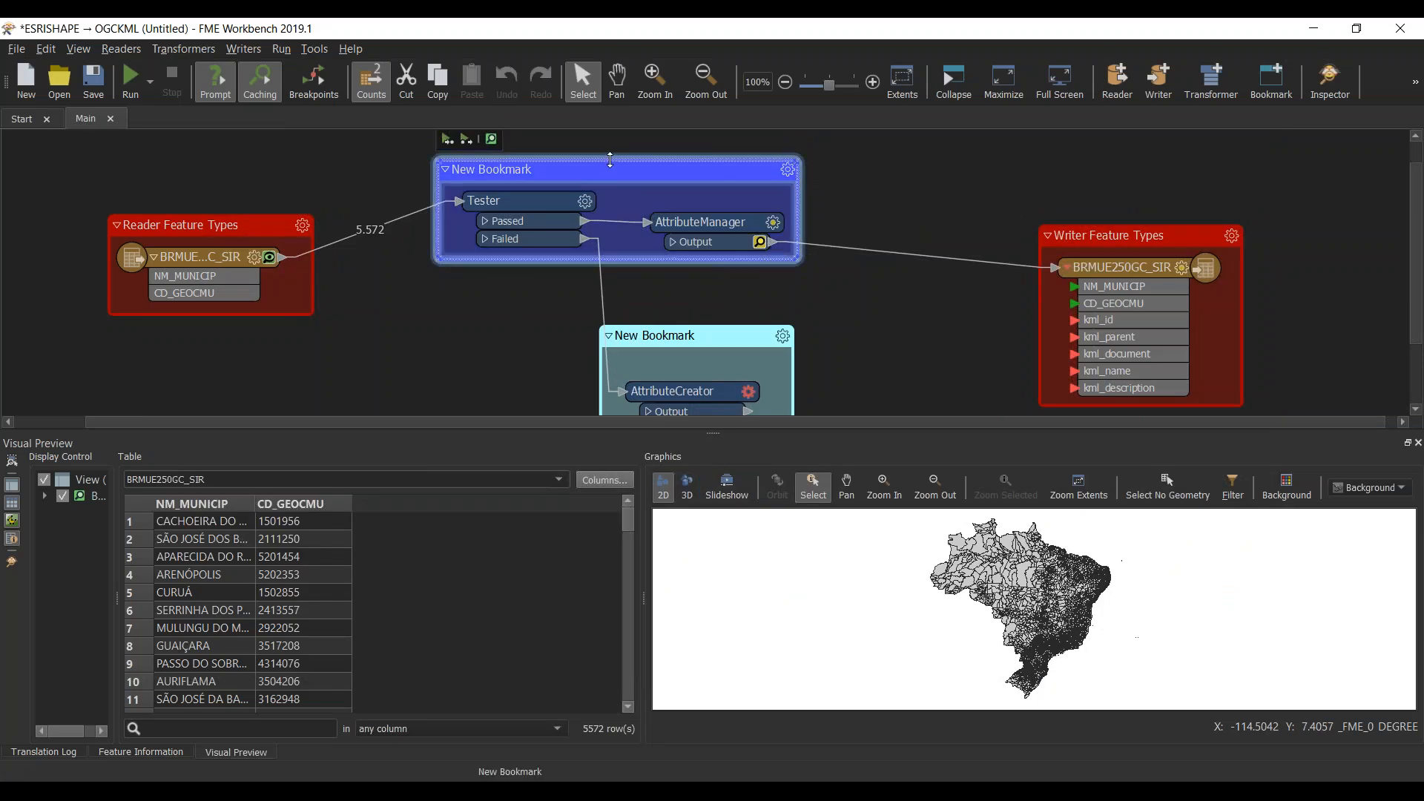
# Step: Extend the upper edge of the blue bookmark around the Tester and AttributeManager upward
pyautogui.moveTo(608, 157); pyautogui.dragTo(609, 141)
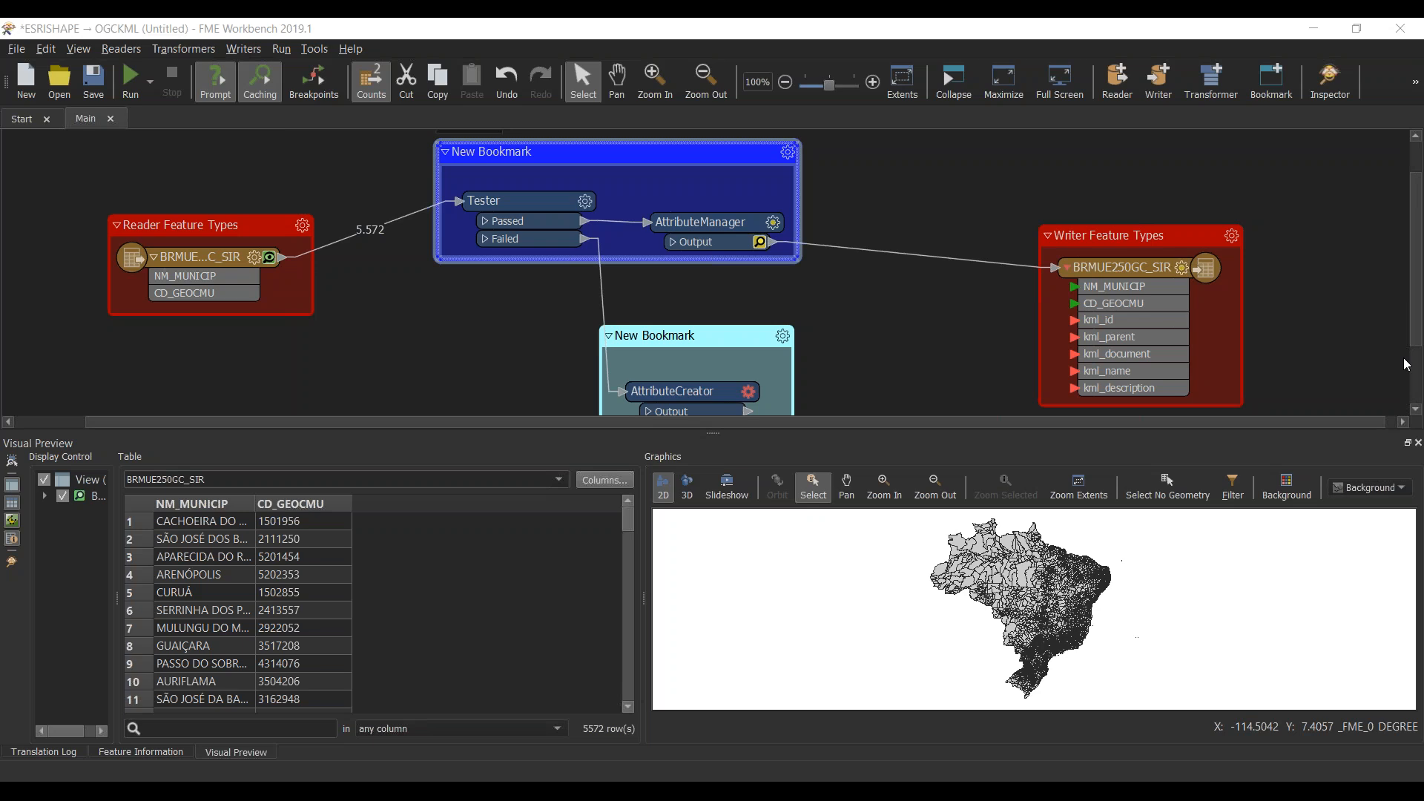
# Step: In the bookmark palette of the FME options, turn off use as default for Color2, Color3, Color4 and Color5
pyautogui.click(316, 50)
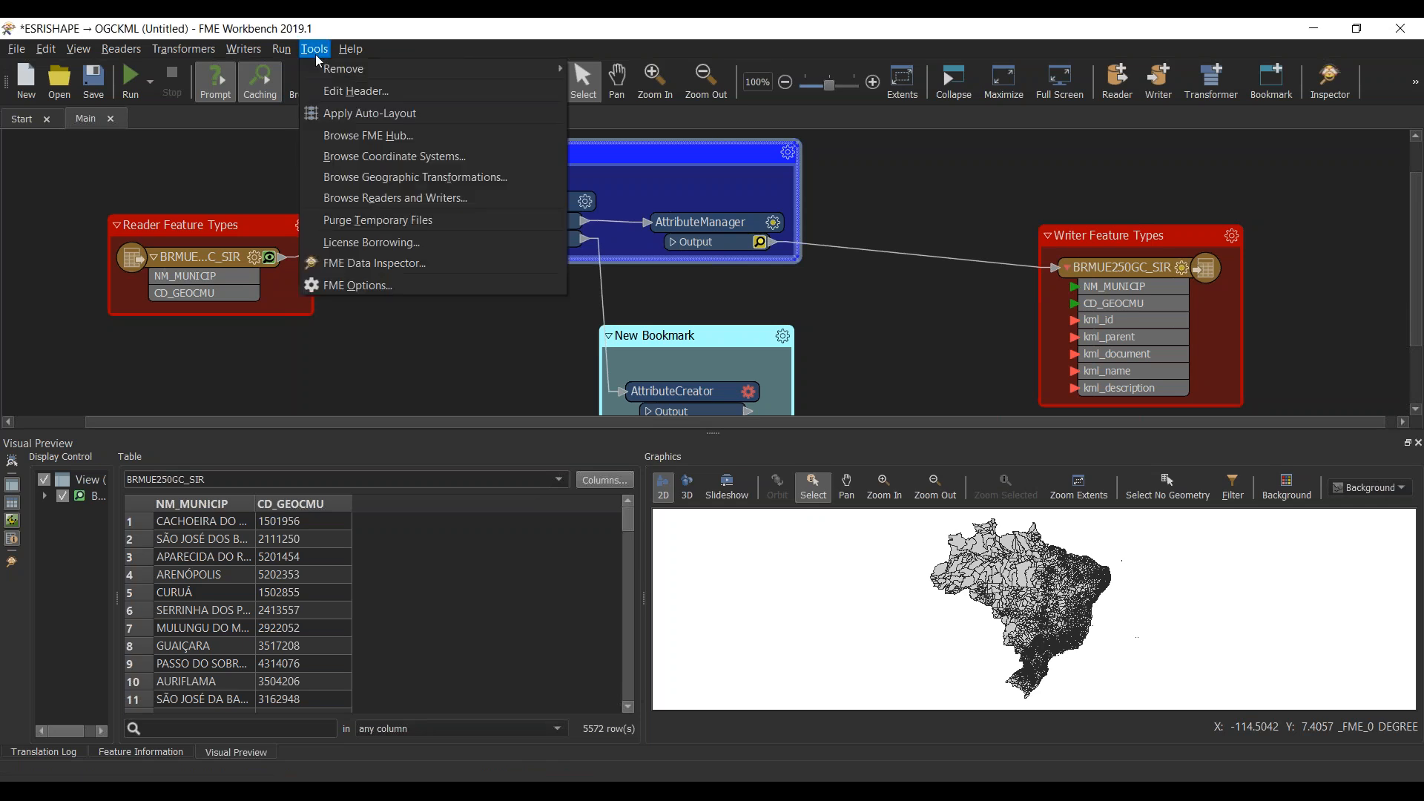
pyautogui.click(370, 286)
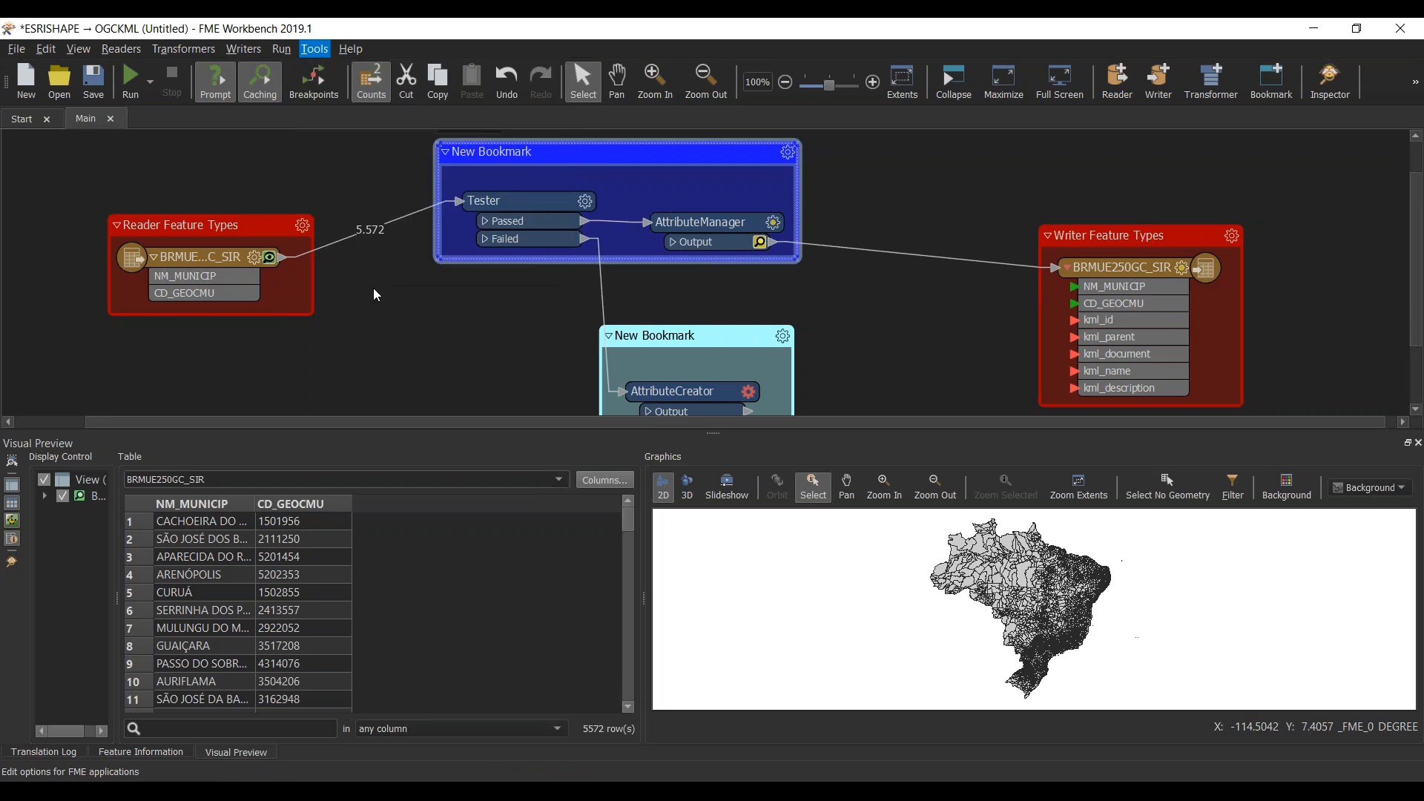
pyautogui.moveTo(1180, 319); pyautogui.dragTo(1181, 413)
pyautogui.scroll(2, 883, 436)
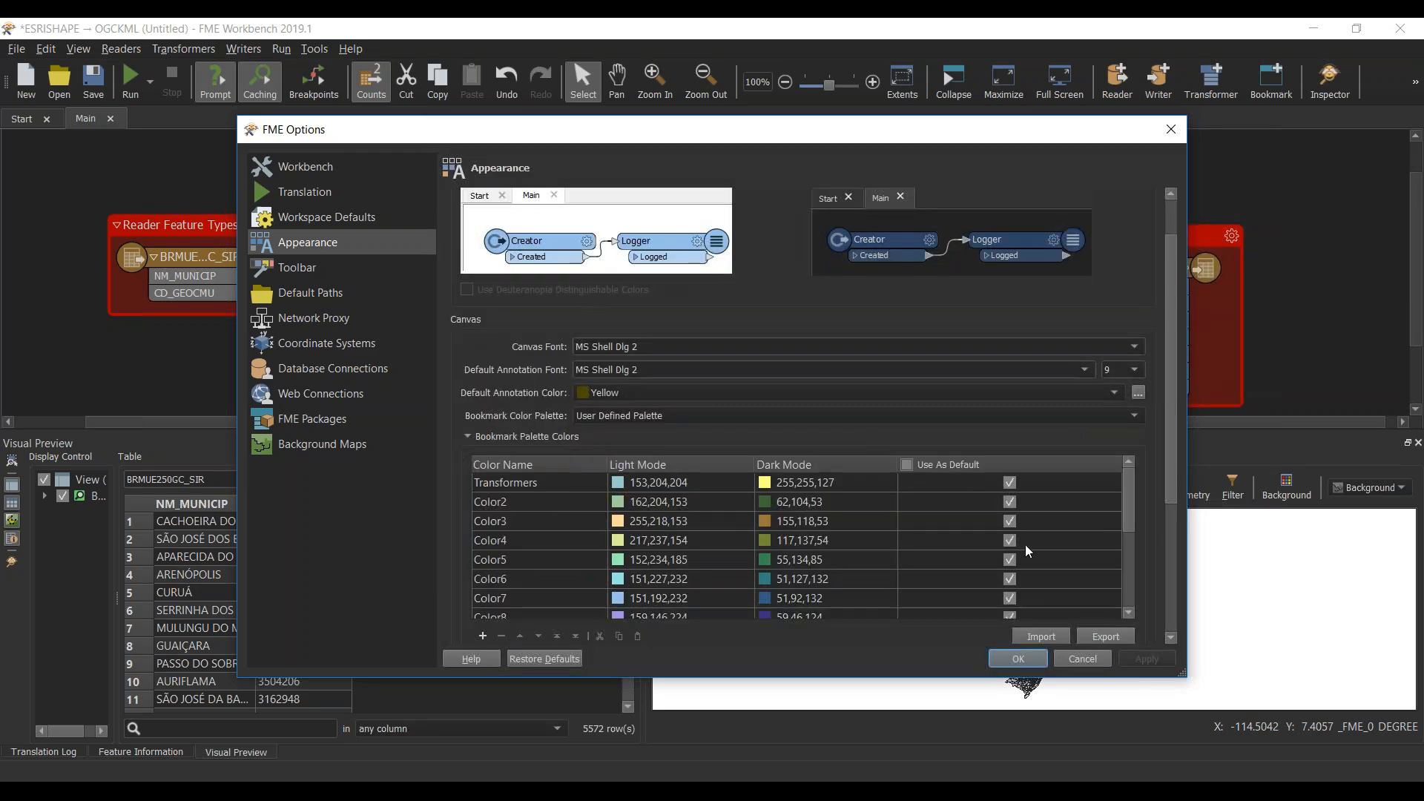
pyautogui.click(1010, 501)
pyautogui.click(1009, 520)
pyautogui.click(1010, 540)
pyautogui.click(1010, 561)
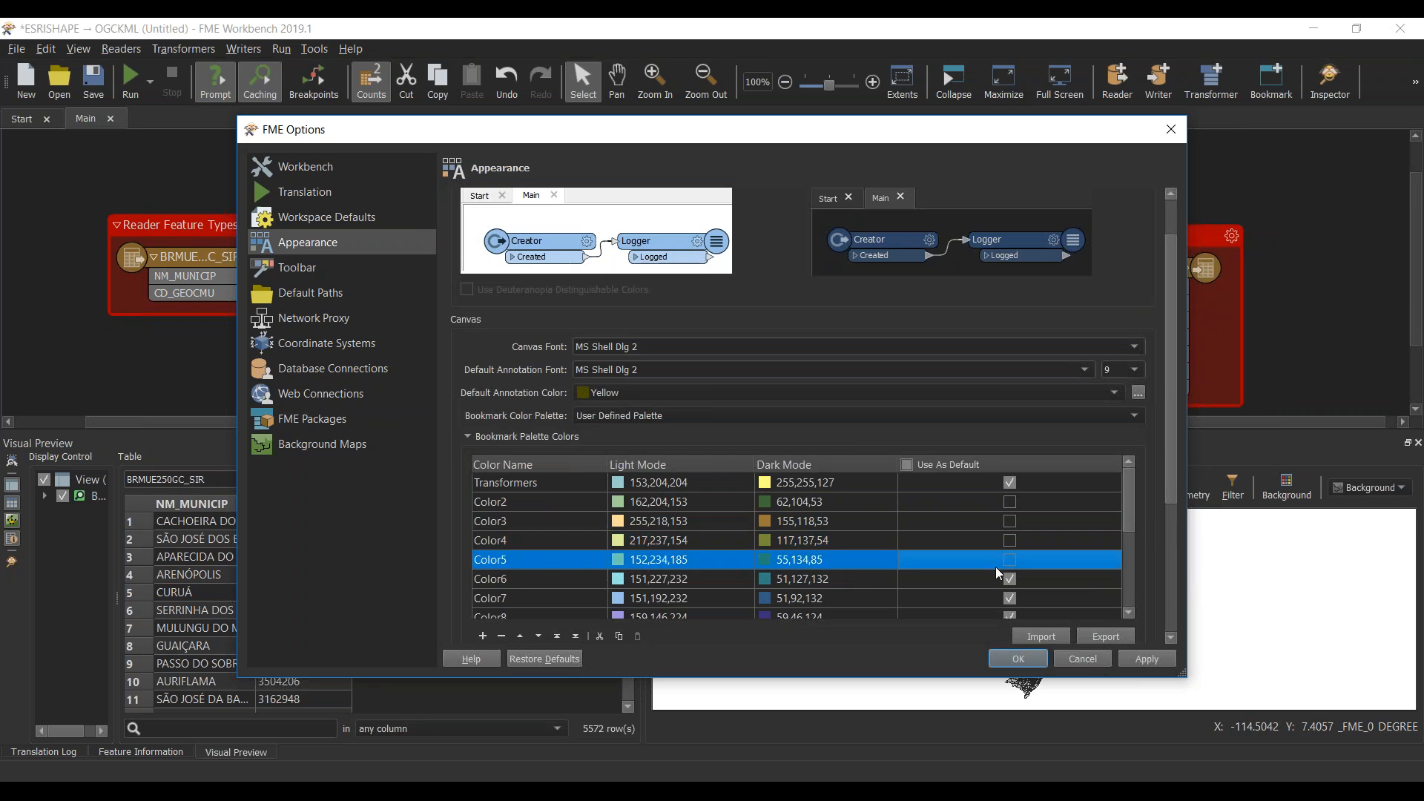
# Step: Add a new color named 'Validação Geométrica' at the end of the bookmark palette
pyautogui.scroll(-4, 866, 561)
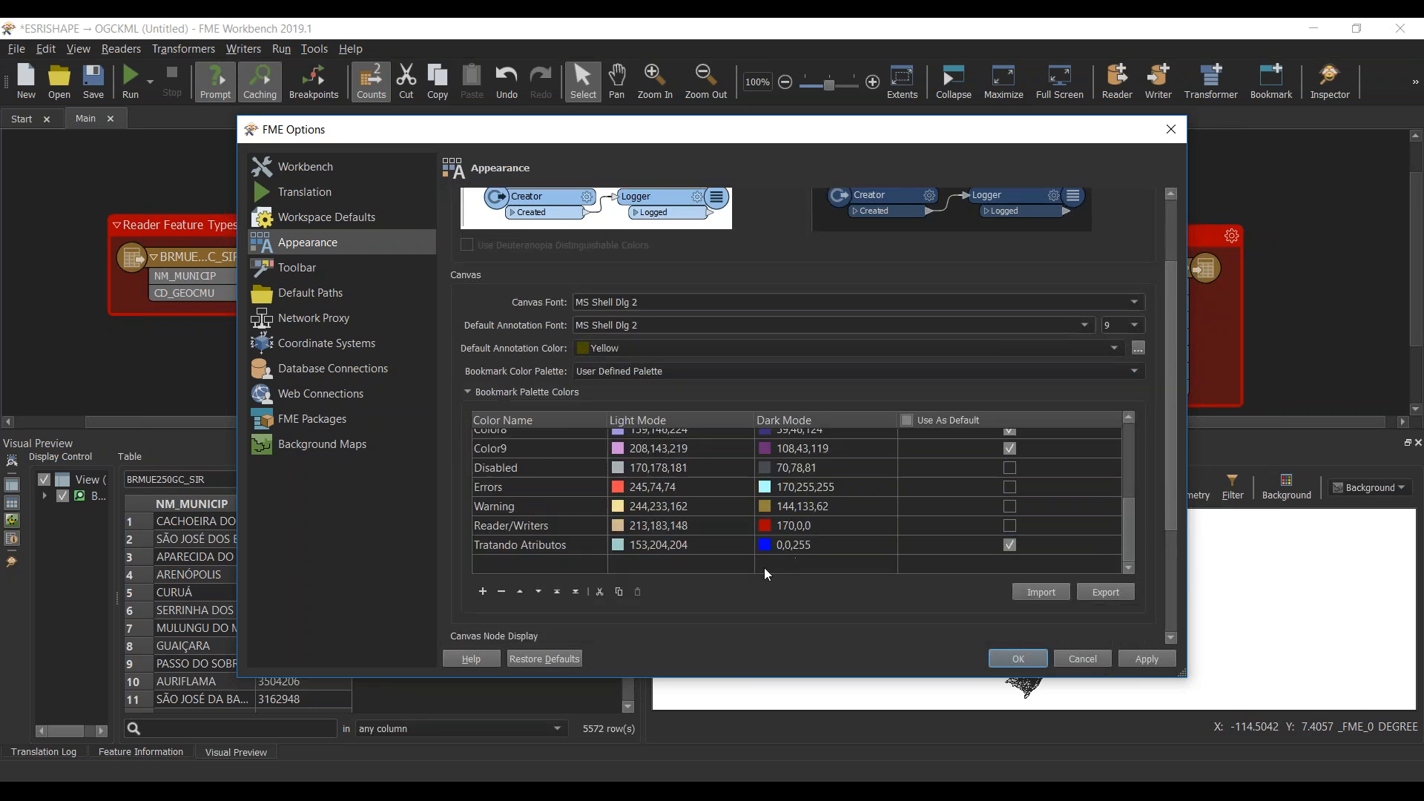
pyautogui.click(558, 560)
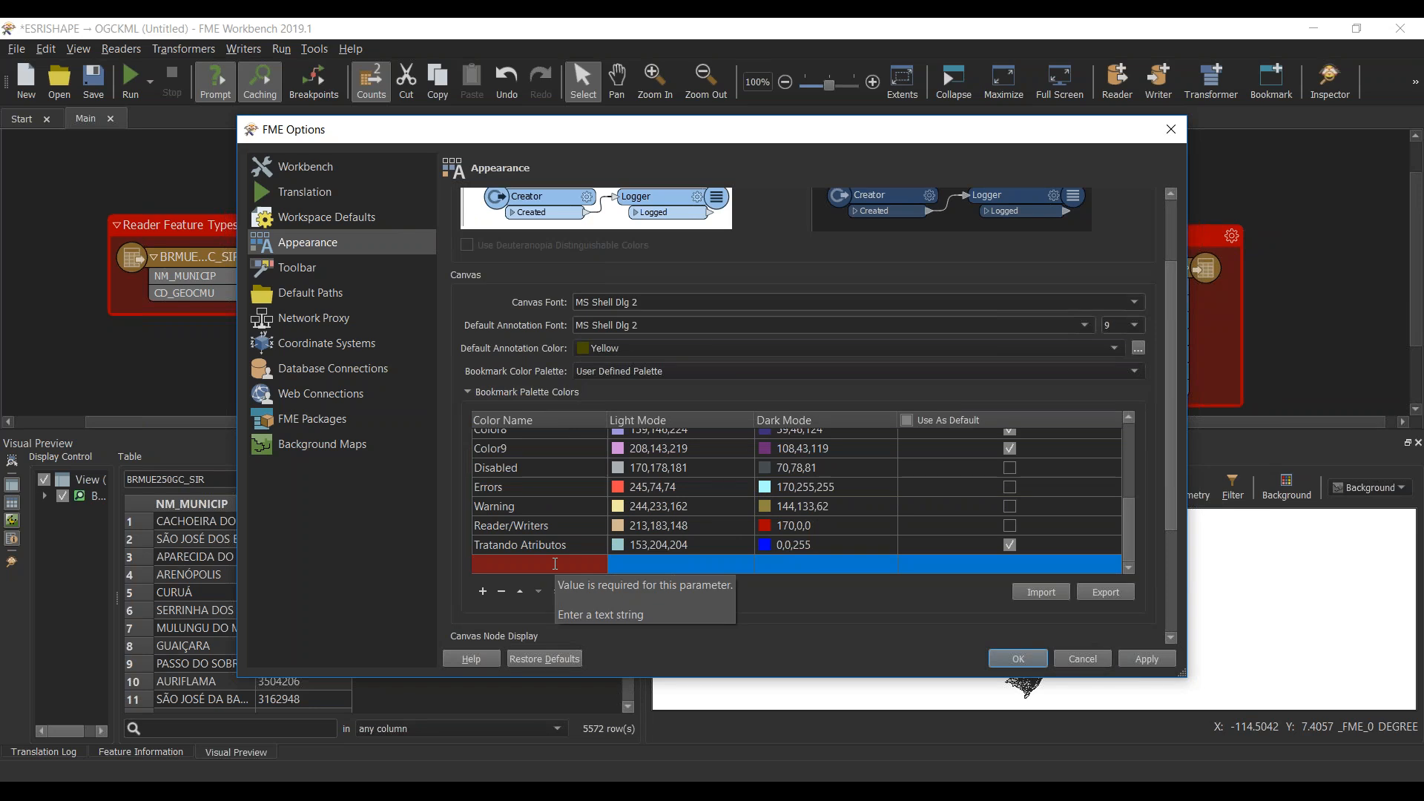
pyautogui.write('Validação Geométrica')
pyautogui.click(779, 564)
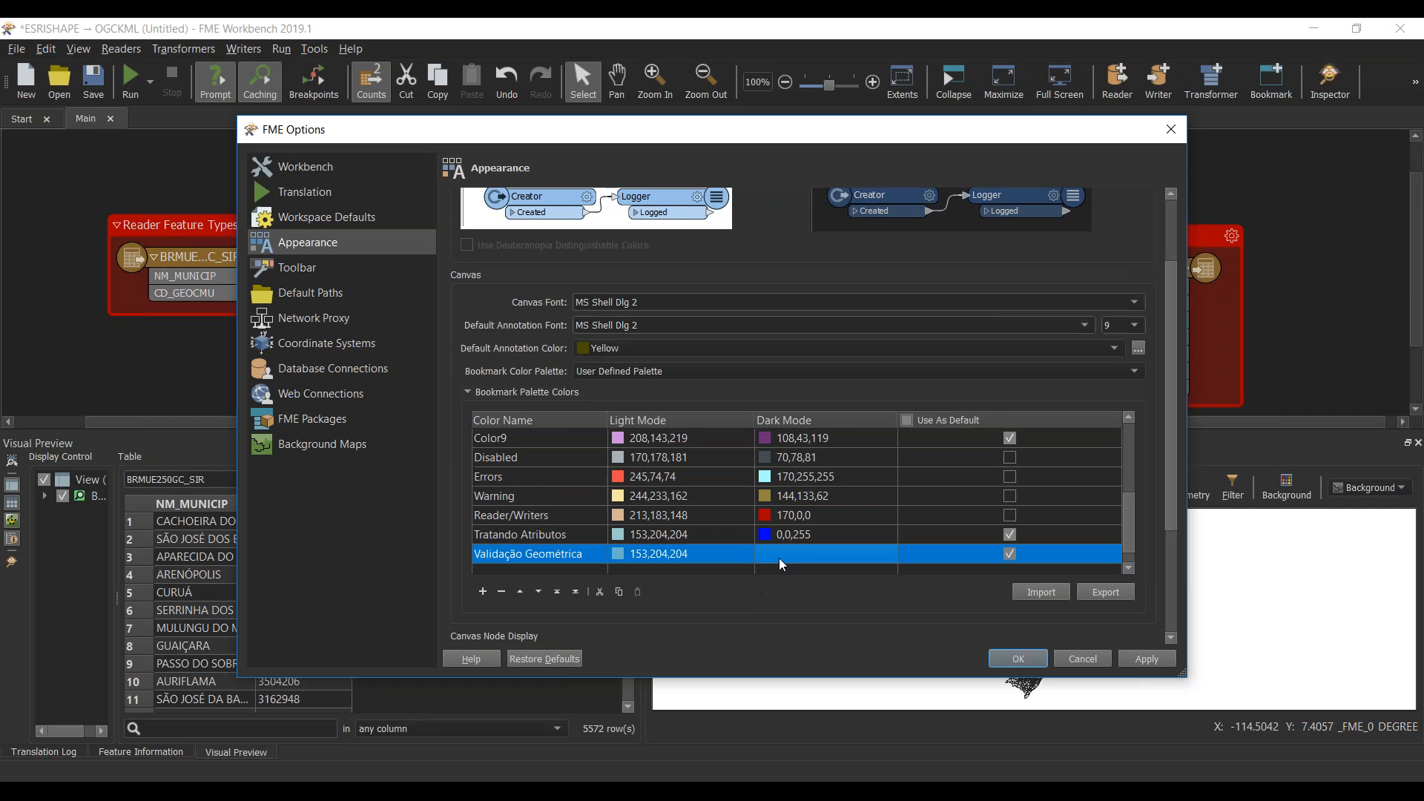
# Step: Set the light mode color of 'Validação Geométrica' to white (255,255,255)
pyautogui.click(681, 554)
pyautogui.click(742, 553)
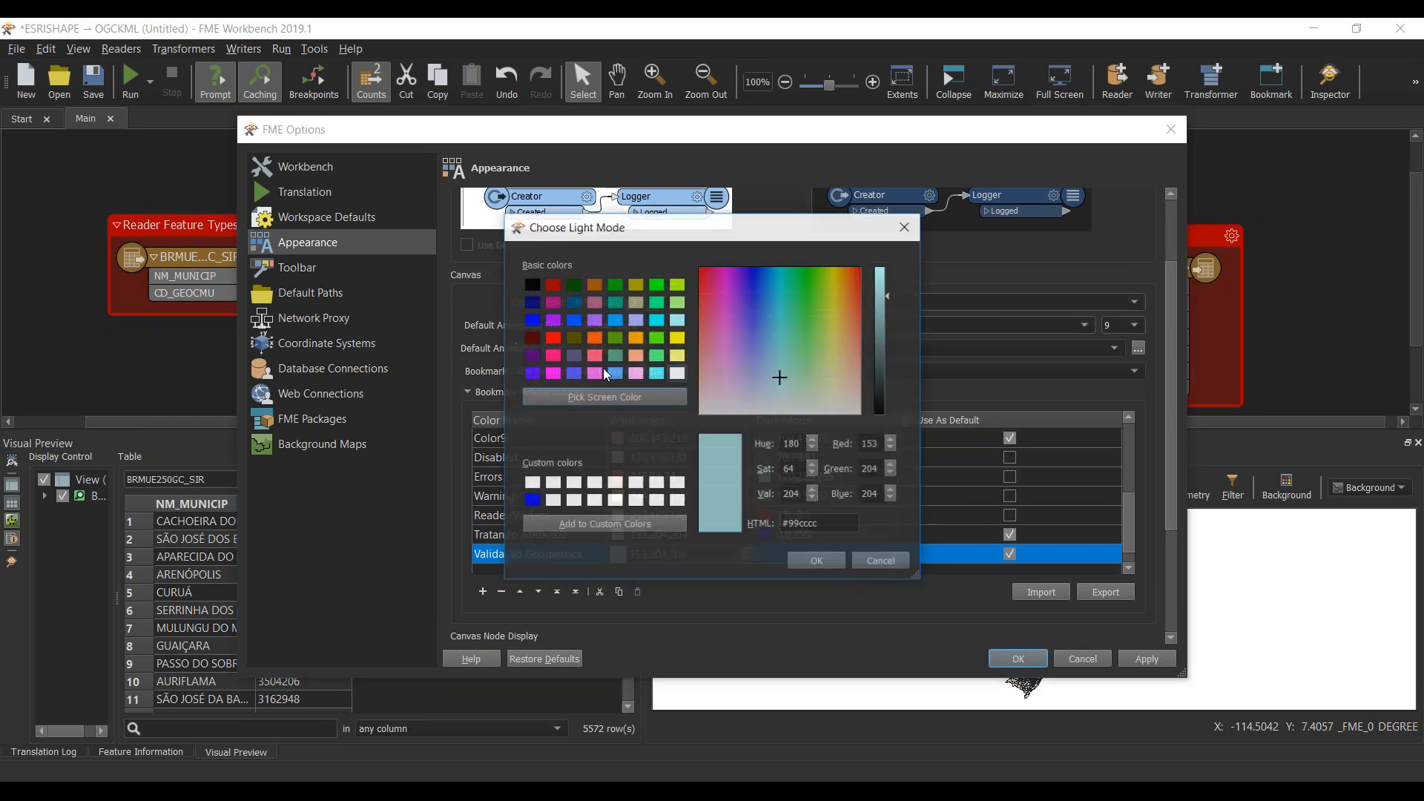
pyautogui.click(677, 373)
pyautogui.click(809, 560)
# Step: Set the dark mode color of 'Validação Geométrica' to green (0,255,0) and accept the options
pyautogui.click(825, 541)
pyautogui.click(838, 552)
pyautogui.click(891, 554)
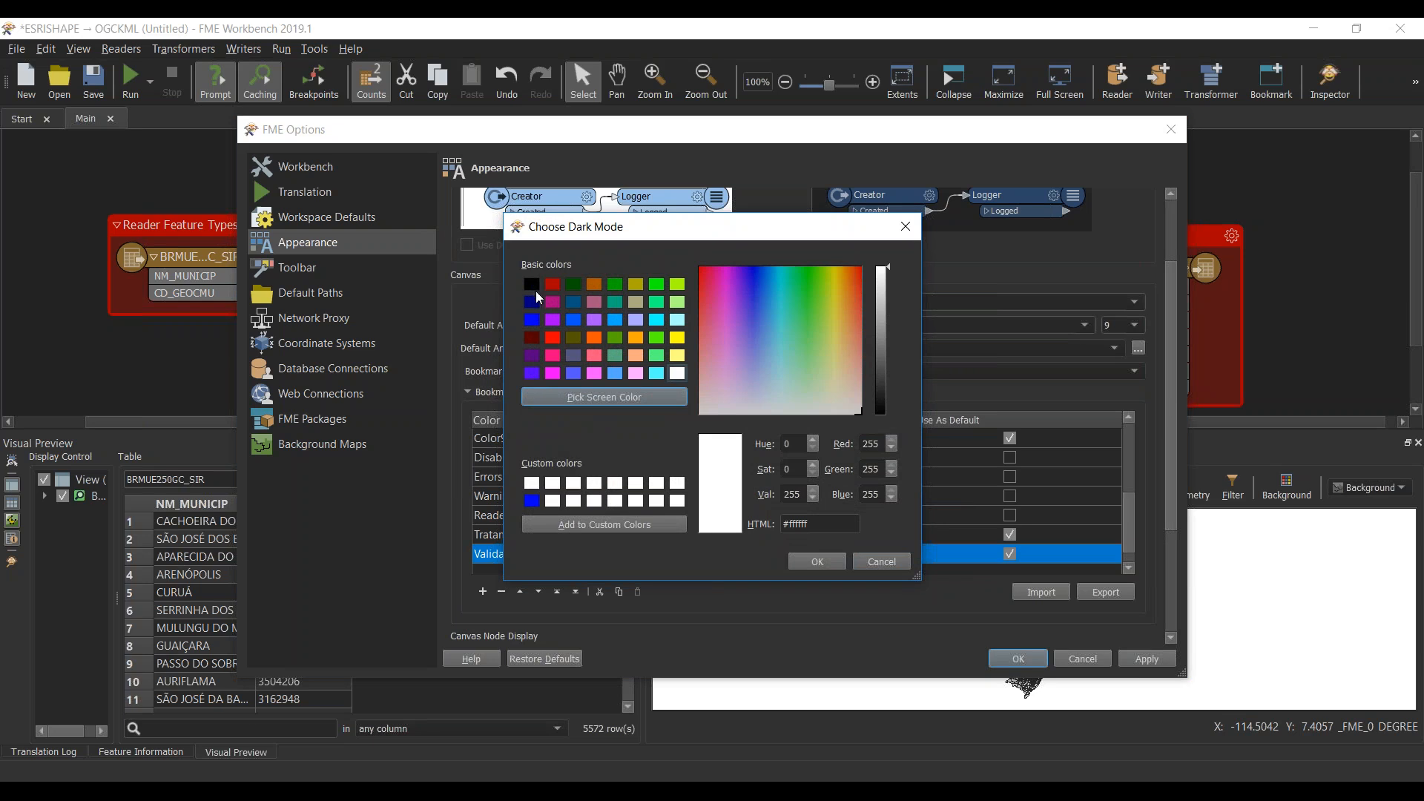
pyautogui.click(657, 291)
pyautogui.click(816, 562)
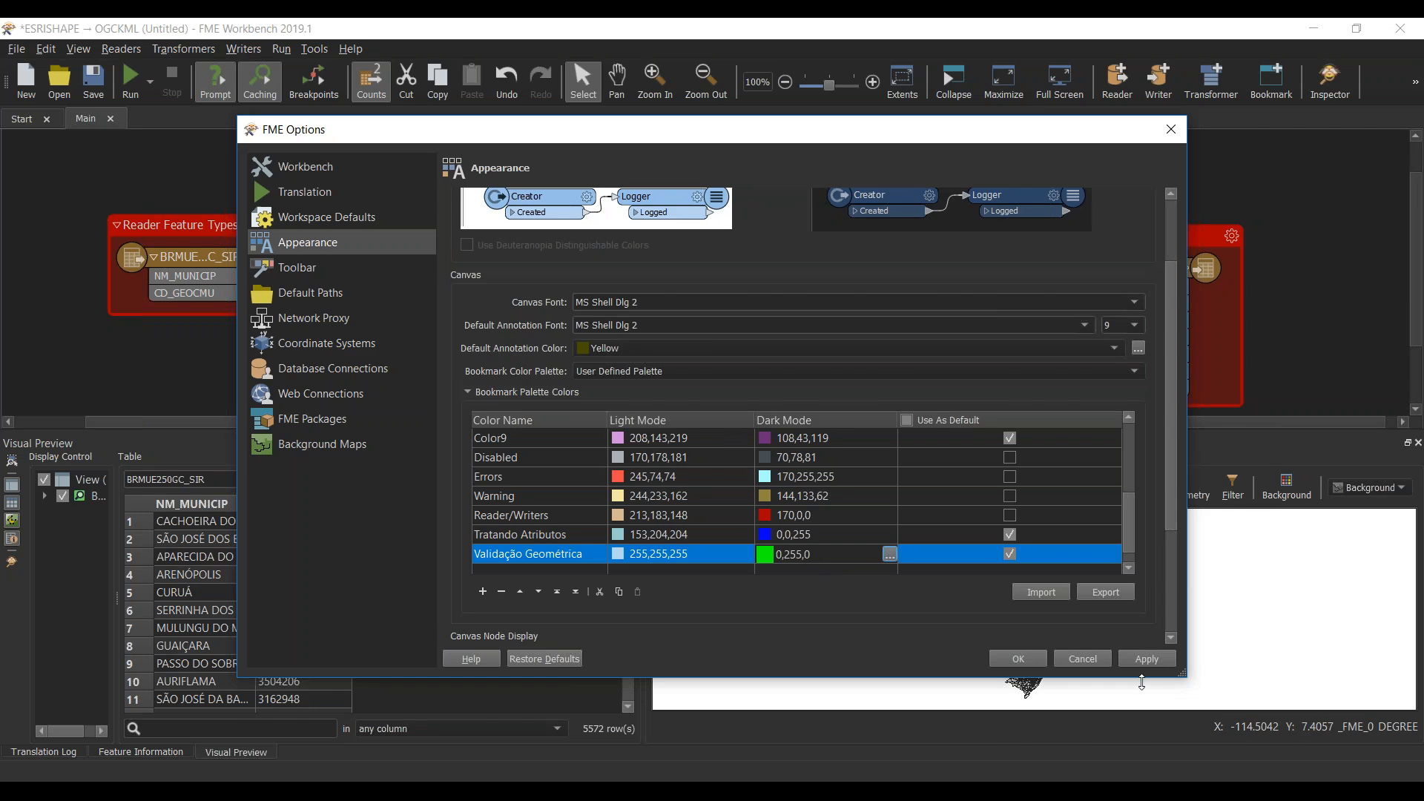
pyautogui.click(1018, 657)
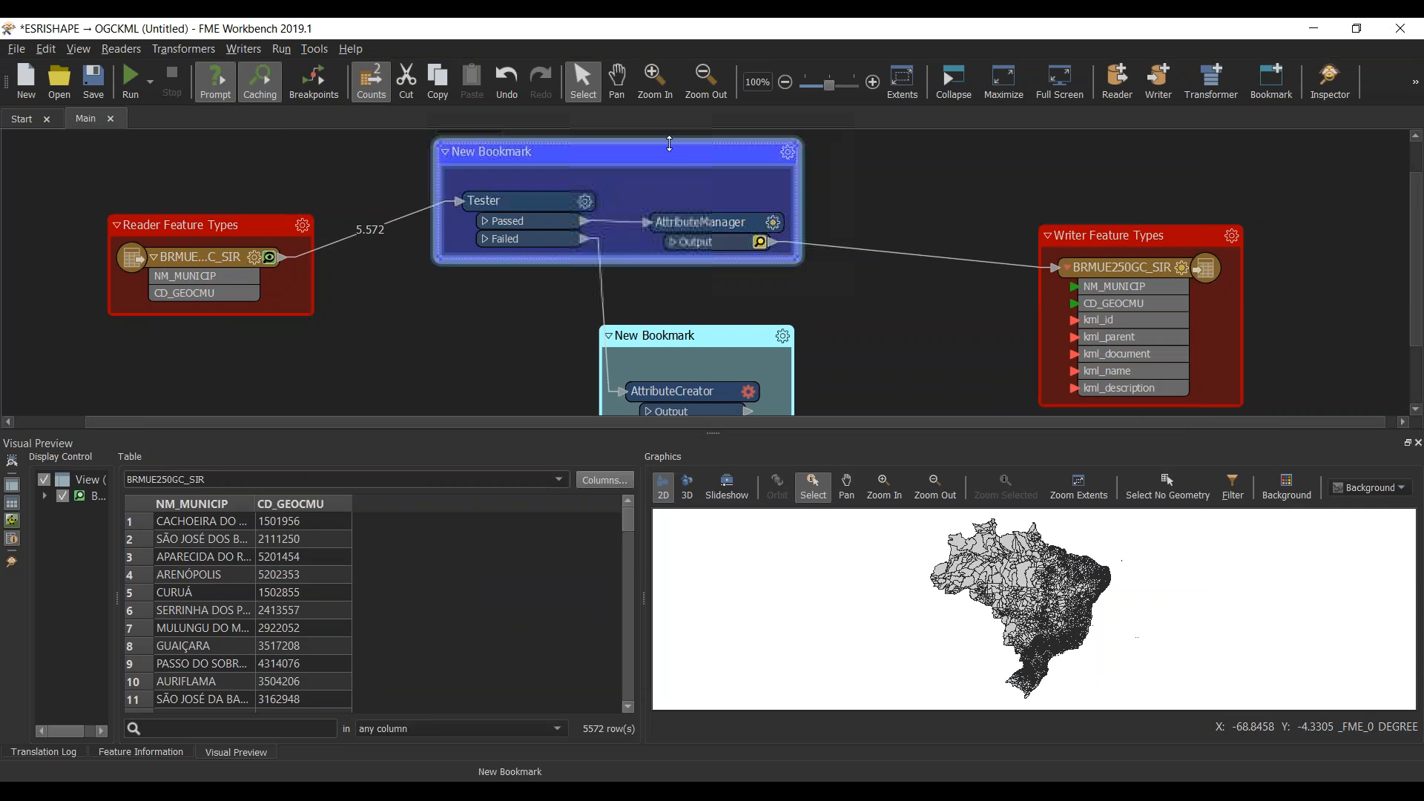
# Step: Change the color of the bookmark around the Tester and AttributeManager to 'Validação Geométrica'
pyautogui.doubleClick(733, 153)
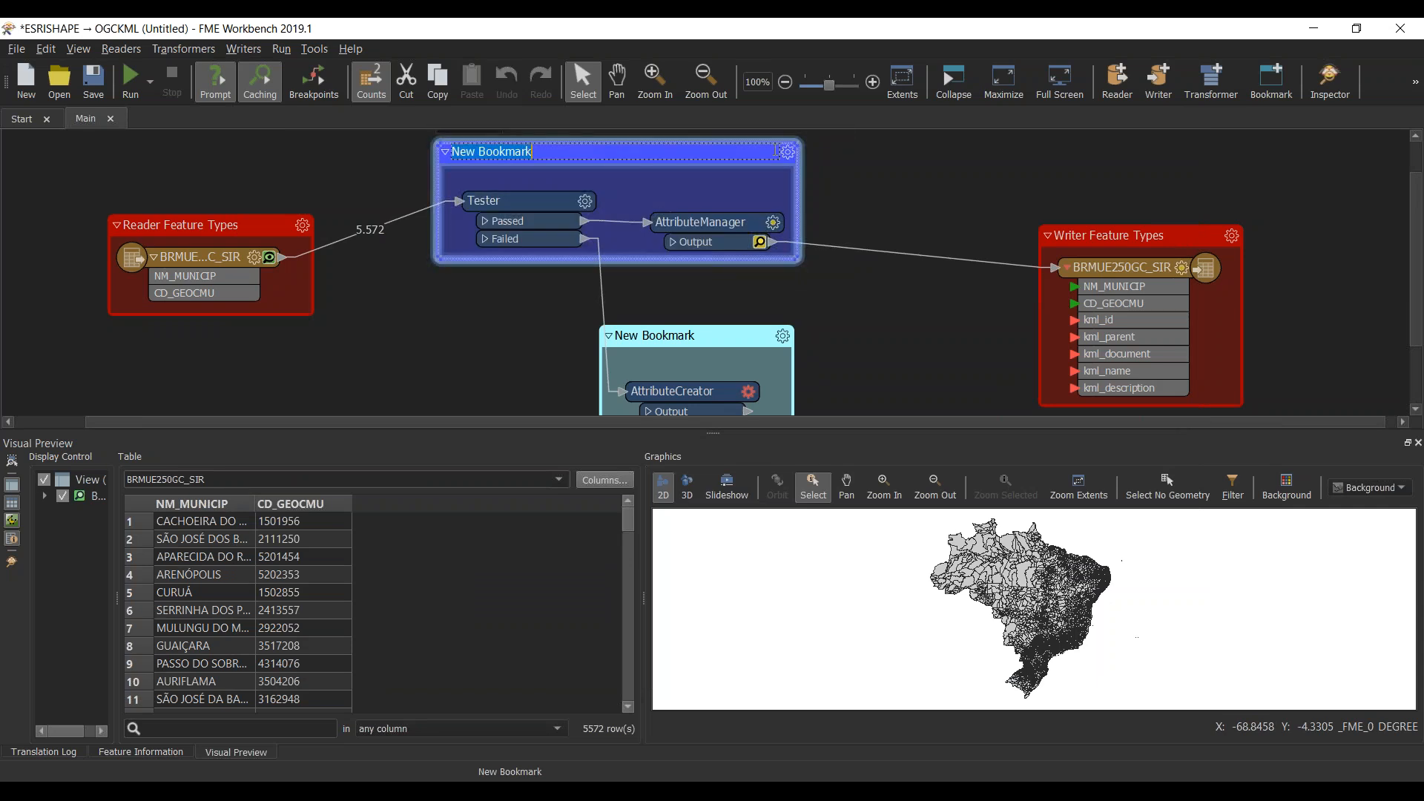
pyautogui.click(787, 152)
pyautogui.click(772, 393)
pyautogui.click(750, 412)
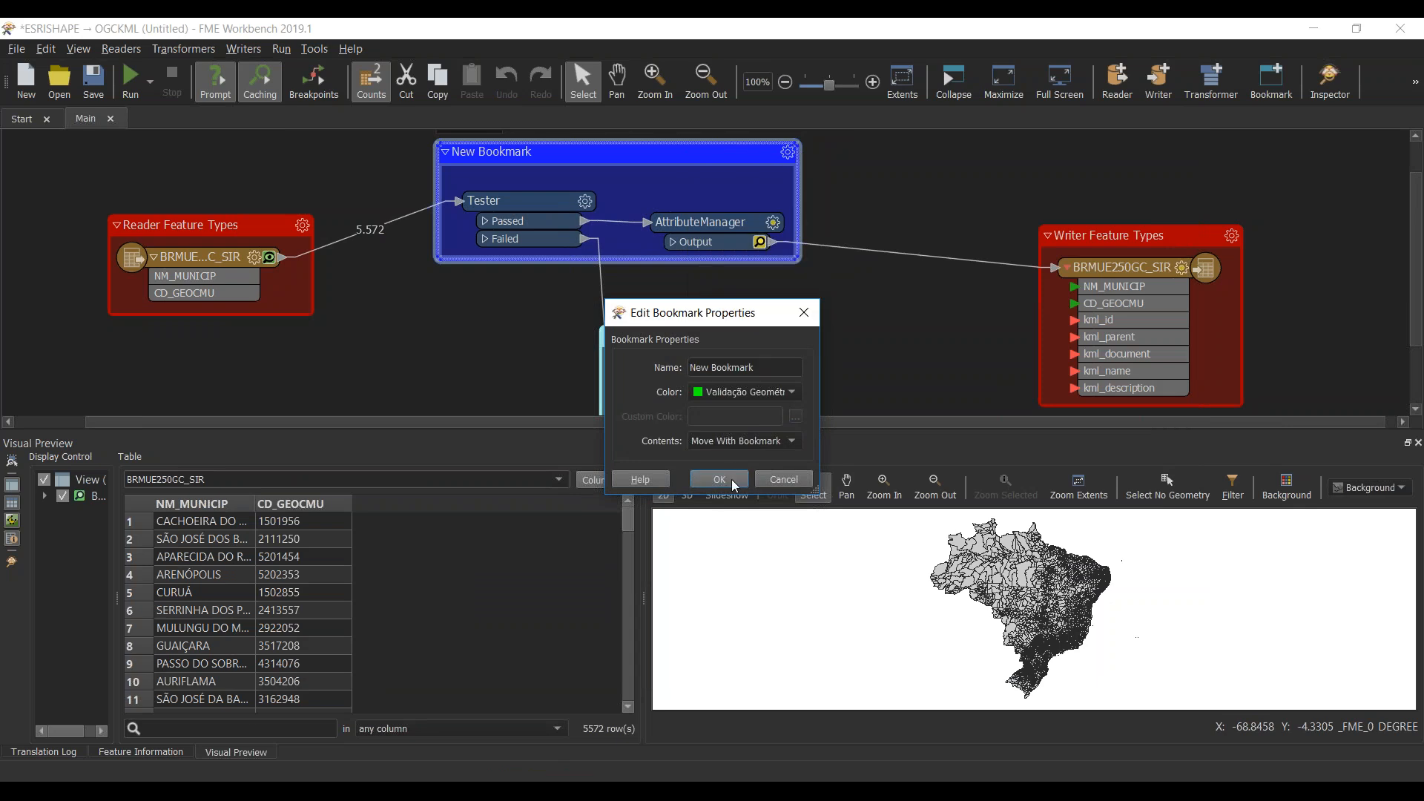
pyautogui.click(732, 480)
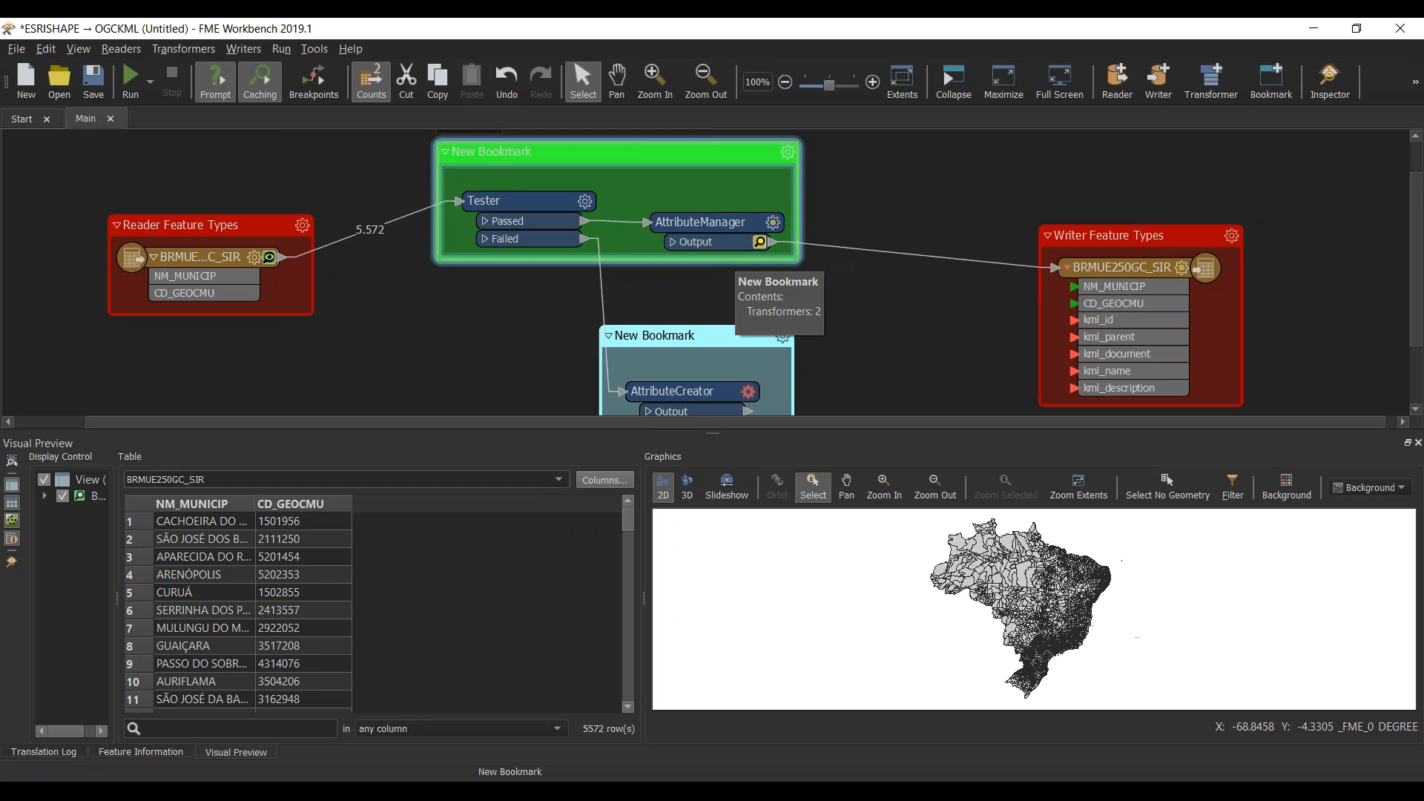
# Step: Collapse the green bookmark, move it around the canvas as a block, and expand it again
pyautogui.click(445, 153)
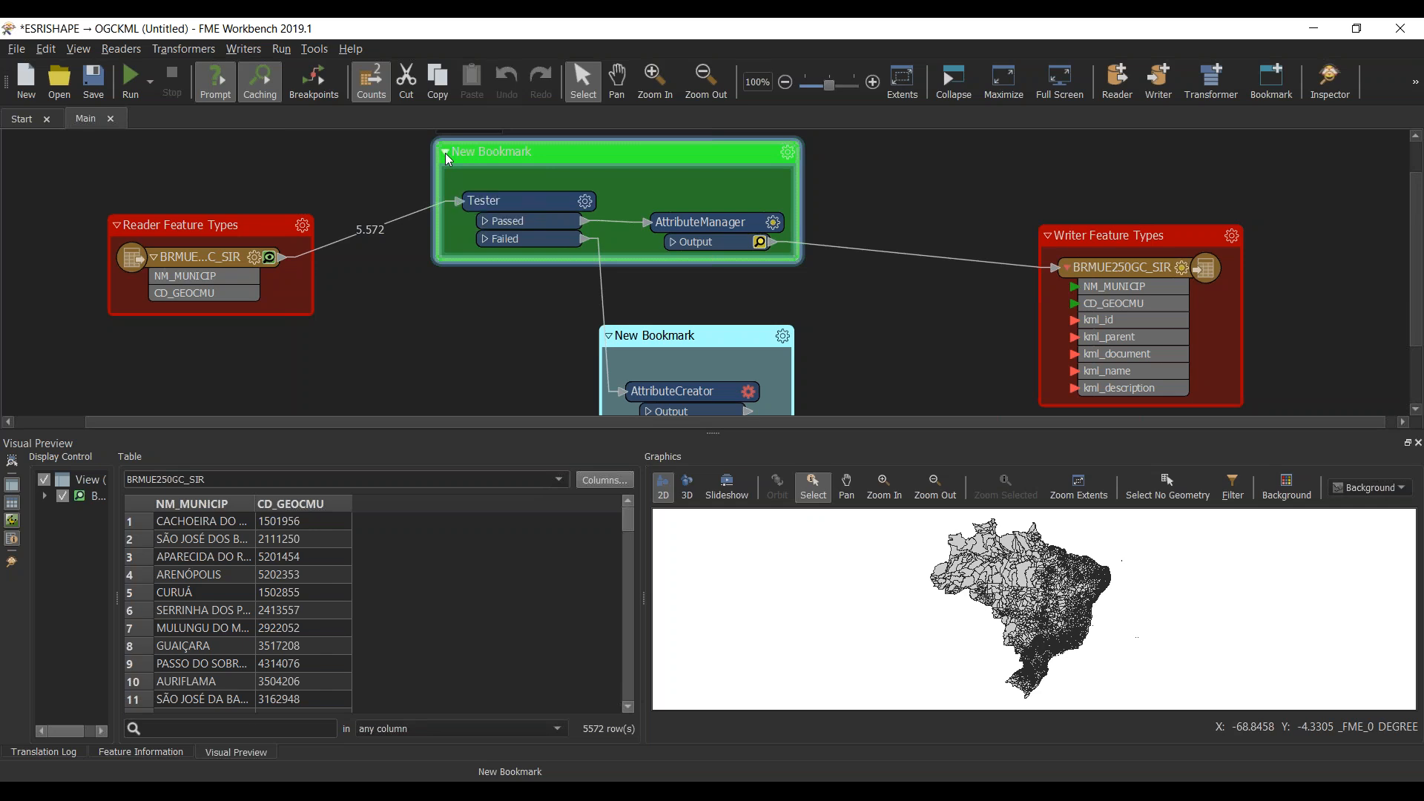
pyautogui.moveTo(514, 155); pyautogui.dragTo(539, 228)
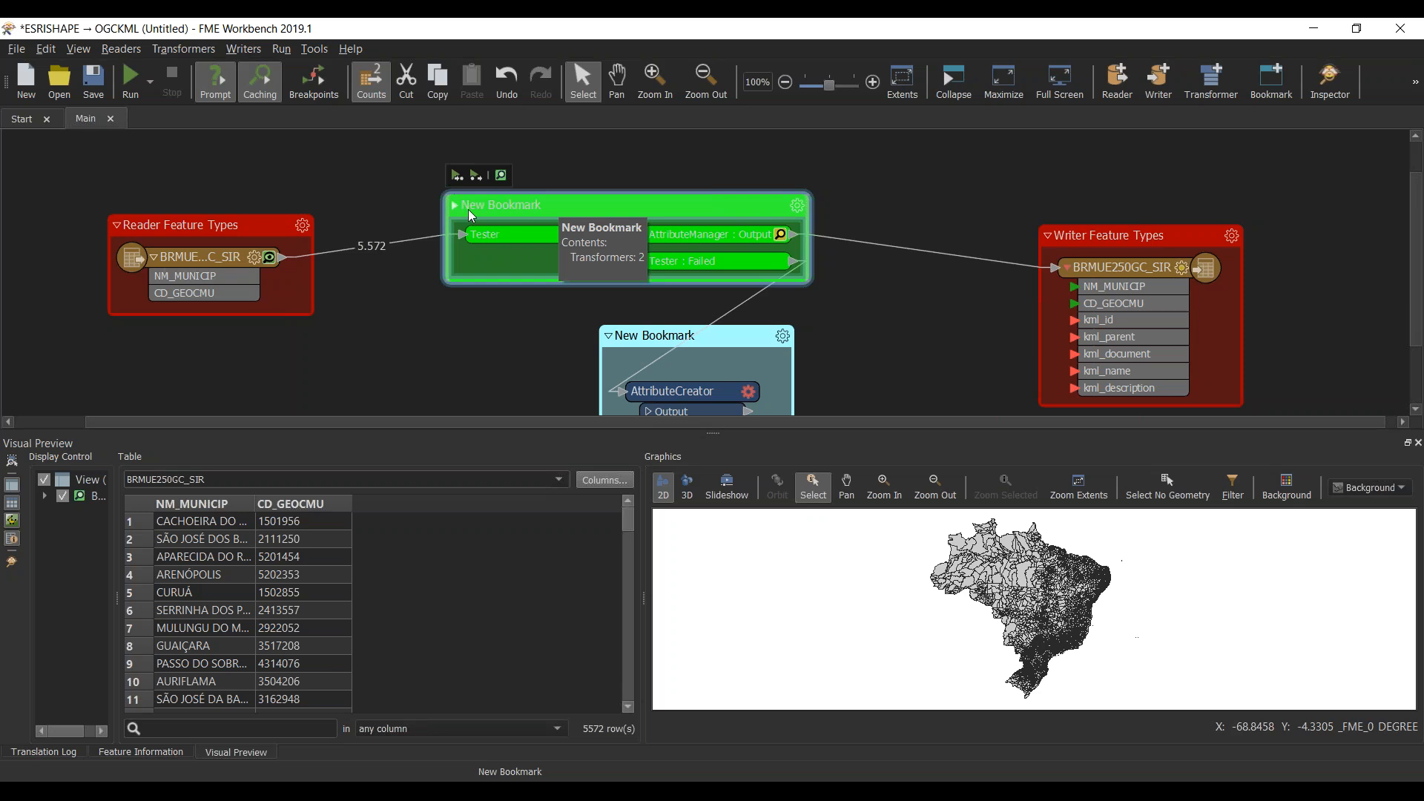
pyautogui.moveTo(567, 208); pyautogui.dragTo(538, 172)
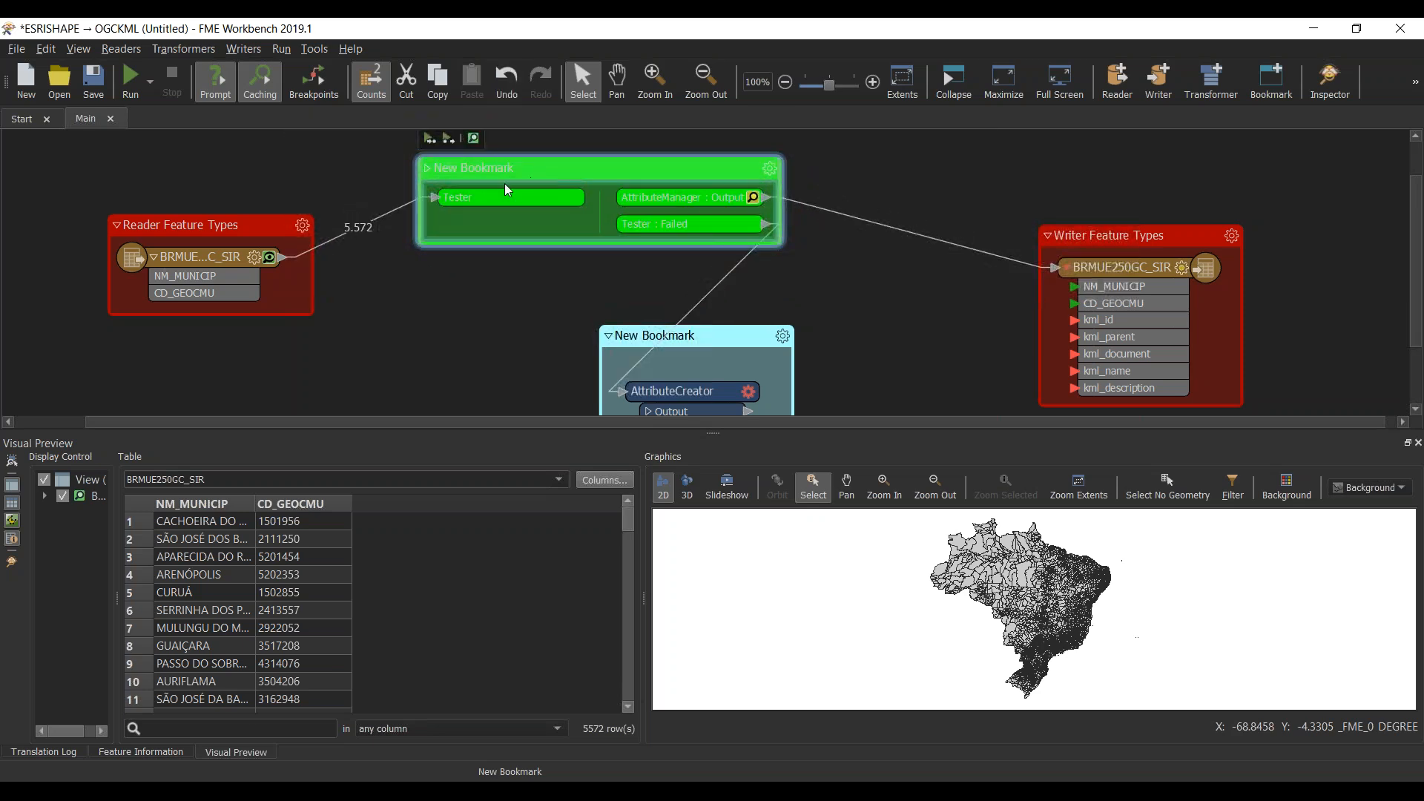
pyautogui.click(429, 170)
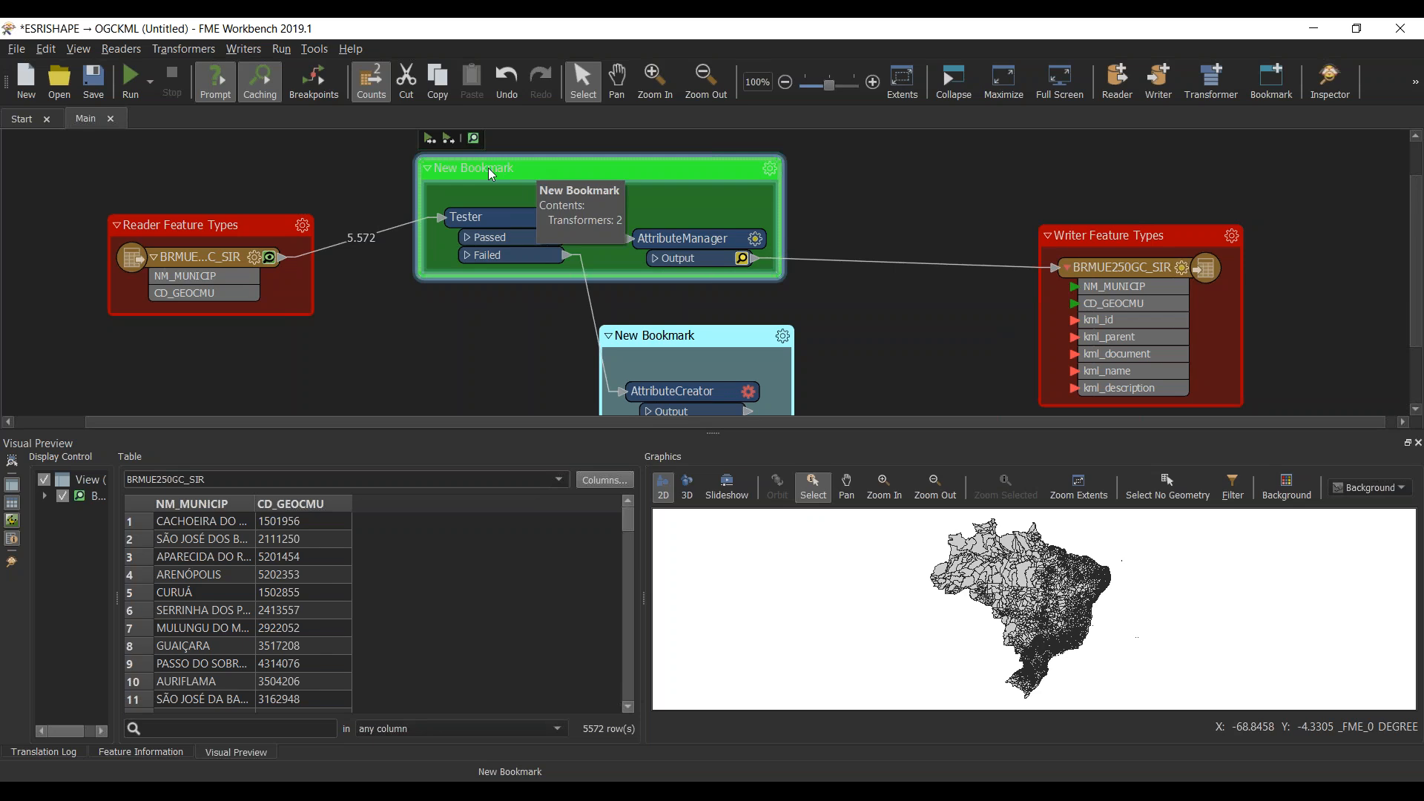
# Step: Reposition the green bookmark while collapsed, expand it, and line up the Reader Feature Types bookmark beside it
pyautogui.click(426, 168)
pyautogui.moveTo(527, 172); pyautogui.dragTo(440, 215)
pyautogui.scroll(-1, 532, 304)
pyautogui.moveTo(260, 343); pyautogui.dragTo(221, 317)
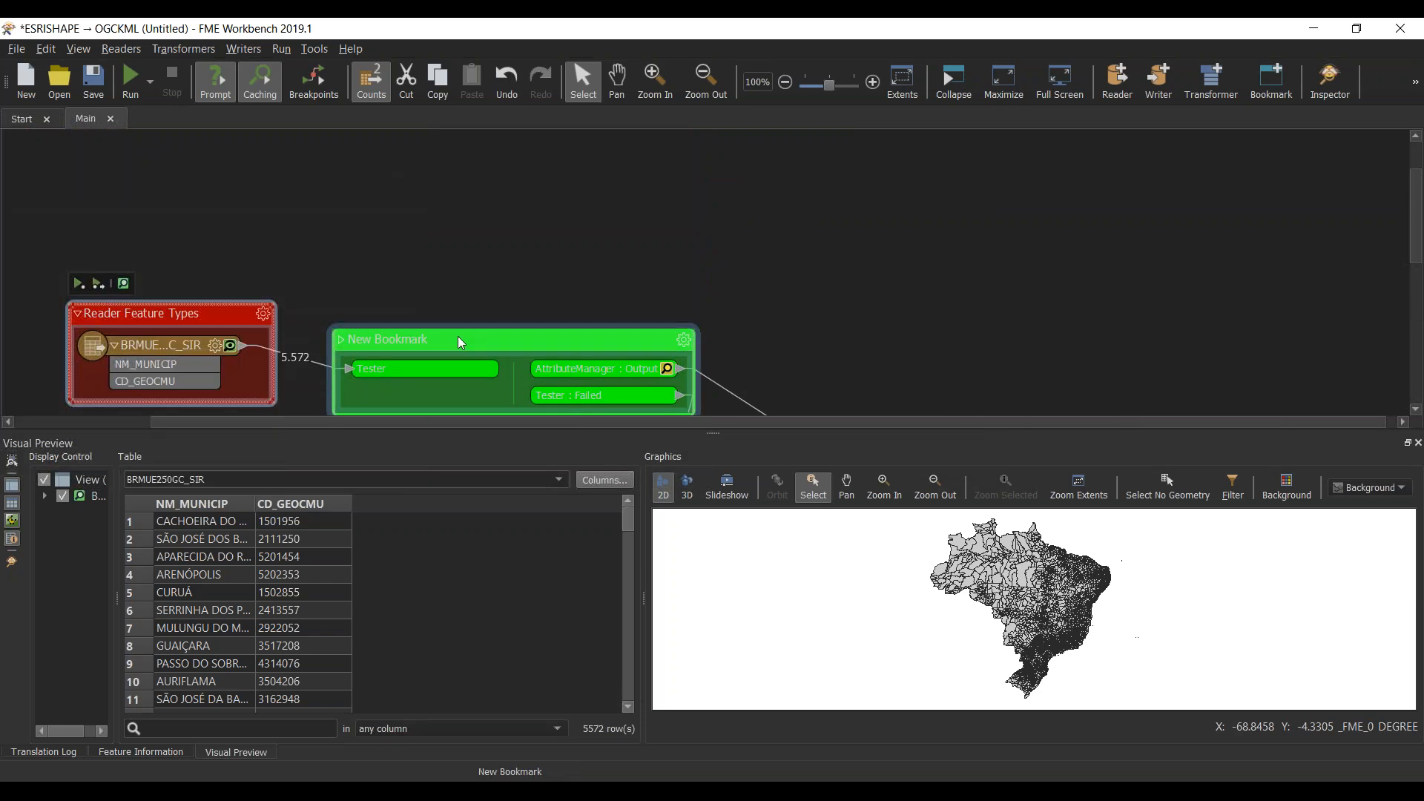
pyautogui.moveTo(459, 339); pyautogui.dragTo(483, 179)
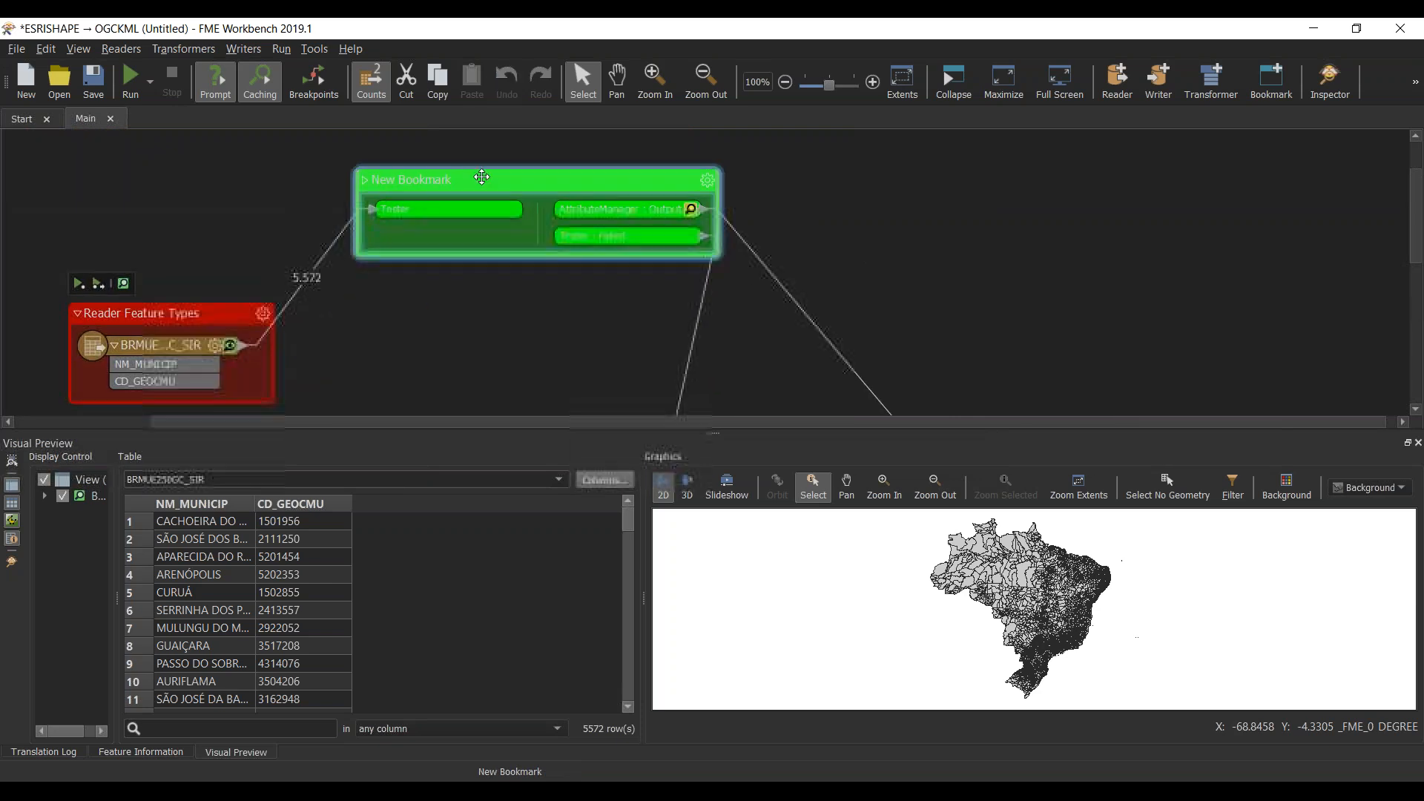
pyautogui.click(367, 179)
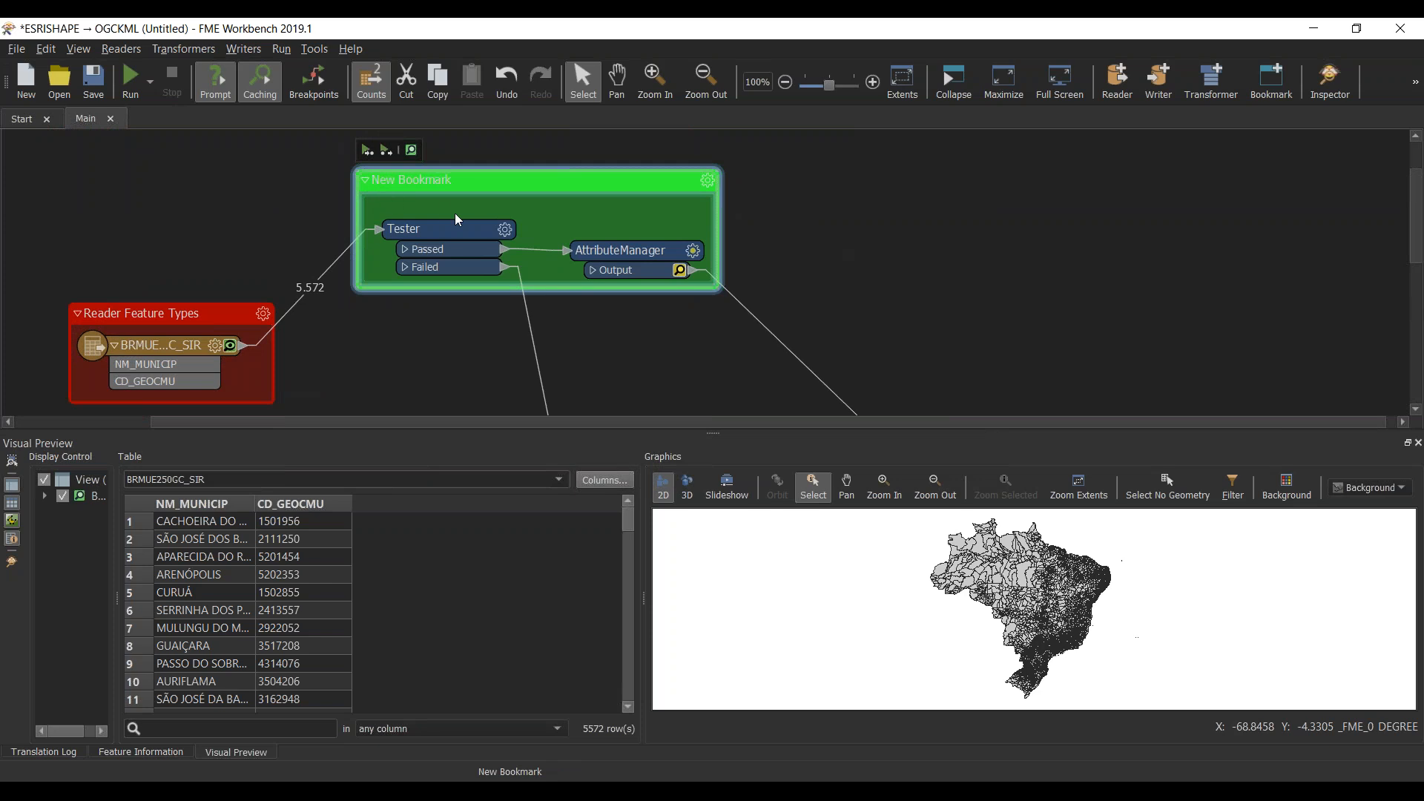
pyautogui.moveTo(241, 318); pyautogui.dragTo(225, 200)
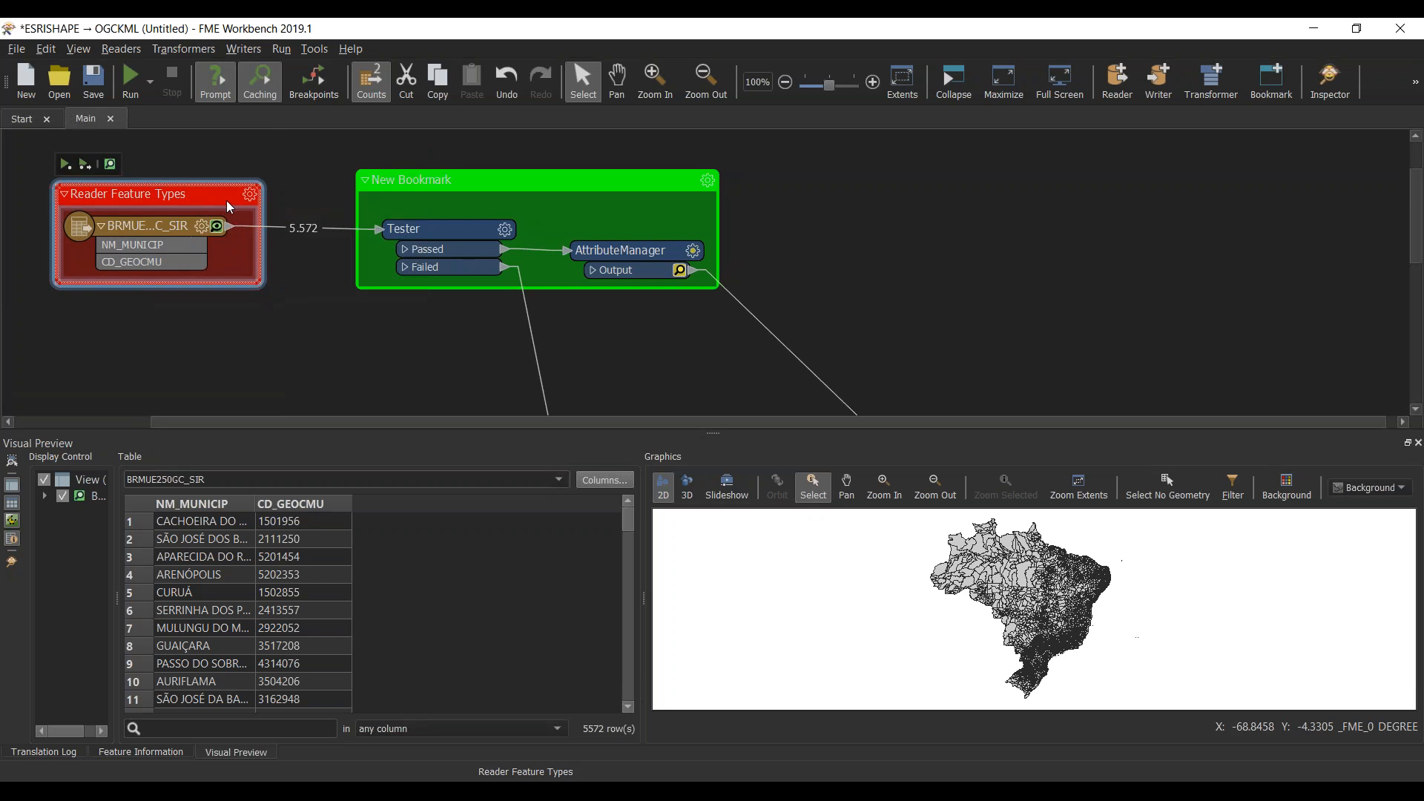
# Step: Examine the partial run options available for the green bookmark's contents
pyautogui.click(502, 184)
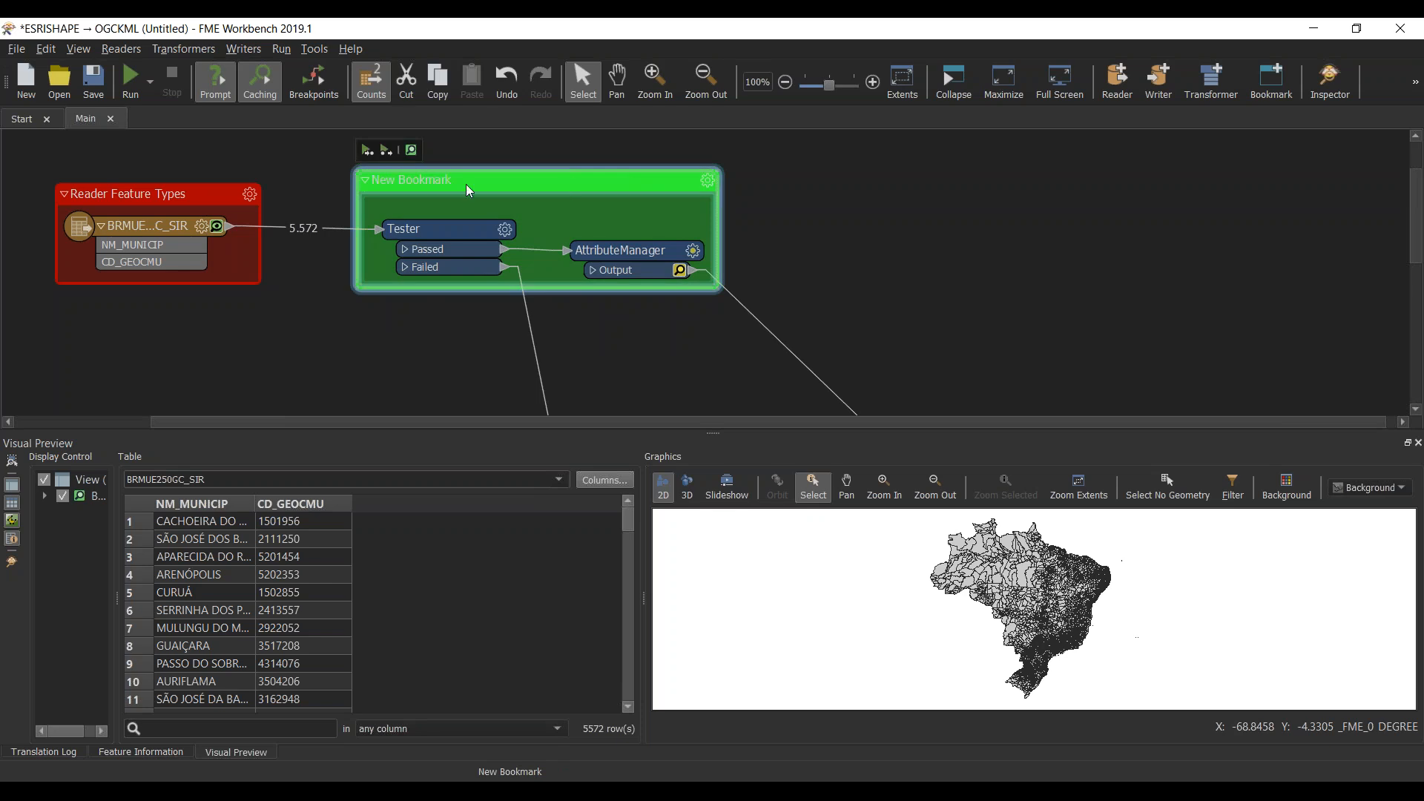
pyautogui.moveTo(450, 236)
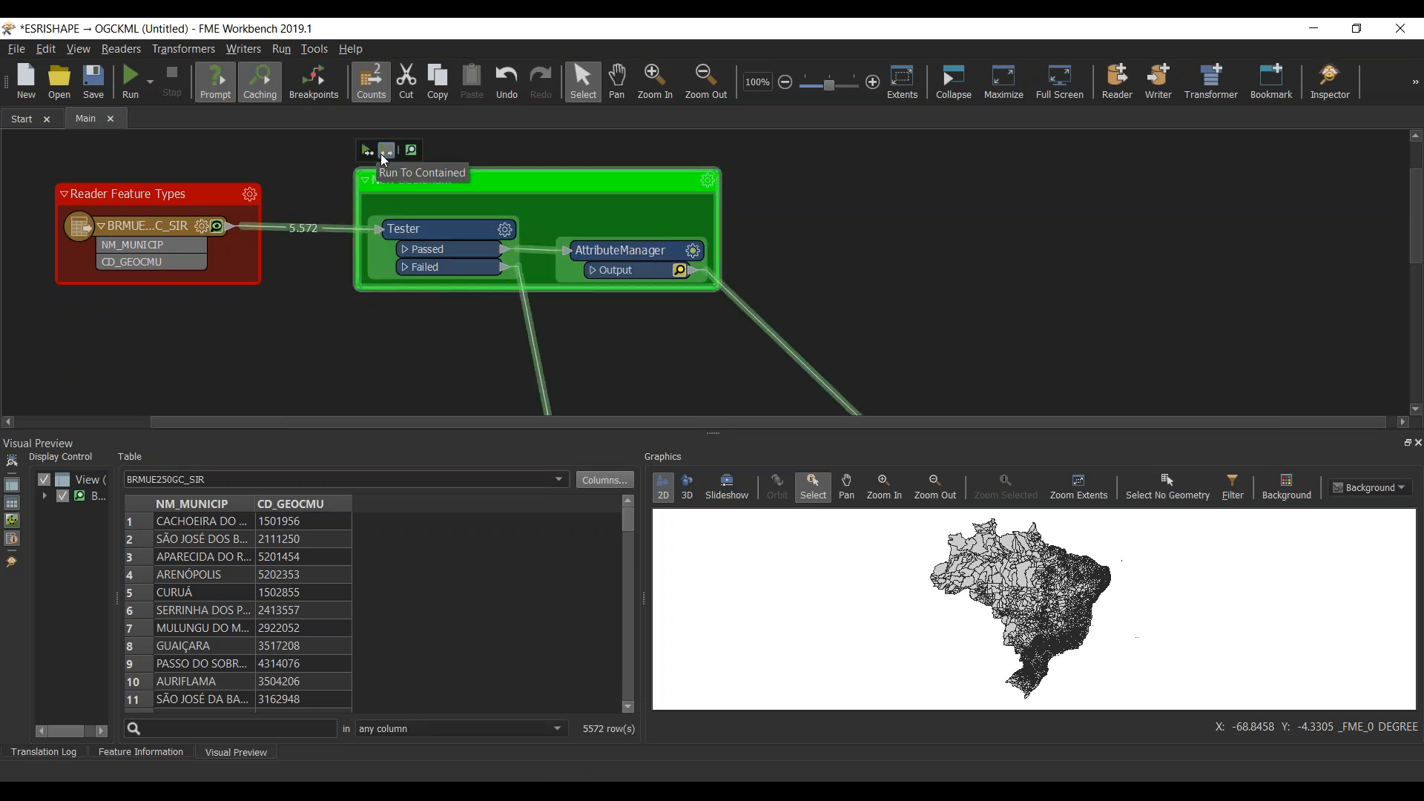
pyautogui.rightClick(560, 181)
pyautogui.moveTo(579, 192)
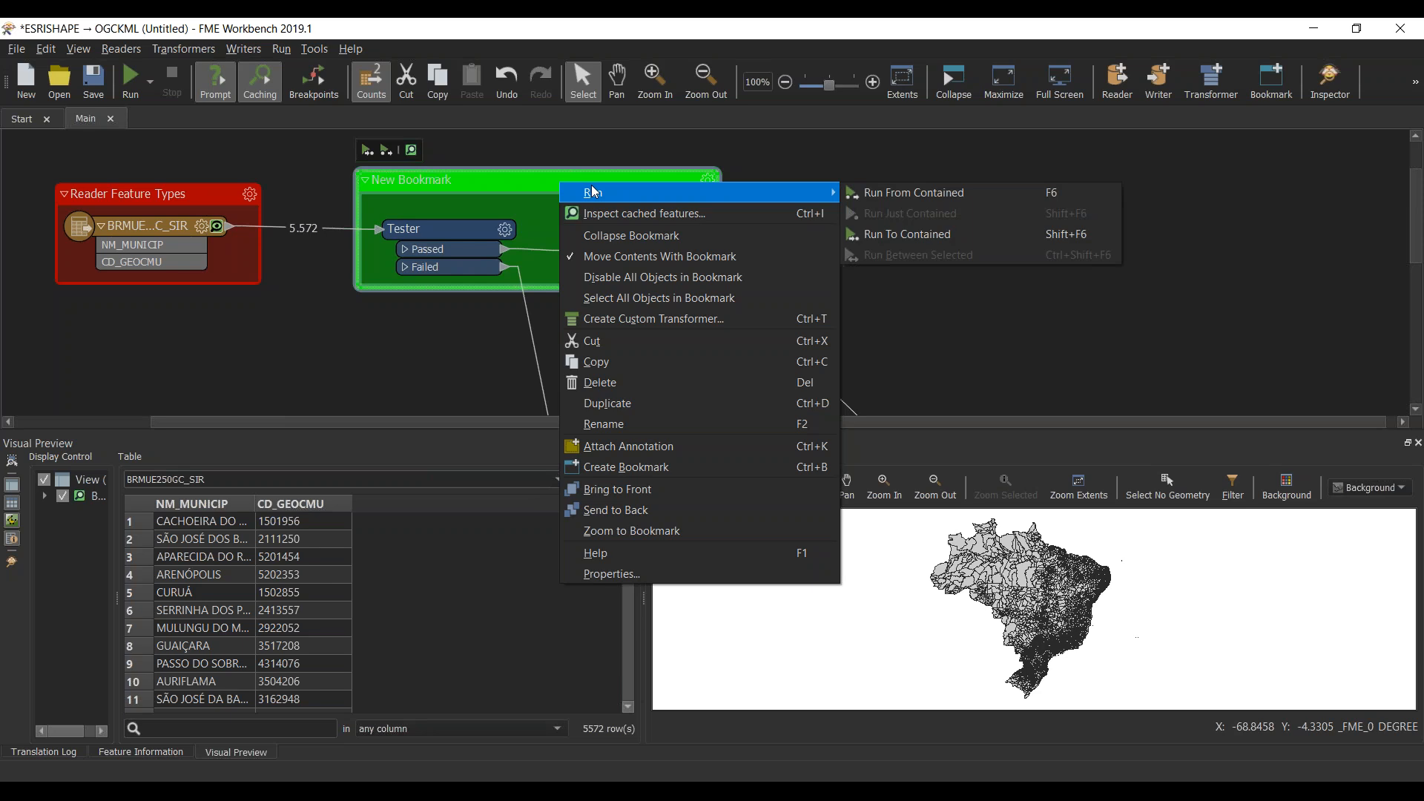
# Step: Switch to the PowerPoint slide show and highlight the 'Package: safe.s3connector' line on the S3Connector slide
pyautogui.click(965, 328)
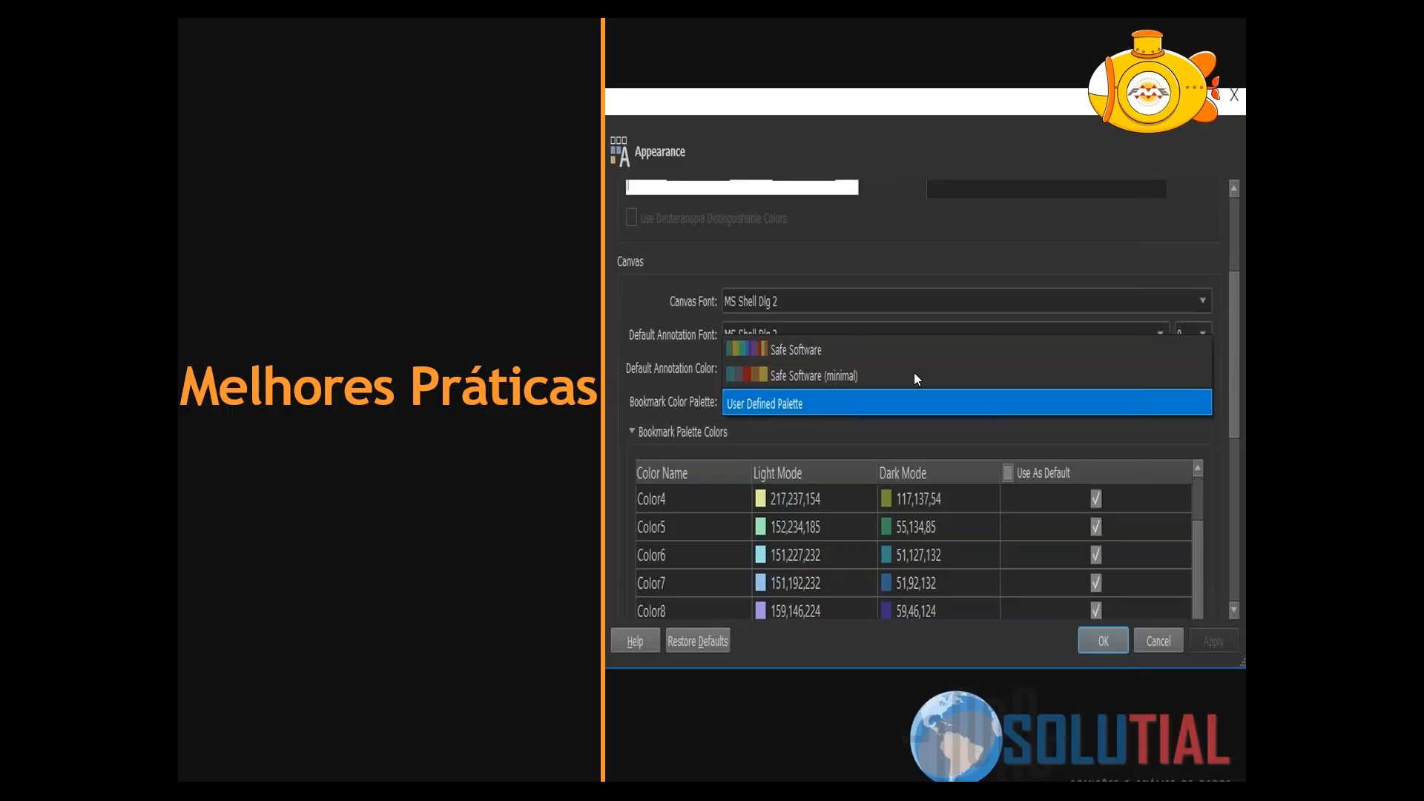
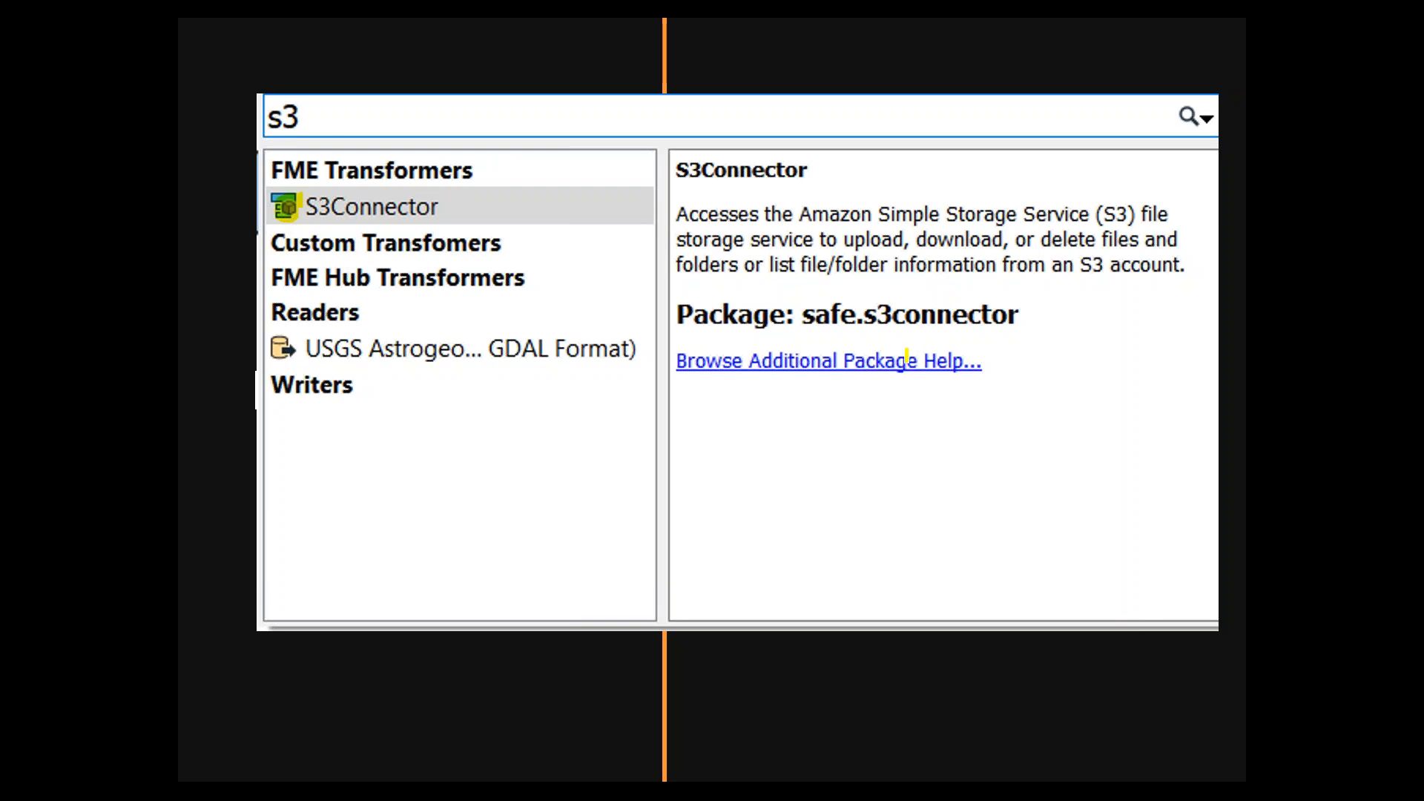
pyautogui.moveTo(1038, 319)
pyautogui.mouseDown()
pyautogui.moveTo(677, 320)
pyautogui.moveTo(889, 313)
pyautogui.mouseUp()
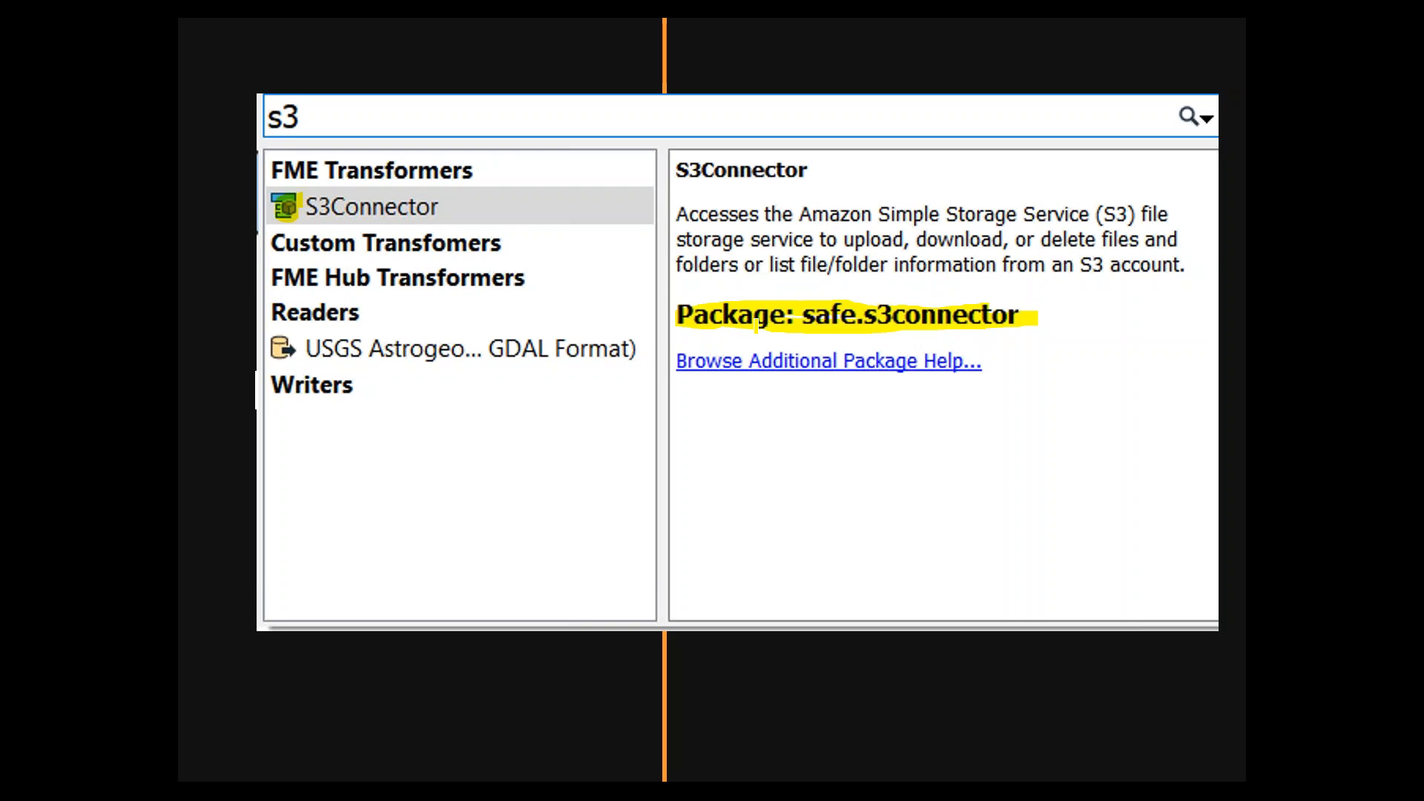
# Step: Switch to the untitled NONE → NONE workspace in FME Workbench and close the Tester parameters without accepting them
pyautogui.hotkey('alt', 'Tab')
pyautogui.hotkey('alt', 'Tab')
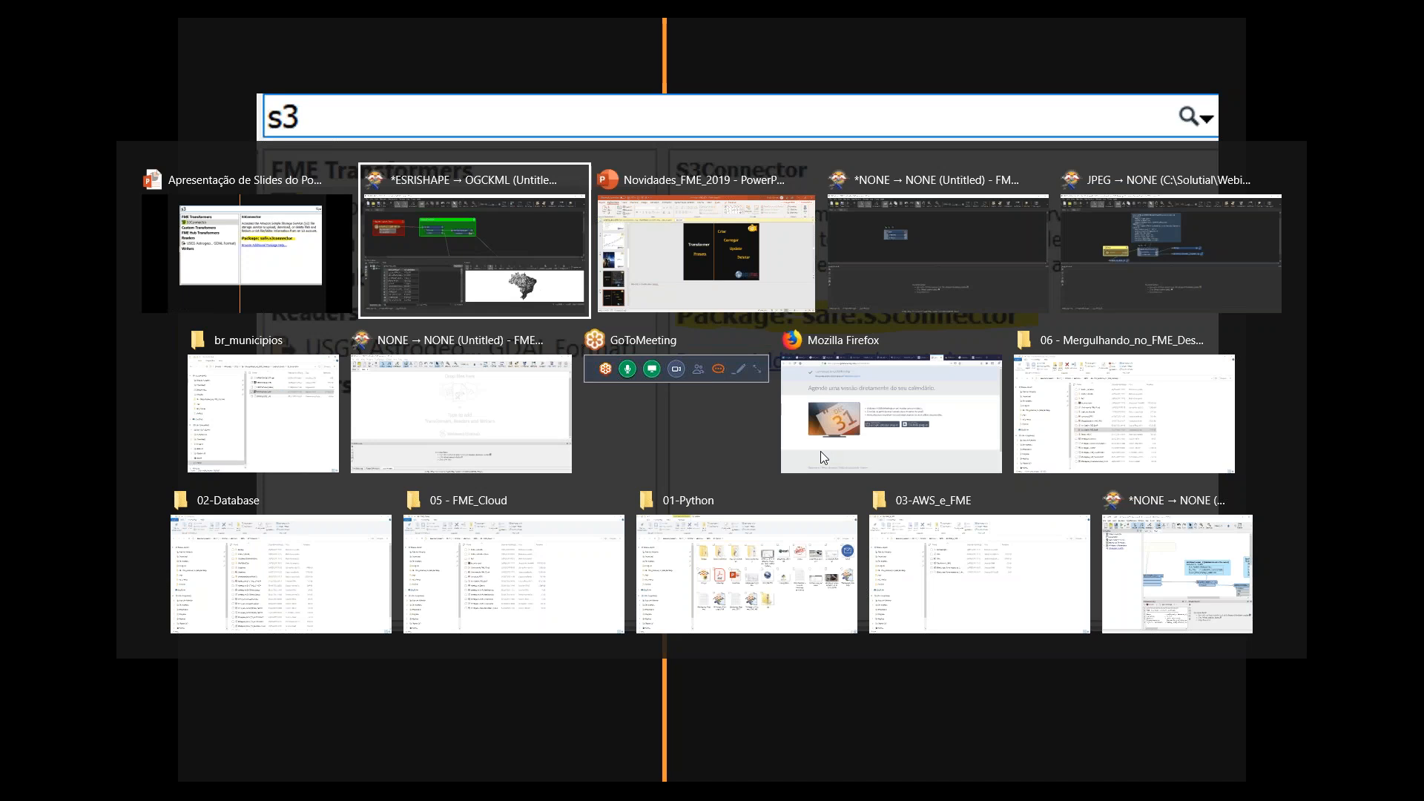
pyautogui.hotkey('alt', 'Tab')
pyautogui.hotkey('alt', 'Tab')
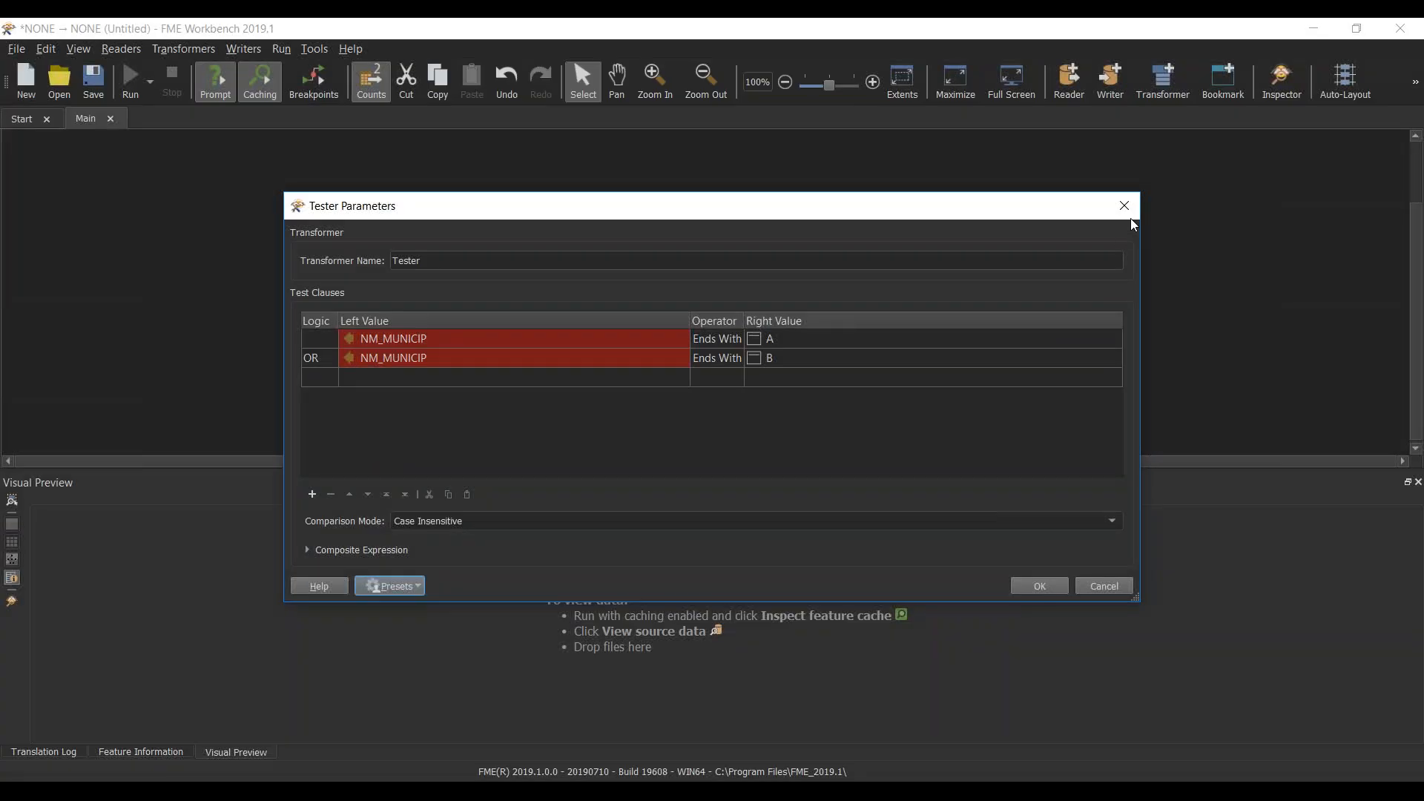
pyautogui.click(1127, 199)
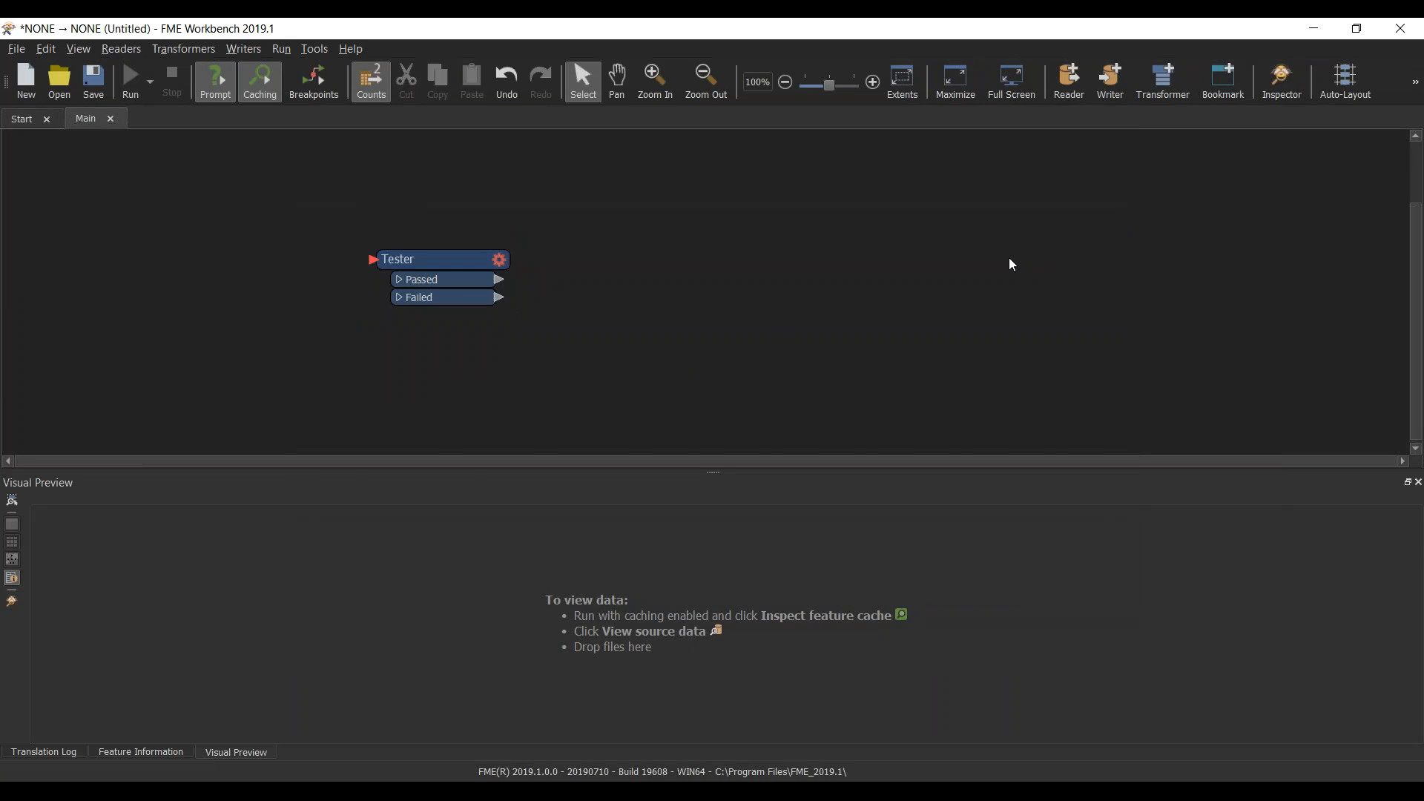
# Step: Add an S3Connector transformer to the canvas and examine the package details in the install summary of the translation log
pyautogui.write('s3')
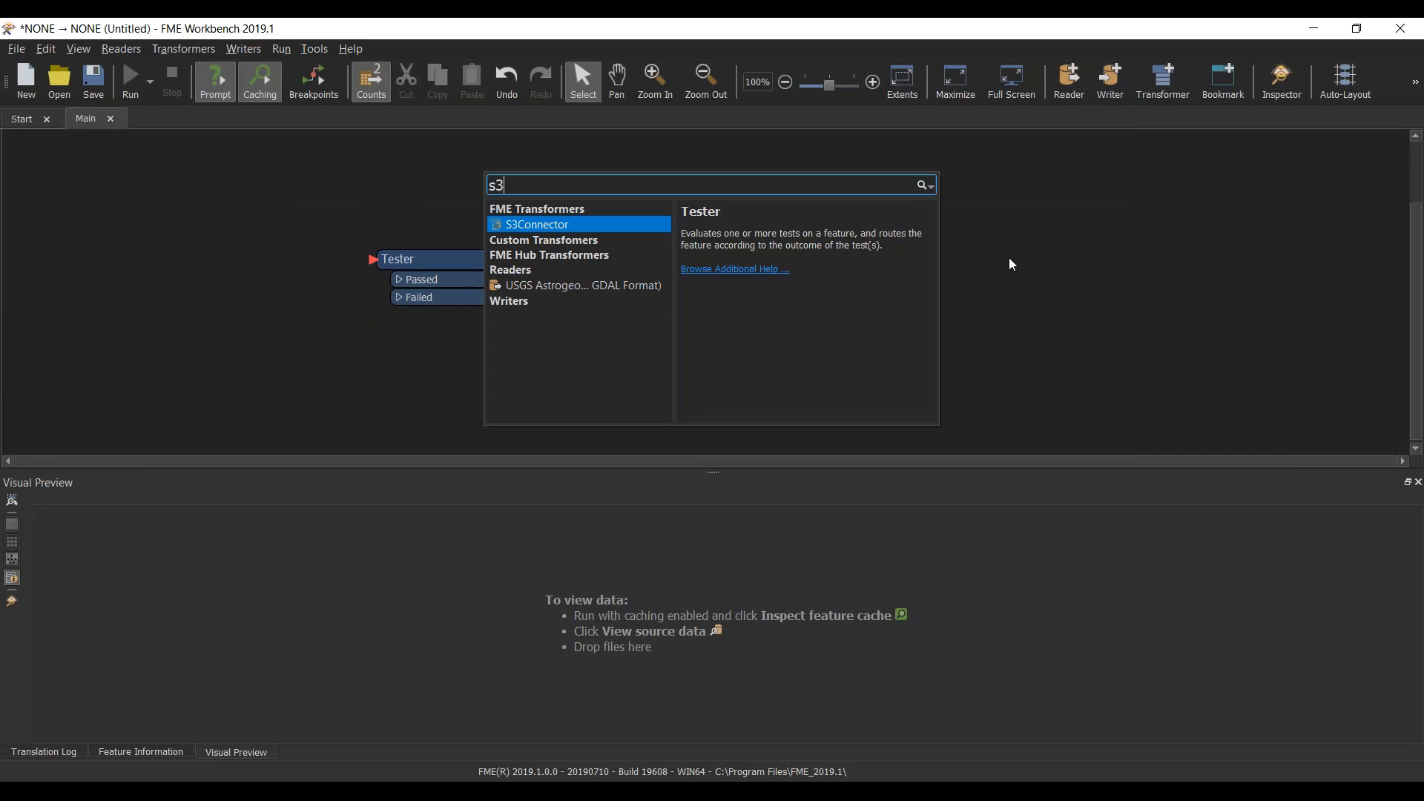
pyautogui.press('Return')
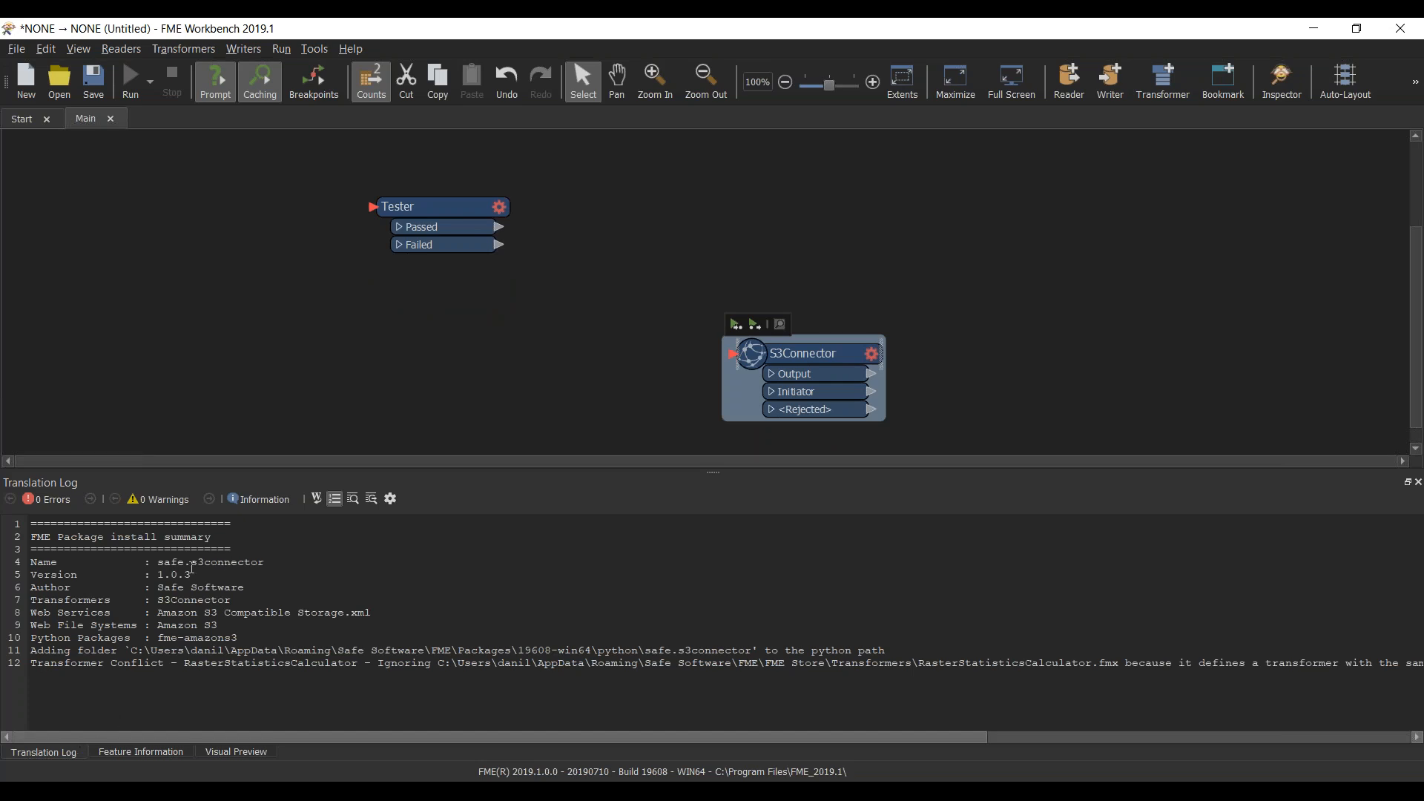
pyautogui.moveTo(31, 540); pyautogui.dragTo(158, 563)
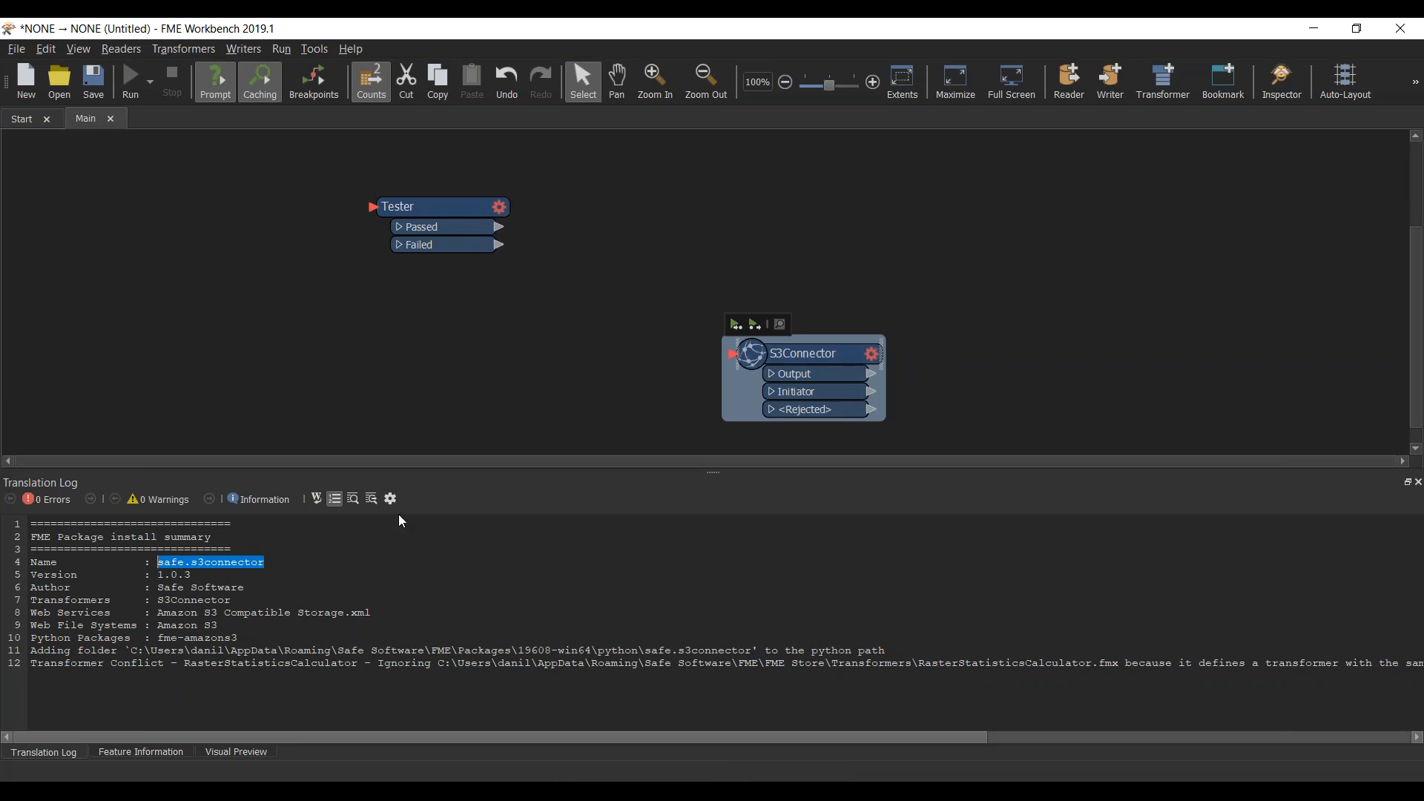
pyautogui.moveTo(192, 575)
pyautogui.mouseDown()
pyautogui.moveTo(170, 576)
pyautogui.moveTo(238, 588)
pyautogui.moveTo(205, 588)
pyautogui.mouseUp()
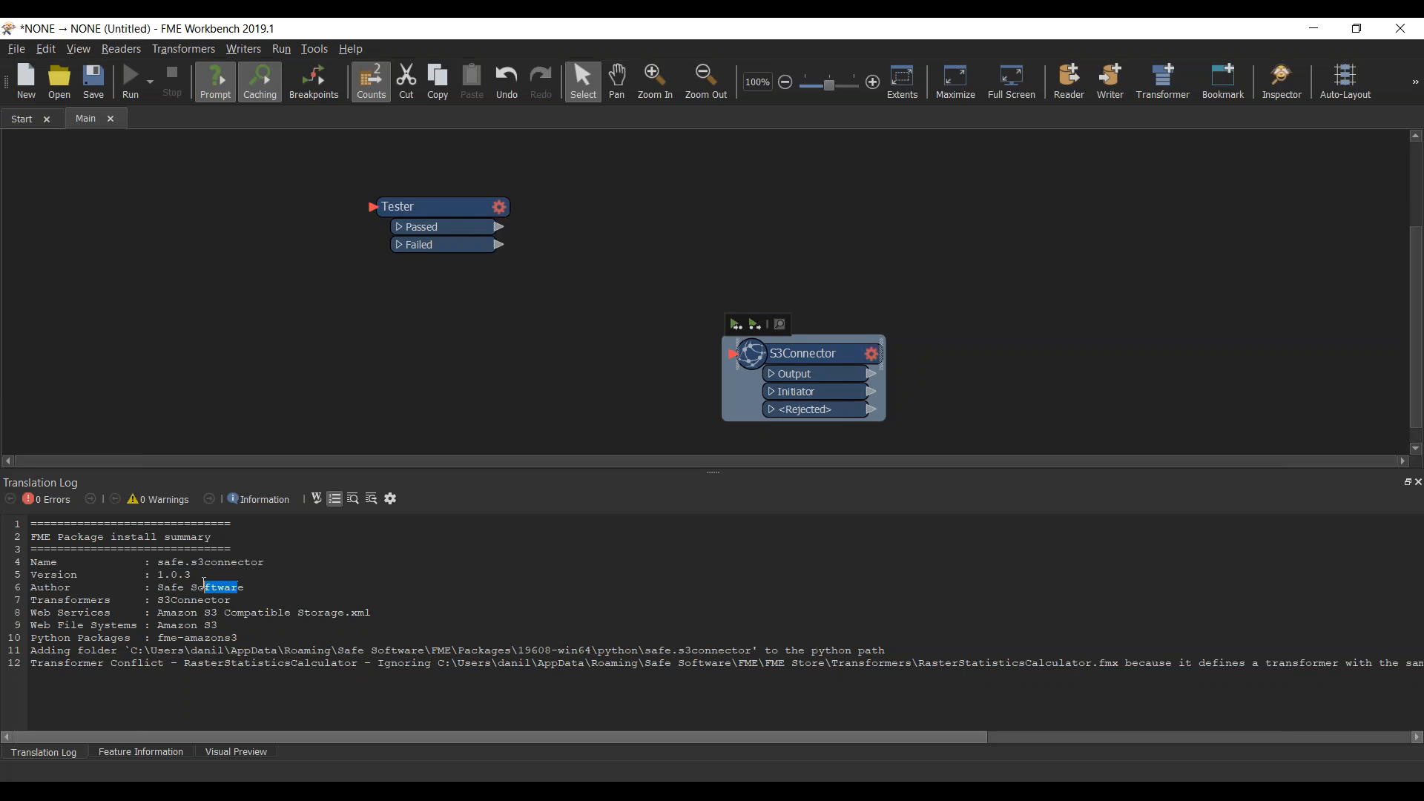
# Step: Highlight the safe.s3connector Python folder path in the translation log and revisit the S3Connector slide in PowerPoint
pyautogui.moveTo(150, 651); pyautogui.dragTo(756, 652)
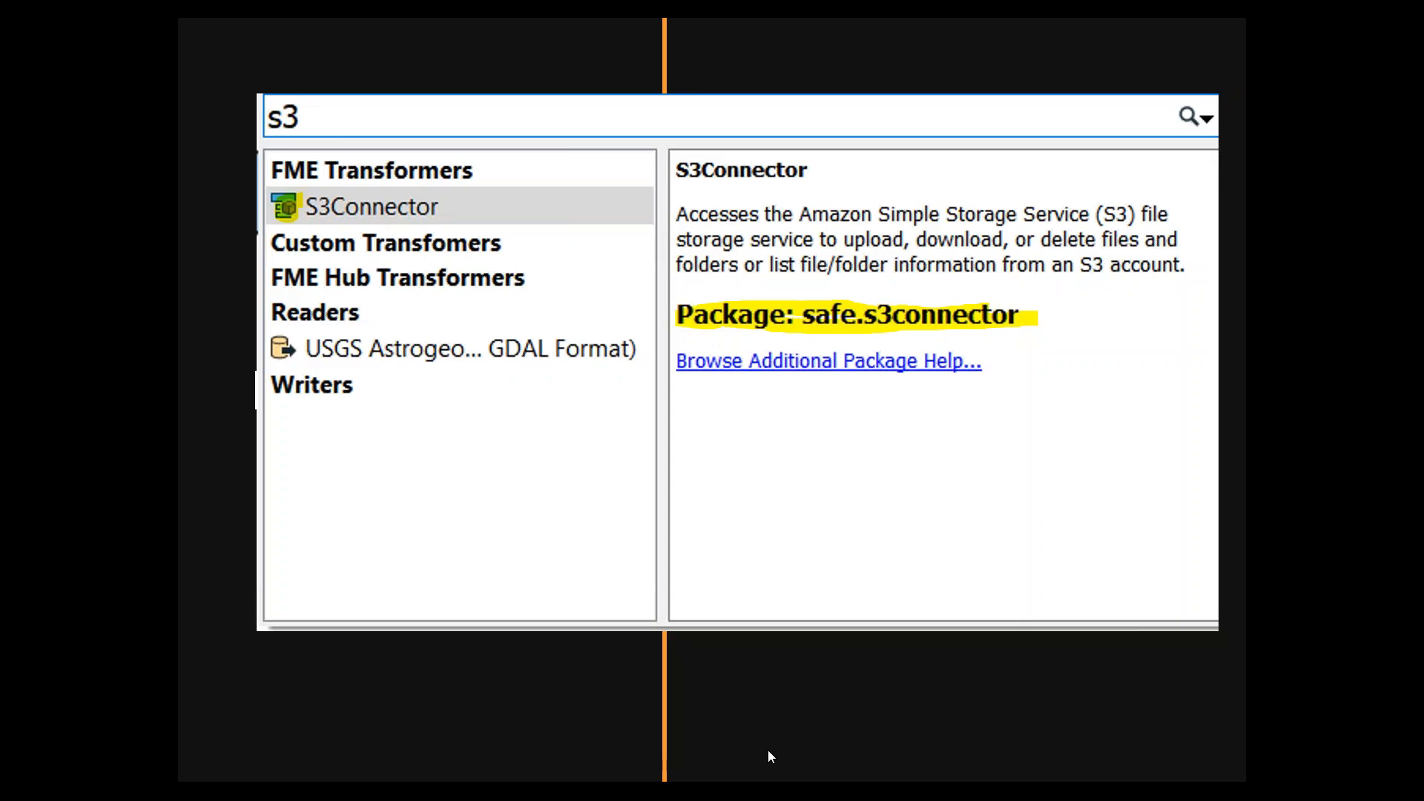
pyautogui.click(768, 750)
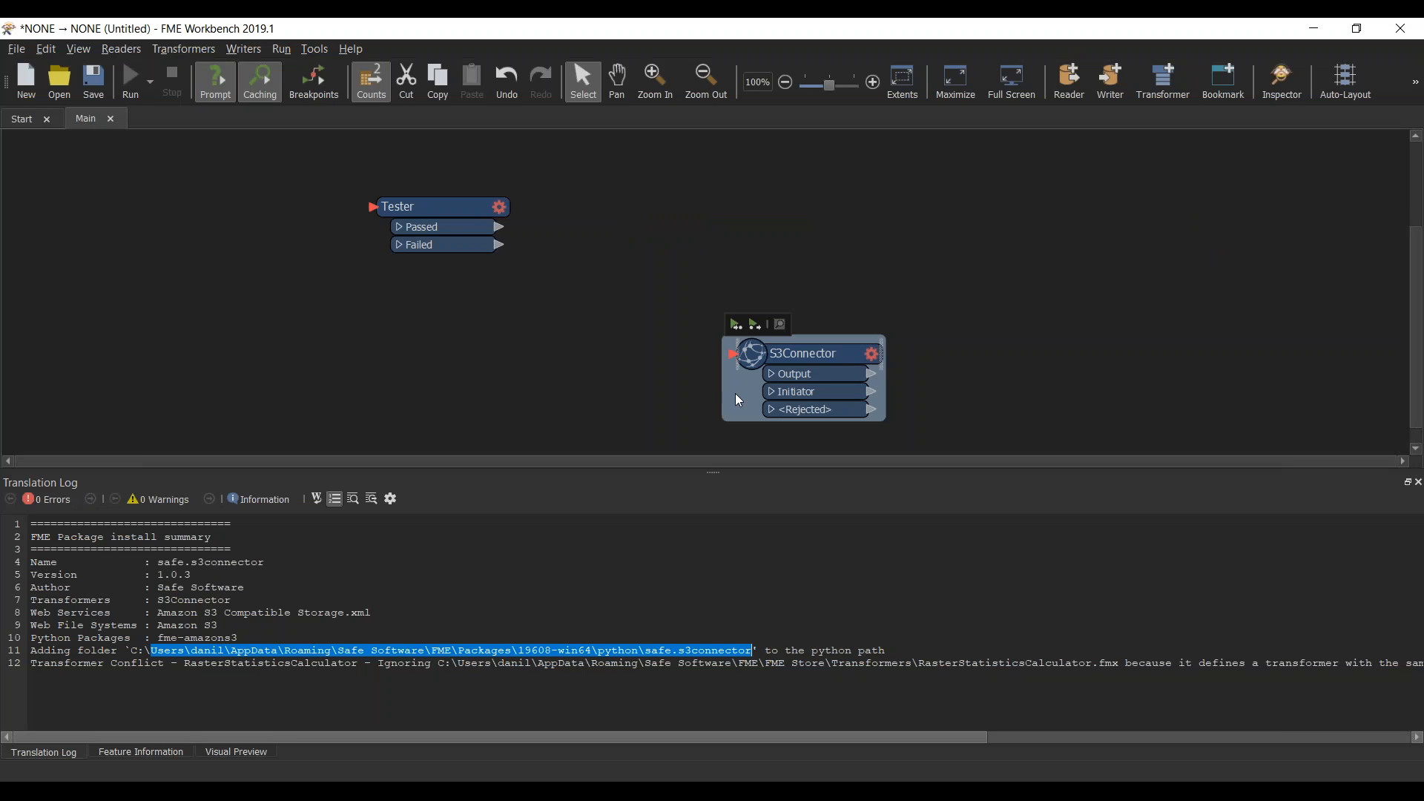
# Step: Deselect the S3Connector and search the transformer list for "objec" to examine the raster object detection transformers
pyautogui.click(740, 400)
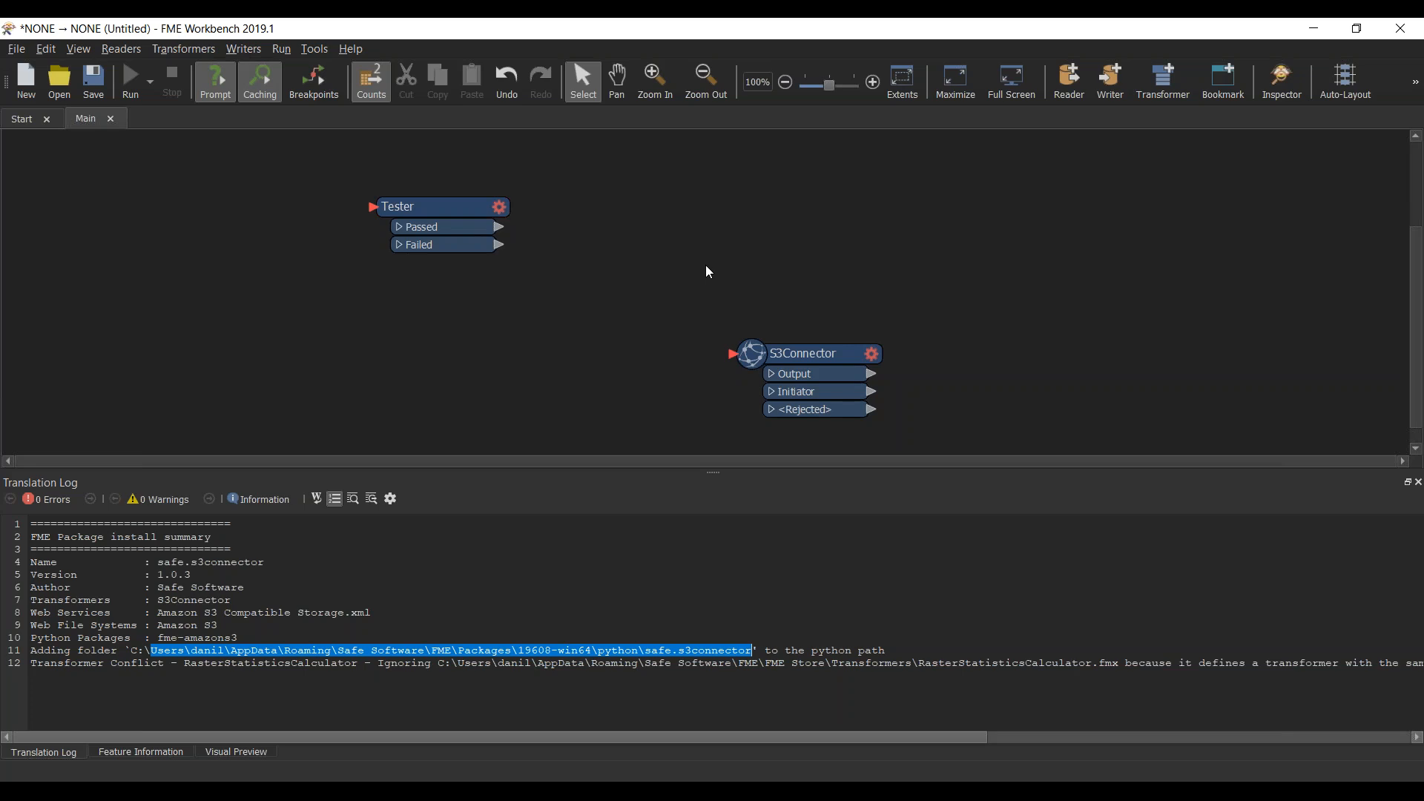
pyautogui.write('objec')
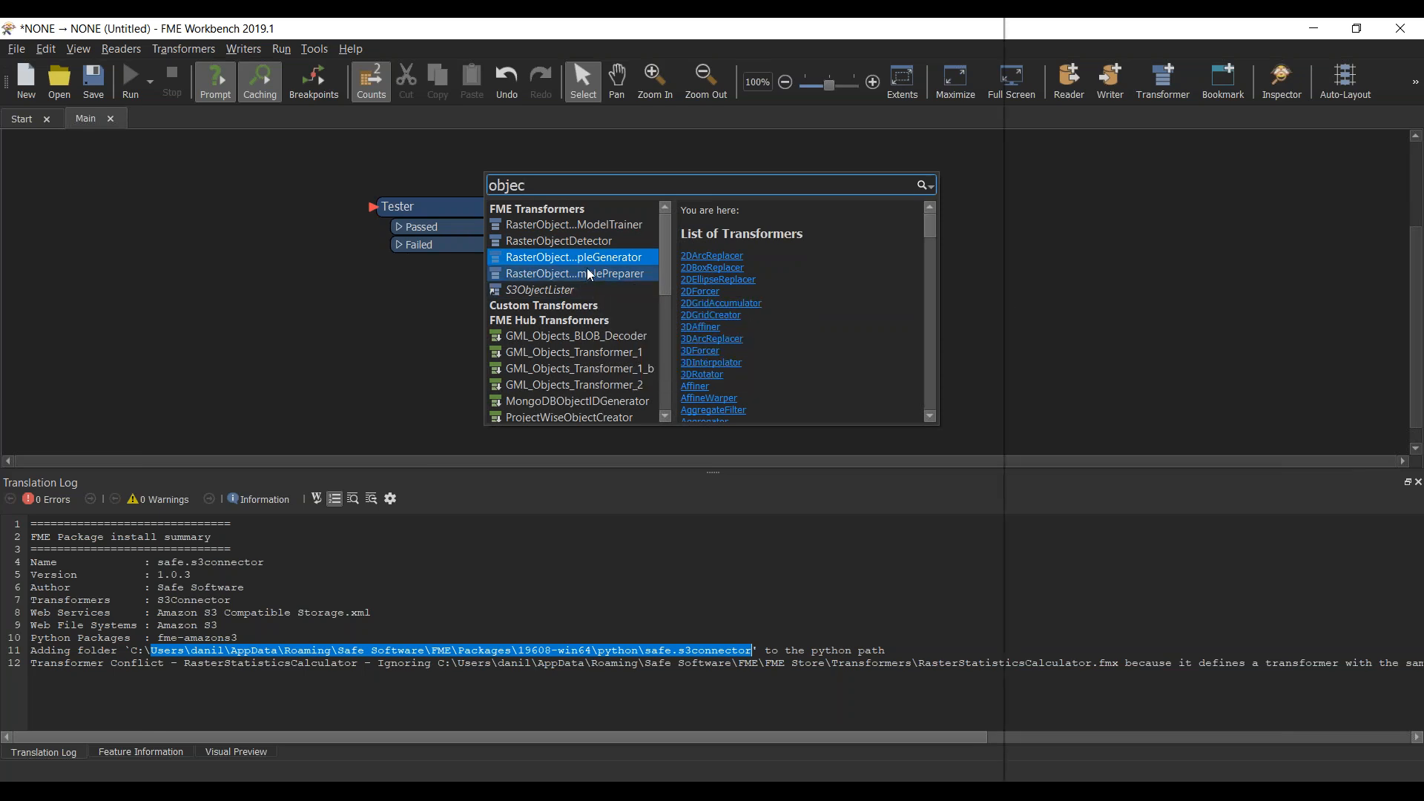
pyautogui.moveTo(587, 255)
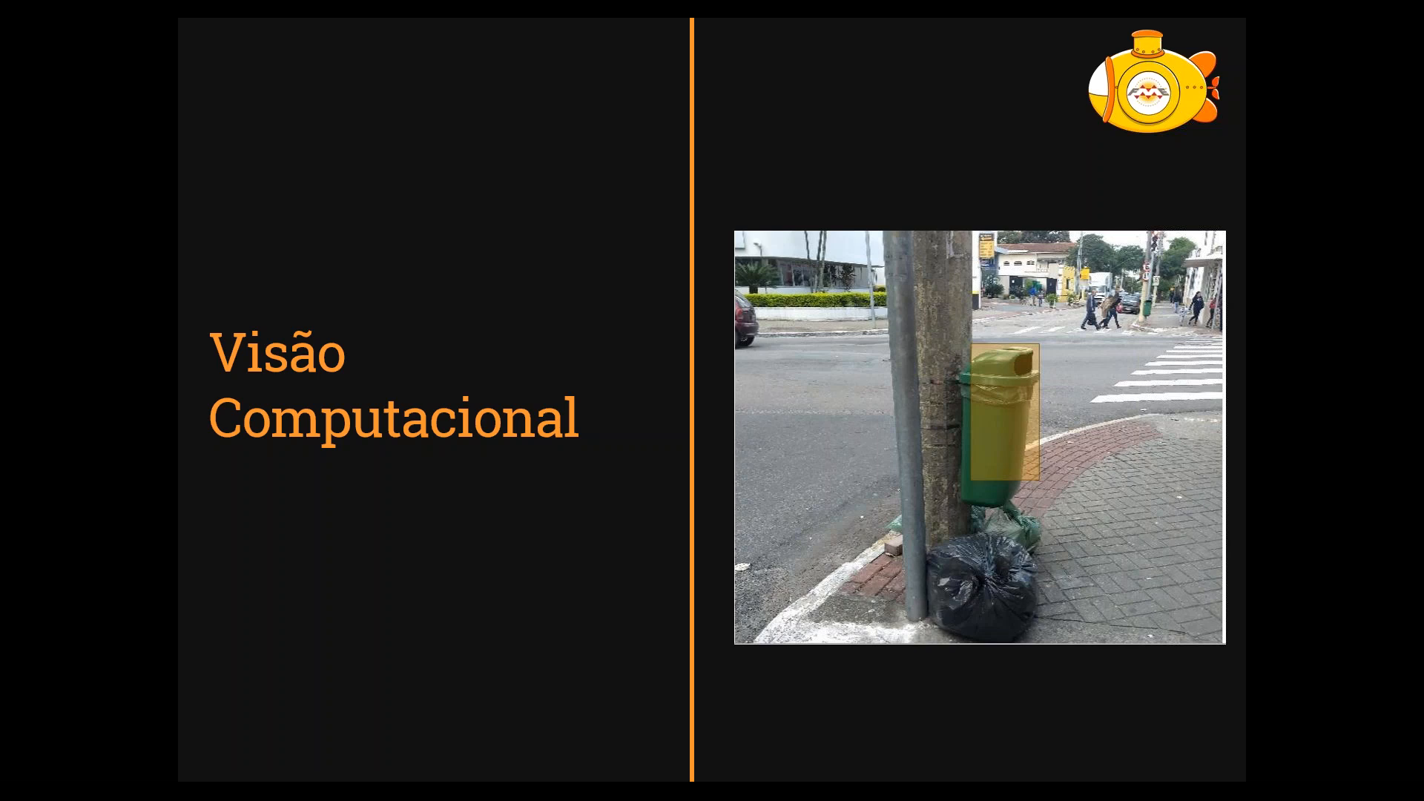
# Step: End the PowerPoint slide show, discard its ink annotations, and return to FME Workbench
pyautogui.press('Escape')
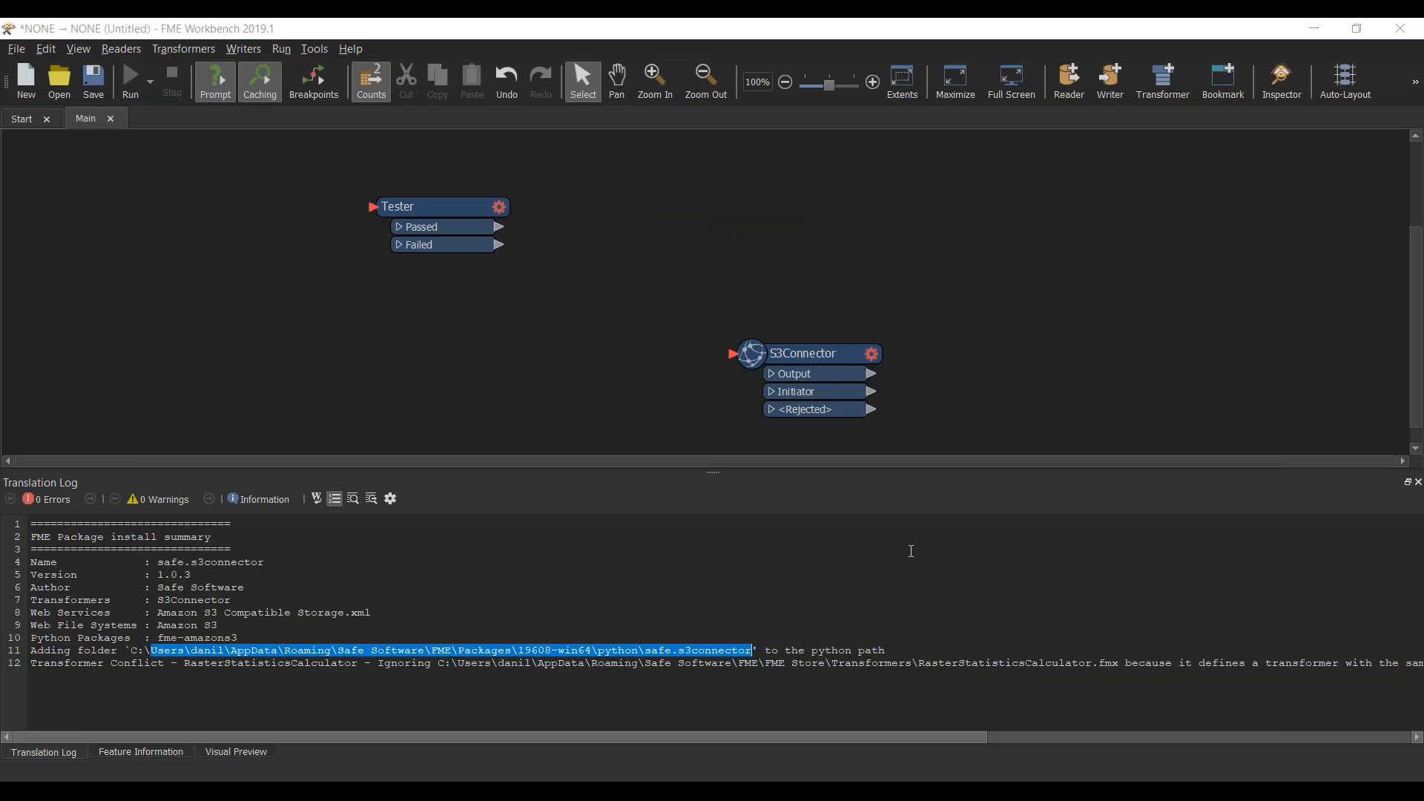
pyautogui.hotkey('alt', 'Tab')
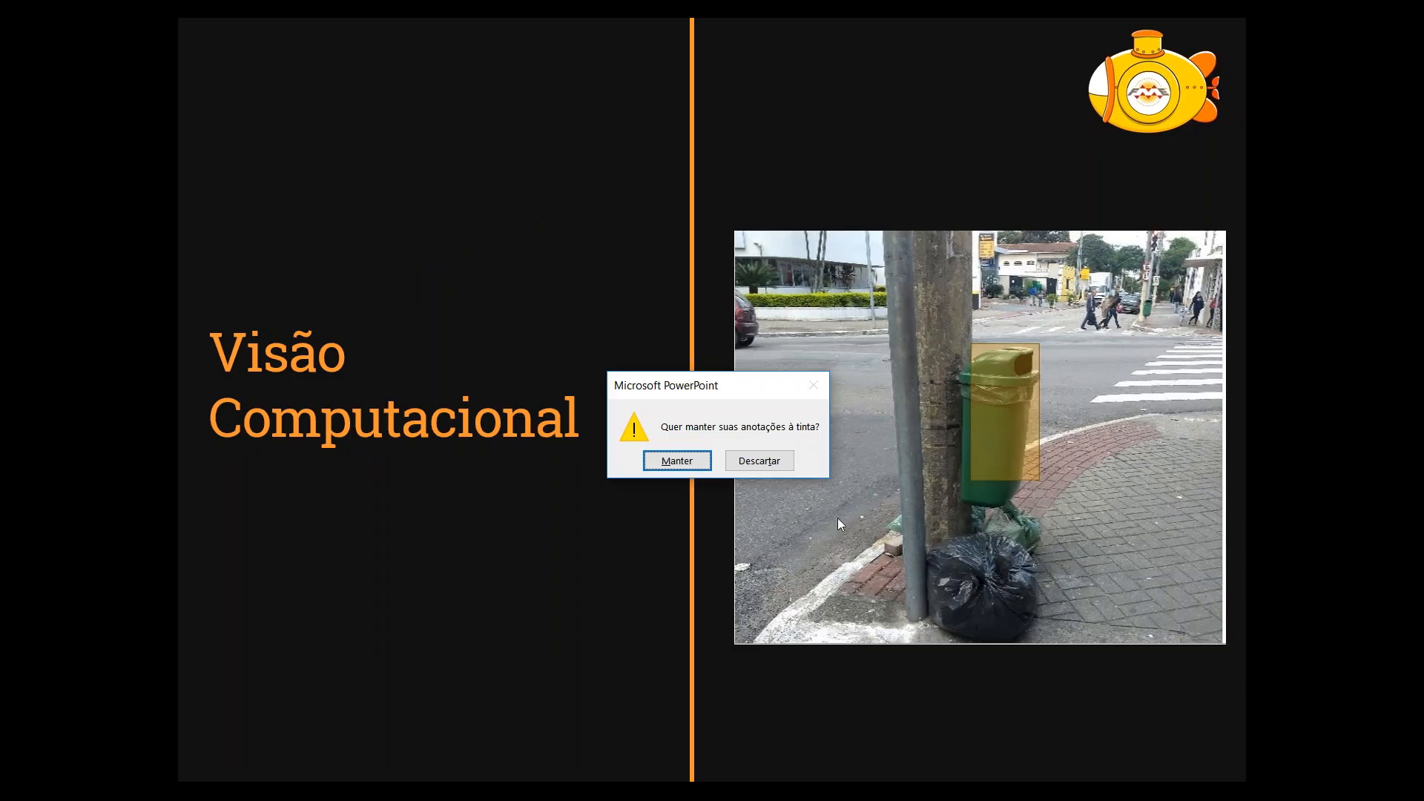
pyautogui.click(774, 467)
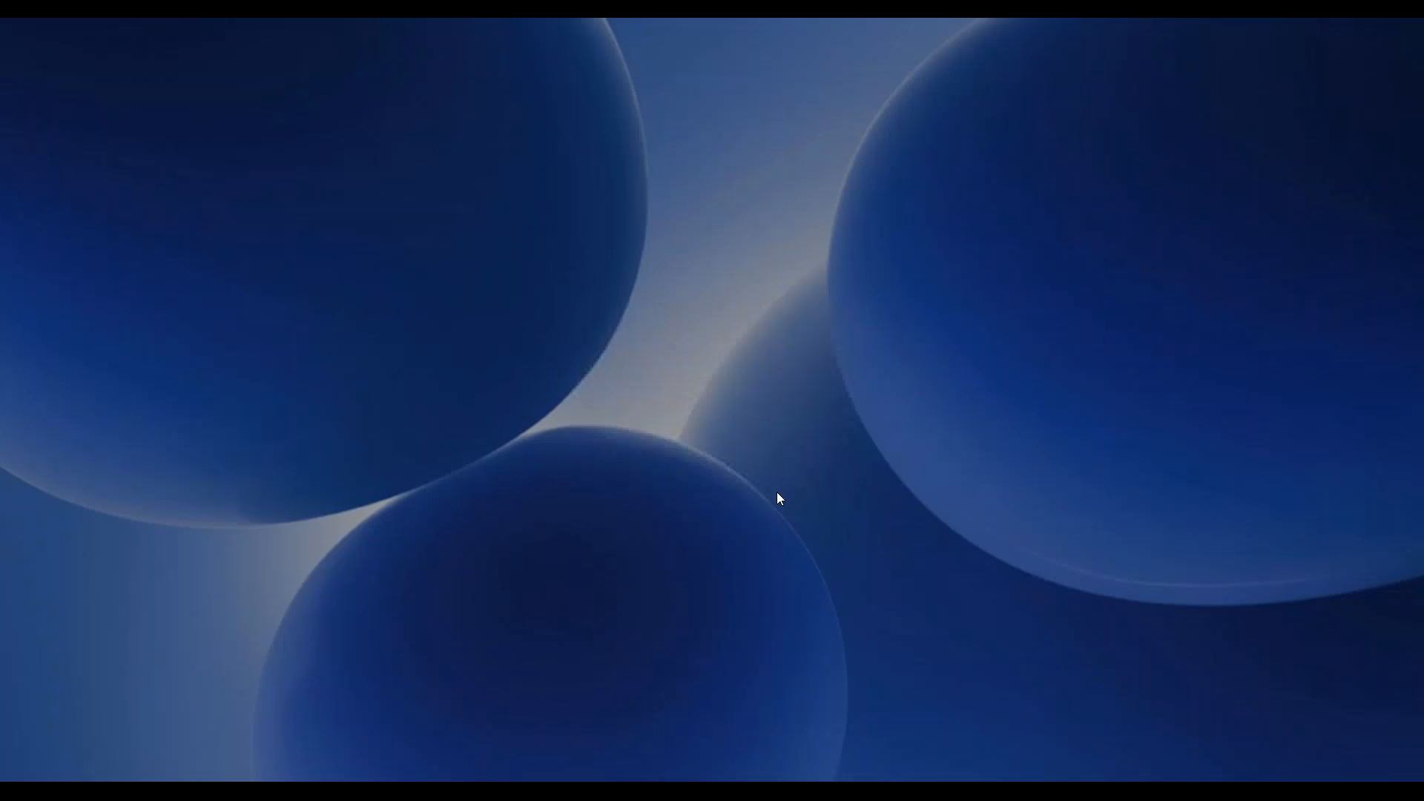
pyautogui.hotkey('alt', 'Tab')
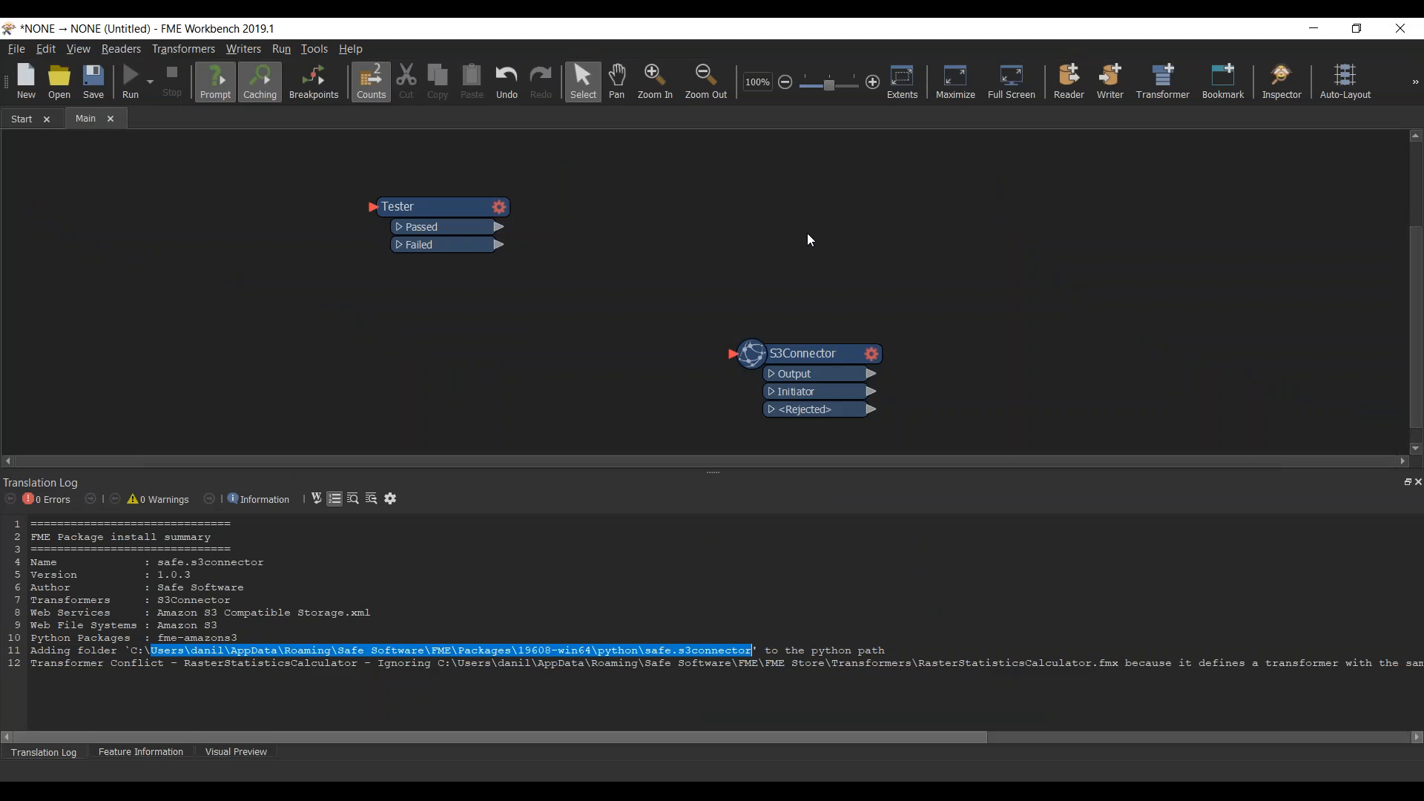
# Step: Find the RasterObjectDetector transformer with "rasterobj", add it to the canvas and place it above and to the right of the S3Connector
pyautogui.write('r')
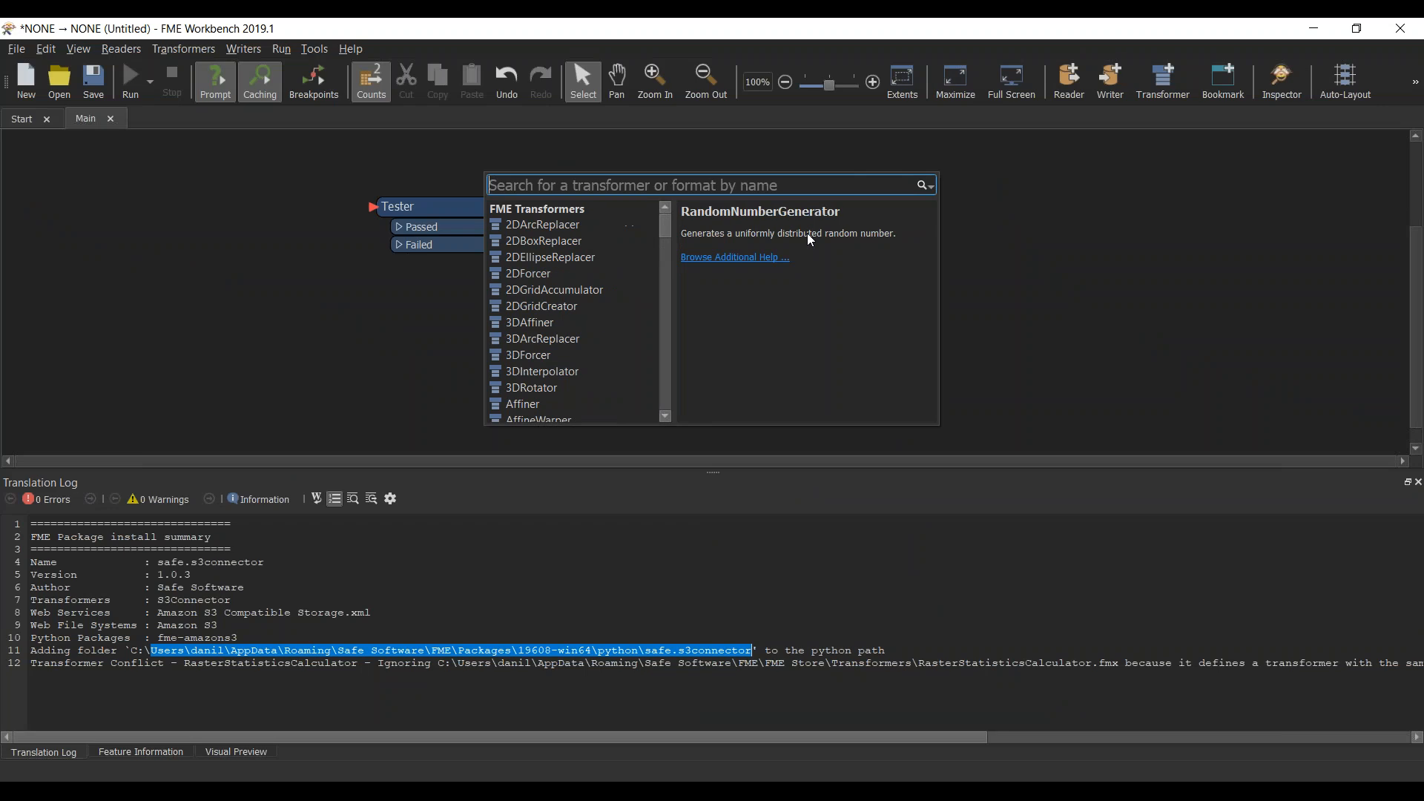
pyautogui.write('asterobj')
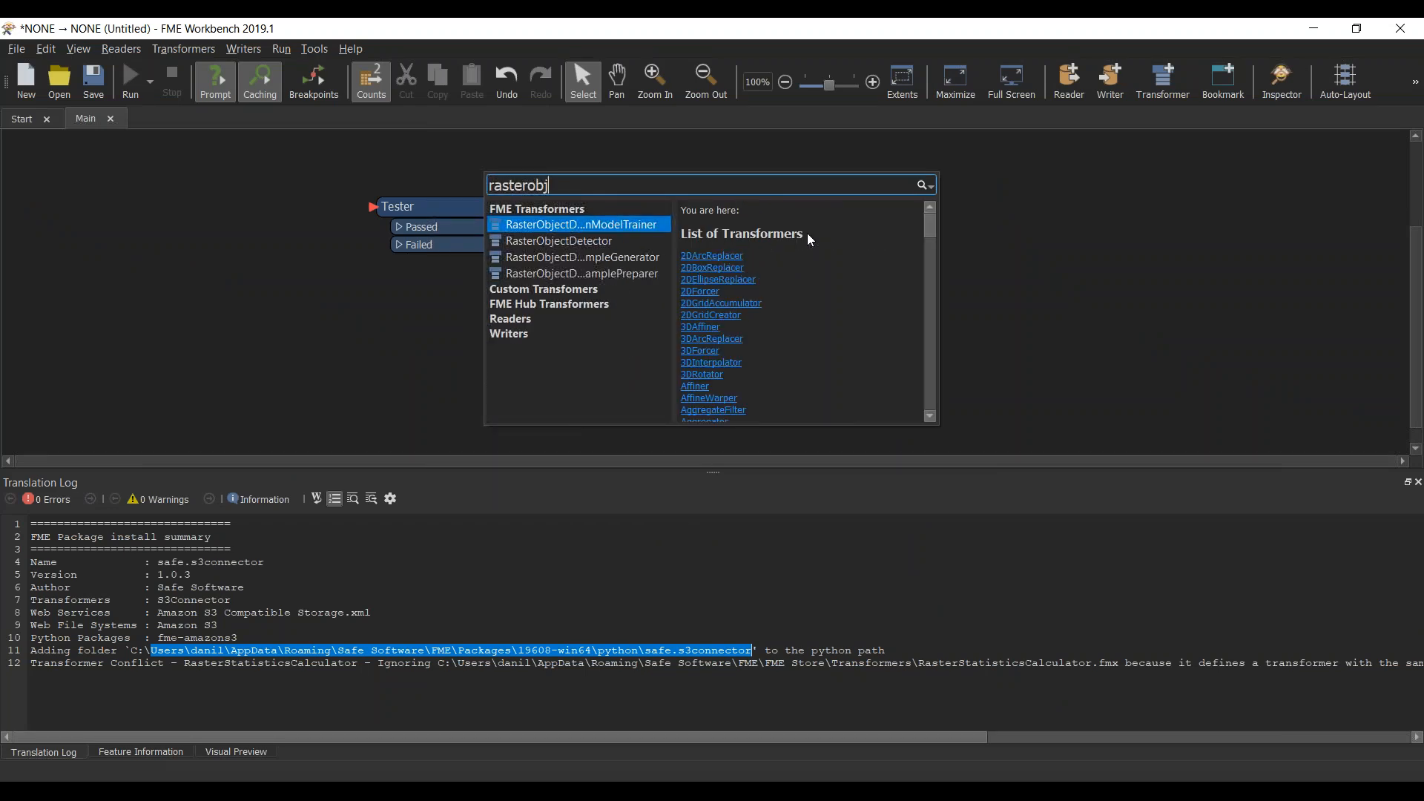
pyautogui.doubleClick(606, 241)
pyautogui.moveTo(828, 343); pyautogui.dragTo(1077, 233)
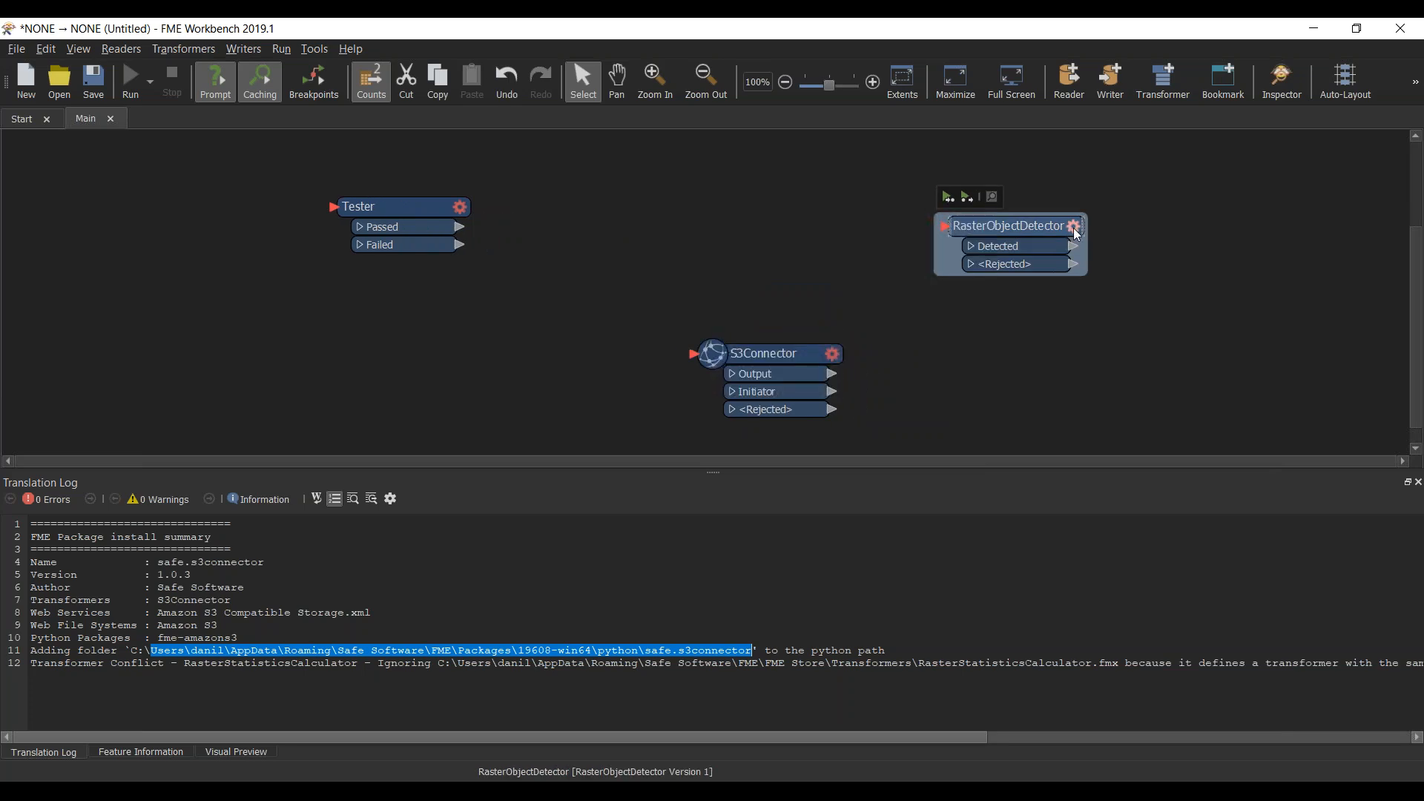
pyautogui.click(1077, 232)
pyautogui.click(824, 382)
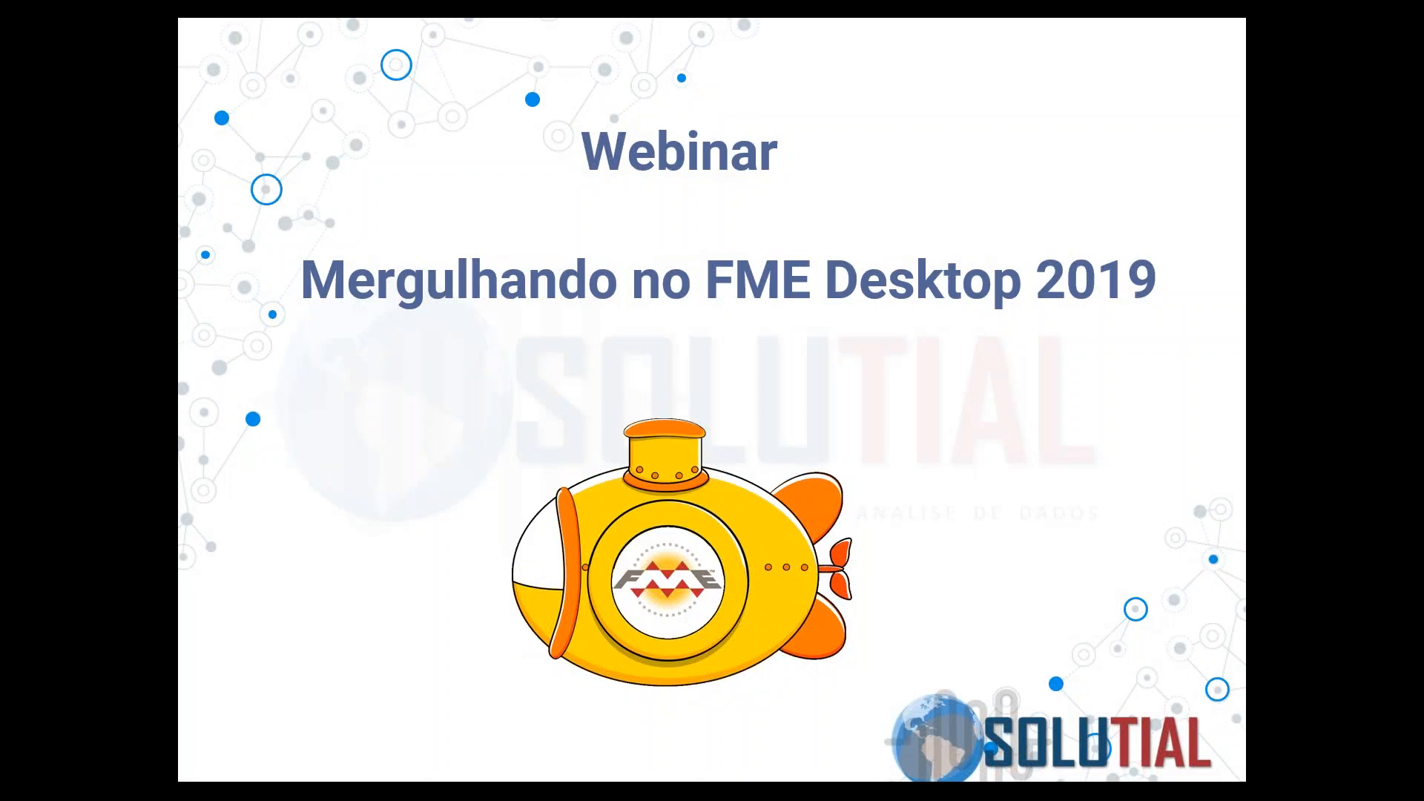
# Step: Exit the PowerPoint slide show at the title slide and restart it from slide 14, Visão Computacional
pyautogui.press('Escape')
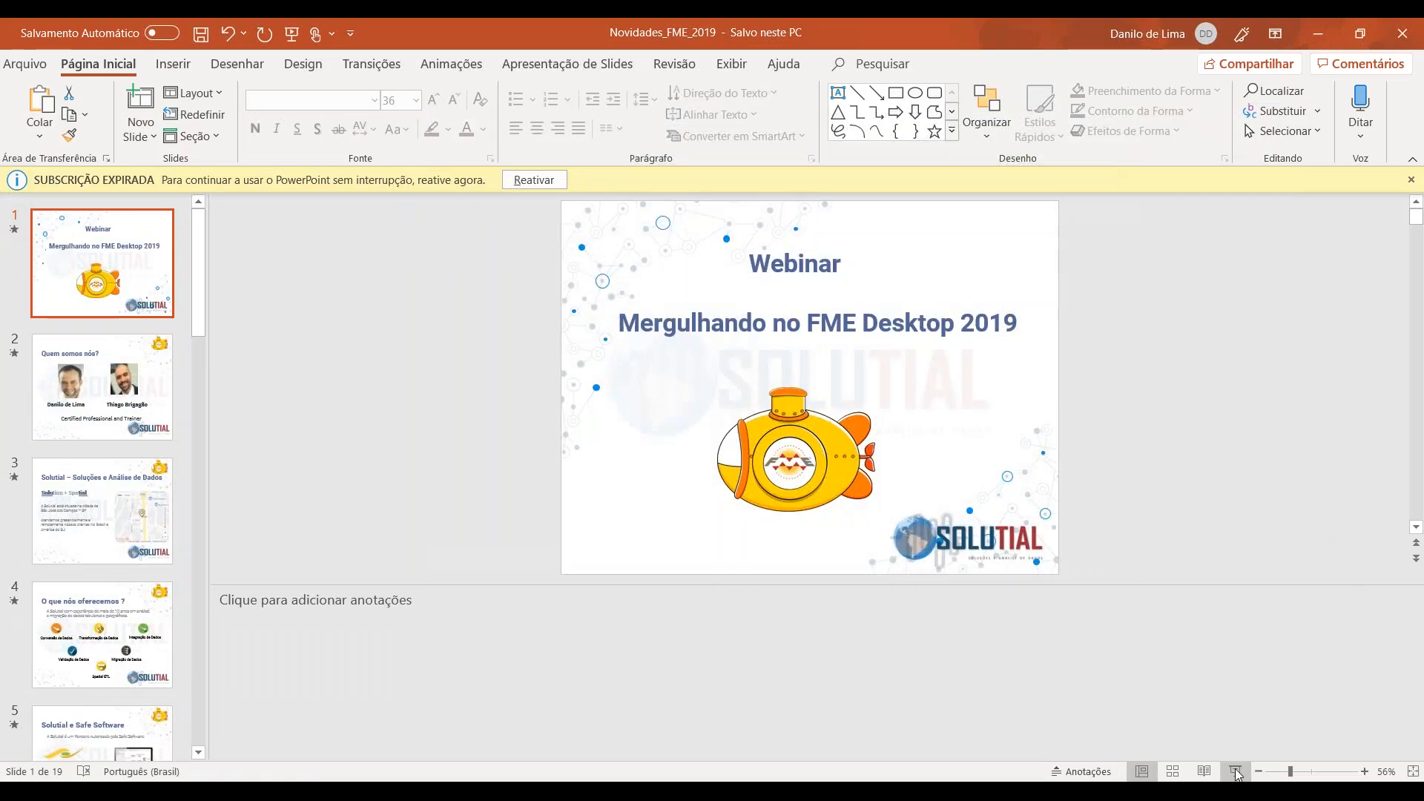
pyautogui.moveTo(195, 315); pyautogui.dragTo(201, 571)
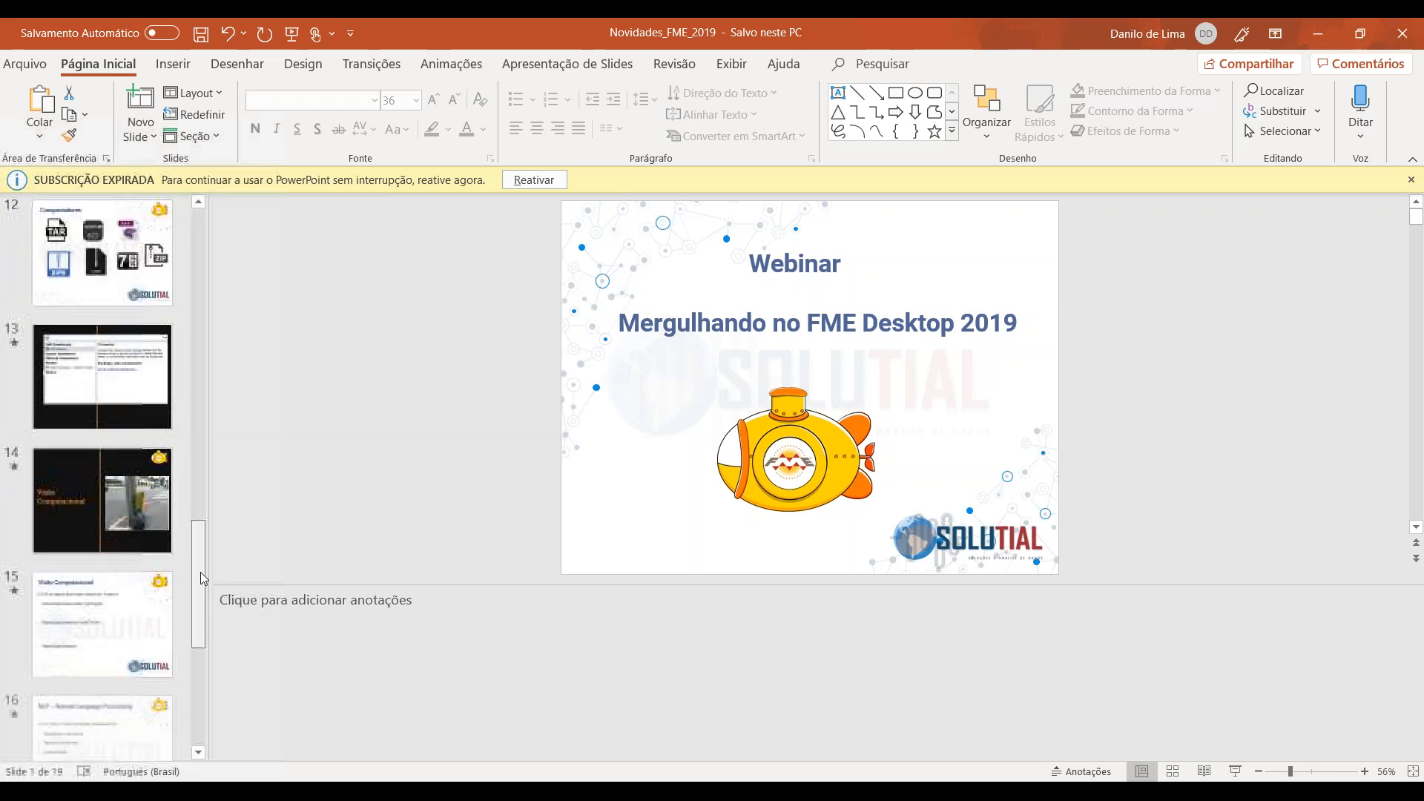
pyautogui.click(125, 496)
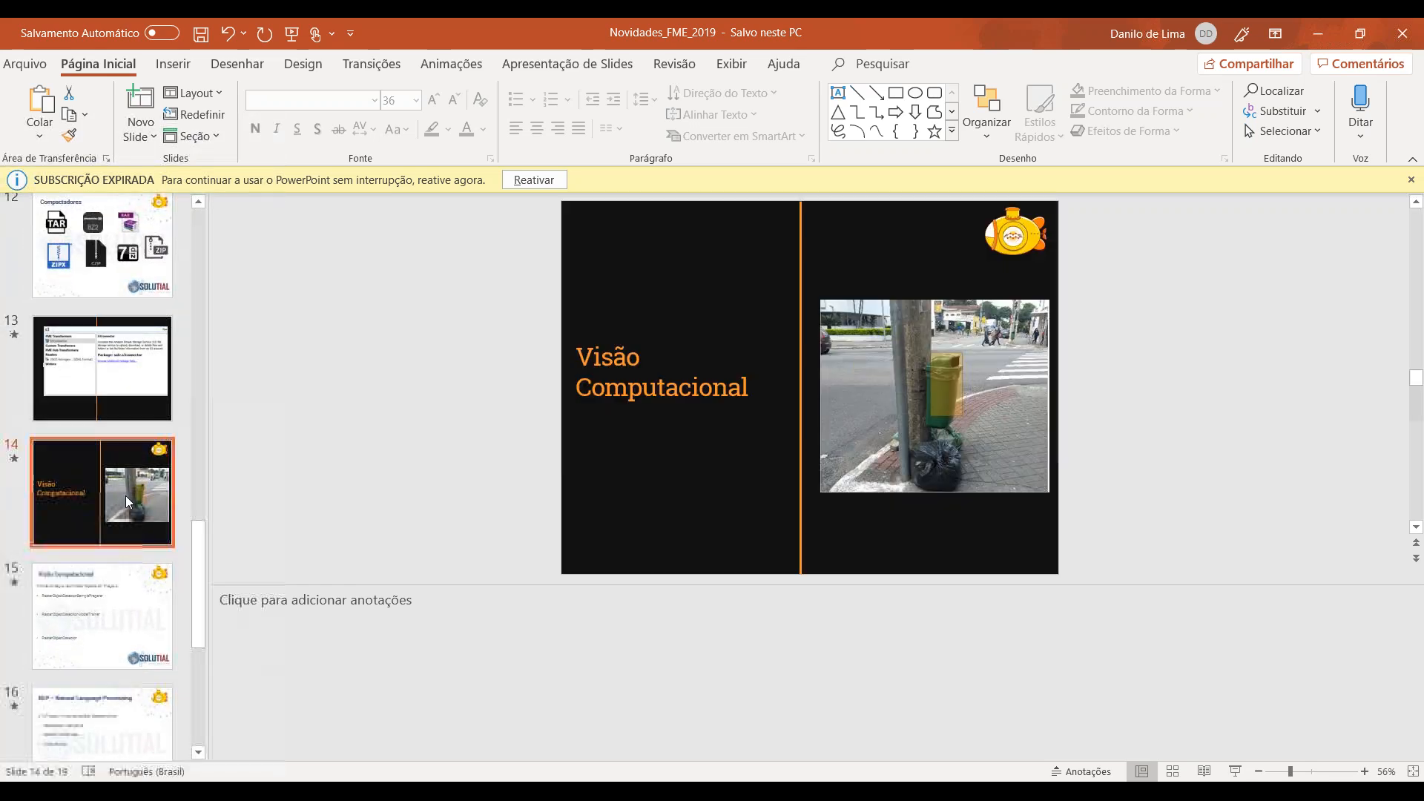
pyautogui.click(1235, 772)
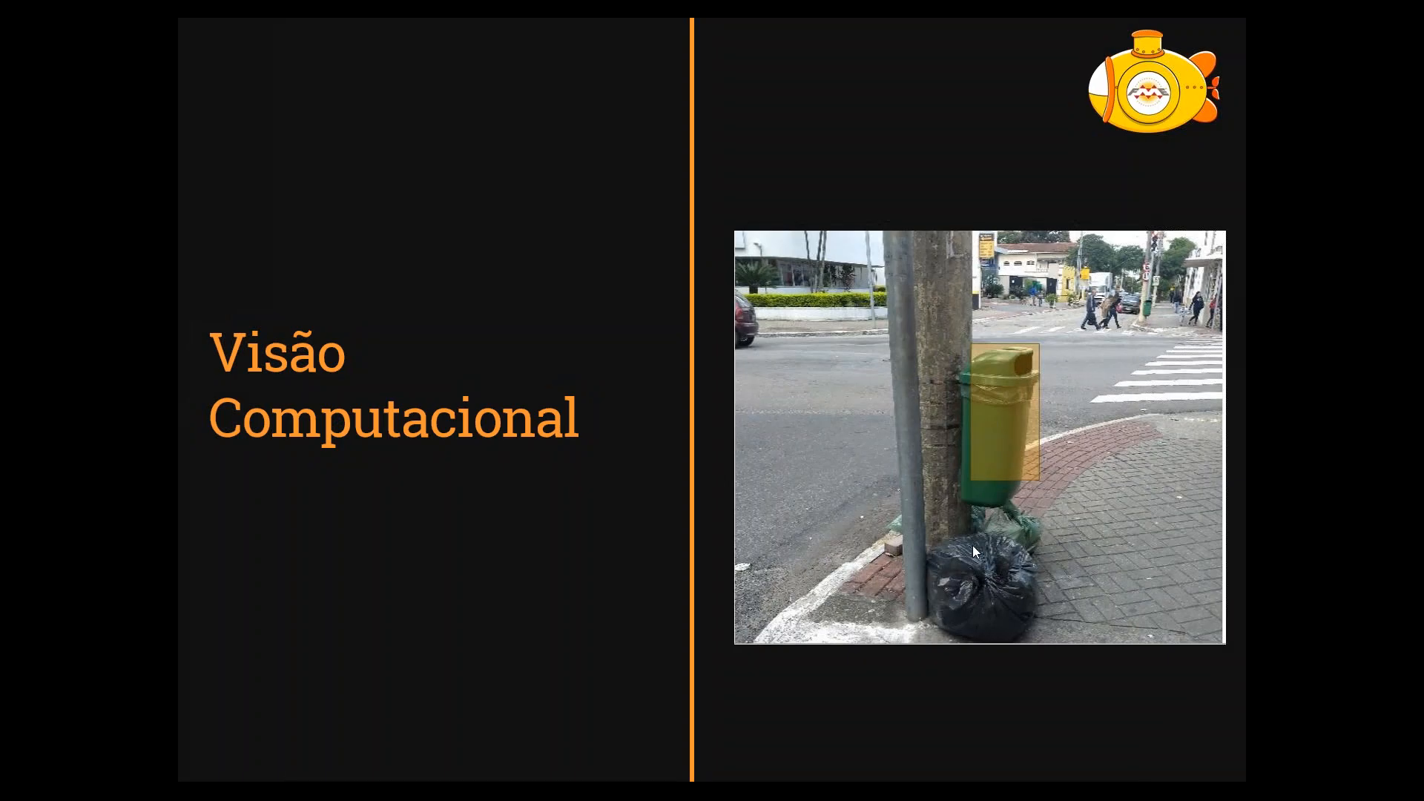
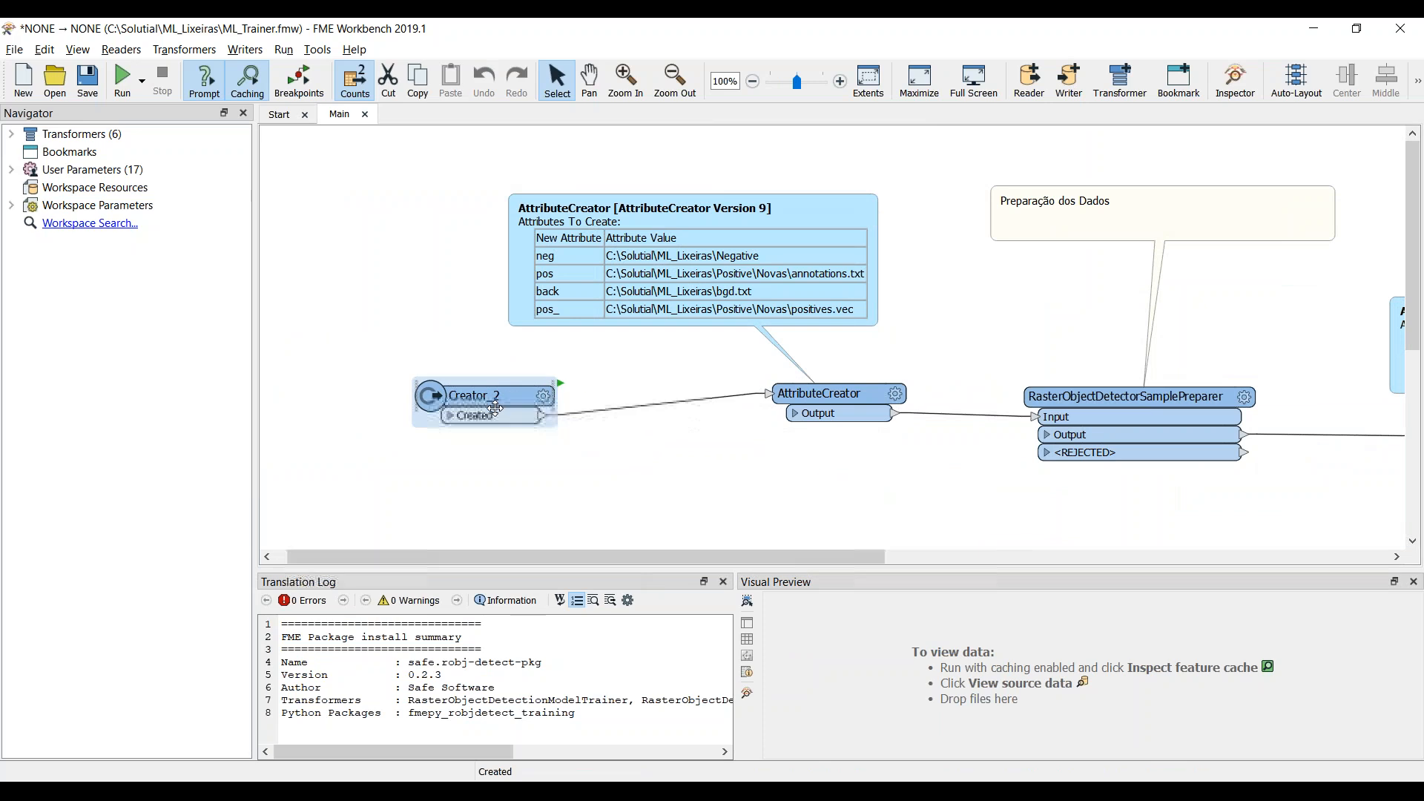
# Step: Reposition the first AttributeCreator and its attribute annotation on the ML_Trainer workspace canvas
pyautogui.moveTo(771, 285); pyautogui.dragTo(846, 250)
pyautogui.moveTo(846, 402)
pyautogui.mouseDown()
pyautogui.moveTo(778, 402)
pyautogui.moveTo(796, 402)
pyautogui.mouseUp()
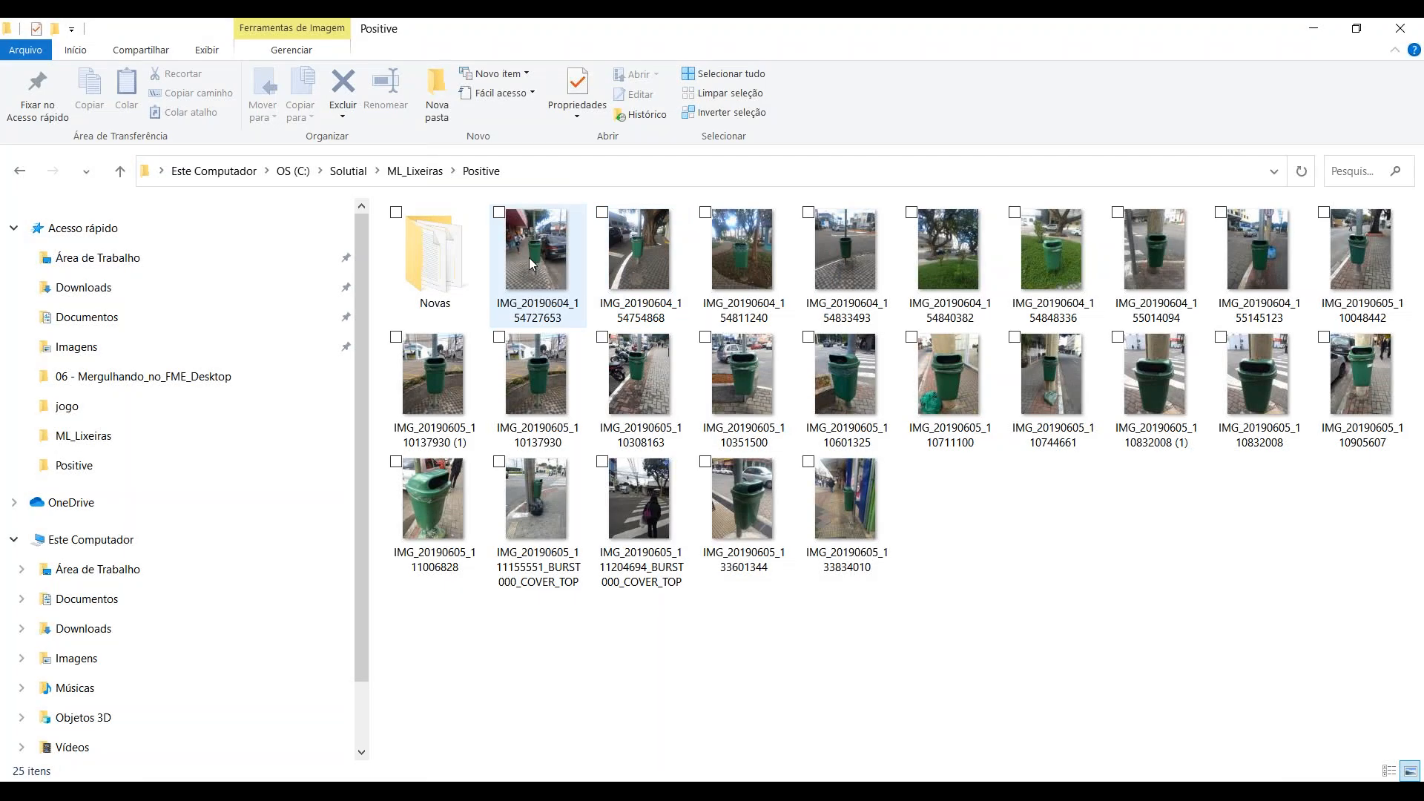
# Step: Examine the trash bin sample photos and the folder path of C:\Solutial\ML_Lixeiras\Positive in File Explorer
pyautogui.click(629, 269)
pyautogui.click(742, 260)
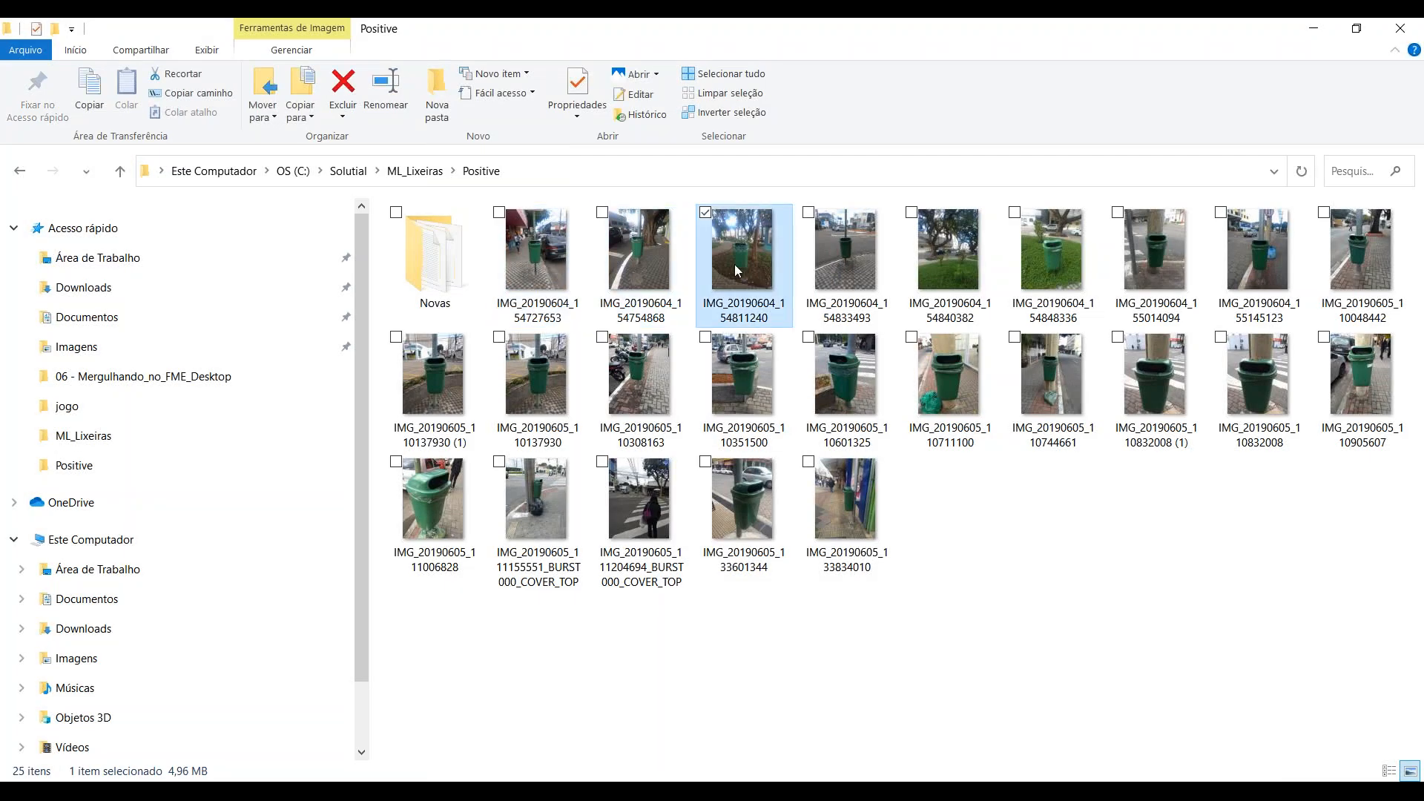
pyautogui.click(846, 275)
pyautogui.click(949, 267)
pyautogui.click(1066, 290)
pyautogui.click(1154, 259)
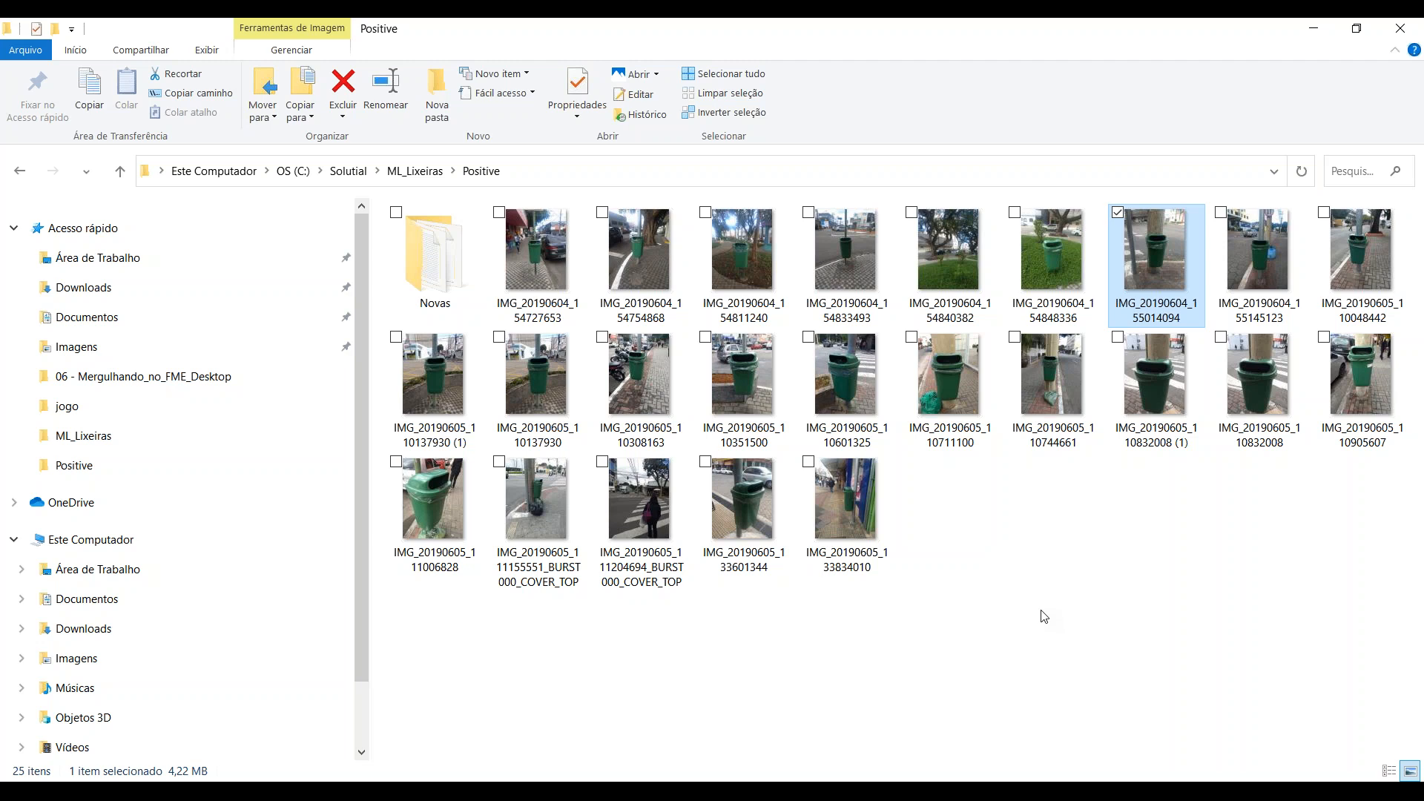
pyautogui.click(718, 177)
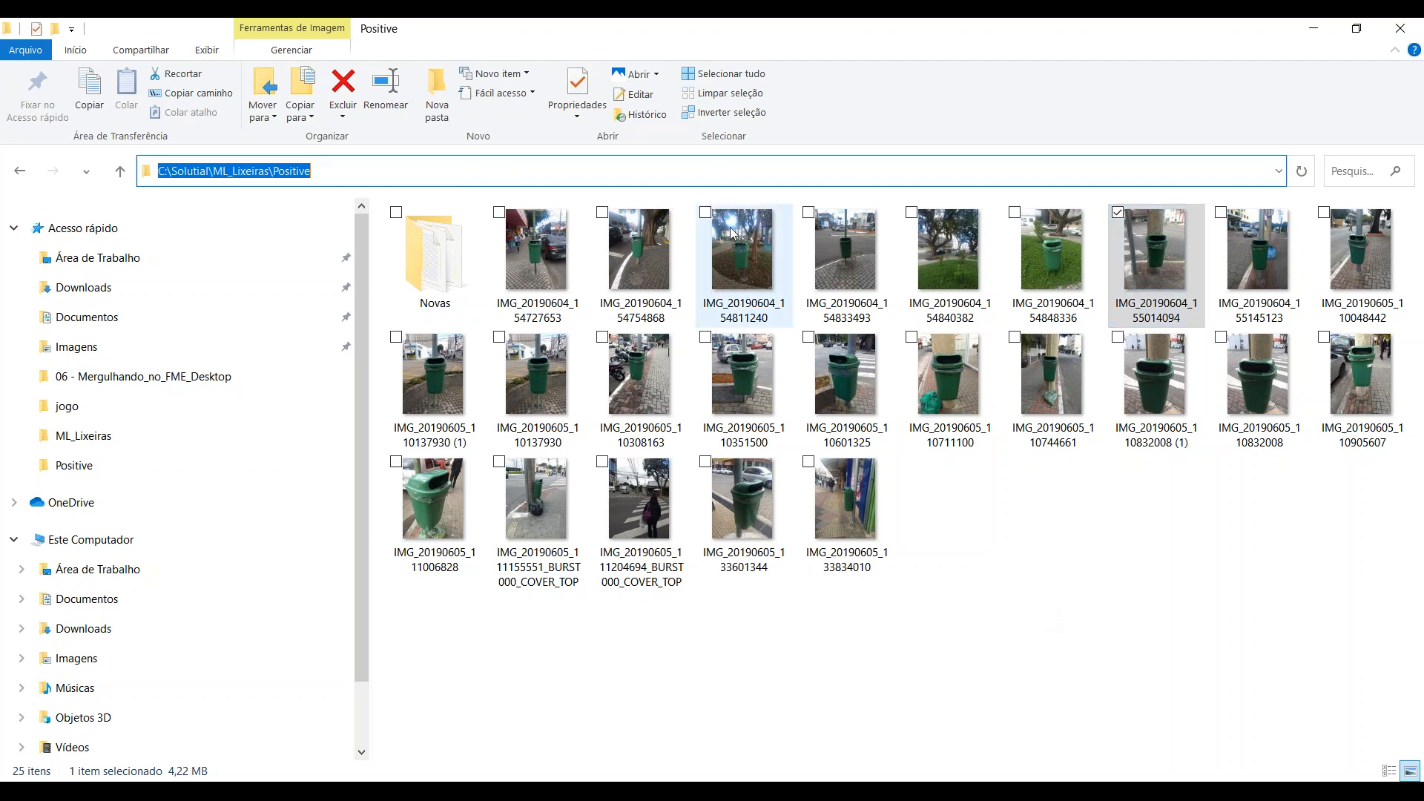
pyautogui.click(310, 175)
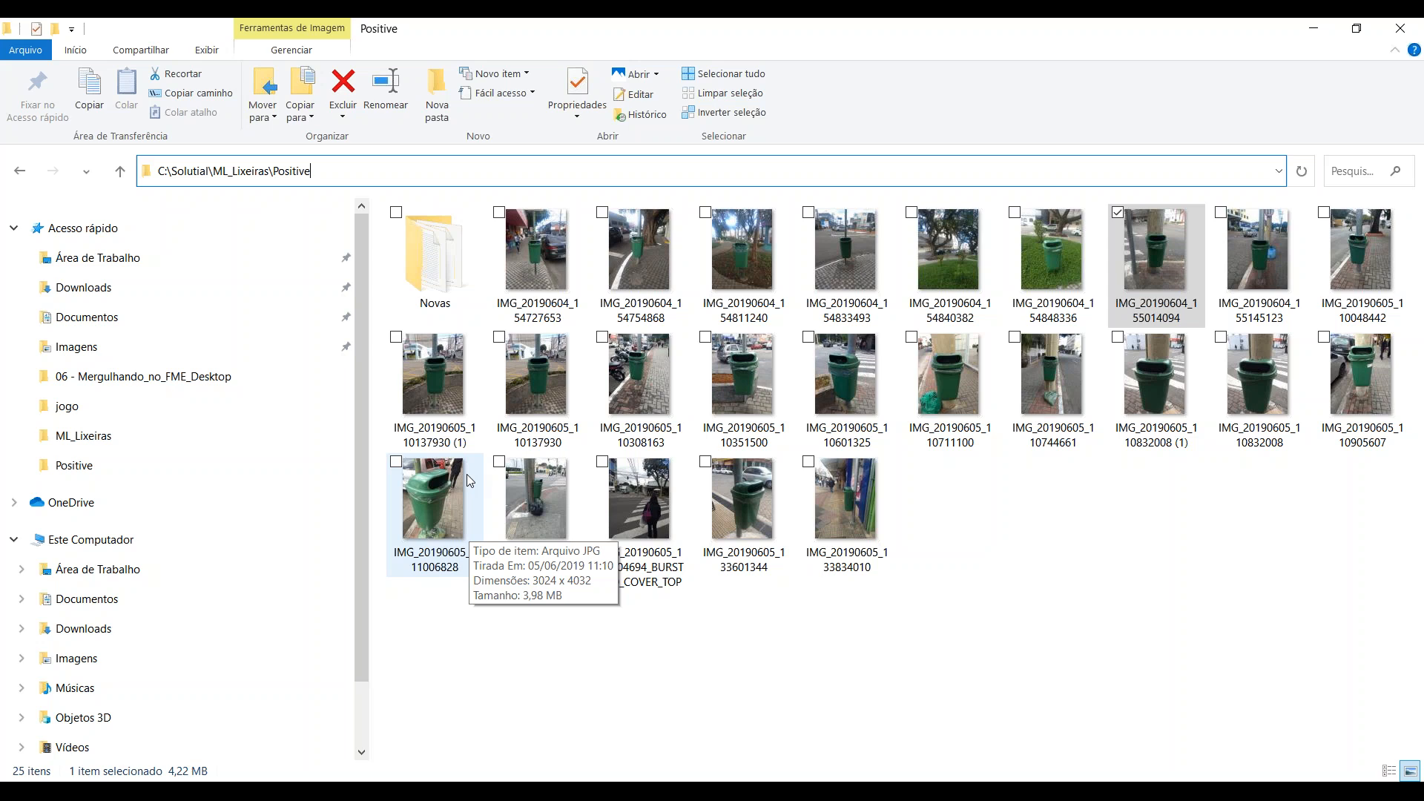
pyautogui.moveTo(311, 171); pyautogui.dragTo(273, 178)
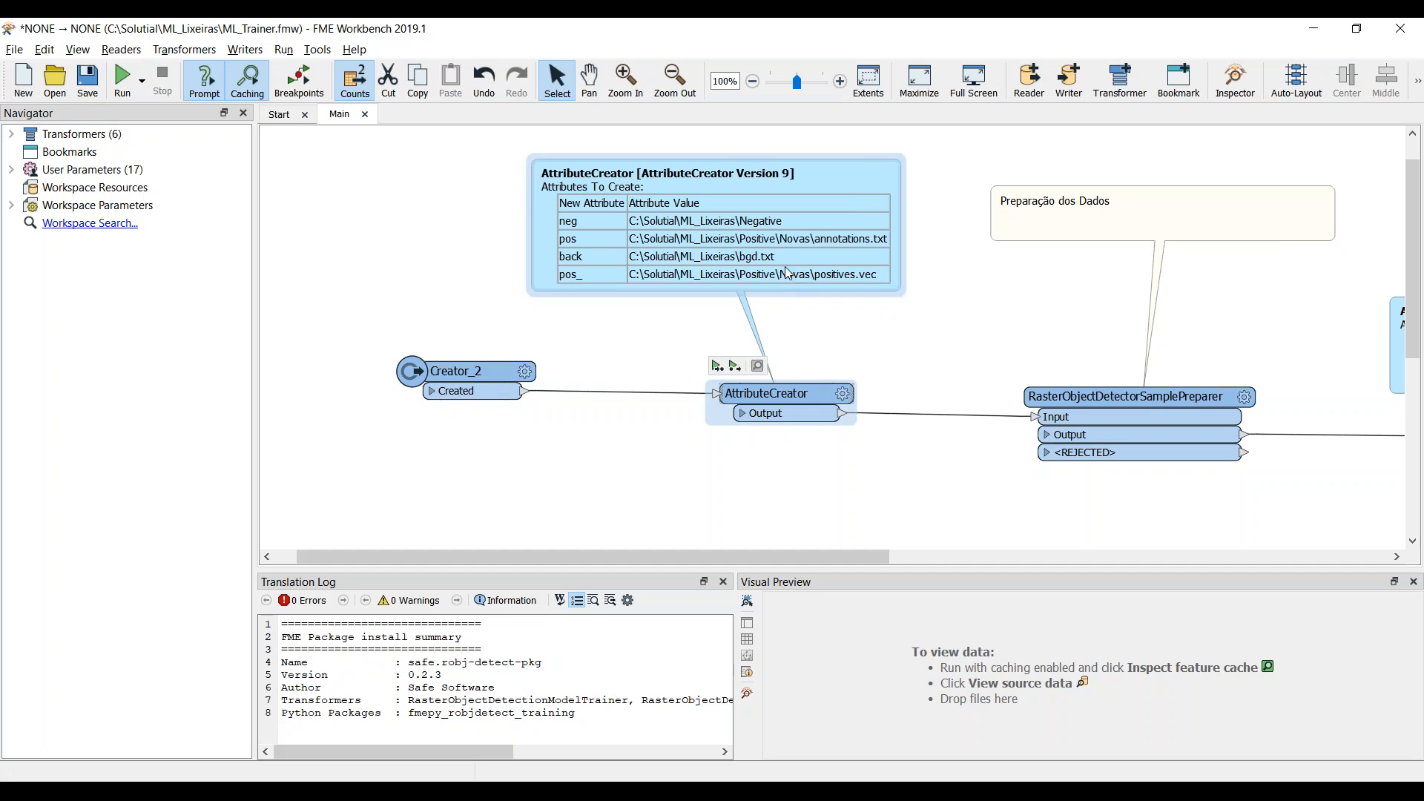
# Step: Move the RasterObjectDetectorSamplePreparer slightly upward and review its annotation, background description and prepared positives file parameters, accepting them as they are
pyautogui.moveTo(813, 556); pyautogui.dragTo(856, 555)
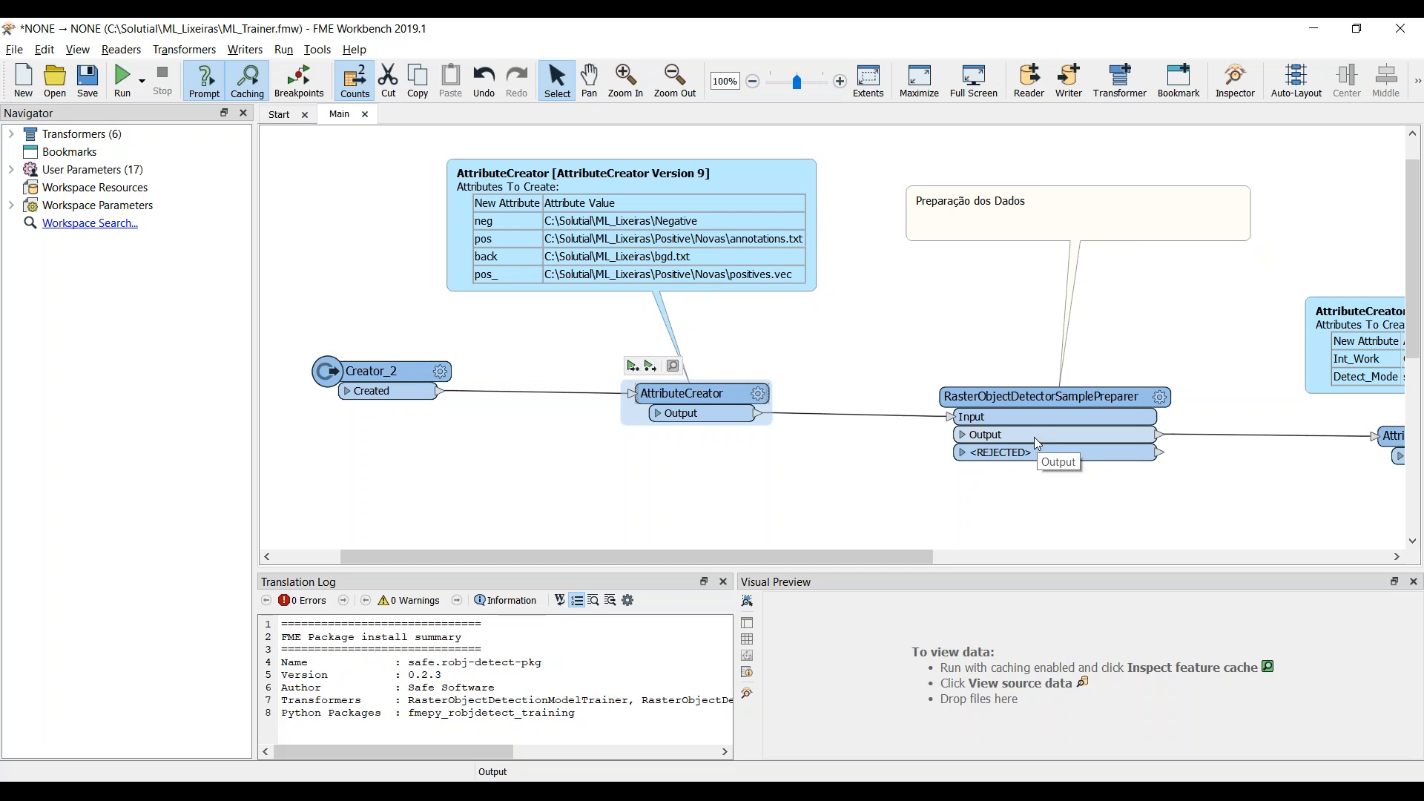
pyautogui.moveTo(1034, 402); pyautogui.dragTo(1034, 389)
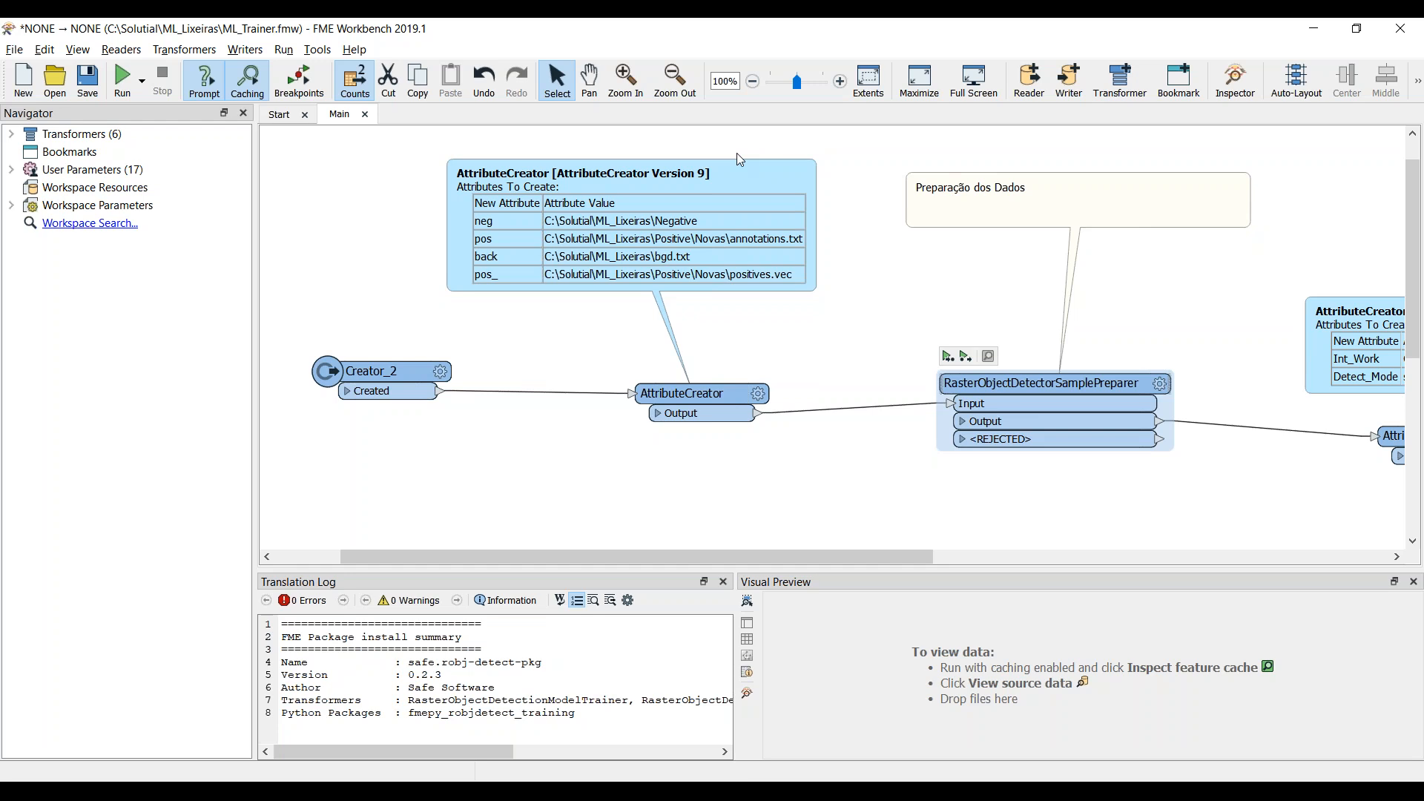
pyautogui.moveTo(724, 557); pyautogui.dragTo(876, 568)
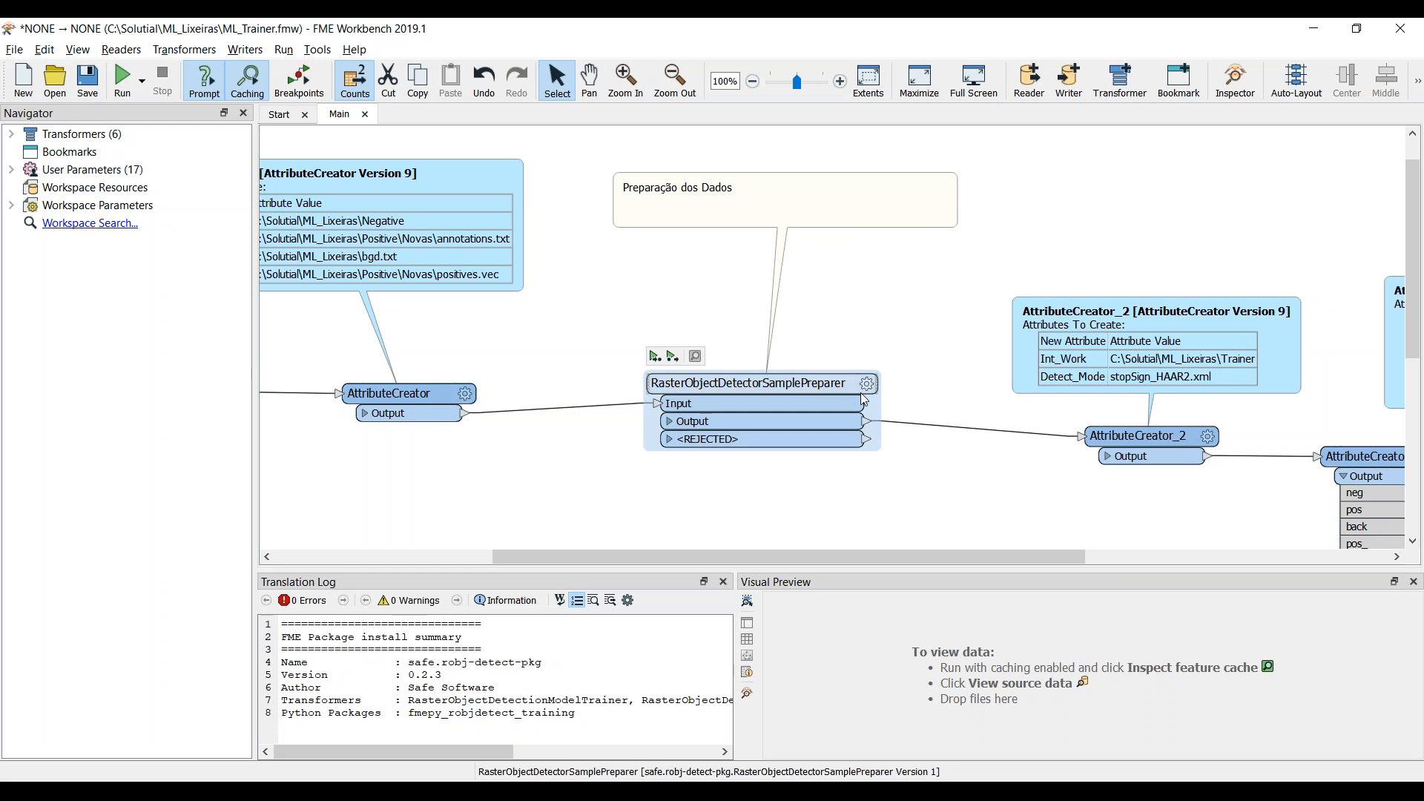
pyautogui.moveTo(866, 386)
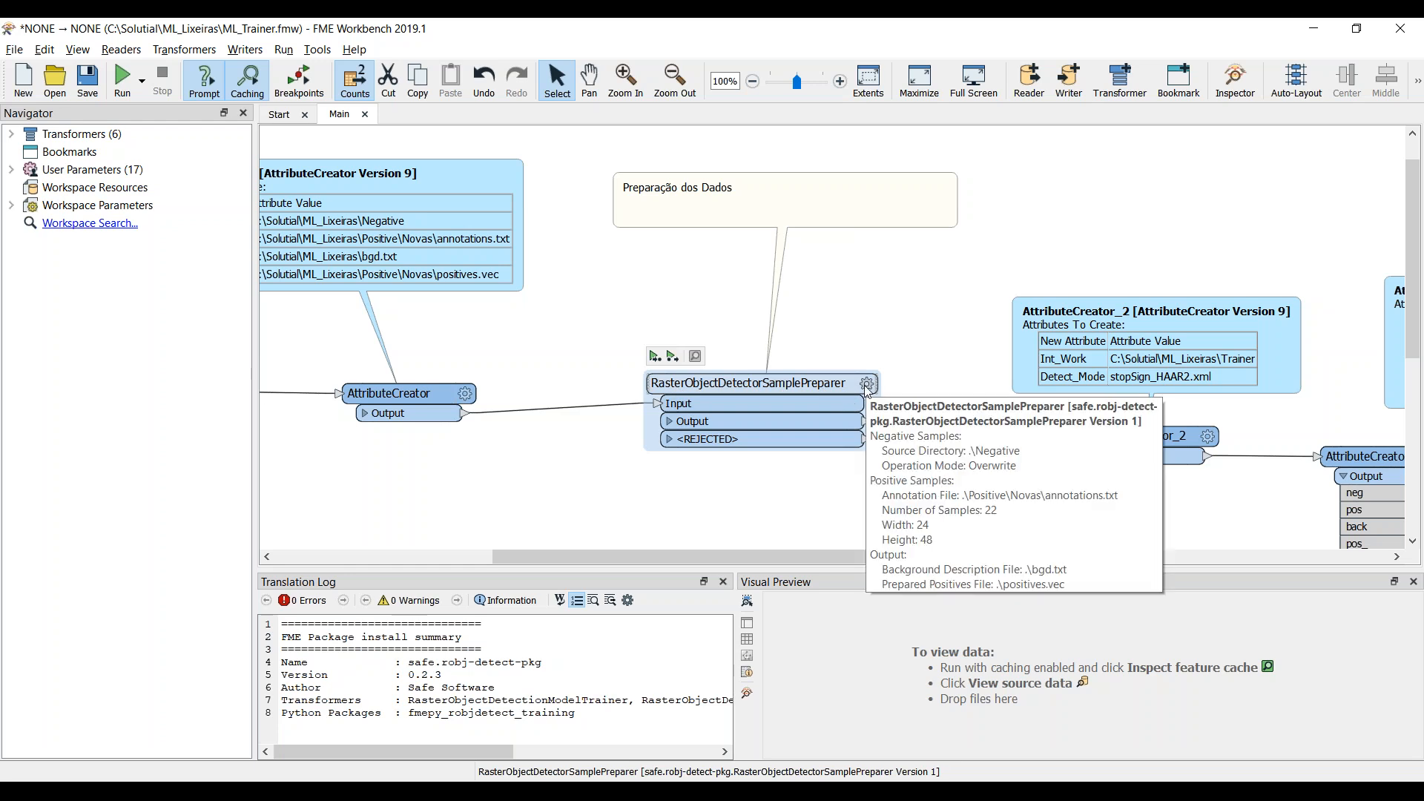
pyautogui.click(865, 385)
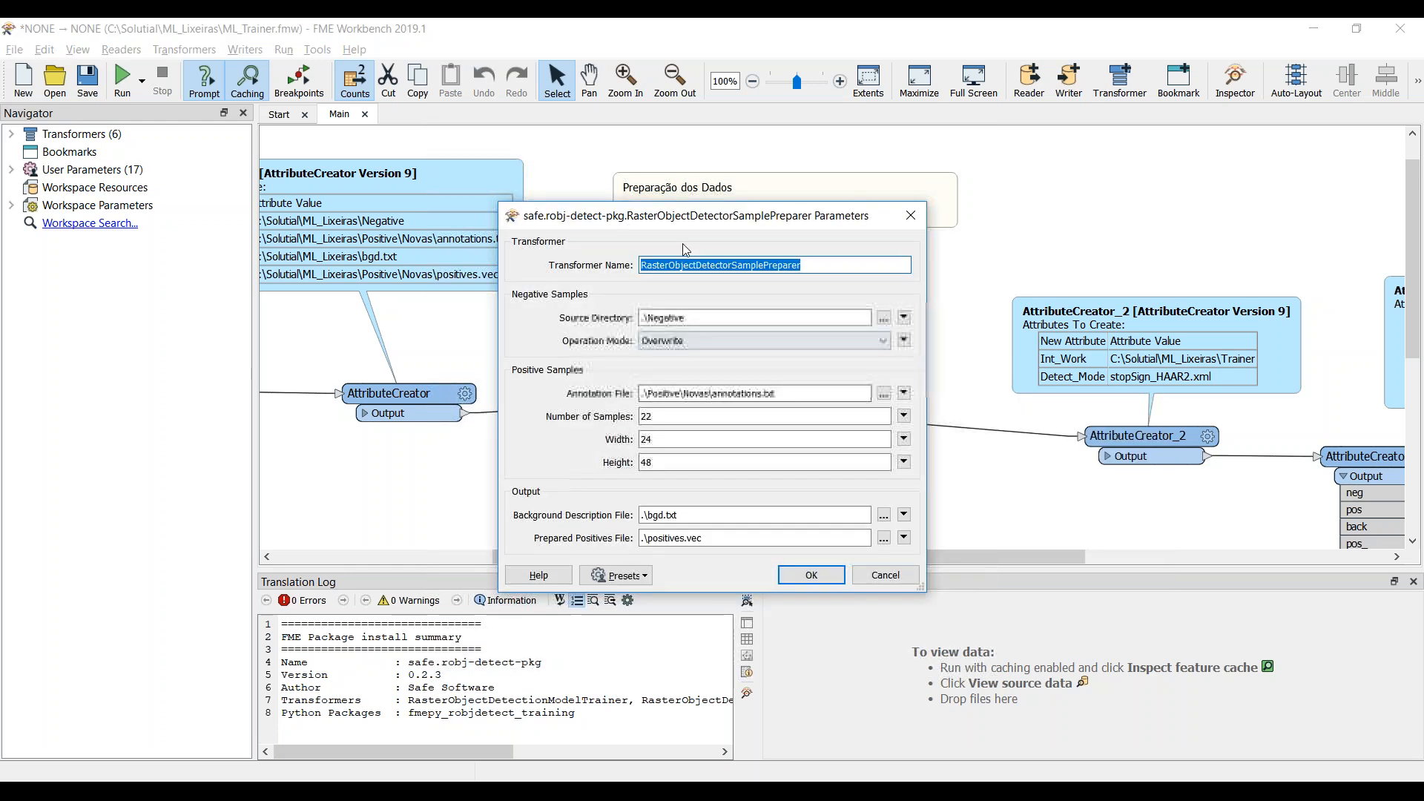
pyautogui.moveTo(699, 222); pyautogui.dragTo(772, 158)
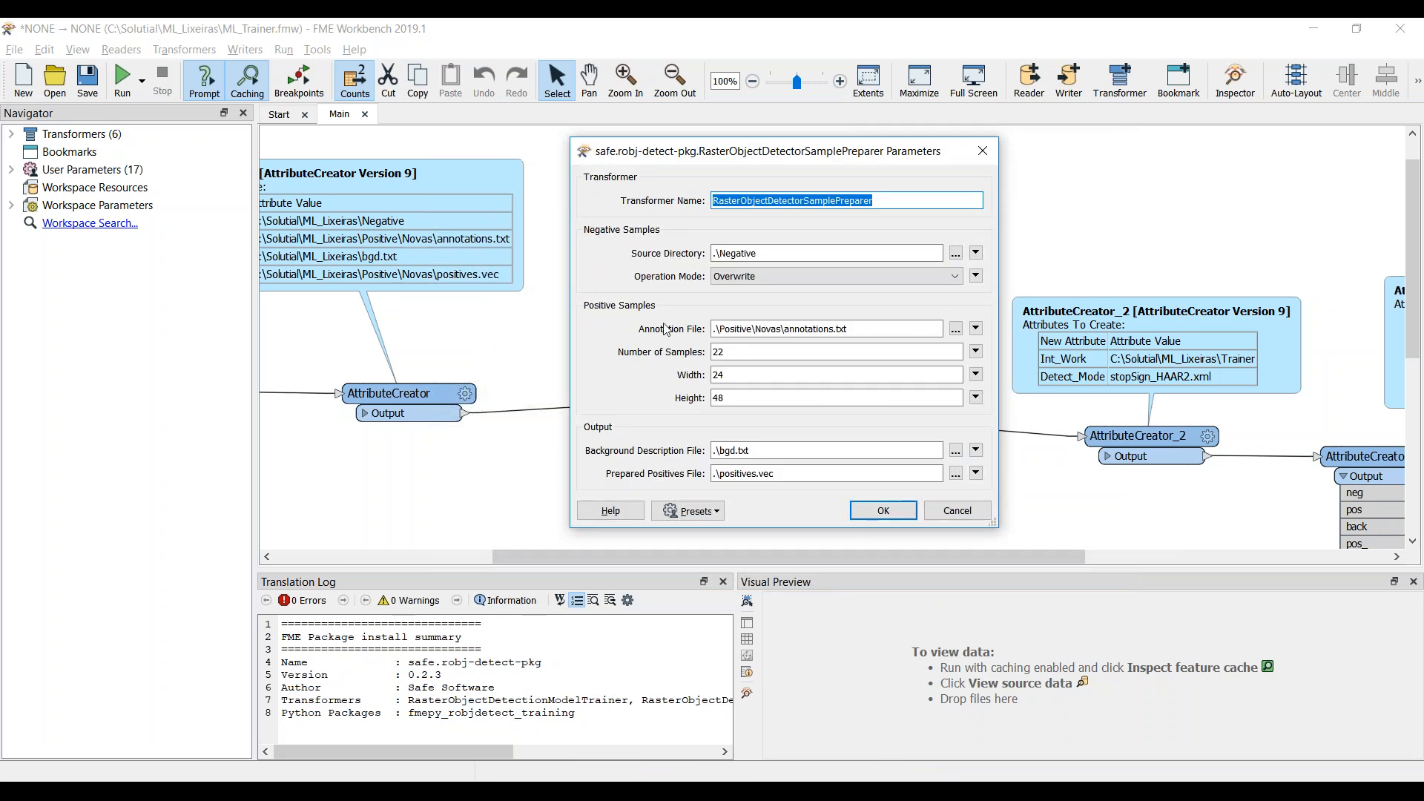
pyautogui.tripleClick(872, 330)
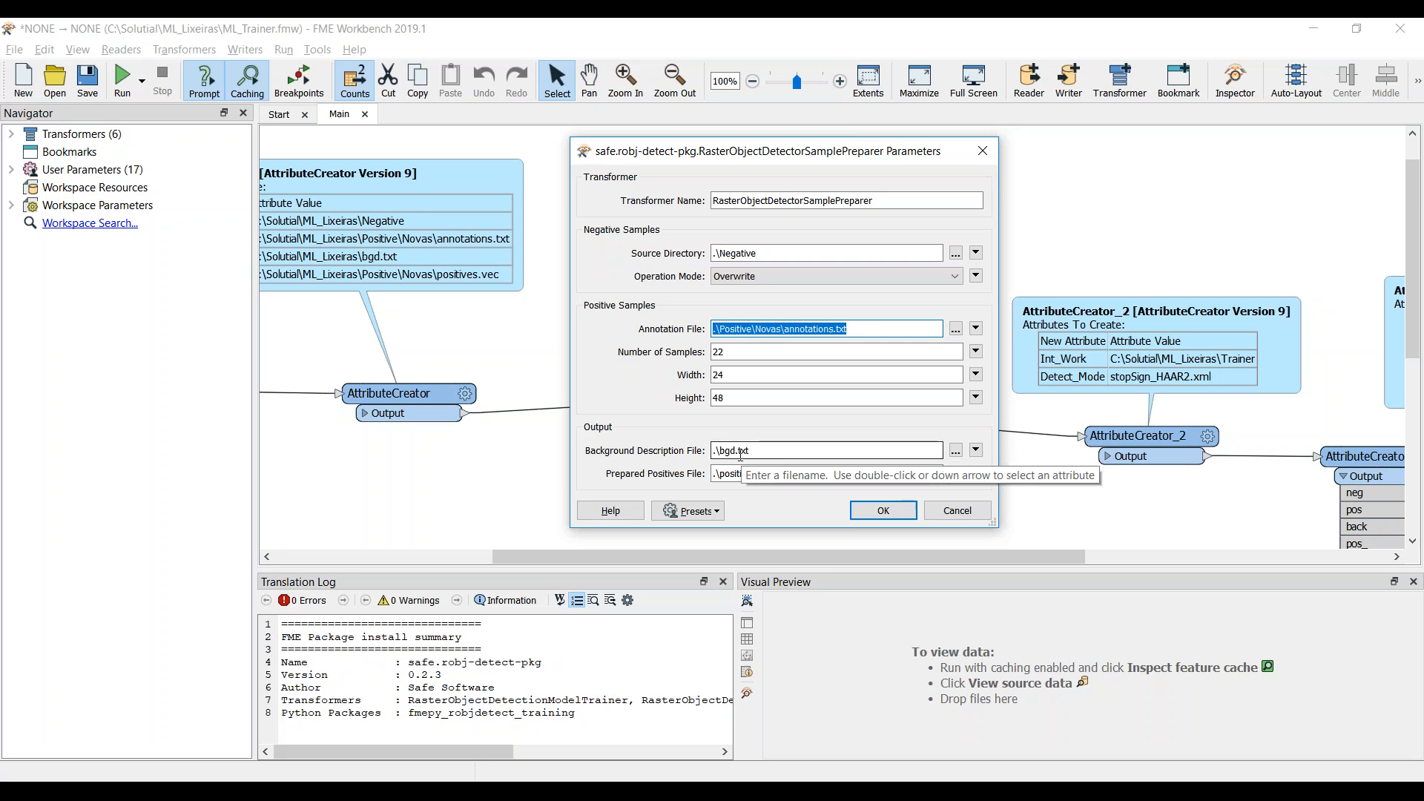
pyautogui.click(762, 452)
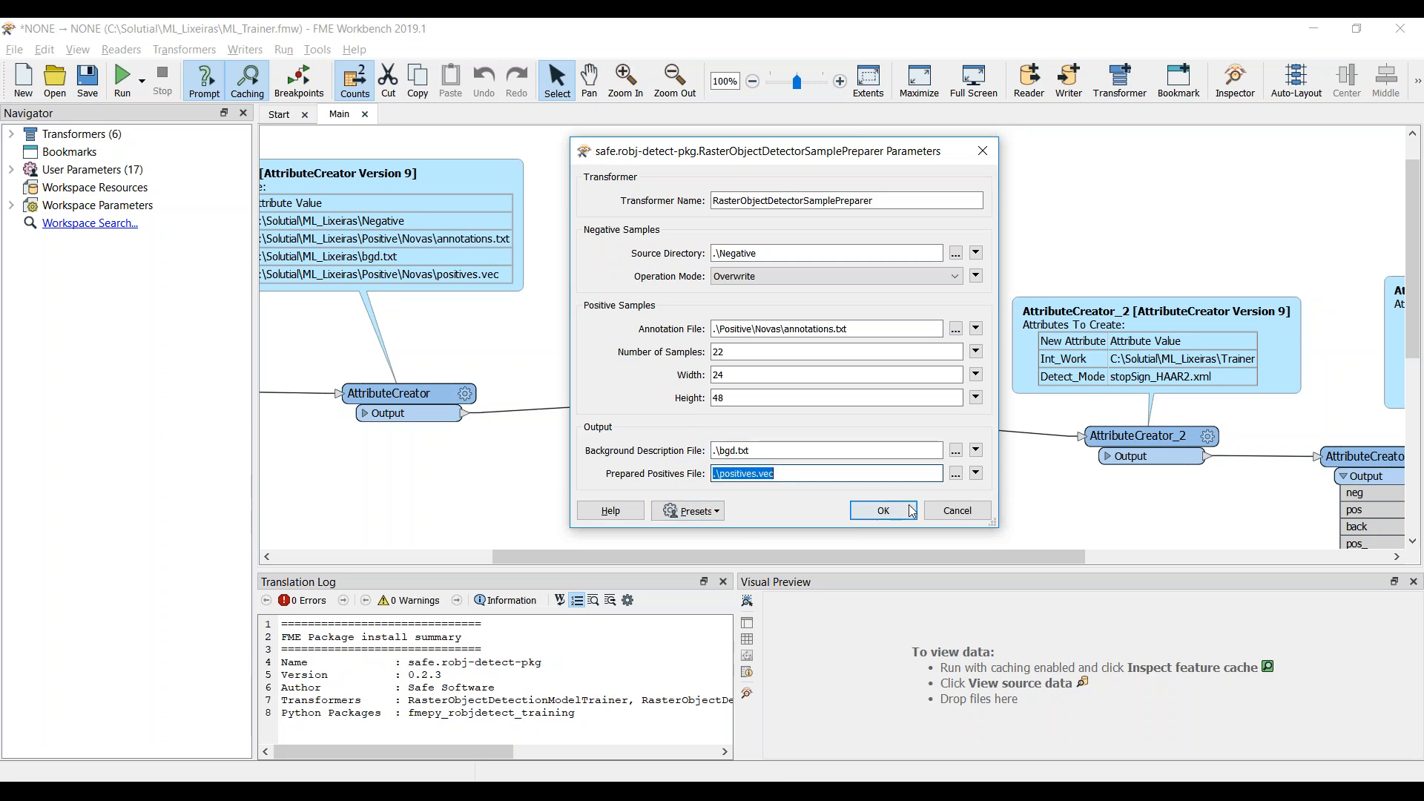
pyautogui.click(883, 510)
# Step: Open the parameters of the RasterObjectDetectionModelTrainer at the end of the workflow
pyautogui.moveTo(968, 555); pyautogui.dragTo(1109, 558)
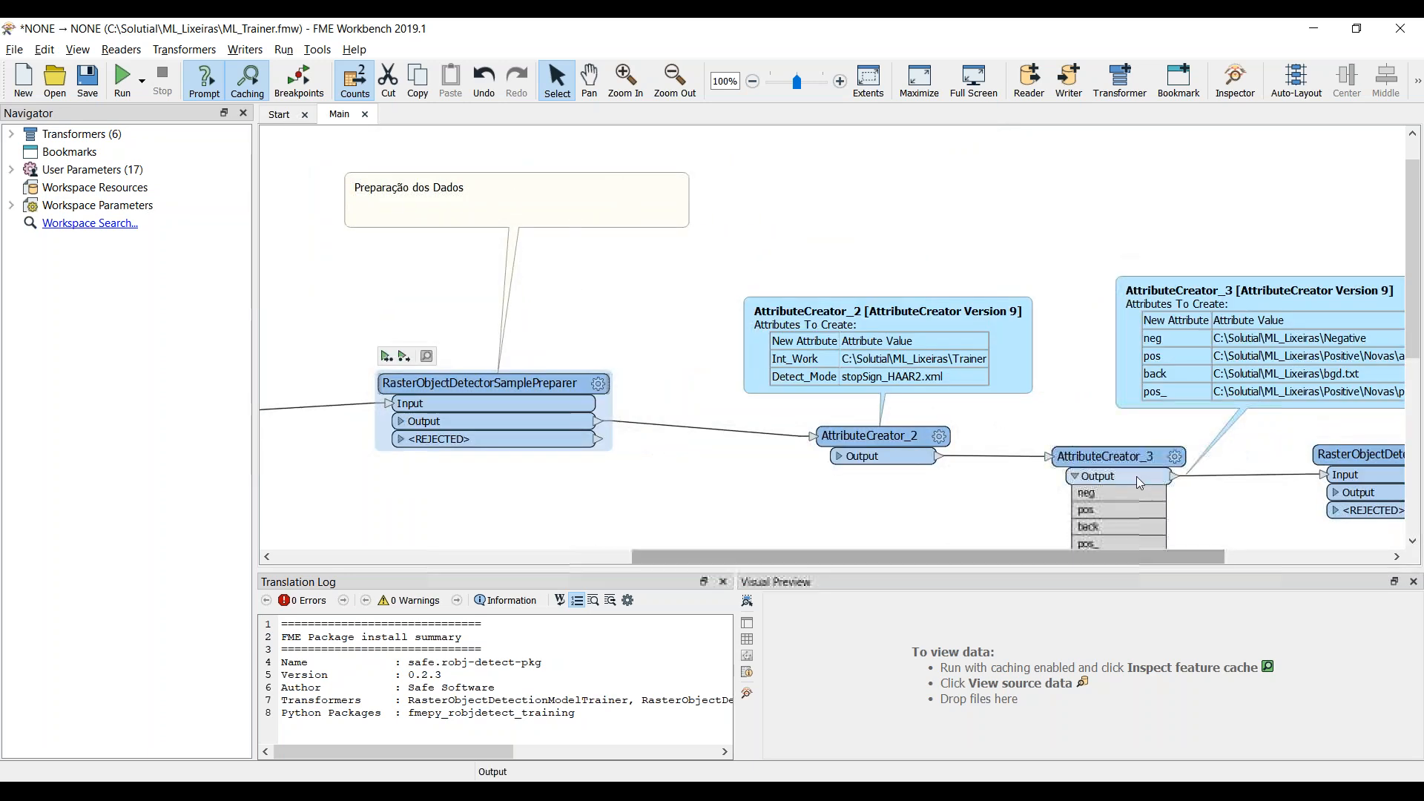
pyautogui.moveTo(1196, 557); pyautogui.dragTo(1325, 558)
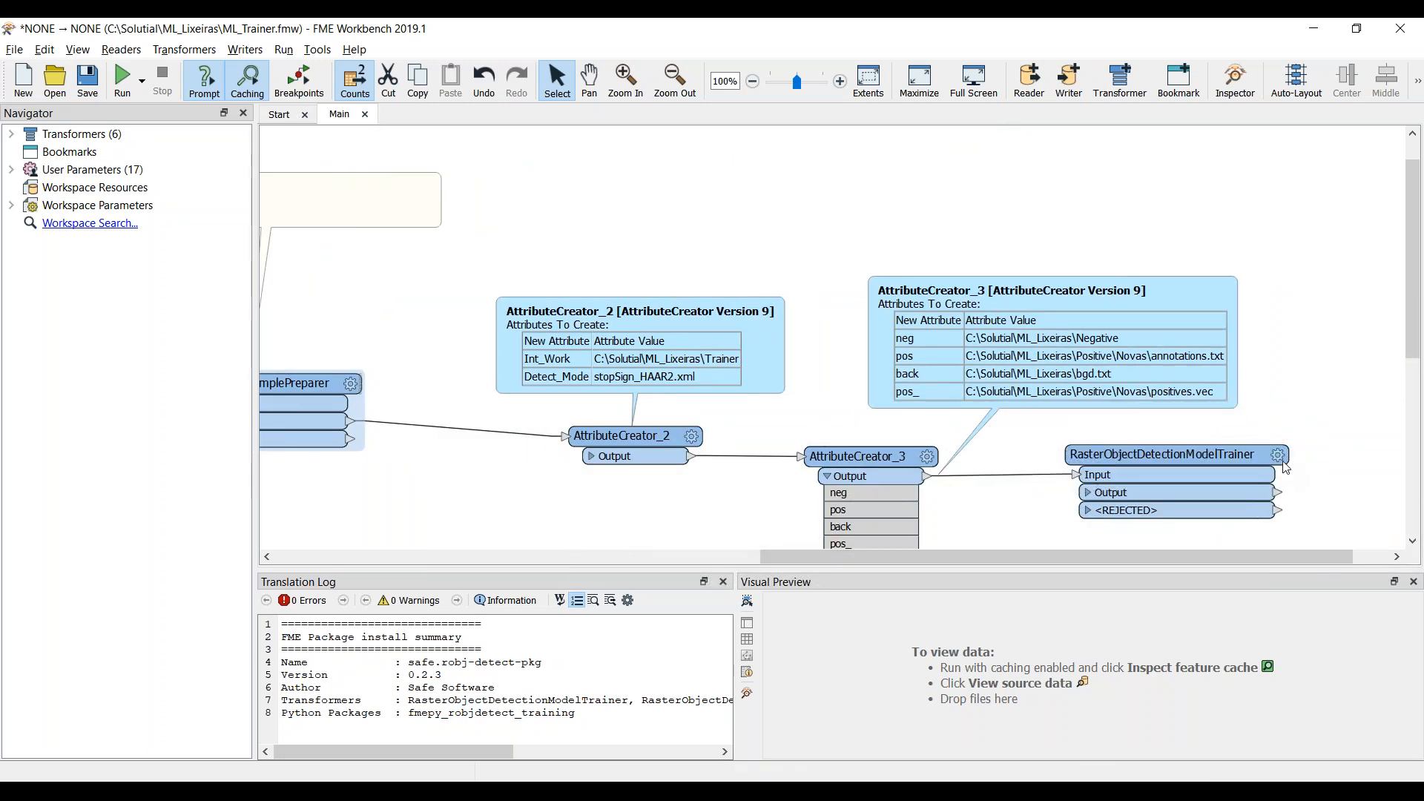
pyautogui.doubleClick(1232, 468)
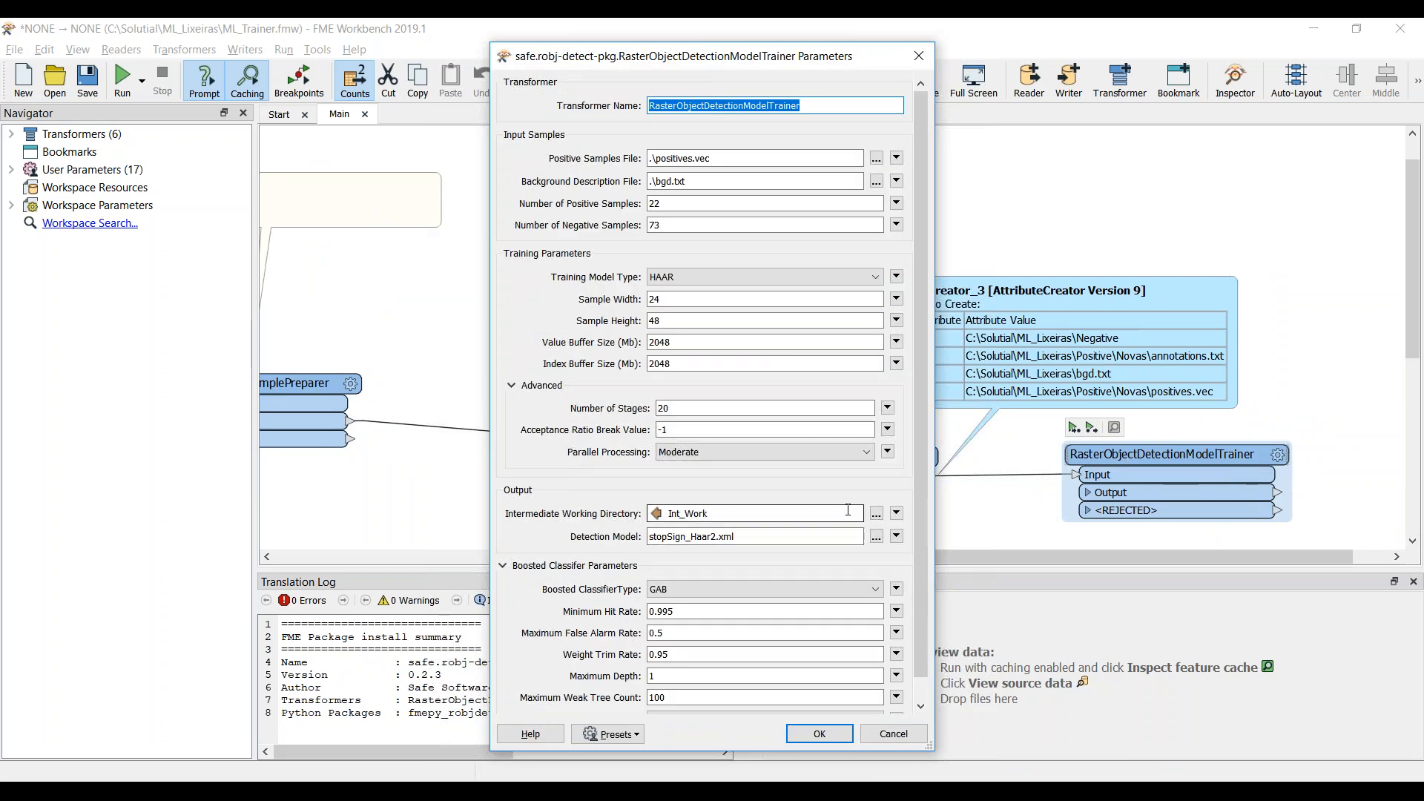
# Step: Review the RasterObjectDetectionModelTrainer's positive samples file, background description file, training model type and detection model, accepting the parameters as they are
pyautogui.click(752, 158)
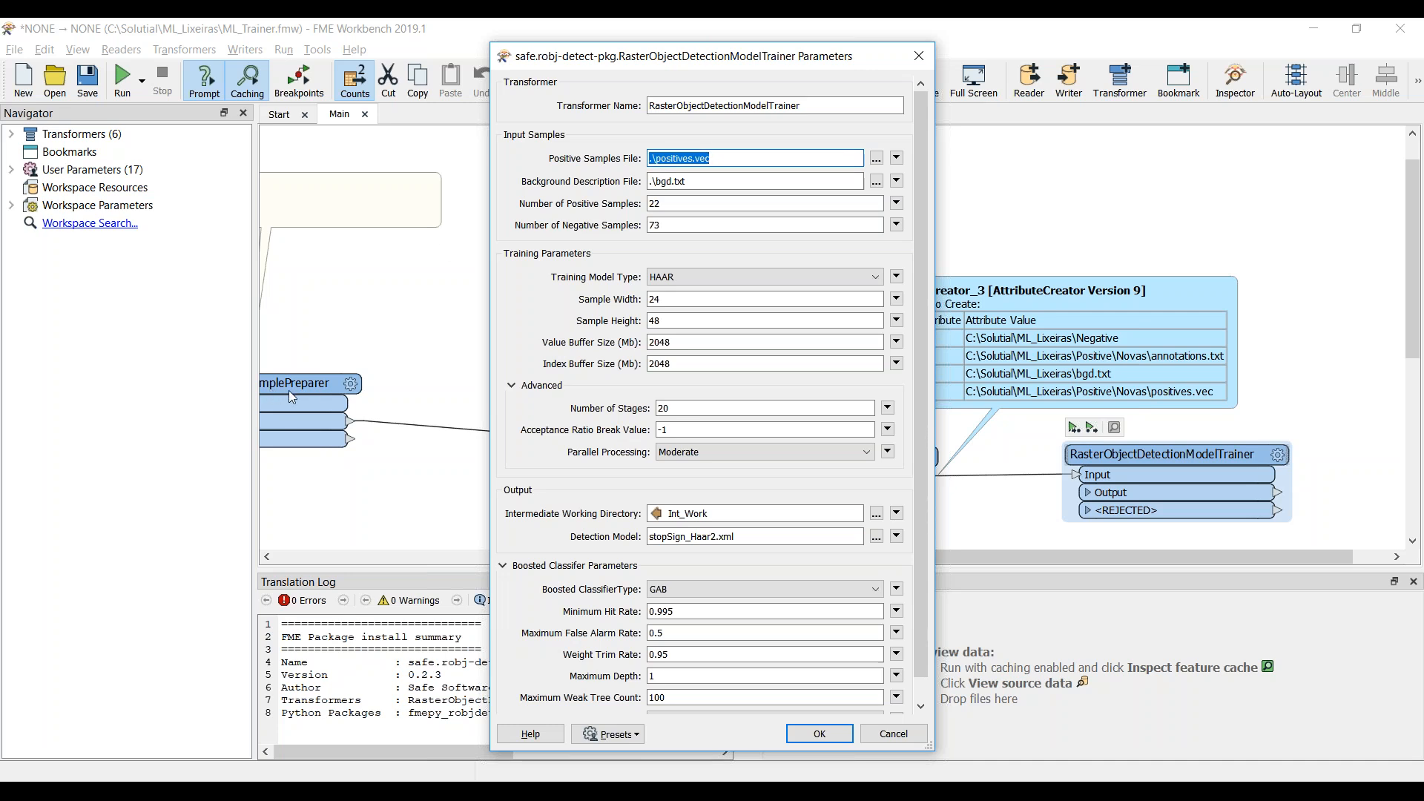
pyautogui.click(727, 158)
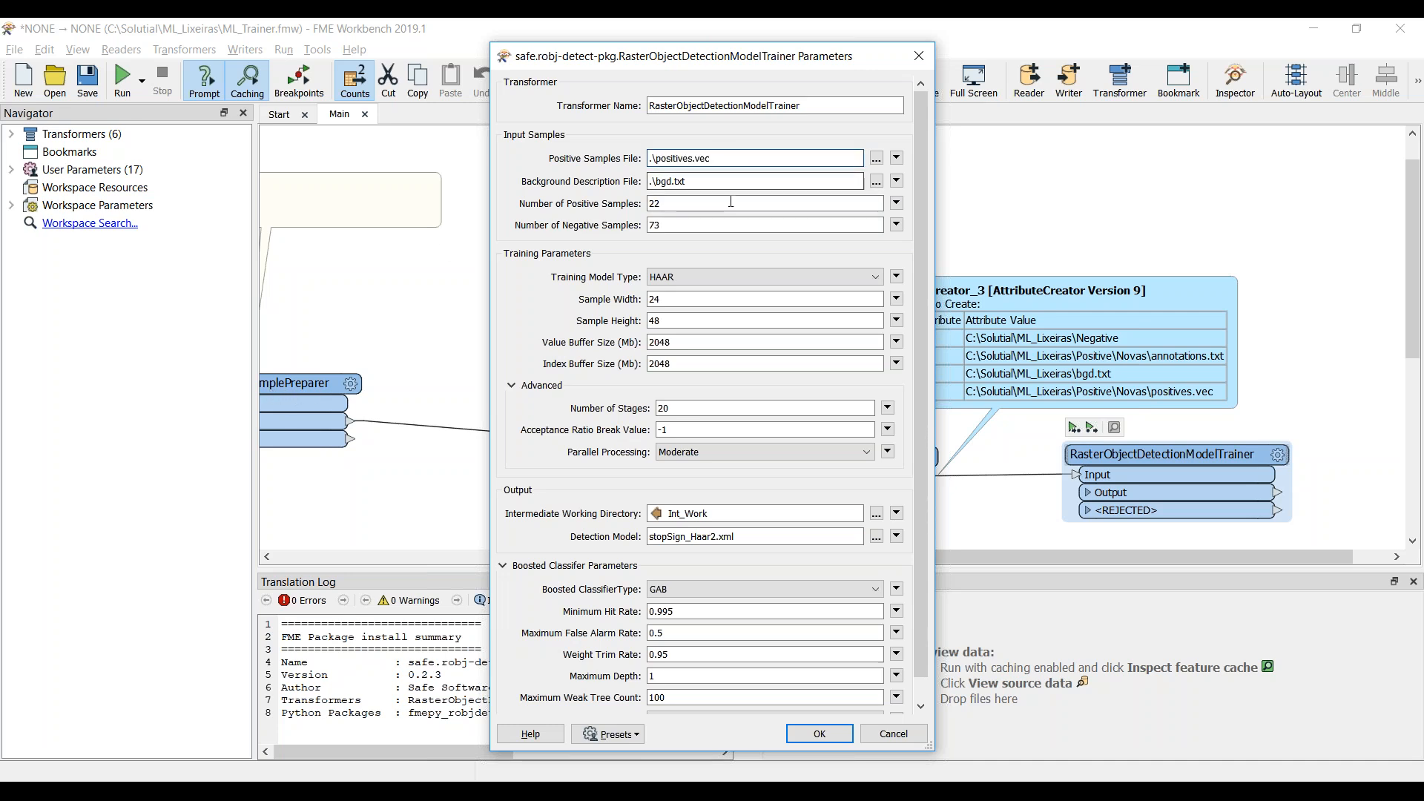
pyautogui.click(715, 186)
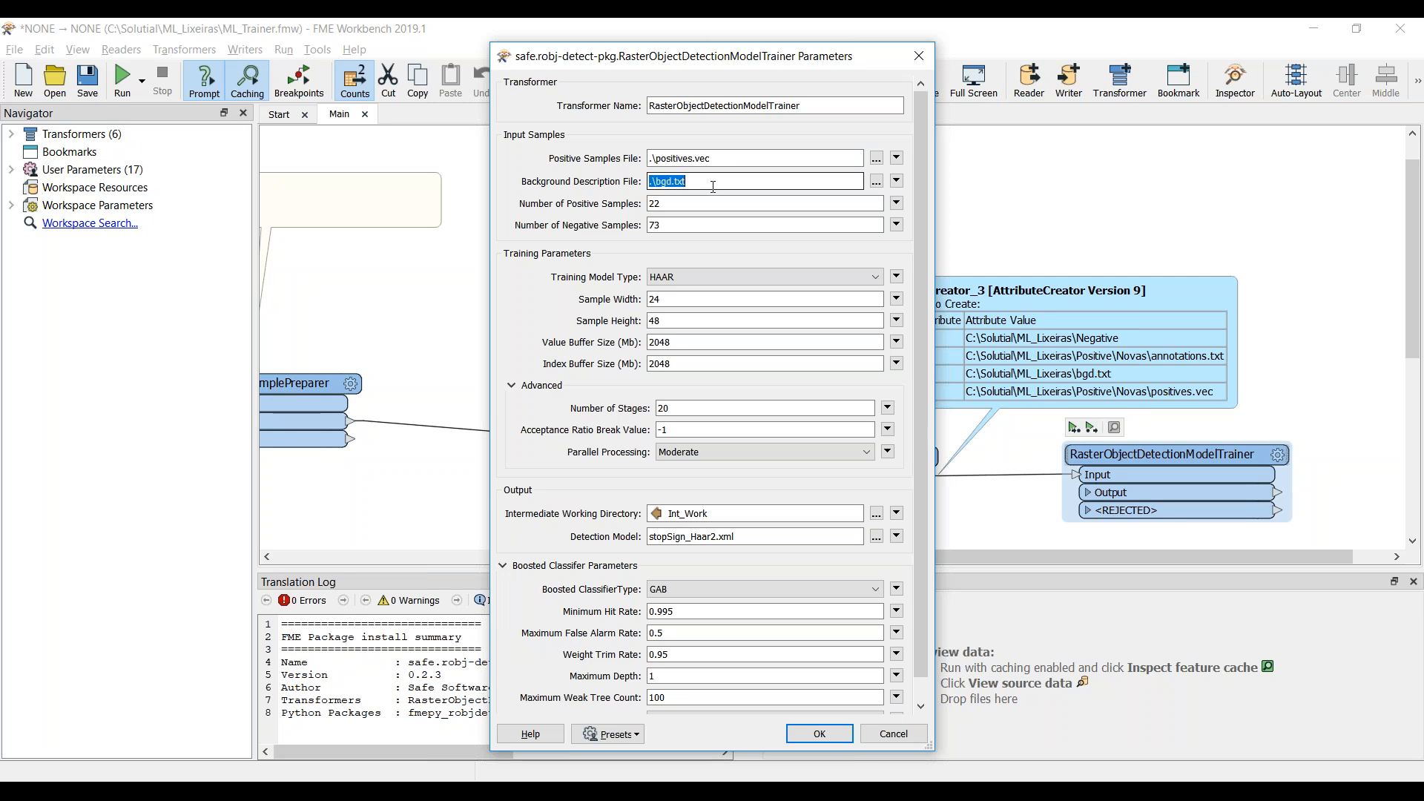
pyautogui.click(764, 278)
pyautogui.click(763, 277)
pyautogui.click(780, 538)
pyautogui.tripleClick(781, 543)
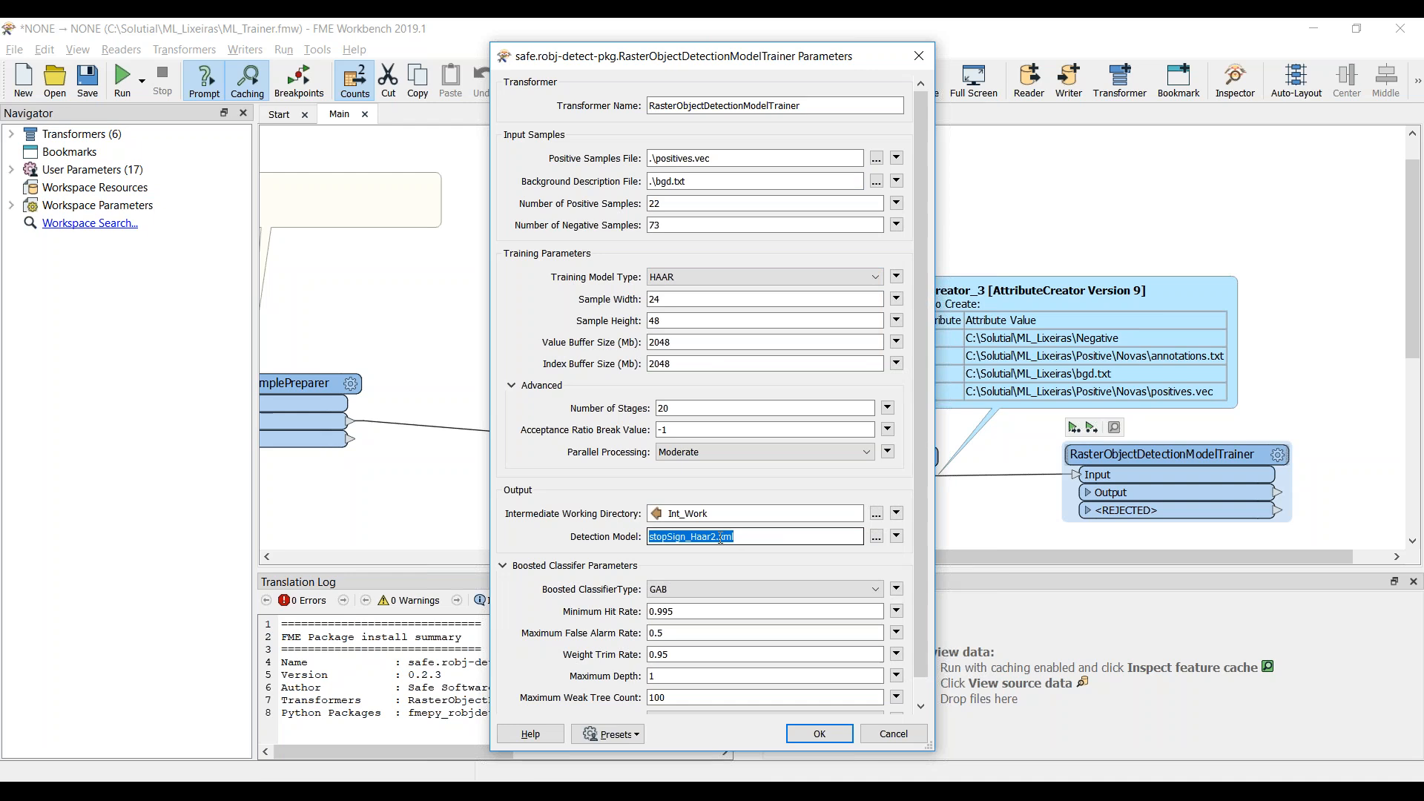
pyautogui.moveTo(715, 536); pyautogui.dragTo(742, 537)
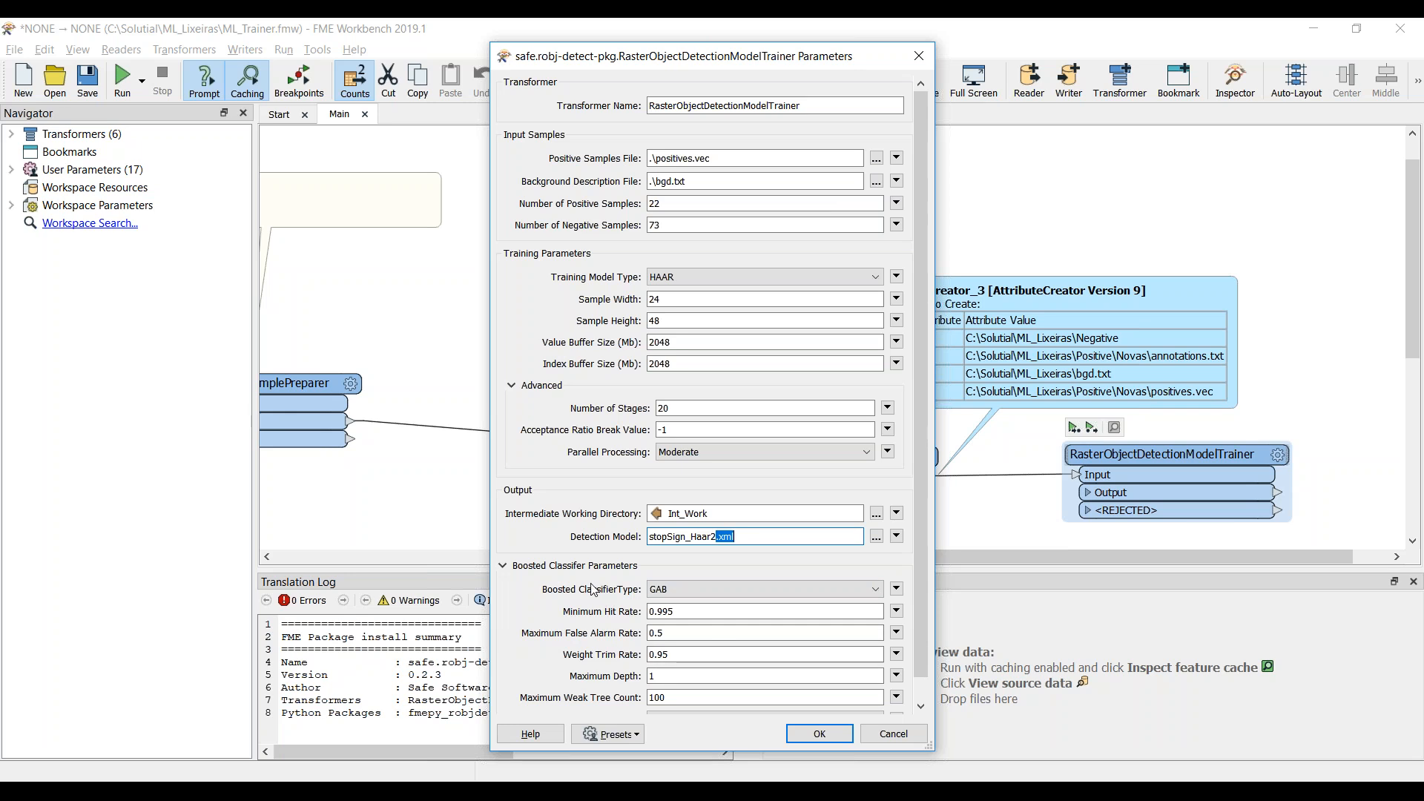
pyautogui.click(839, 737)
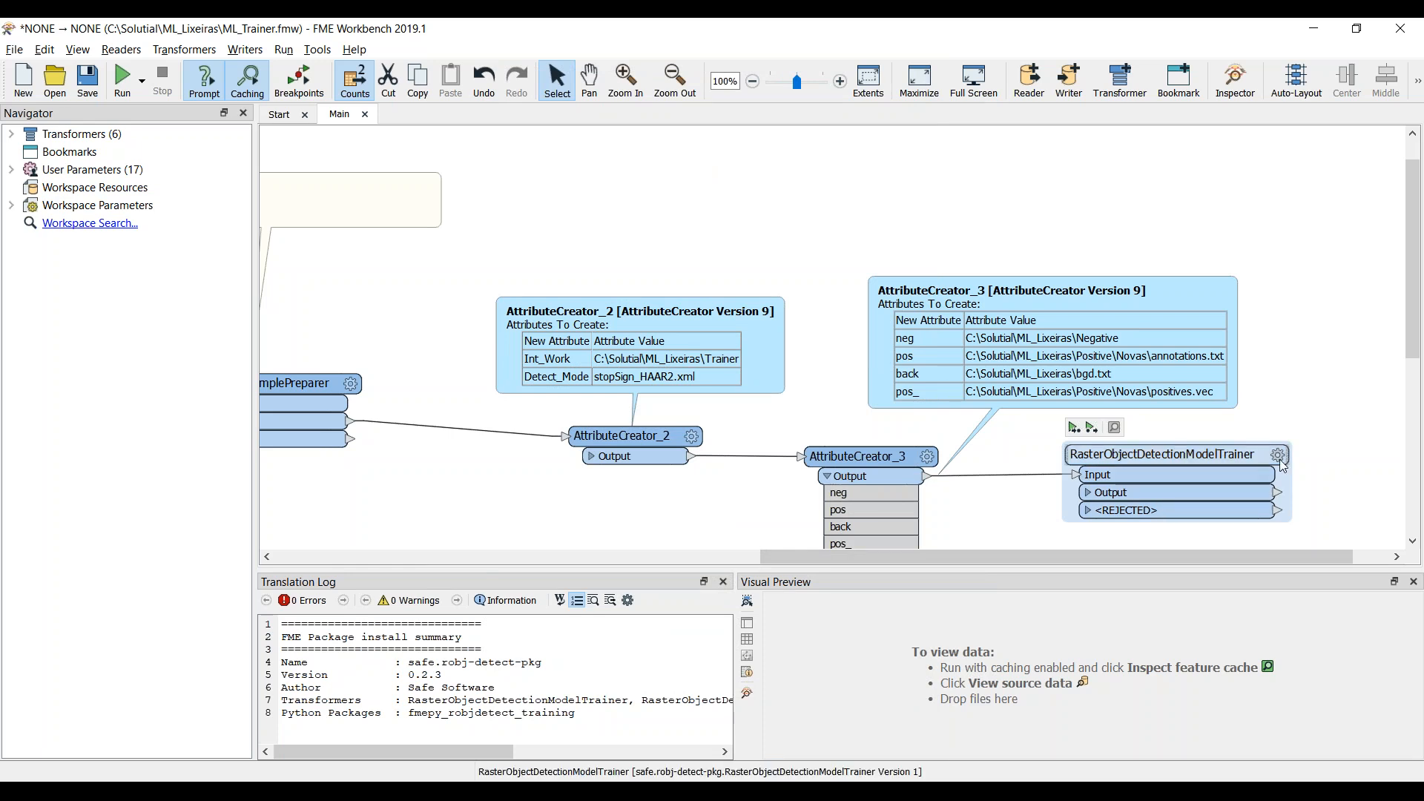
# Step: Switch to the Workspace_Detetor workspace and open the parameters of the RasterObjectDetector
pyautogui.moveTo(1283, 464)
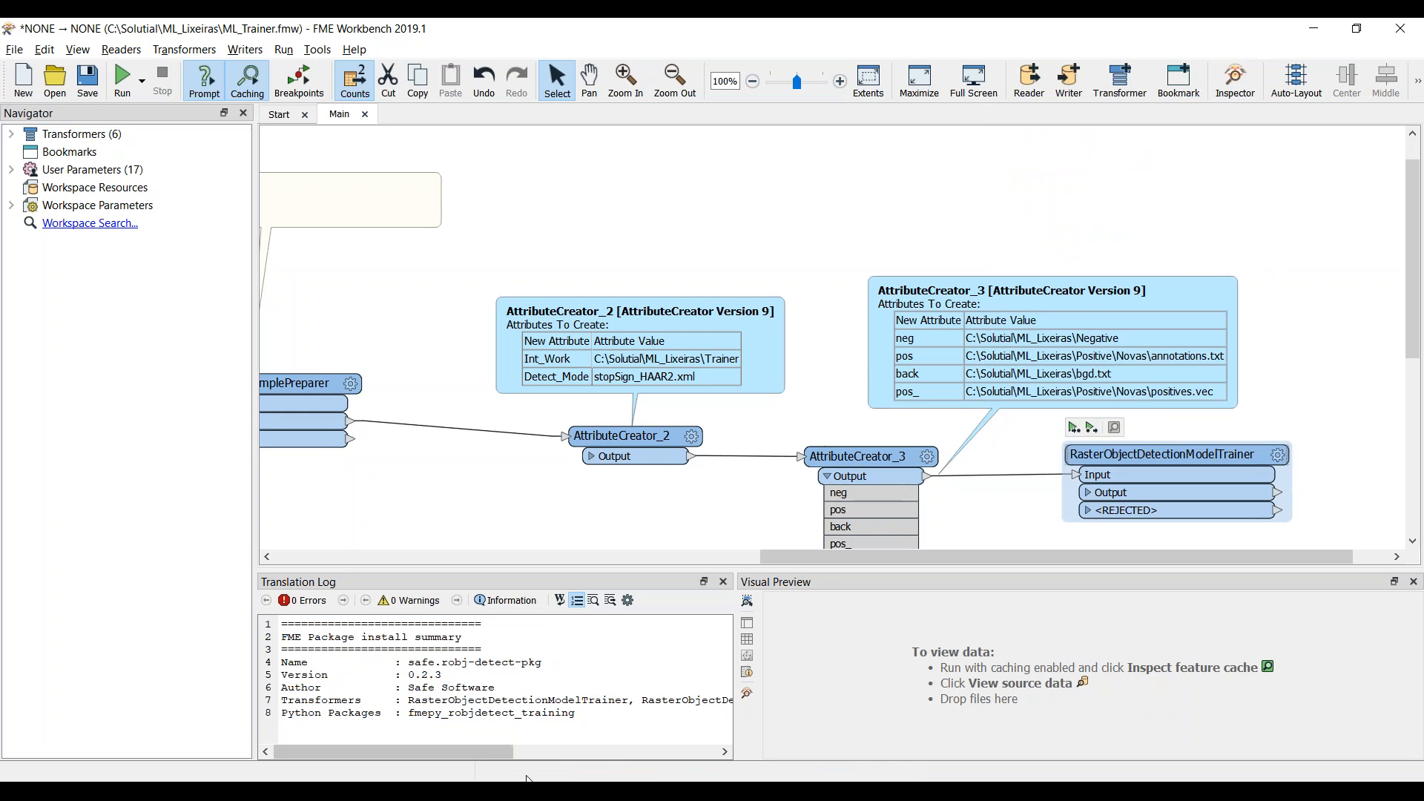
pyautogui.moveTo(616, 718)
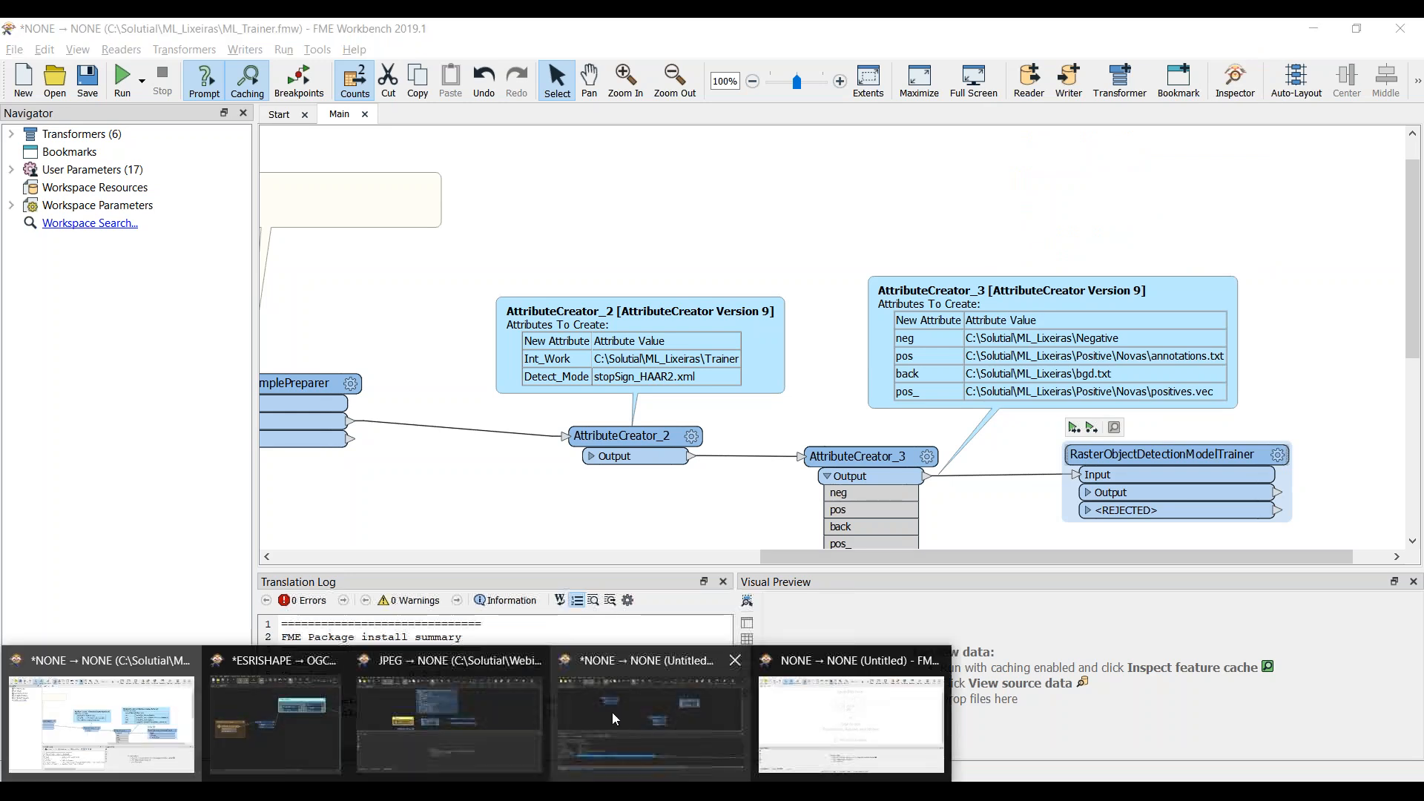
pyautogui.click(449, 723)
pyautogui.click(334, 339)
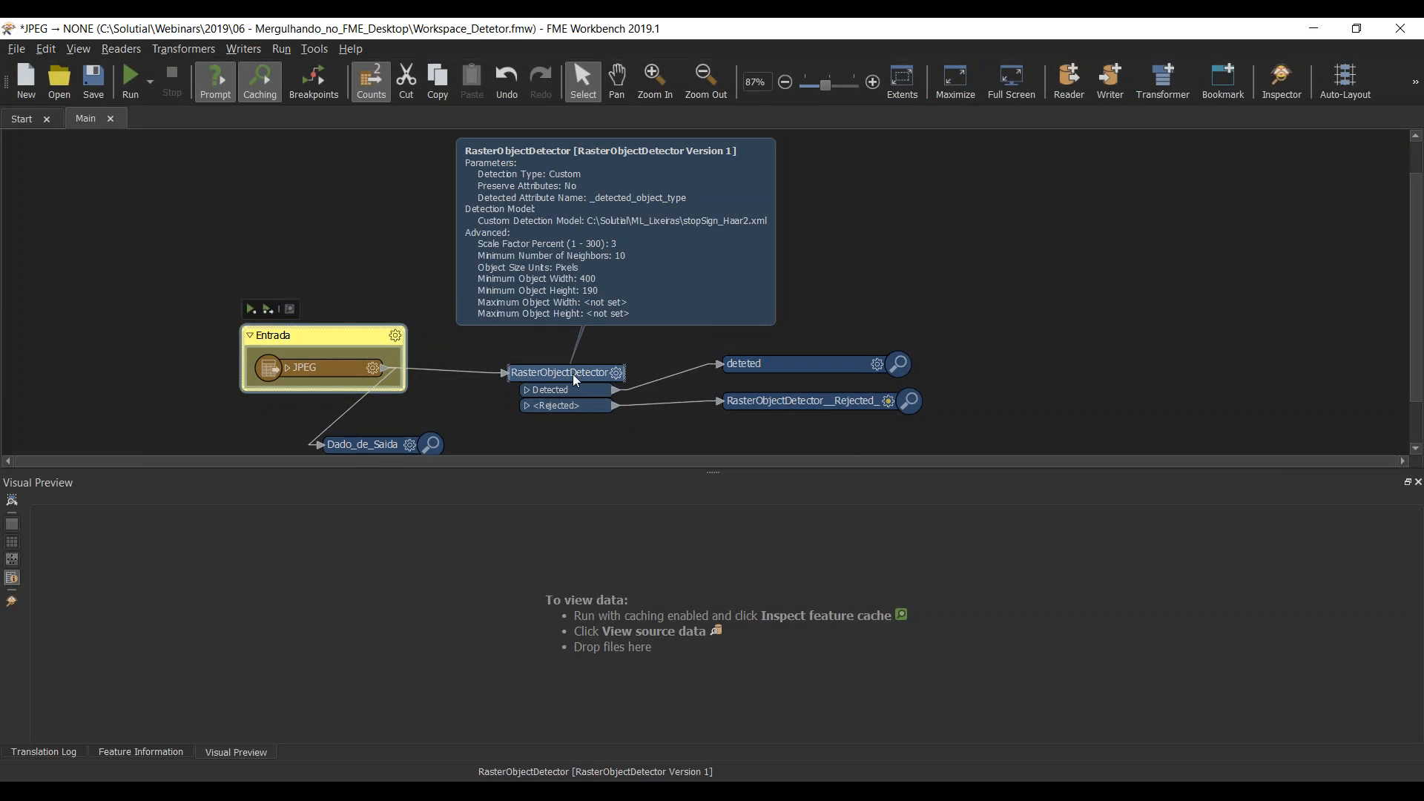
pyautogui.click(615, 372)
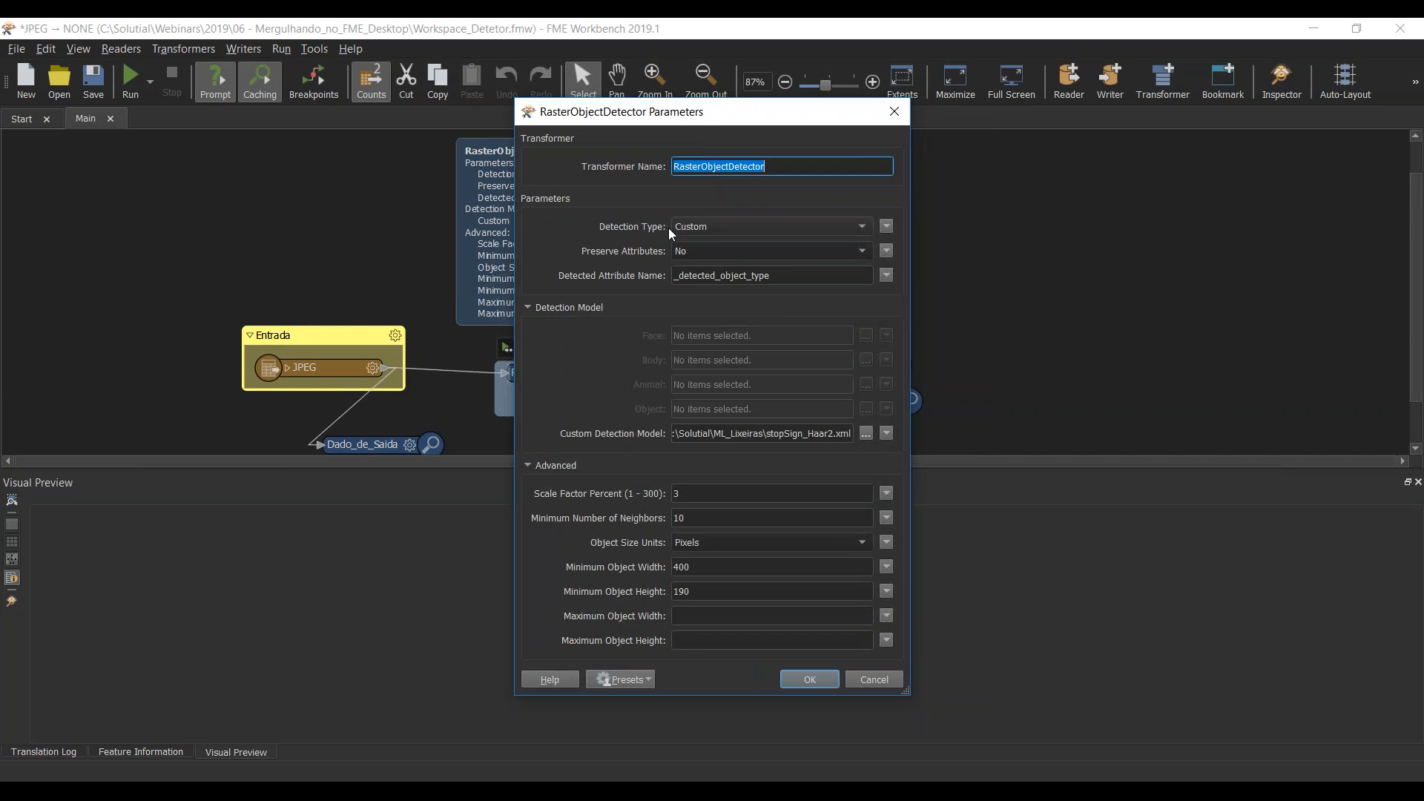
# Step: Examine the detection models offered for the Face detection type and return the type to Custom
pyautogui.click(711, 228)
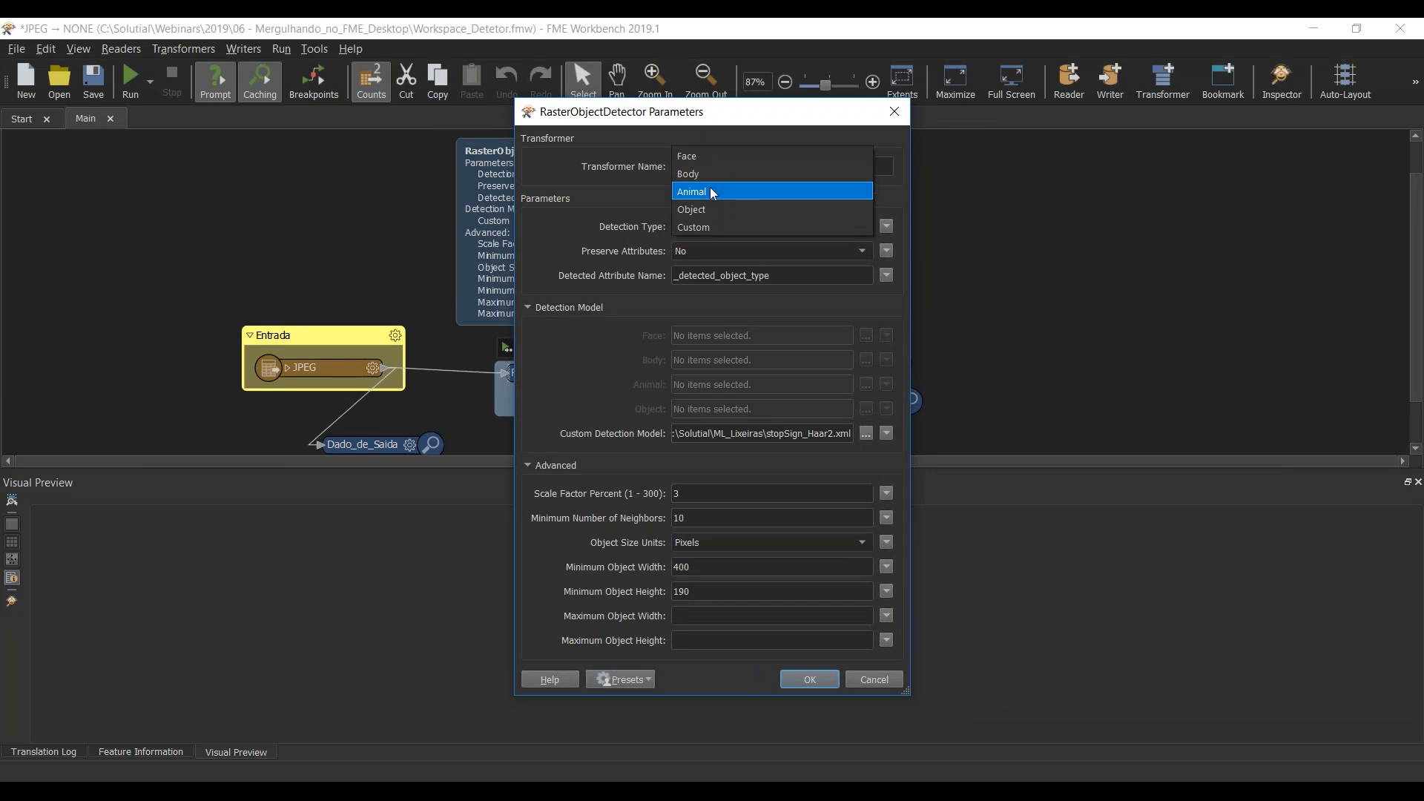
pyautogui.click(708, 159)
pyautogui.click(866, 335)
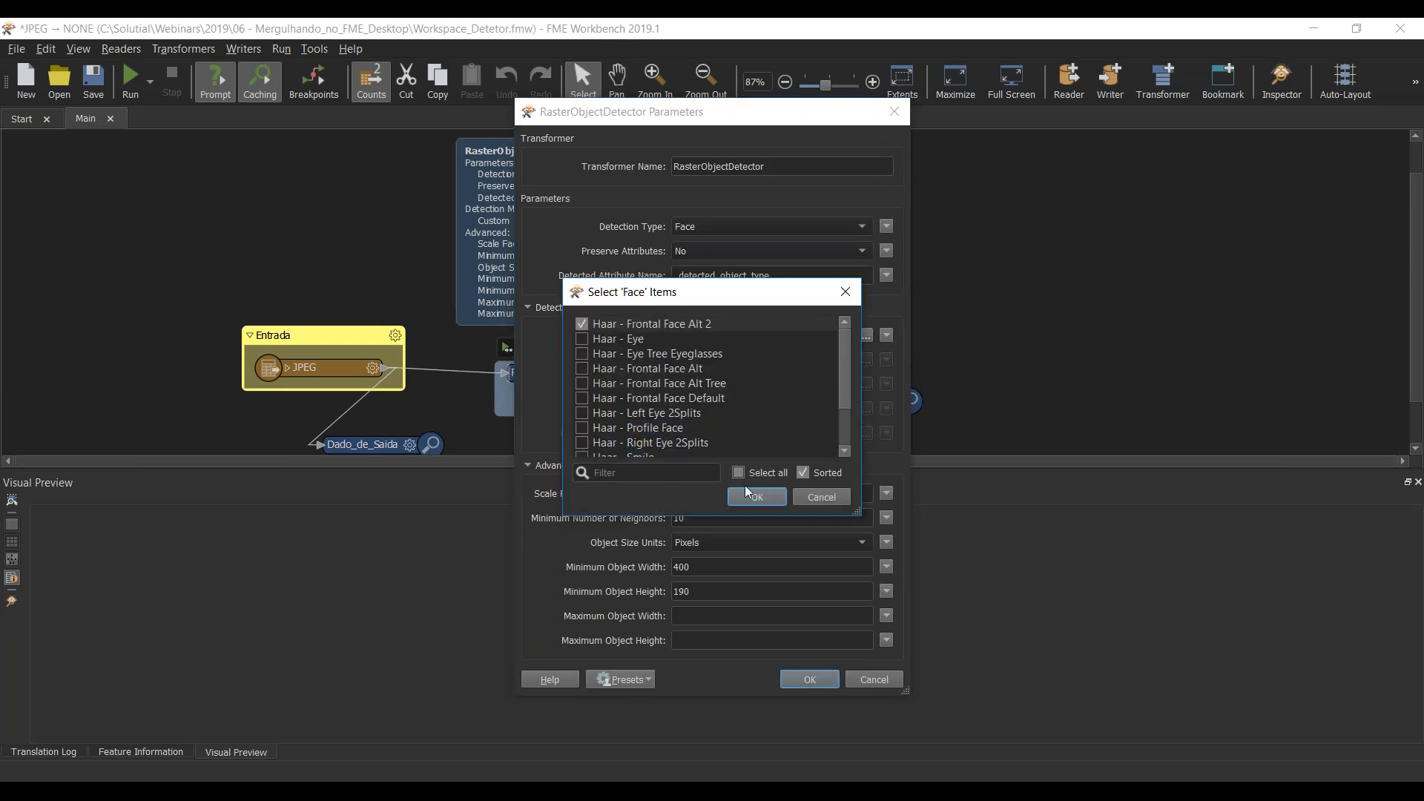
pyautogui.click(826, 500)
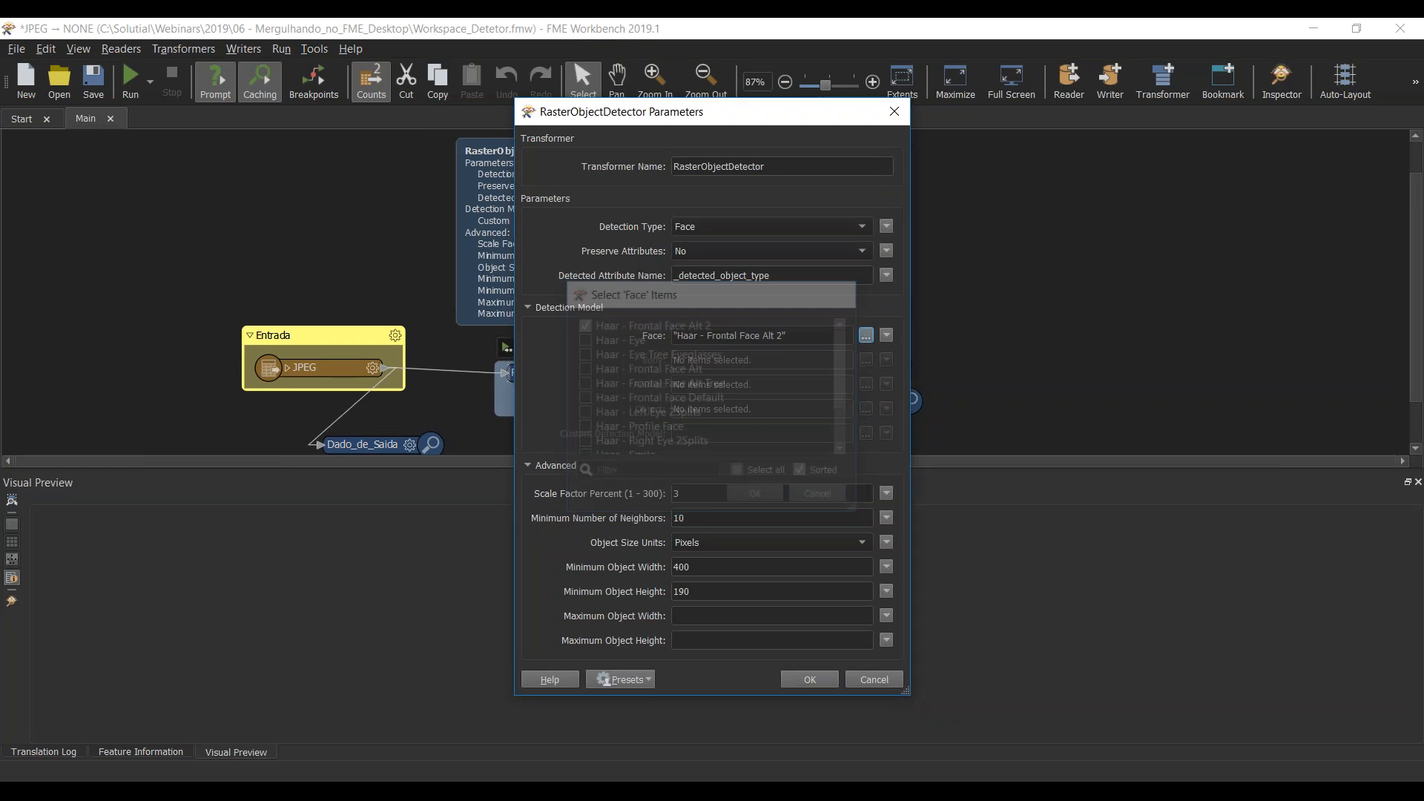
pyautogui.click(790, 228)
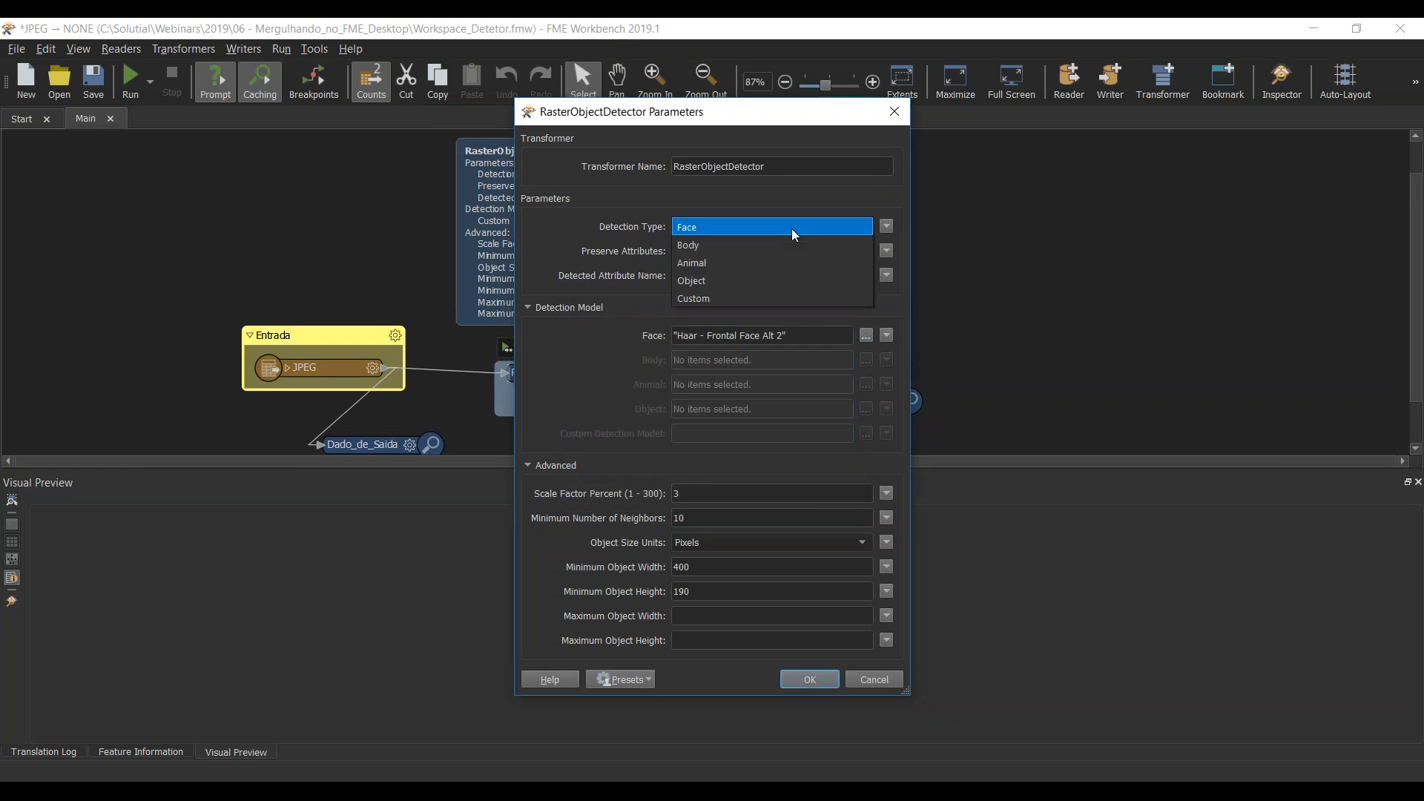
pyautogui.click(759, 296)
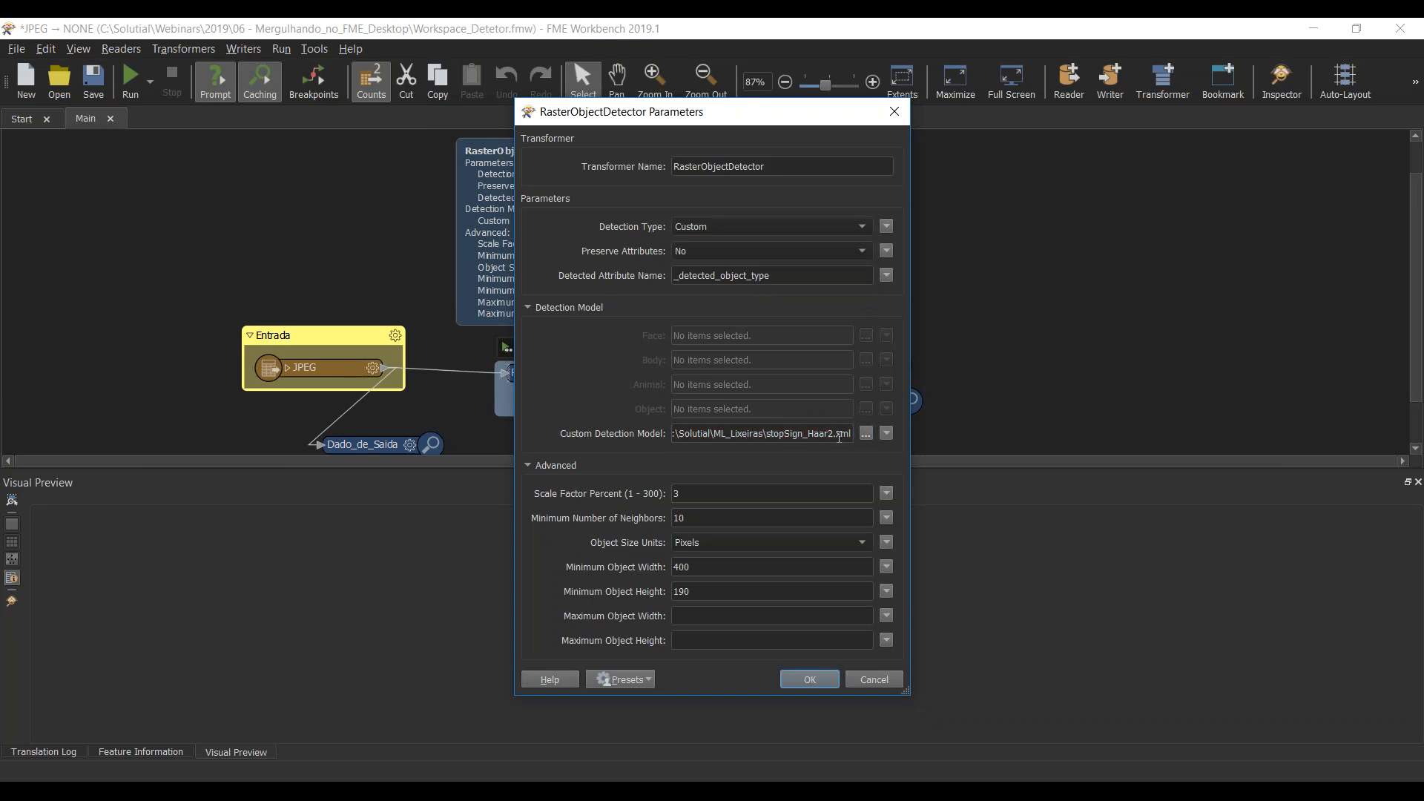
# Step: Accept the RasterObjectDetector parameters and run the workspace with the source JPEG file already specified
pyautogui.click(810, 679)
pyautogui.click(131, 87)
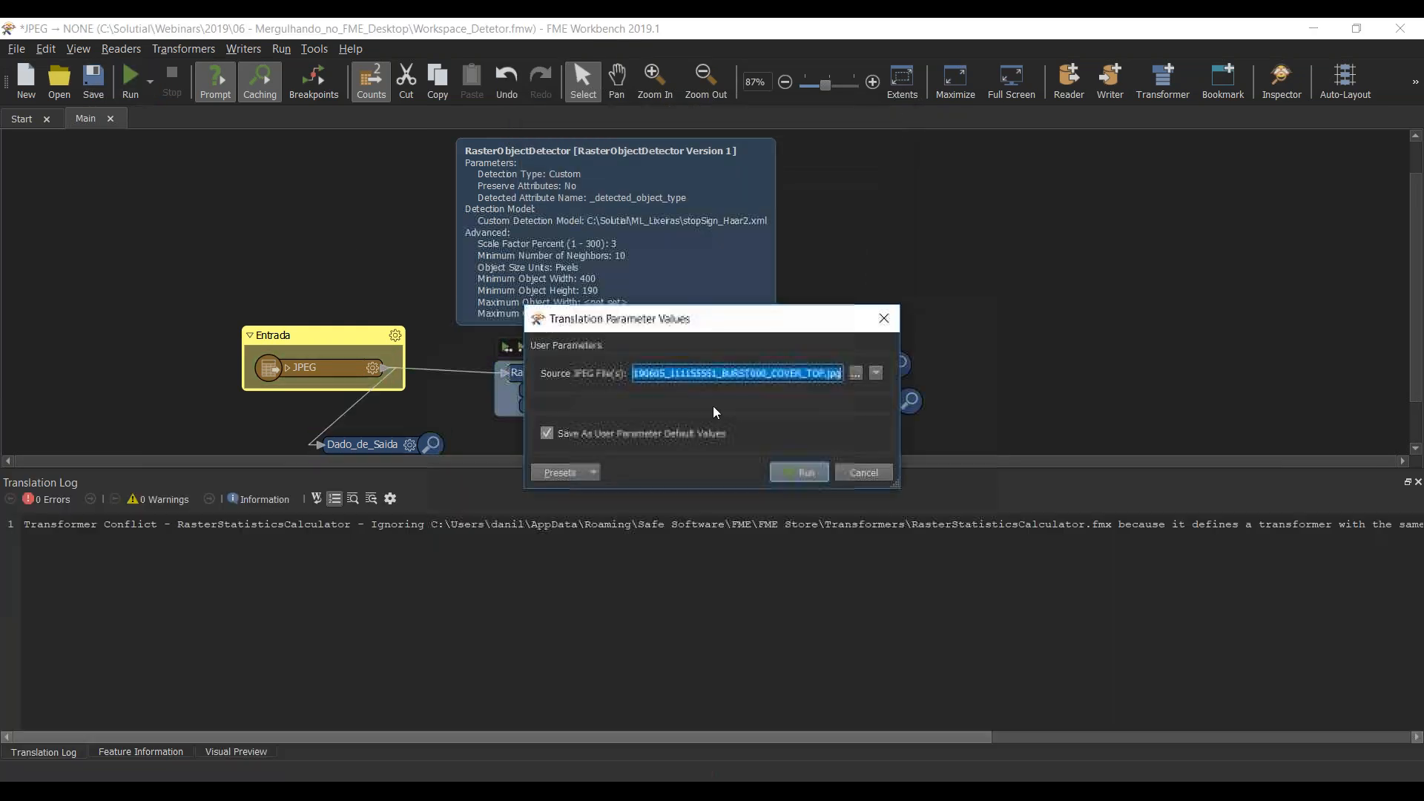
pyautogui.click(814, 472)
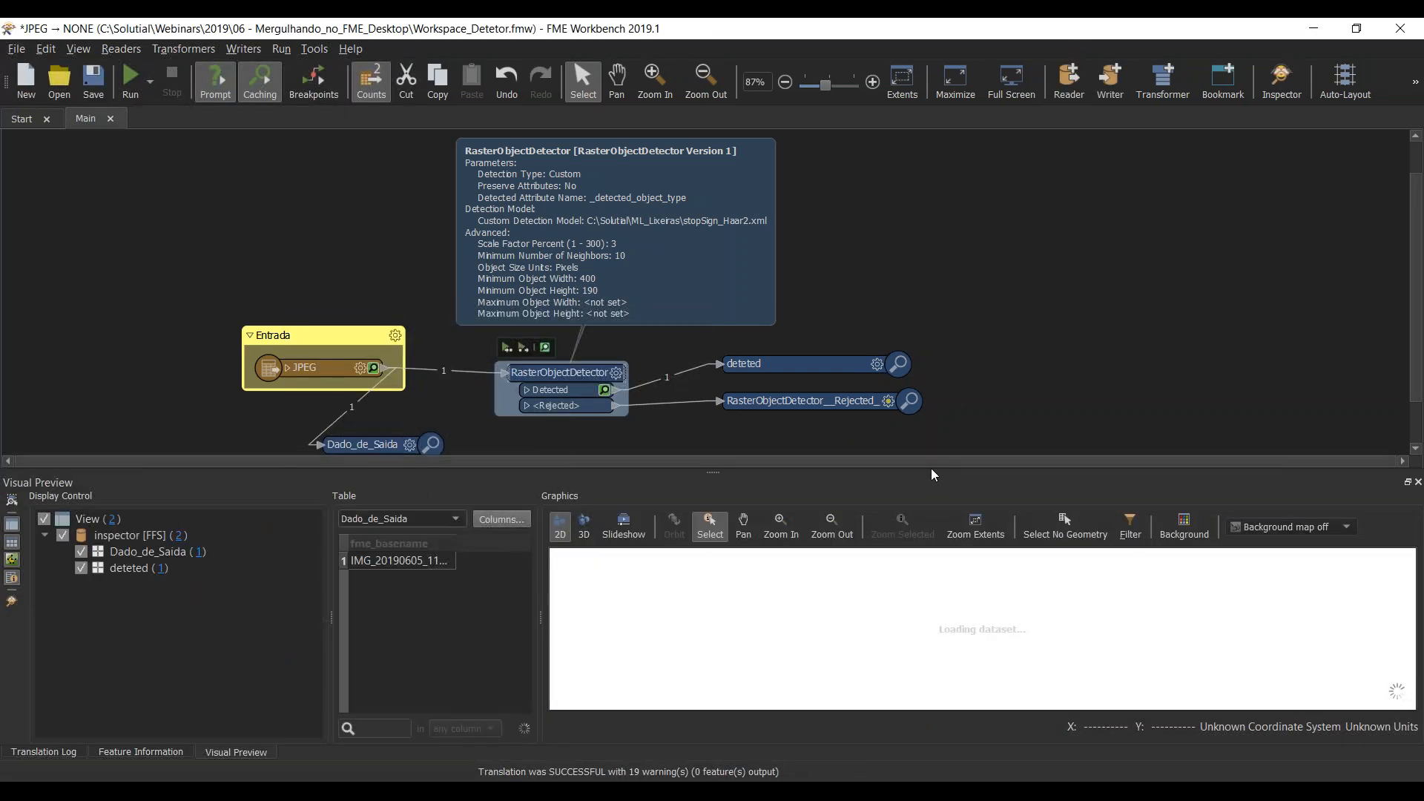
# Step: Enlarge the Visual Preview and move the deteted layer above Dado_de_Saida in the display order
pyautogui.moveTo(931, 470); pyautogui.dragTo(932, 235)
pyautogui.click(163, 334)
pyautogui.moveTo(160, 317); pyautogui.dragTo(160, 345)
pyautogui.click(1157, 531)
# Step: Hide the Dado_de_Saida photo layer and select the detected rectangle in the preview graphics
pyautogui.click(82, 317)
pyautogui.click(82, 318)
pyautogui.click(81, 332)
pyautogui.click(947, 488)
pyautogui.click(1004, 460)
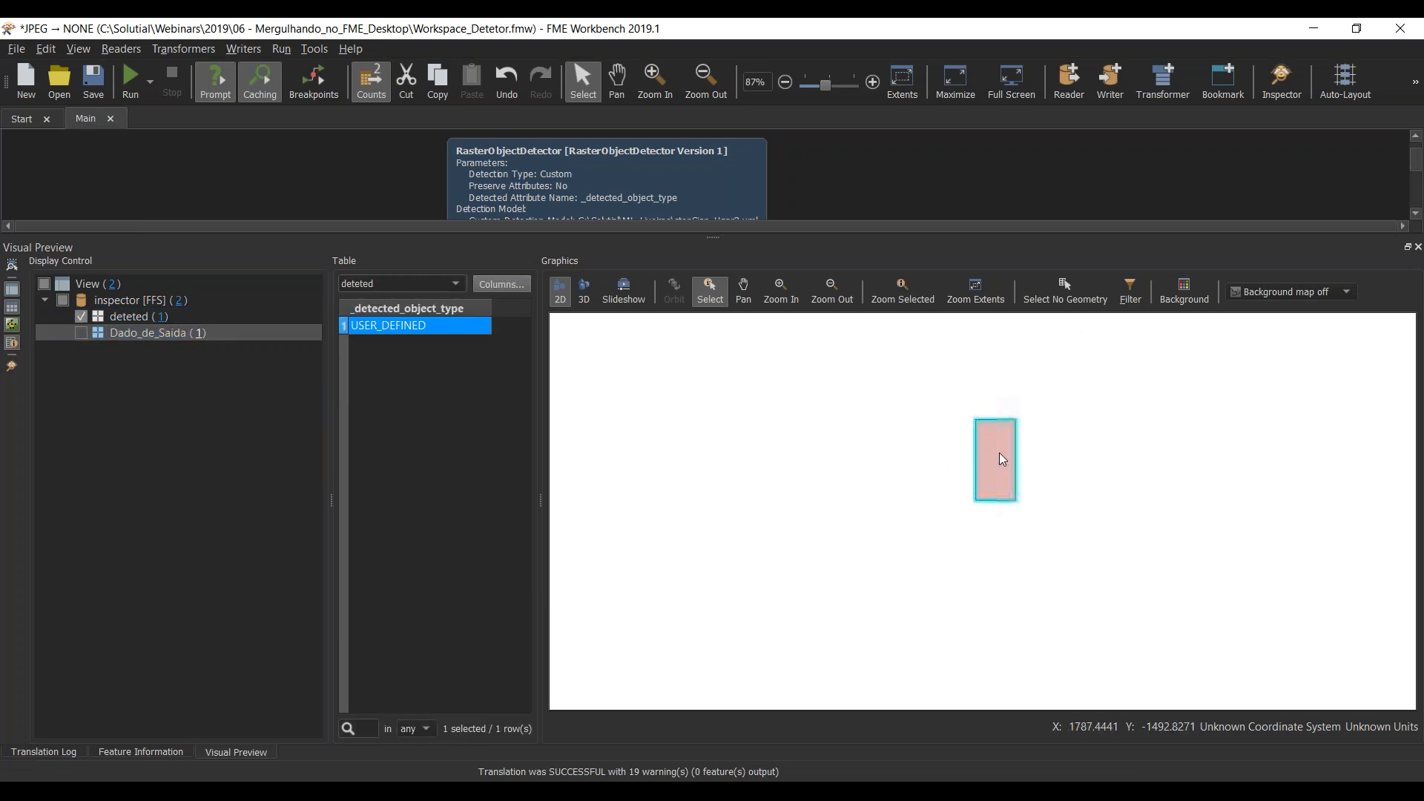
# Step: Hide the feature information and show the Dado_de_Saida photo again to inspect the detected trash bin, then reduce the Visual Preview's height
pyautogui.click(44, 324)
pyautogui.click(74, 331)
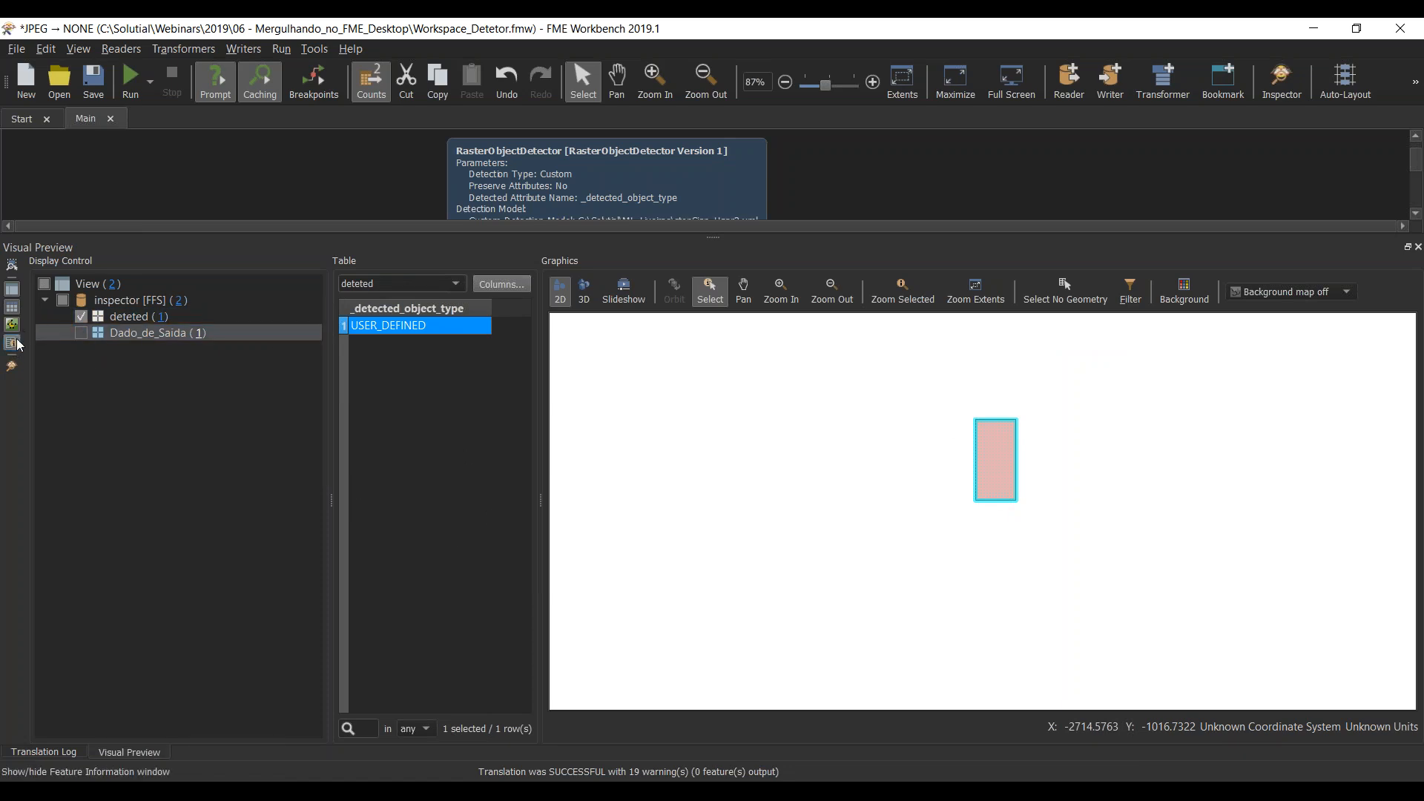
pyautogui.click(82, 332)
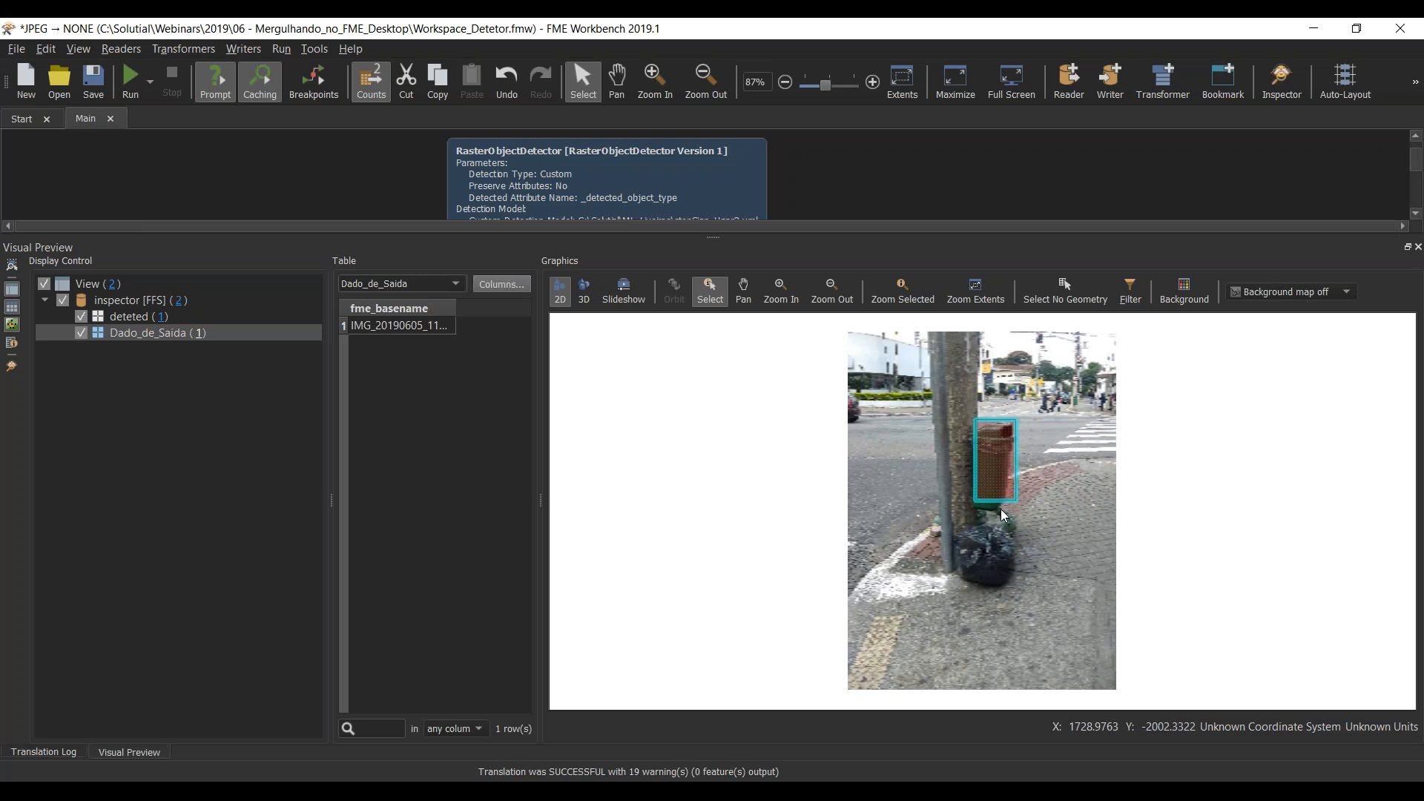
pyautogui.click(1102, 489)
pyautogui.click(1002, 437)
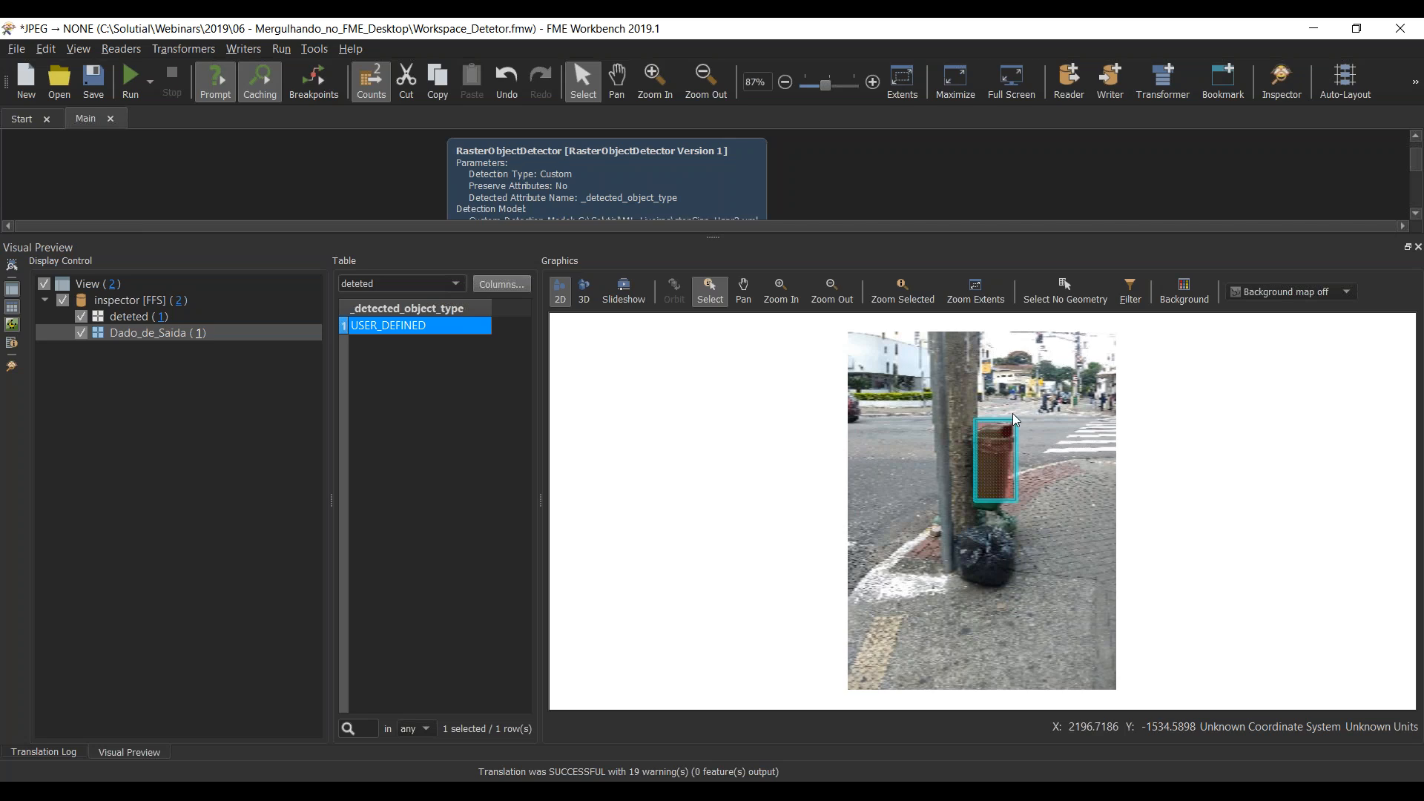
pyautogui.moveTo(774, 252); pyautogui.dragTo(790, 357)
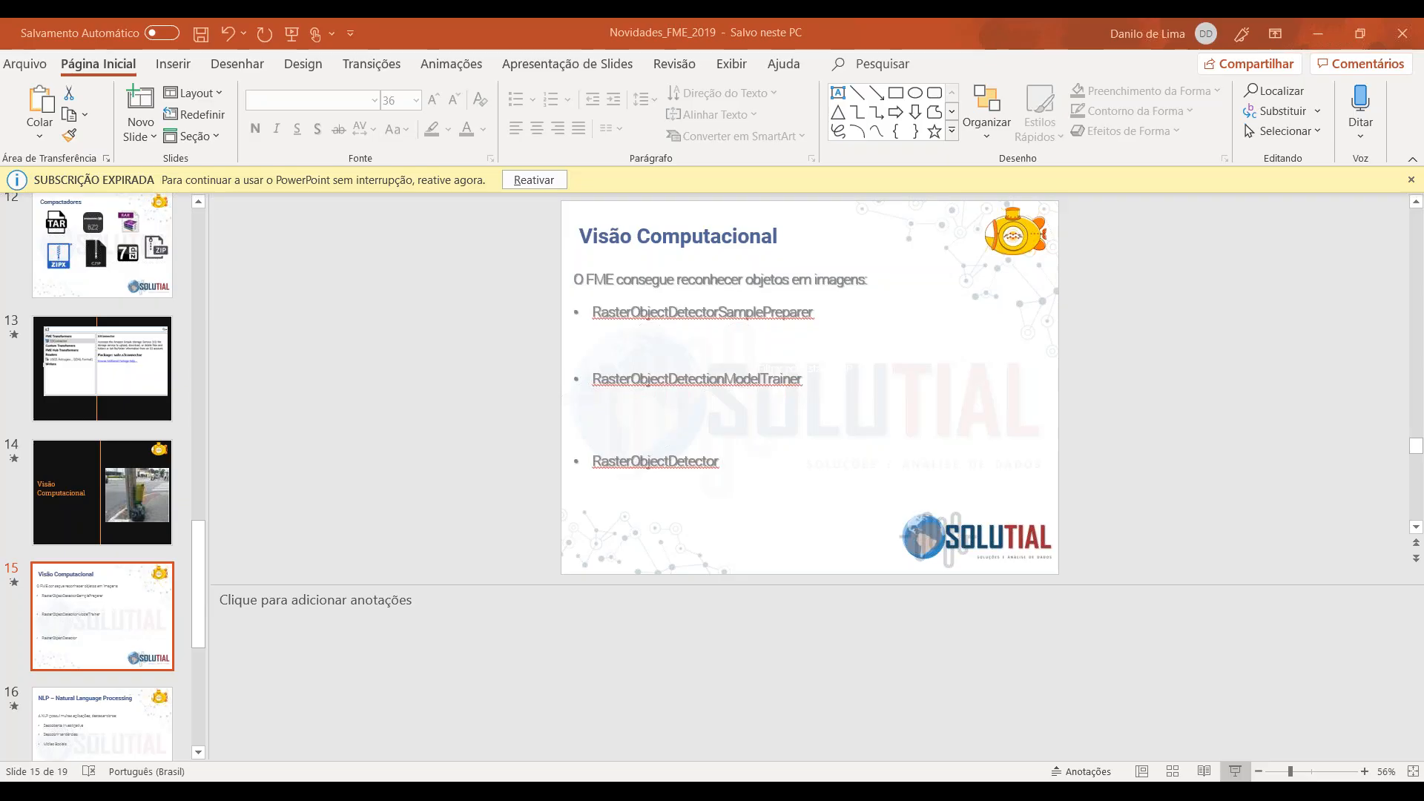
# Step: Present the Novidades_FME_2019 slides in PowerPoint from Visão Computacional onward to the NLP – Natural Language Processing slide
pyautogui.click(1235, 771)
pyautogui.click(1035, 599)
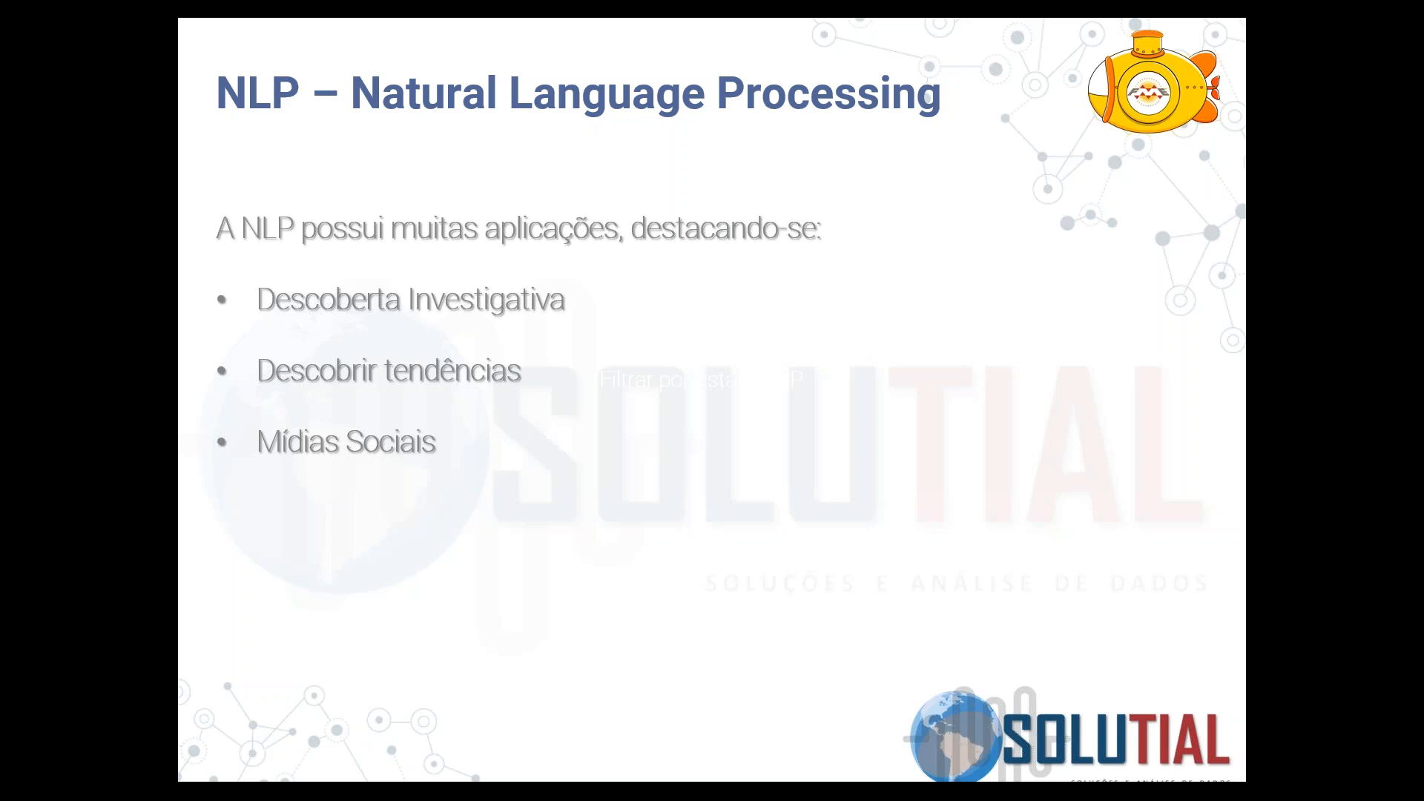
# Step: Return to the Workspace_Detetor workspace in FME Workbench and look up the available transformers matching "twit" without adding any
pyautogui.hotkey('alt', 'Tab')
pyautogui.hotkey('alt', 'Tab')
pyautogui.hotkey('alt', 'Tab')
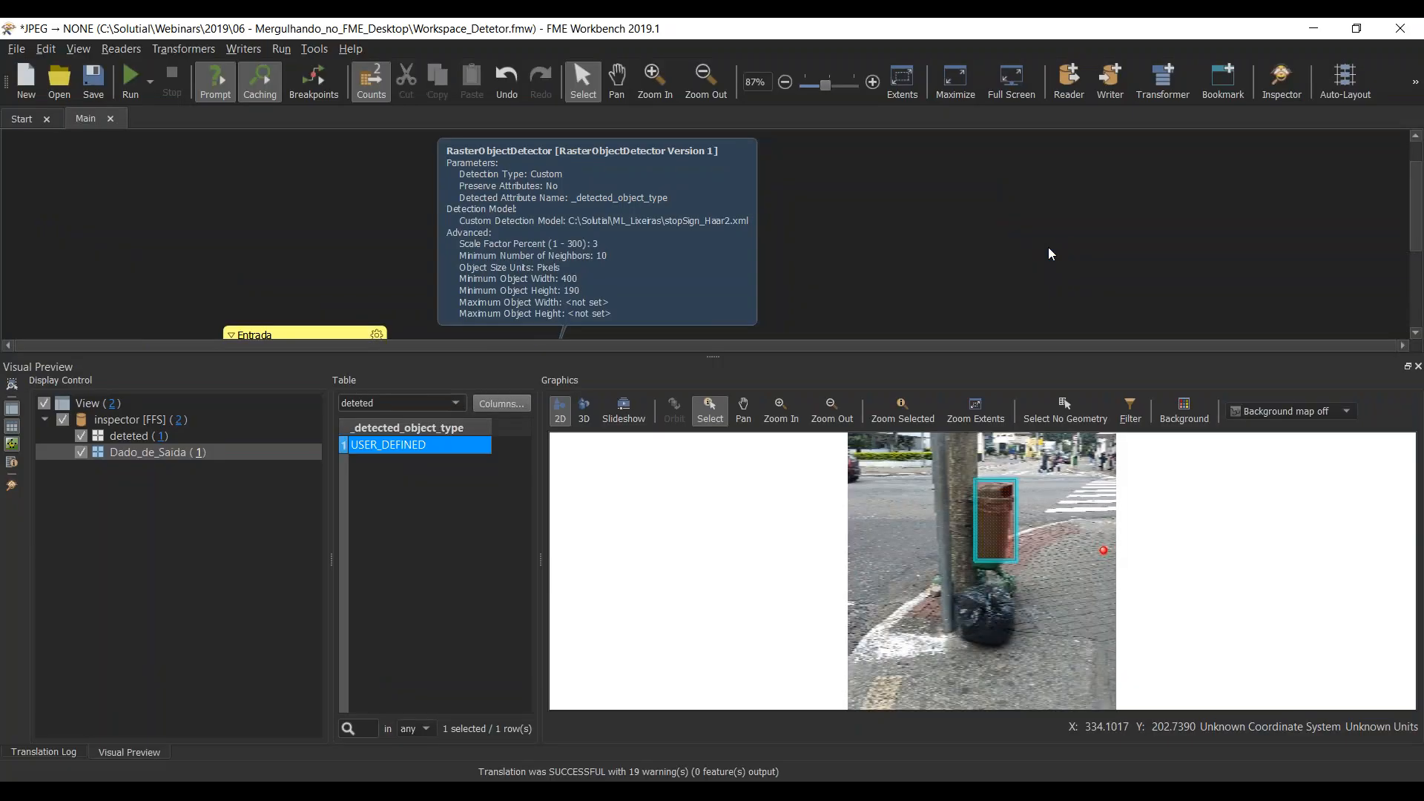
pyautogui.write('twit')
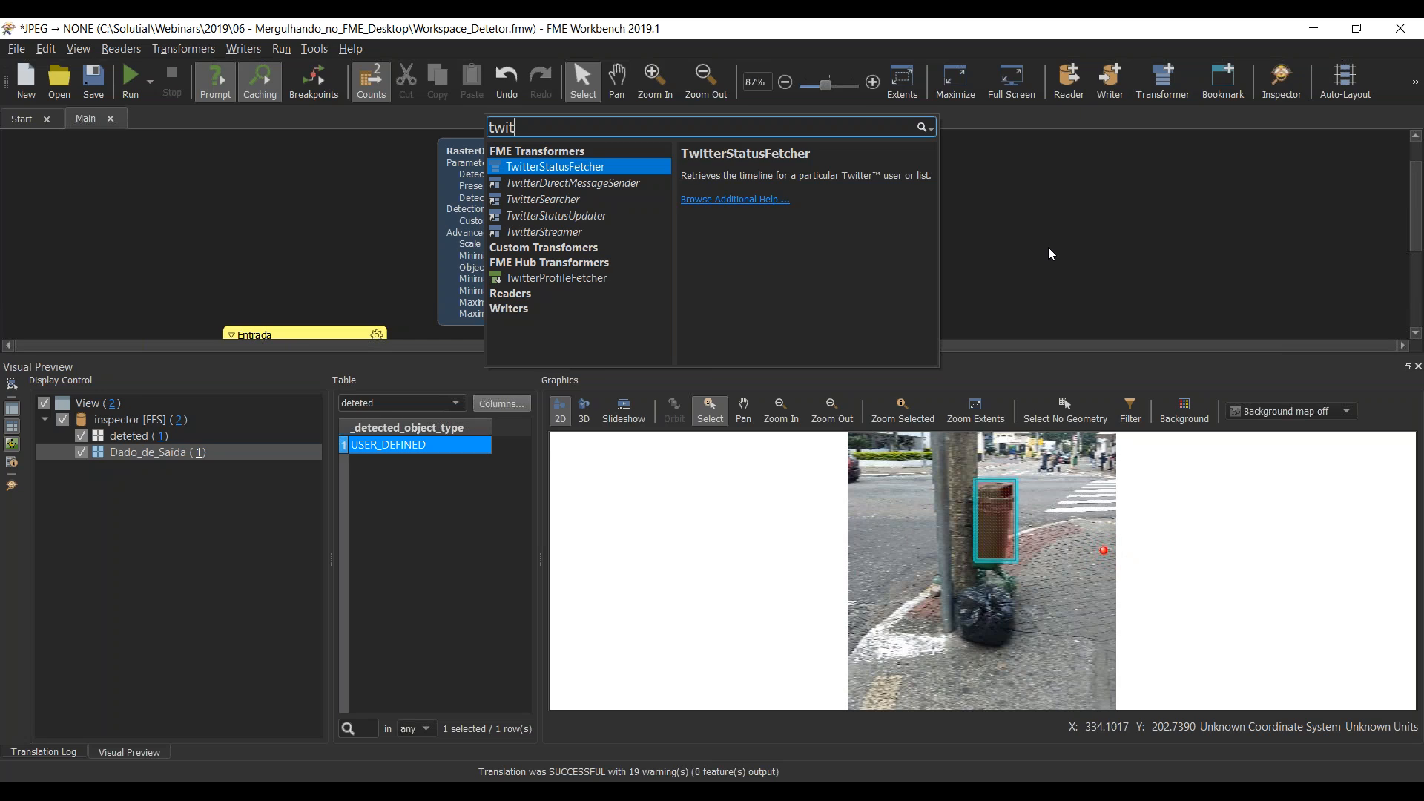
pyautogui.click(1057, 50)
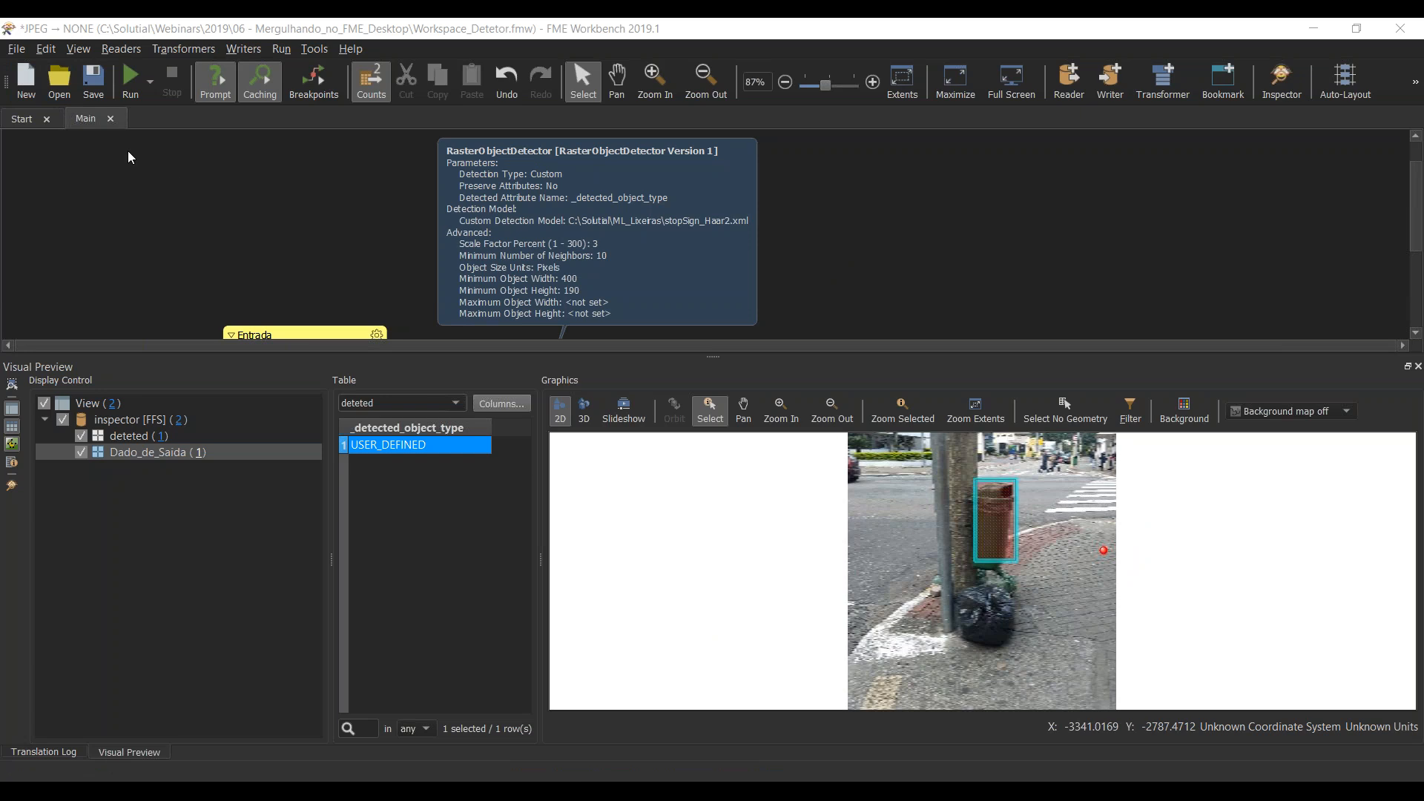
# Step: Create a new blank workspace and reduce the Visual Preview's height to give the canvas more room
pyautogui.click(33, 83)
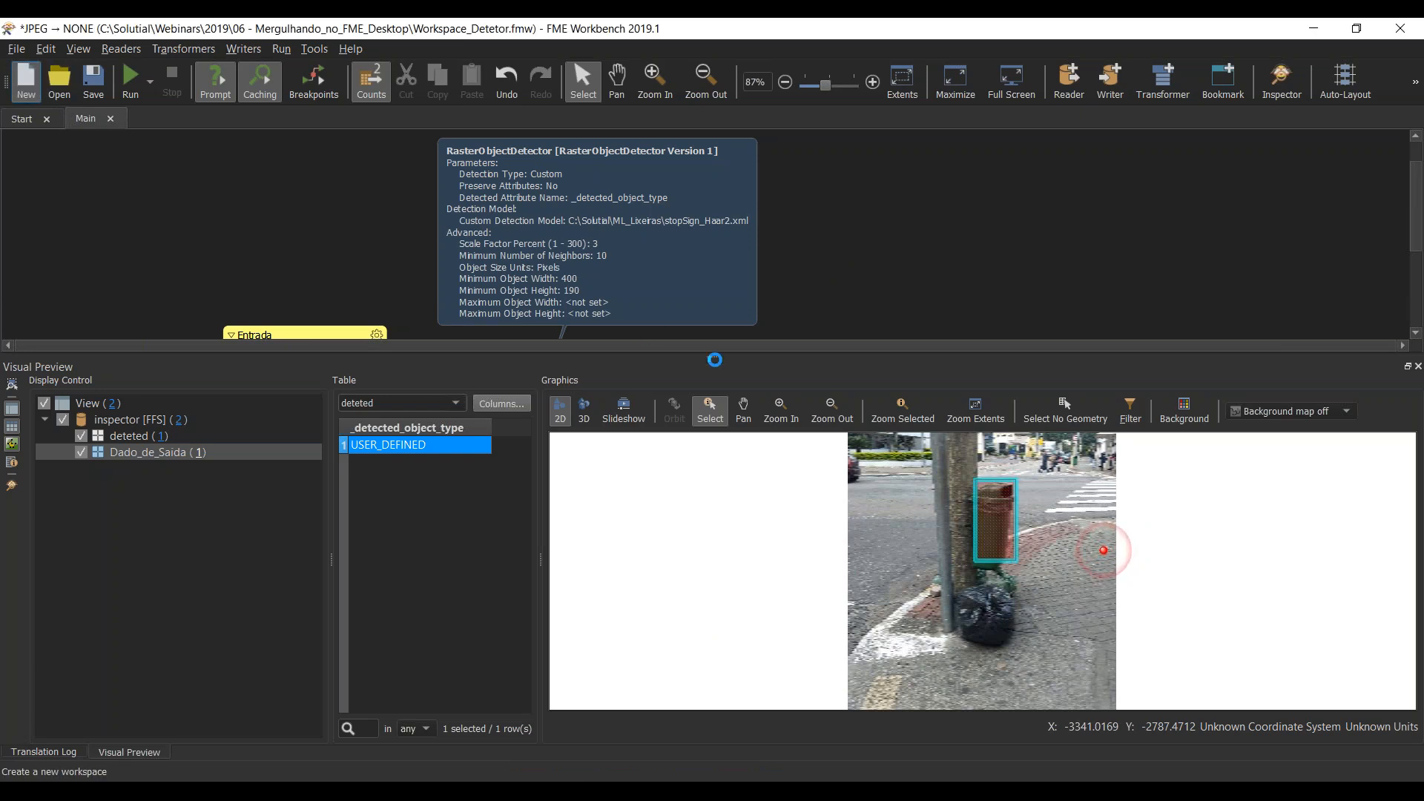
pyautogui.doubleClick(739, 239)
pyautogui.click(789, 441)
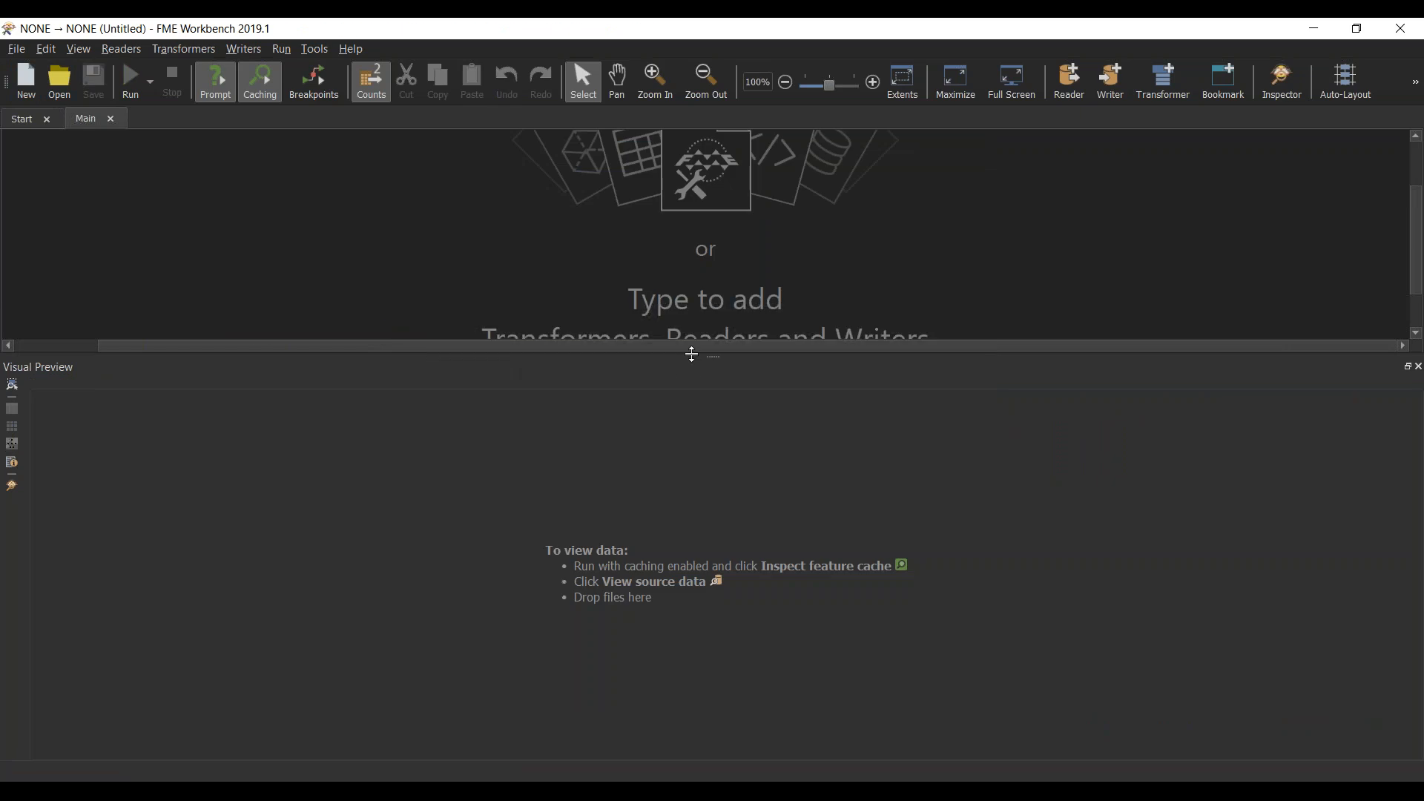
pyautogui.moveTo(713, 356); pyautogui.dragTo(720, 503)
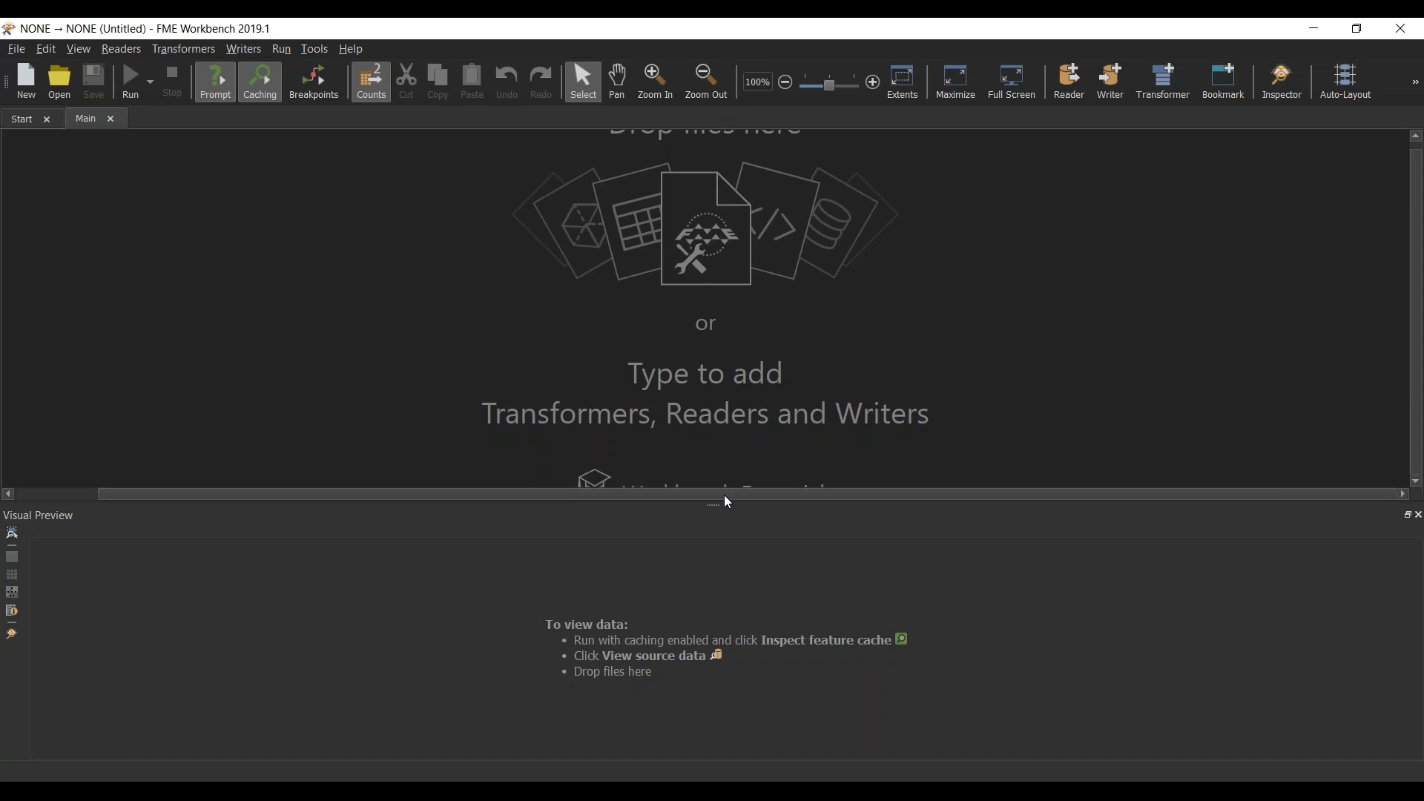
# Step: Add a Creator transformer to the empty canvas and place it slightly up and to the left
pyautogui.write('crea')
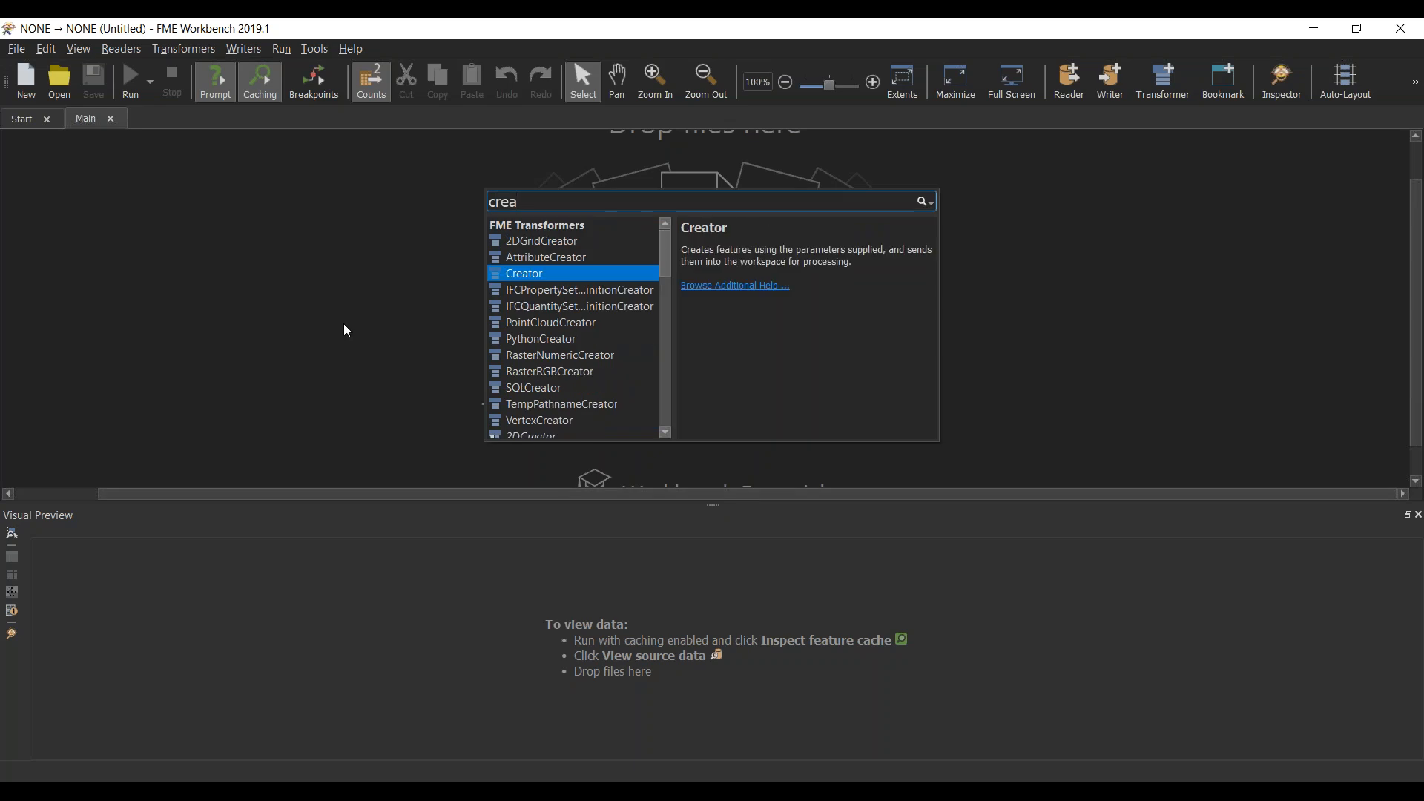
pyautogui.press('Return')
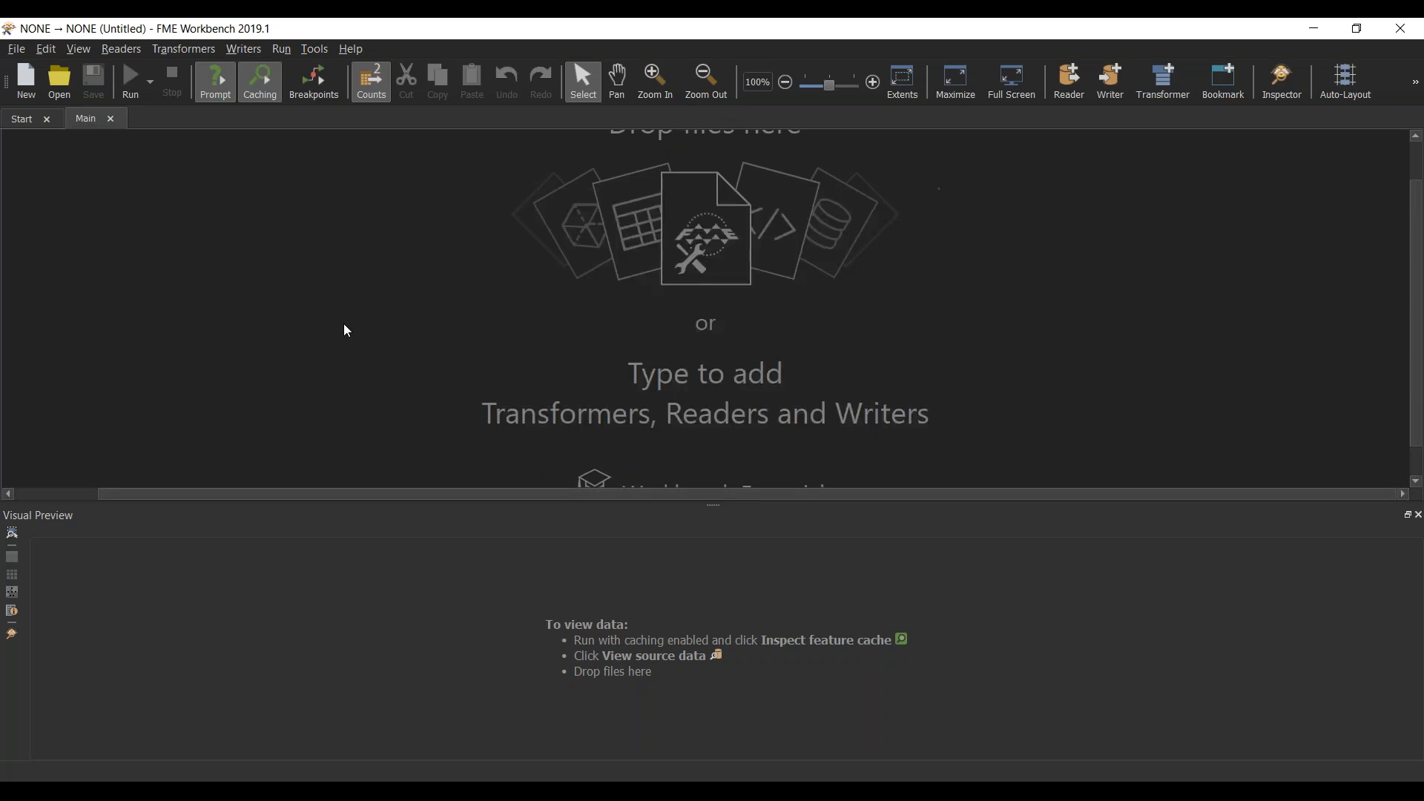
pyautogui.moveTo(403, 341); pyautogui.dragTo(339, 316)
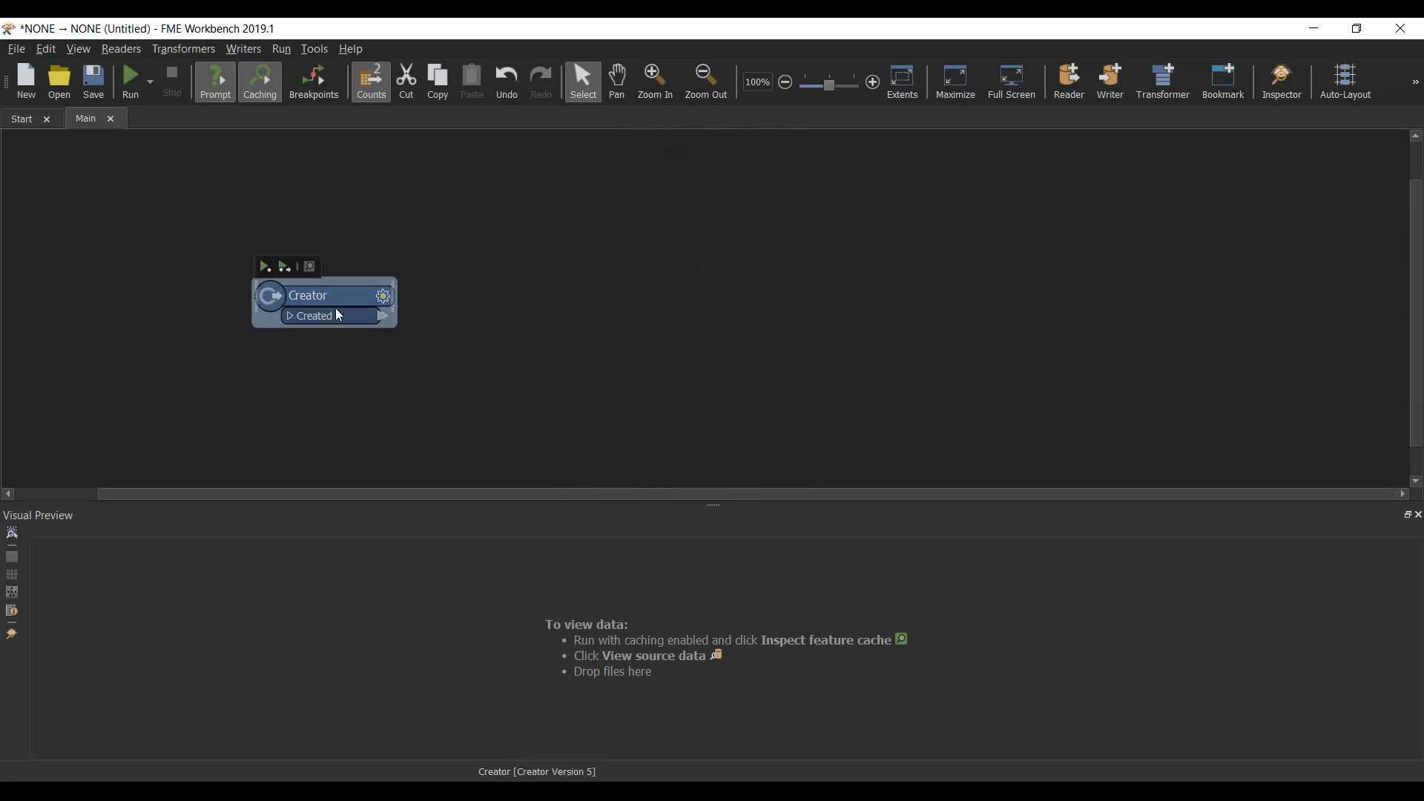
# Step: Add an AttributeCreator transformer to the right of the Creator
pyautogui.click(495, 301)
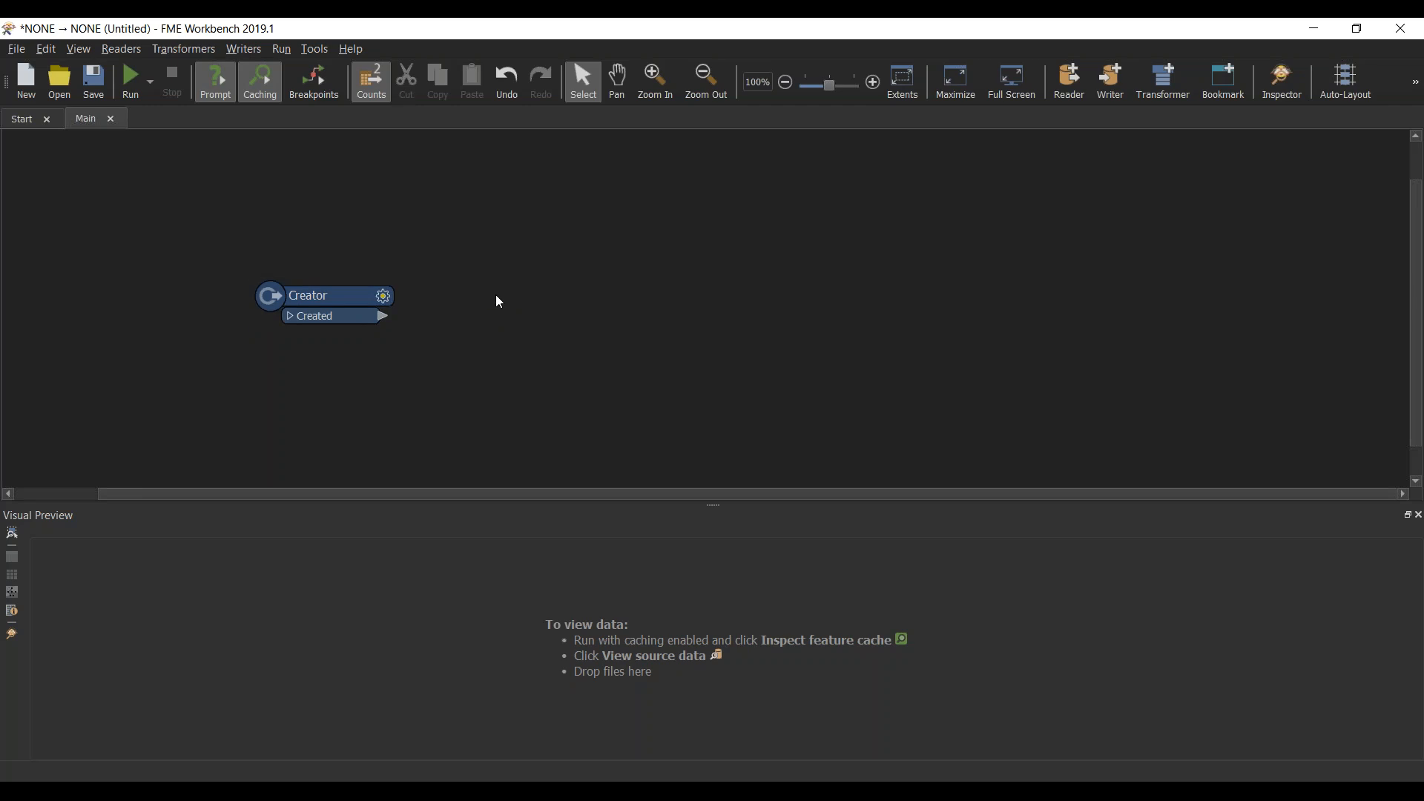
pyautogui.write('attrib')
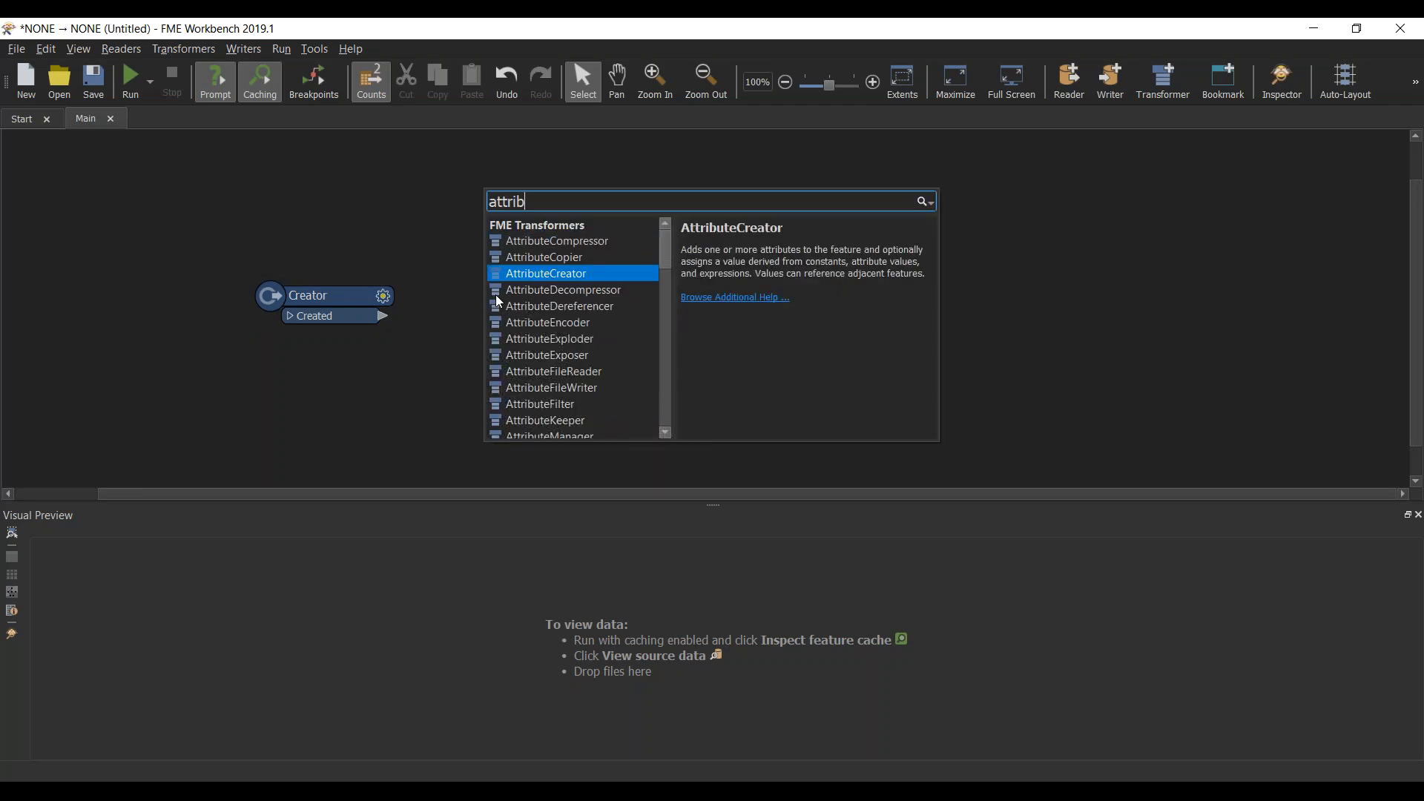
pyautogui.press('Return')
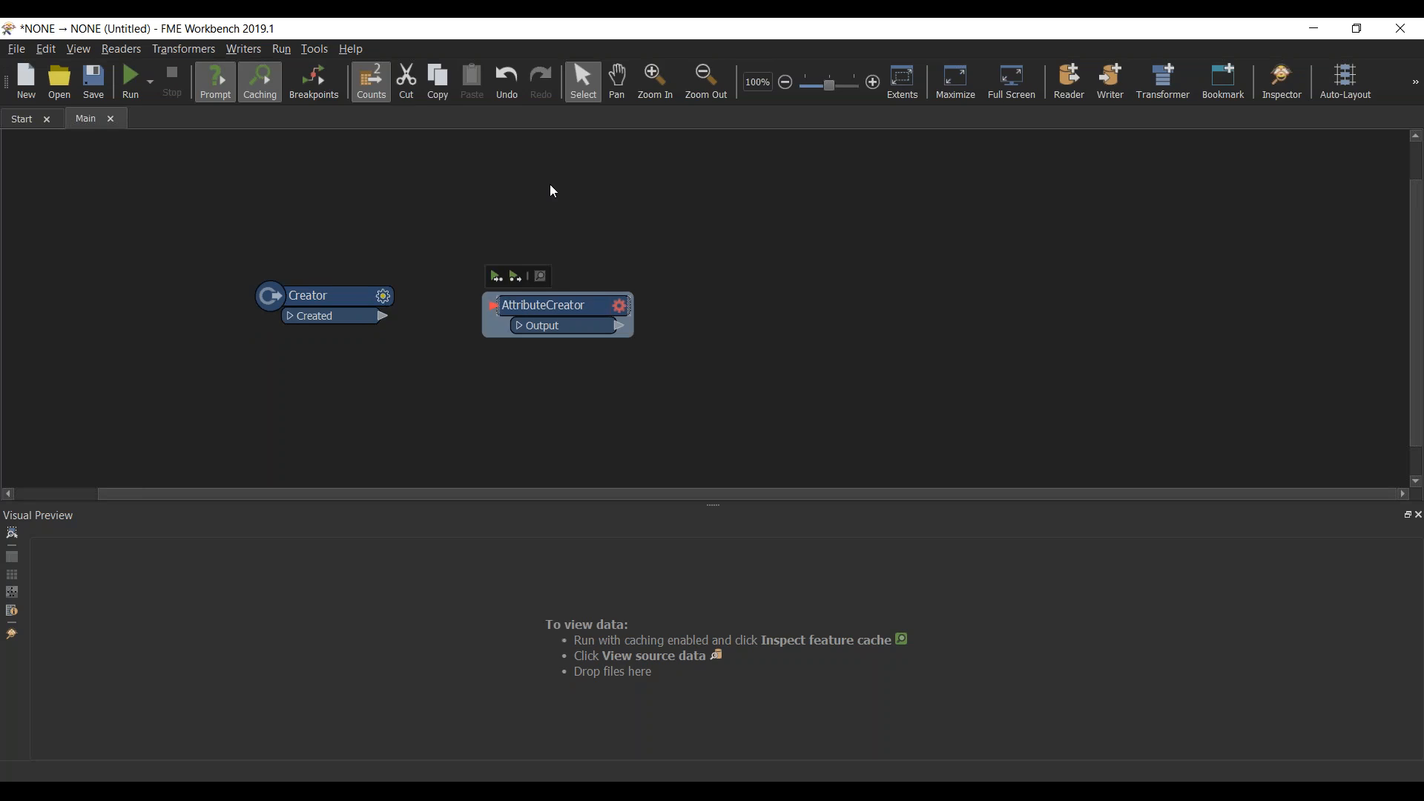
# Step: Connect the Creator's Created port to the AttributeCreator and define a new attribute named Frase in its parameters
pyautogui.moveTo(383, 311); pyautogui.dragTo(475, 306)
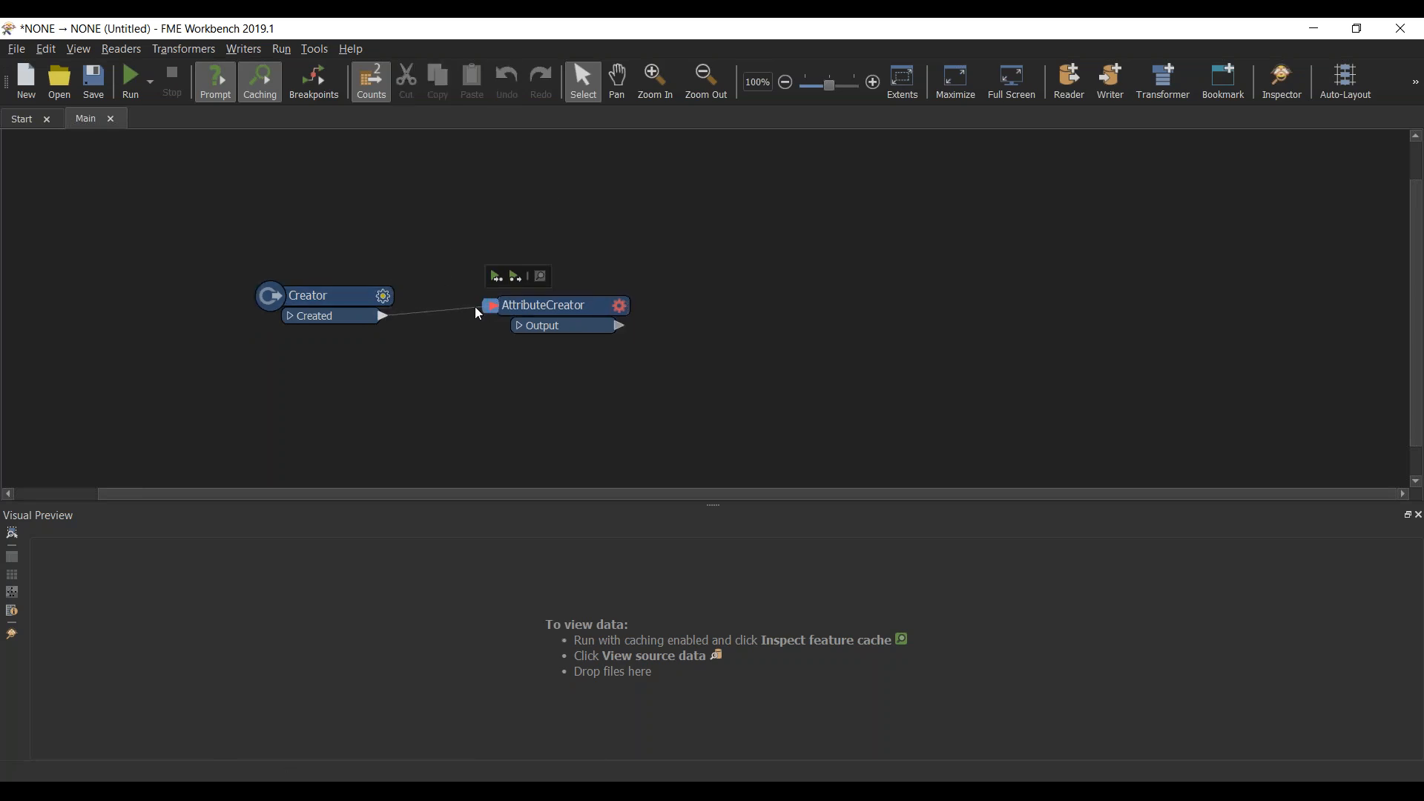
pyautogui.click(618, 306)
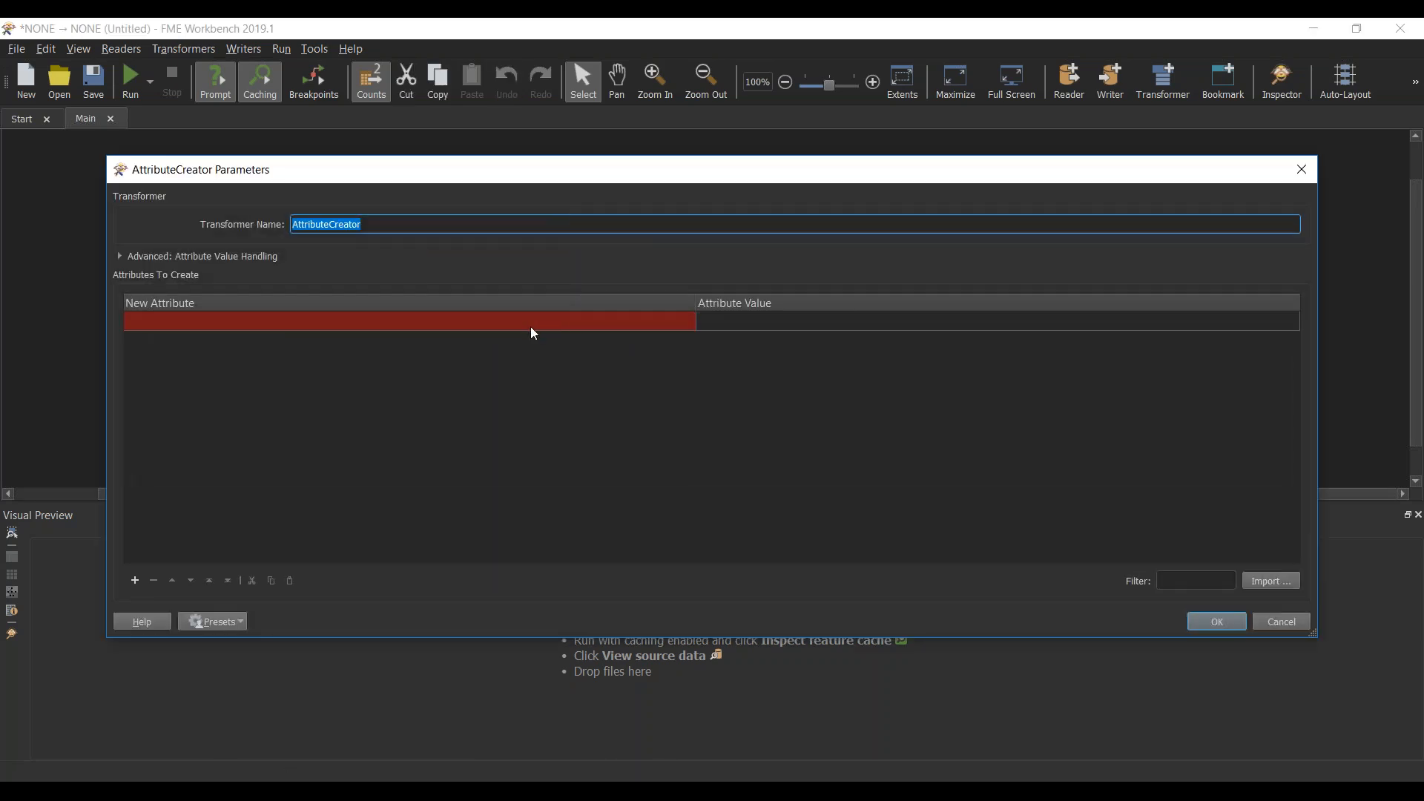
pyautogui.write('Frase')
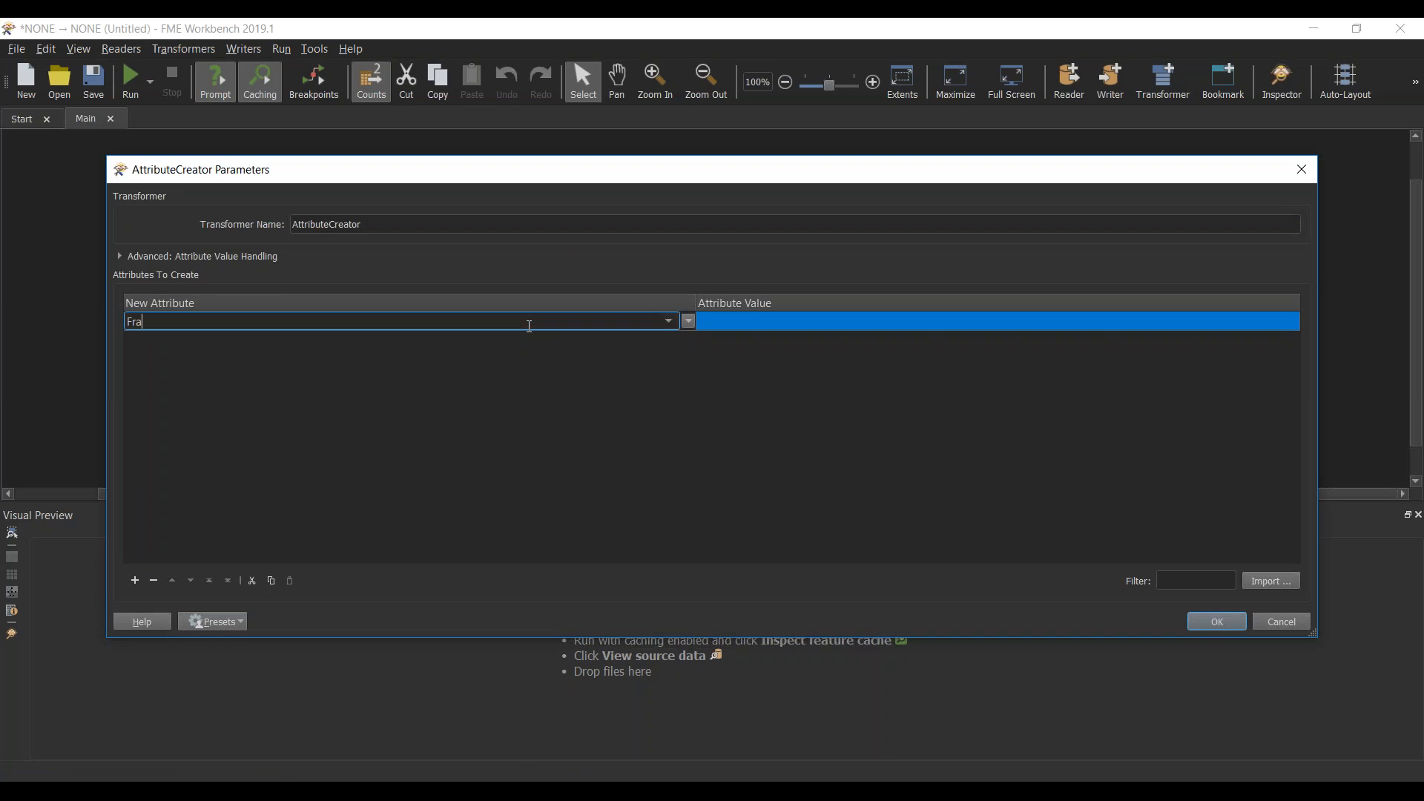
# Step: Link the Frase attribute's value to a new published user parameter with the prompt "Digite a sua frase:"
pyautogui.click(758, 322)
pyautogui.click(1293, 322)
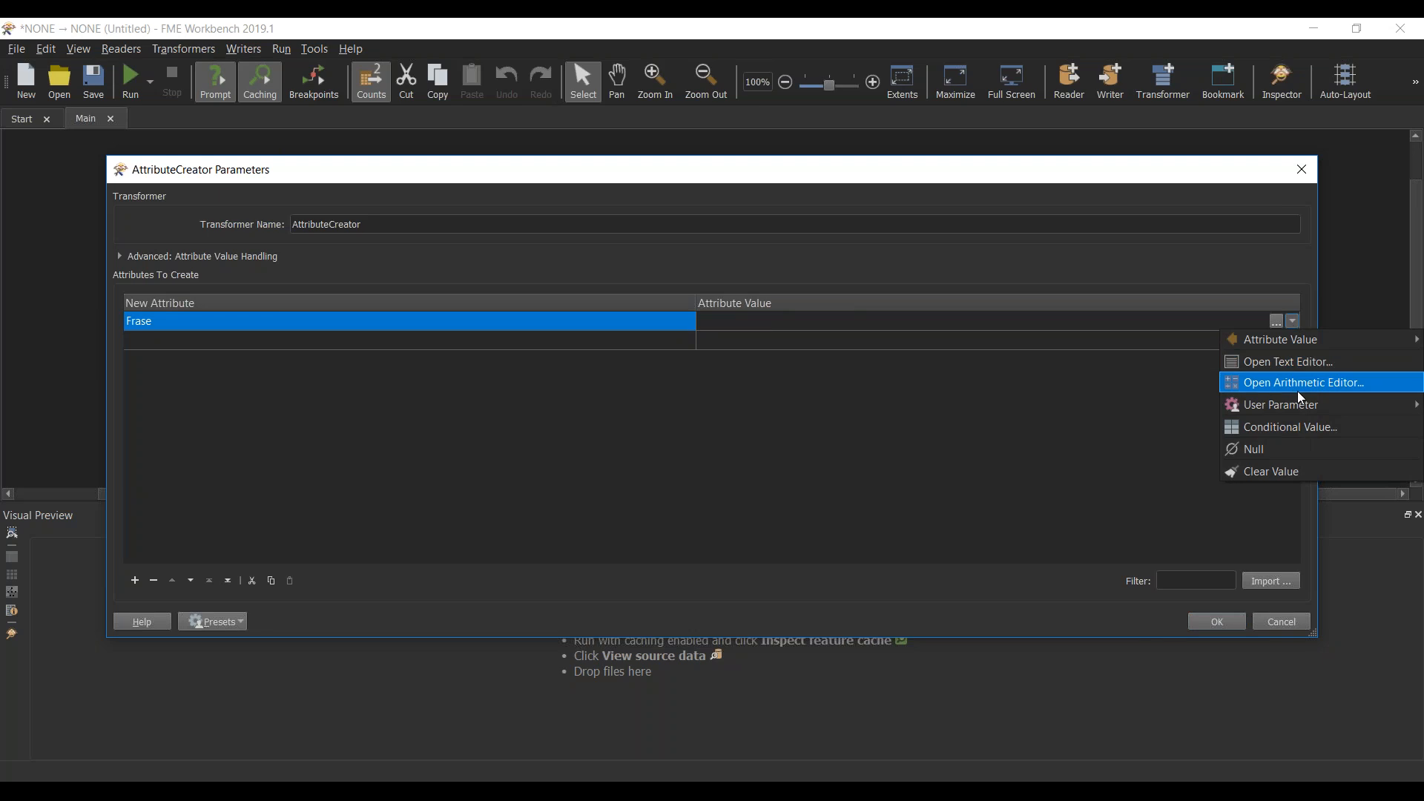
pyautogui.moveTo(1293, 412)
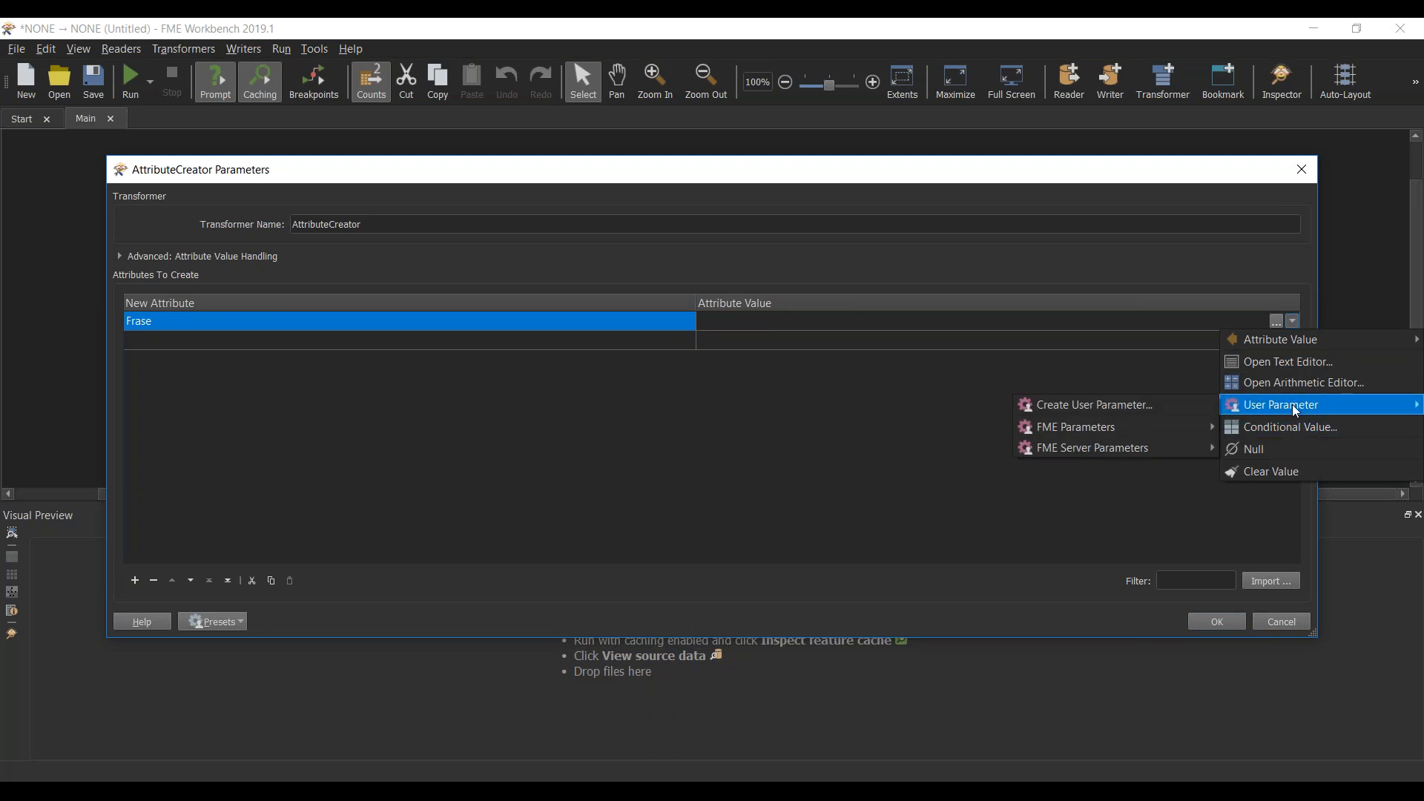
pyautogui.click(1187, 405)
pyautogui.tripleClick(744, 401)
pyautogui.write('Digi')
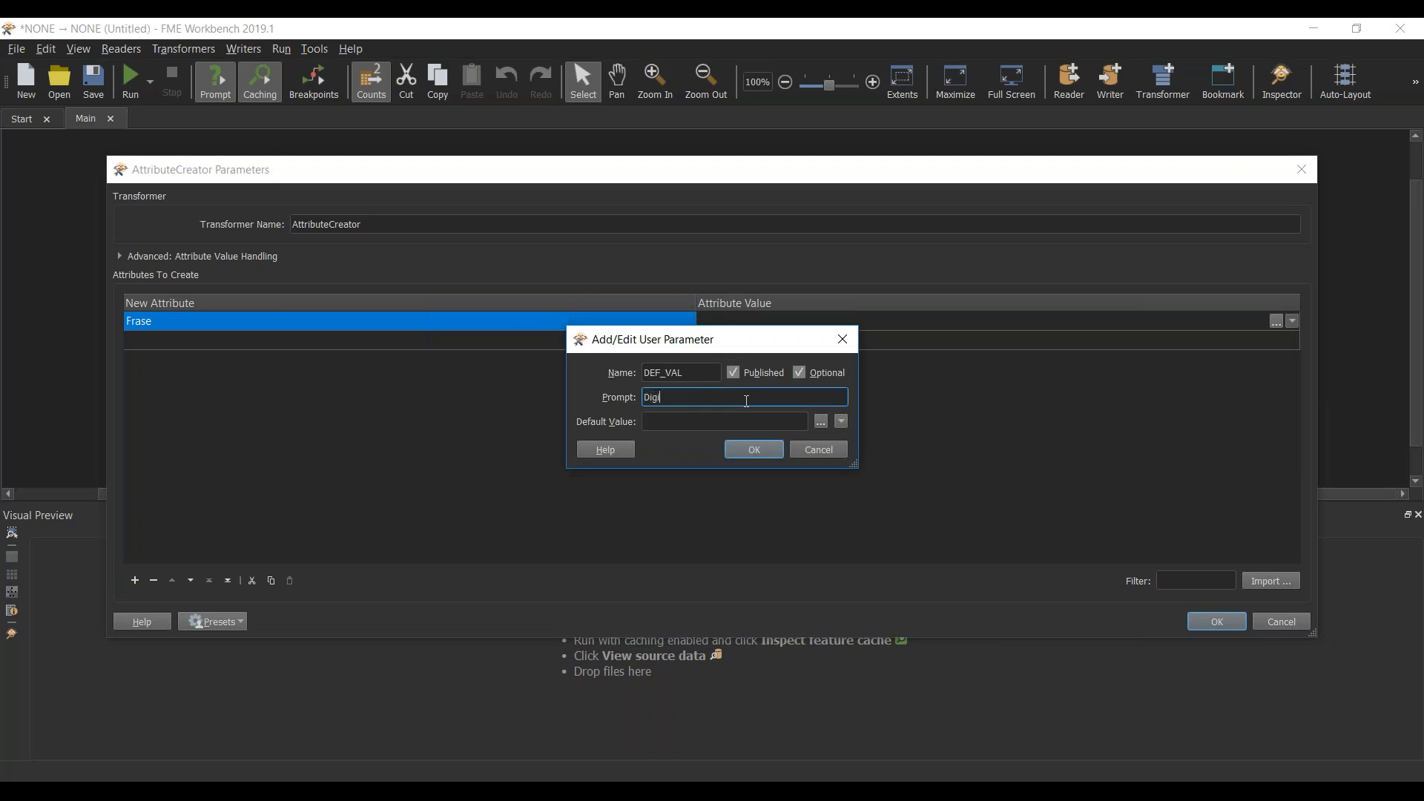
pyautogui.write('te a sua frase:')
pyautogui.click(766, 451)
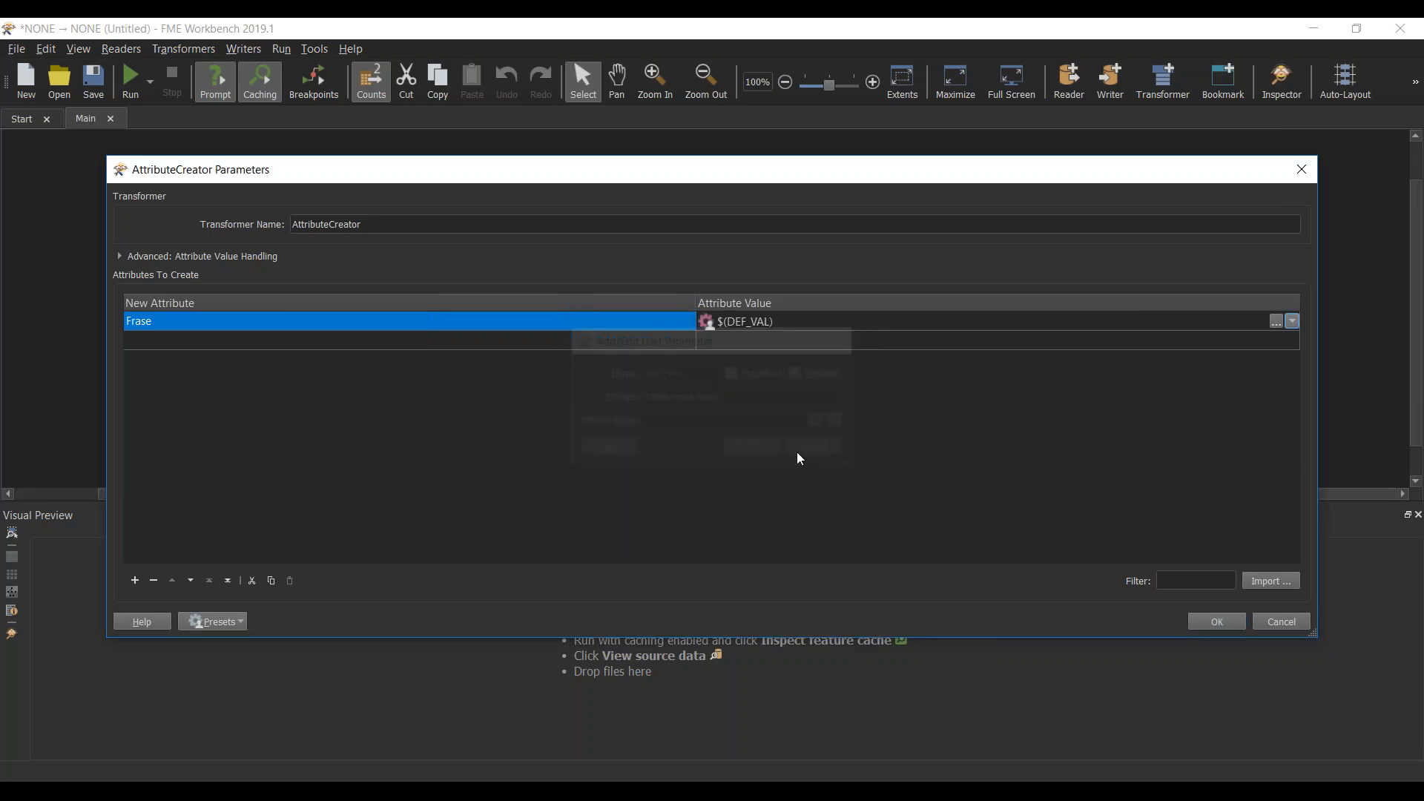
pyautogui.click(1231, 626)
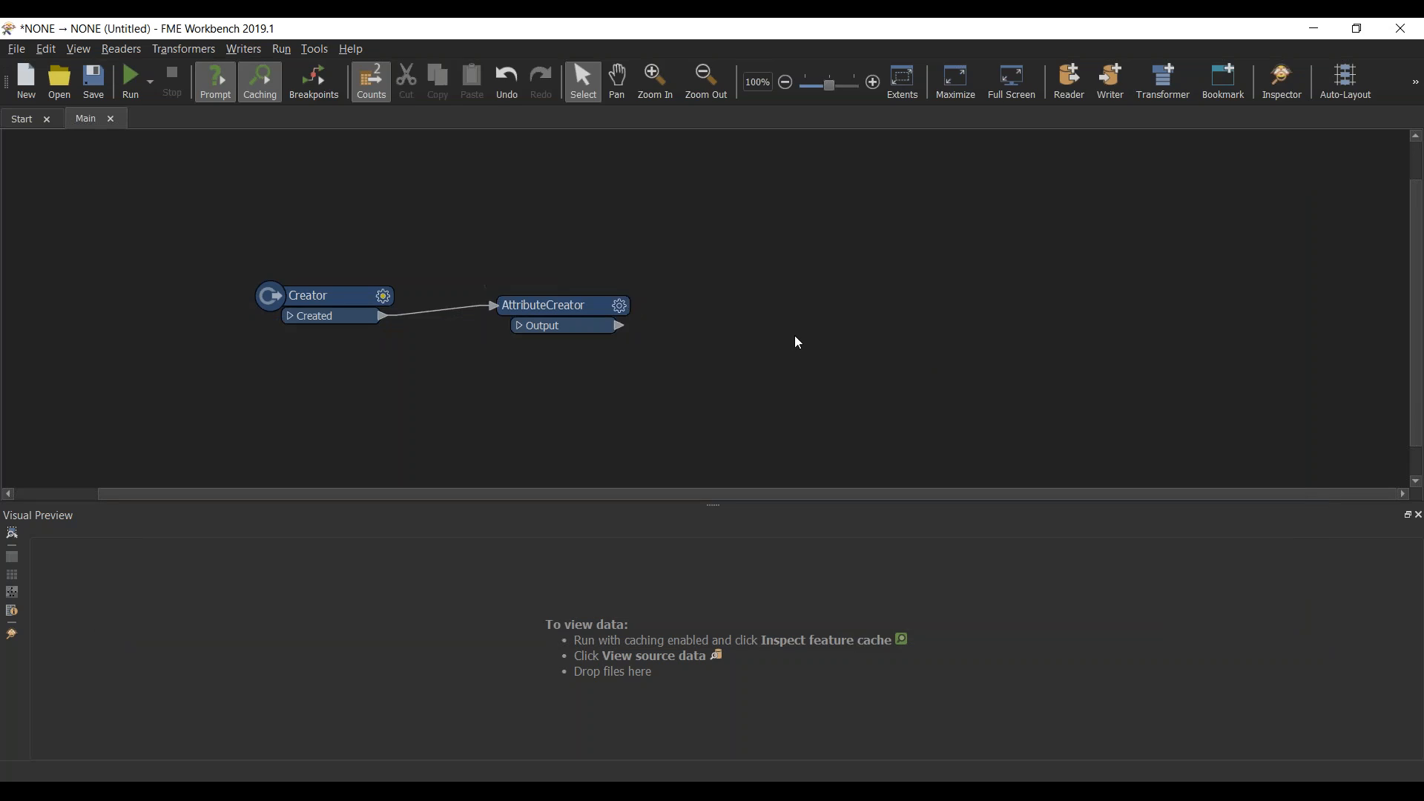
# Step: Look up the transformers matching "nlp" and examine the files in File Explorer's 04-Novidades_FME2019 NLP folder before returning to FME Workbench
pyautogui.write('nlp')
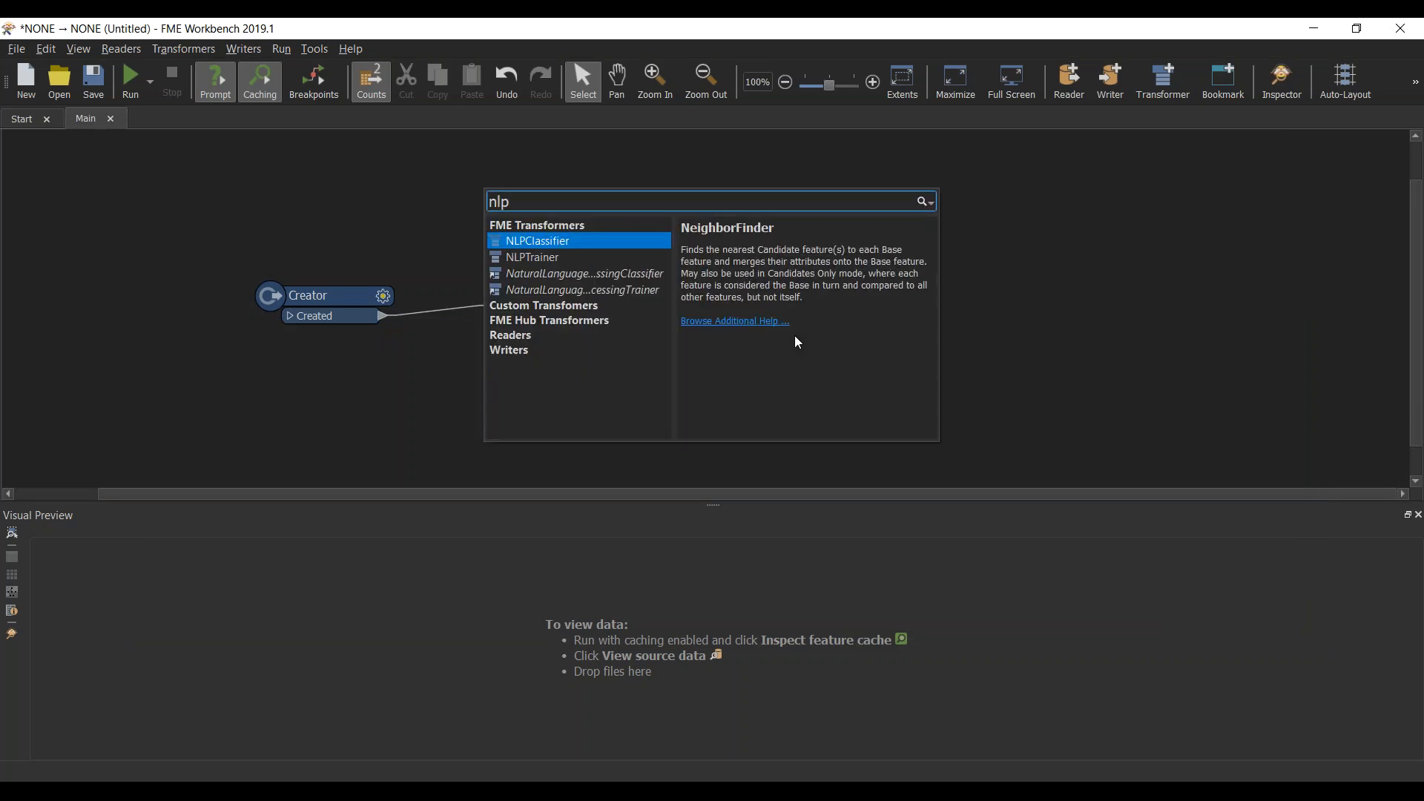
pyautogui.click(560, 264)
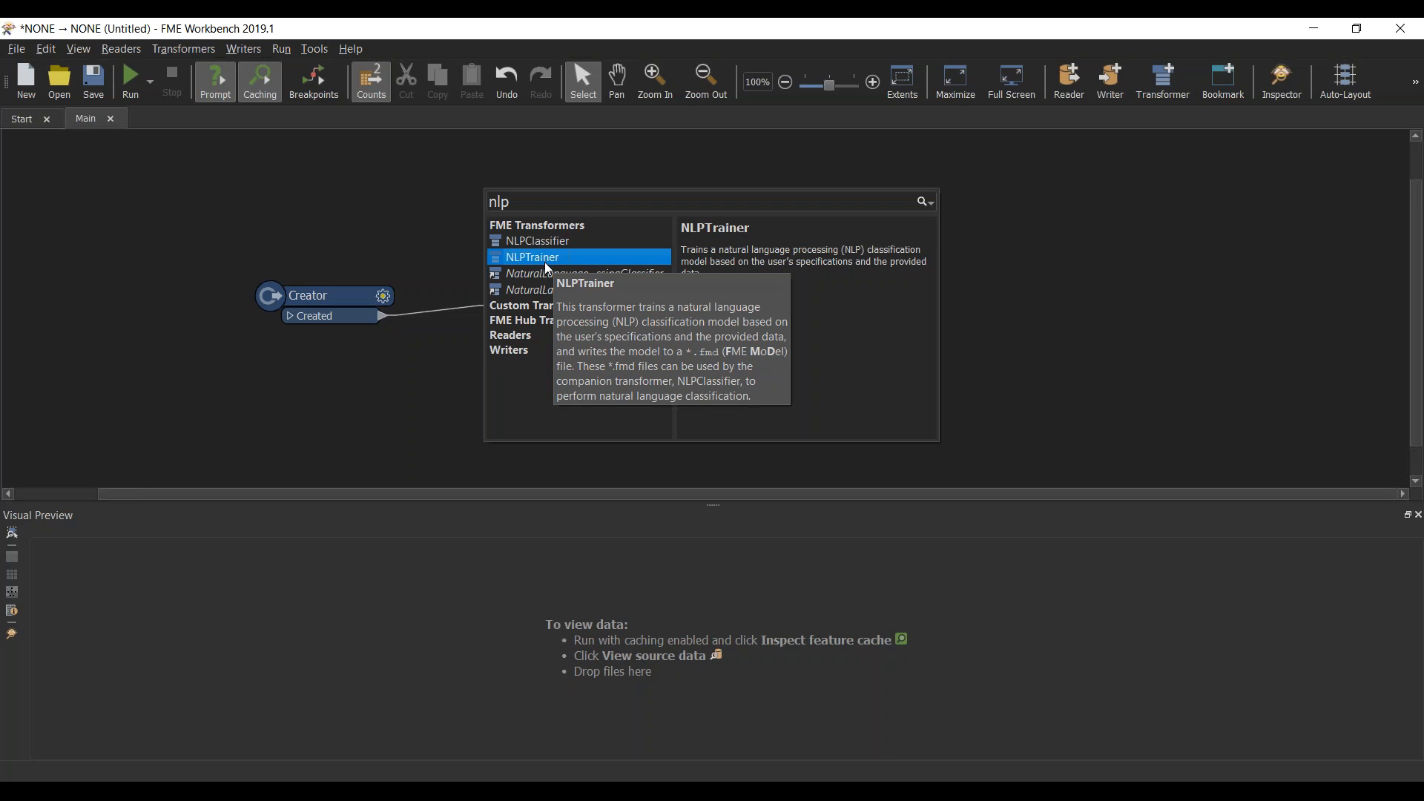
pyautogui.click(506, 789)
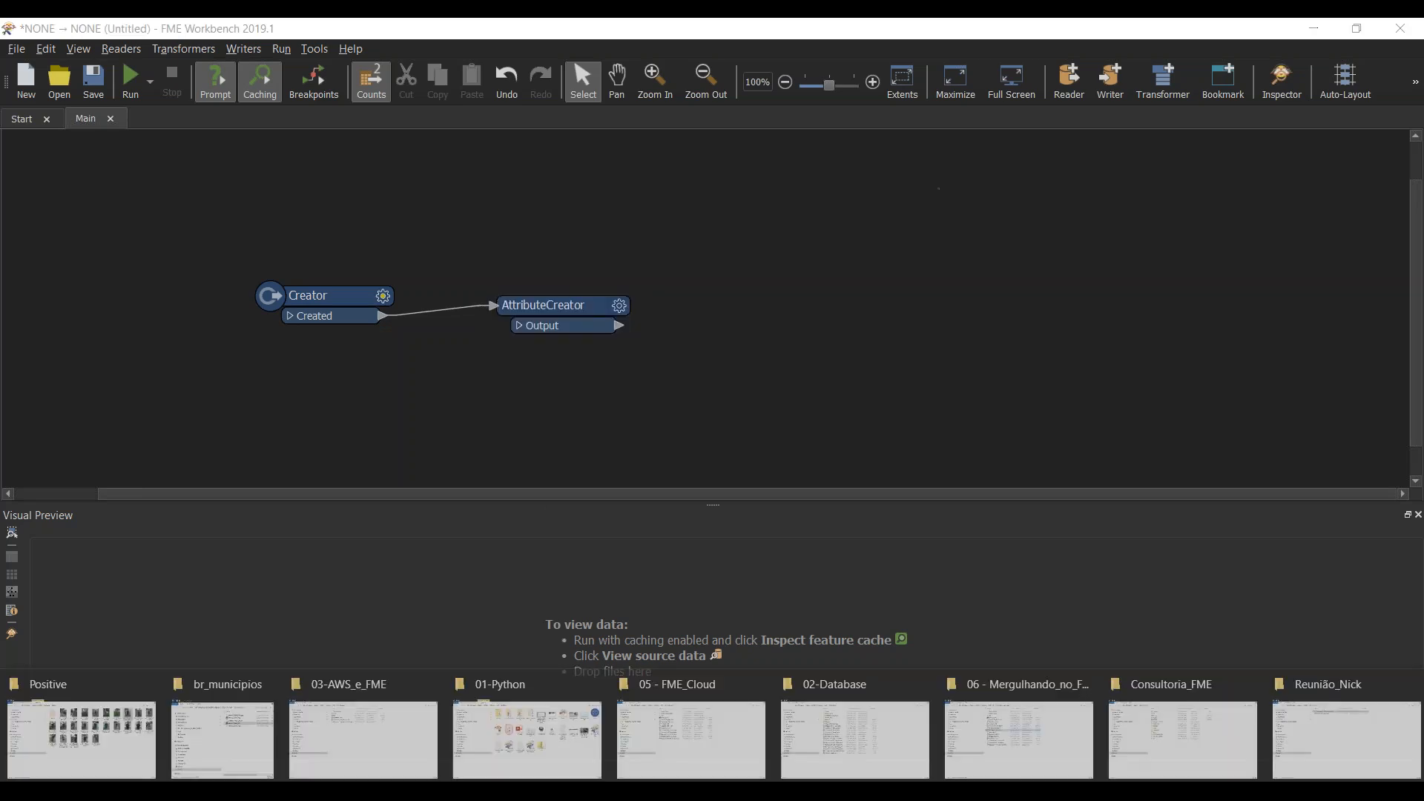
pyautogui.click(376, 730)
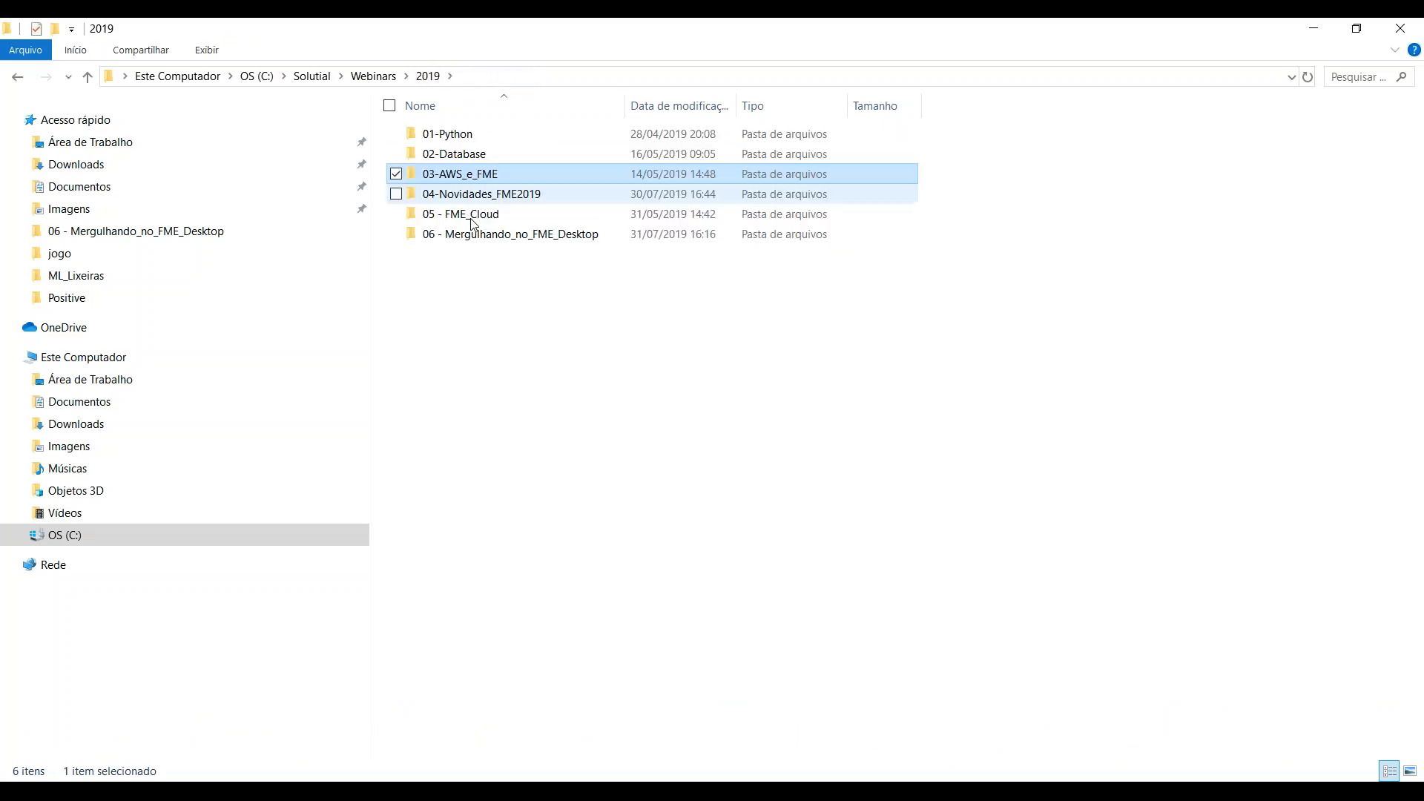
pyautogui.doubleClick(482, 194)
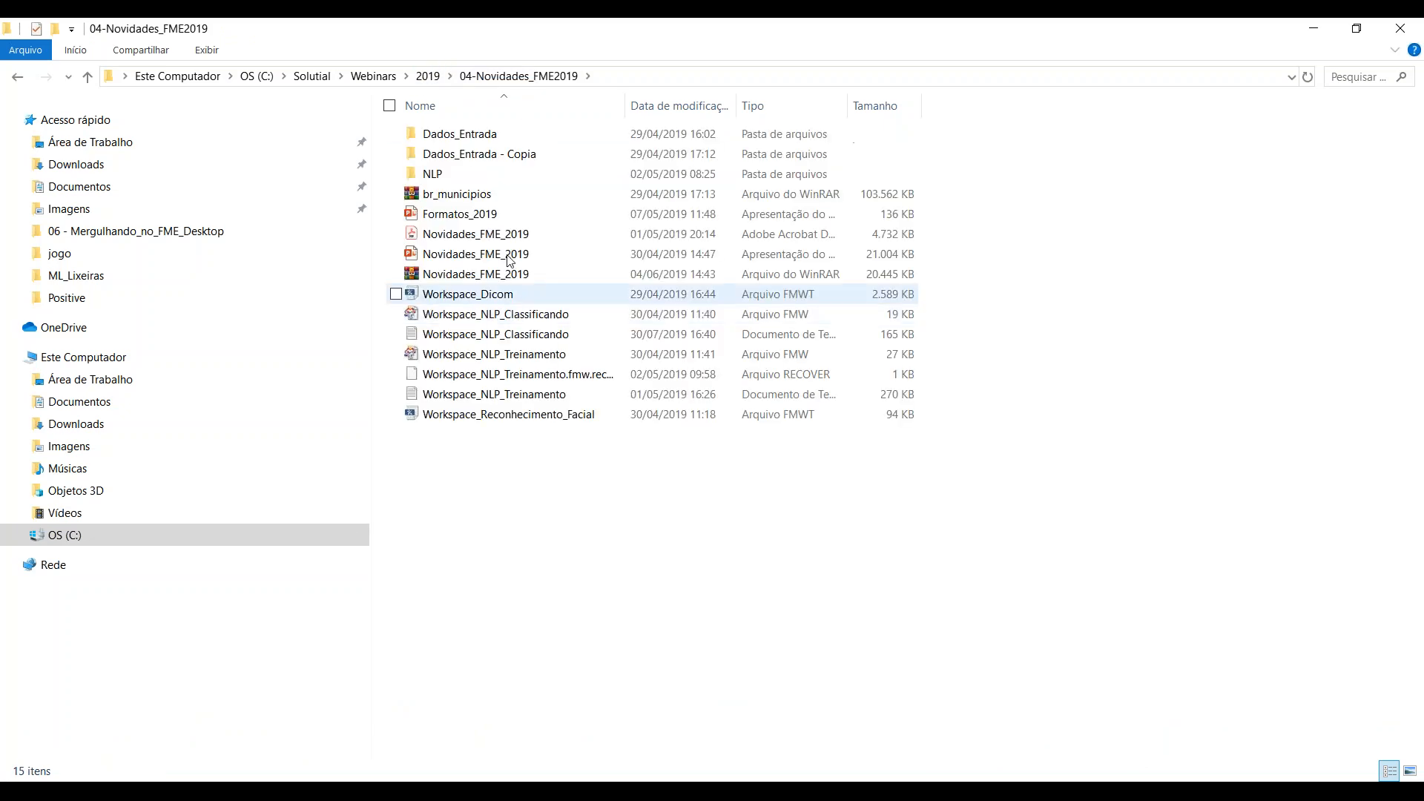
pyautogui.click(469, 175)
pyautogui.doubleClick(468, 175)
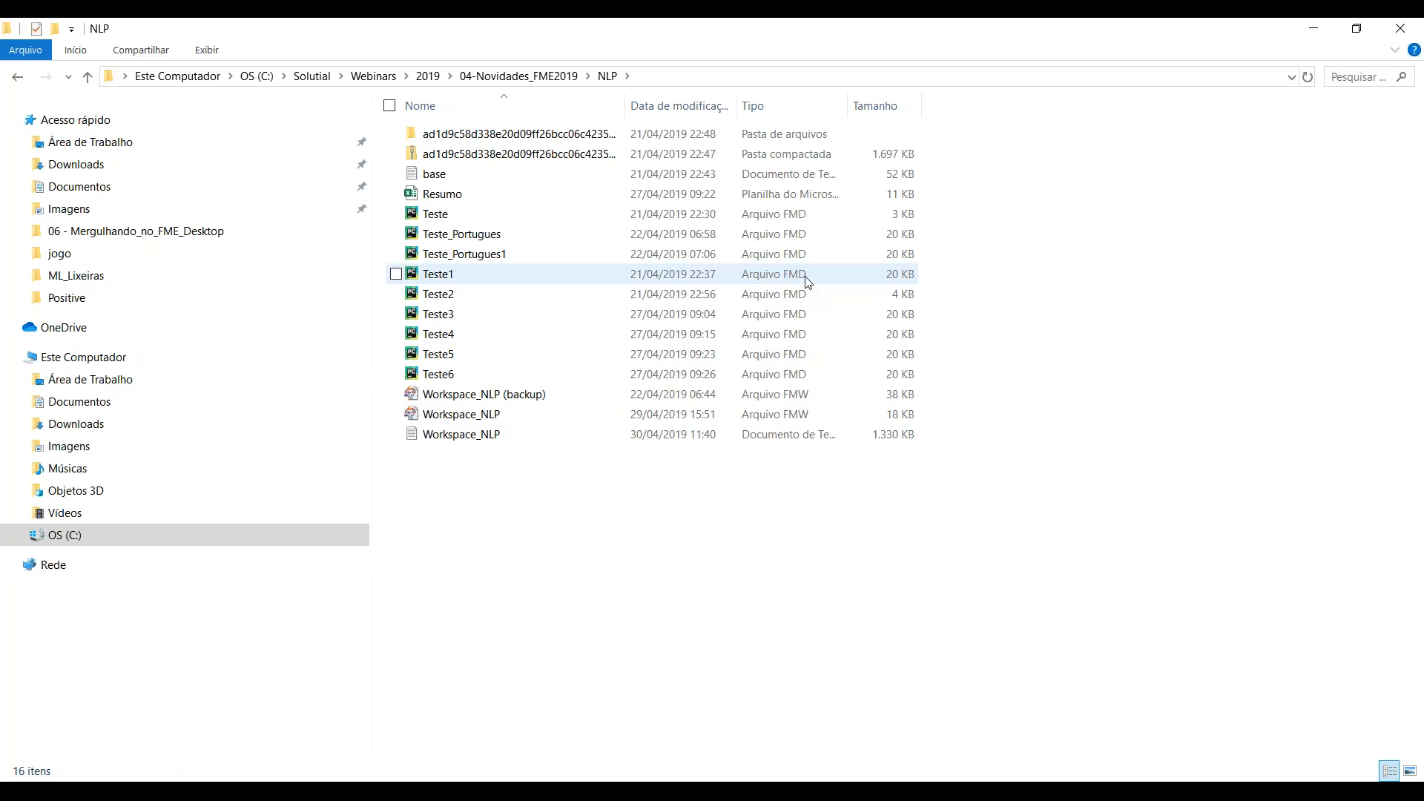
pyautogui.hotkey('alt', 'Tab')
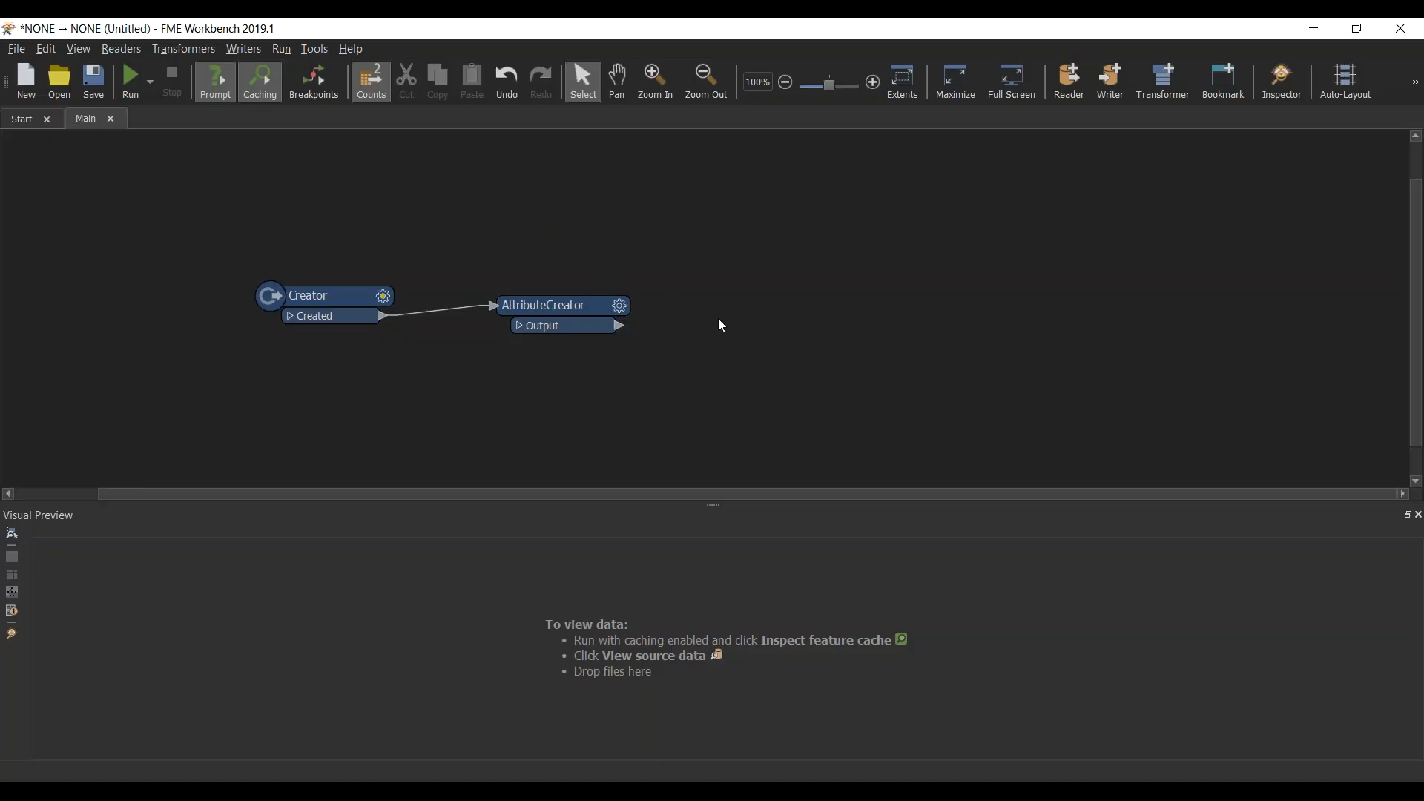
# Step: Add an NLPClassifier transformer and connect the AttributeCreator's Output port to it
pyautogui.write('NLP')
pyautogui.press('Escape')
pyautogui.moveTo(618, 327); pyautogui.dragTo(706, 332)
# Step: Set the NLPClassifier's classifier model to Teste_Portugues1.fmd from the 04-Novidades_FME2019\NLP folder
pyautogui.doubleClick(809, 377)
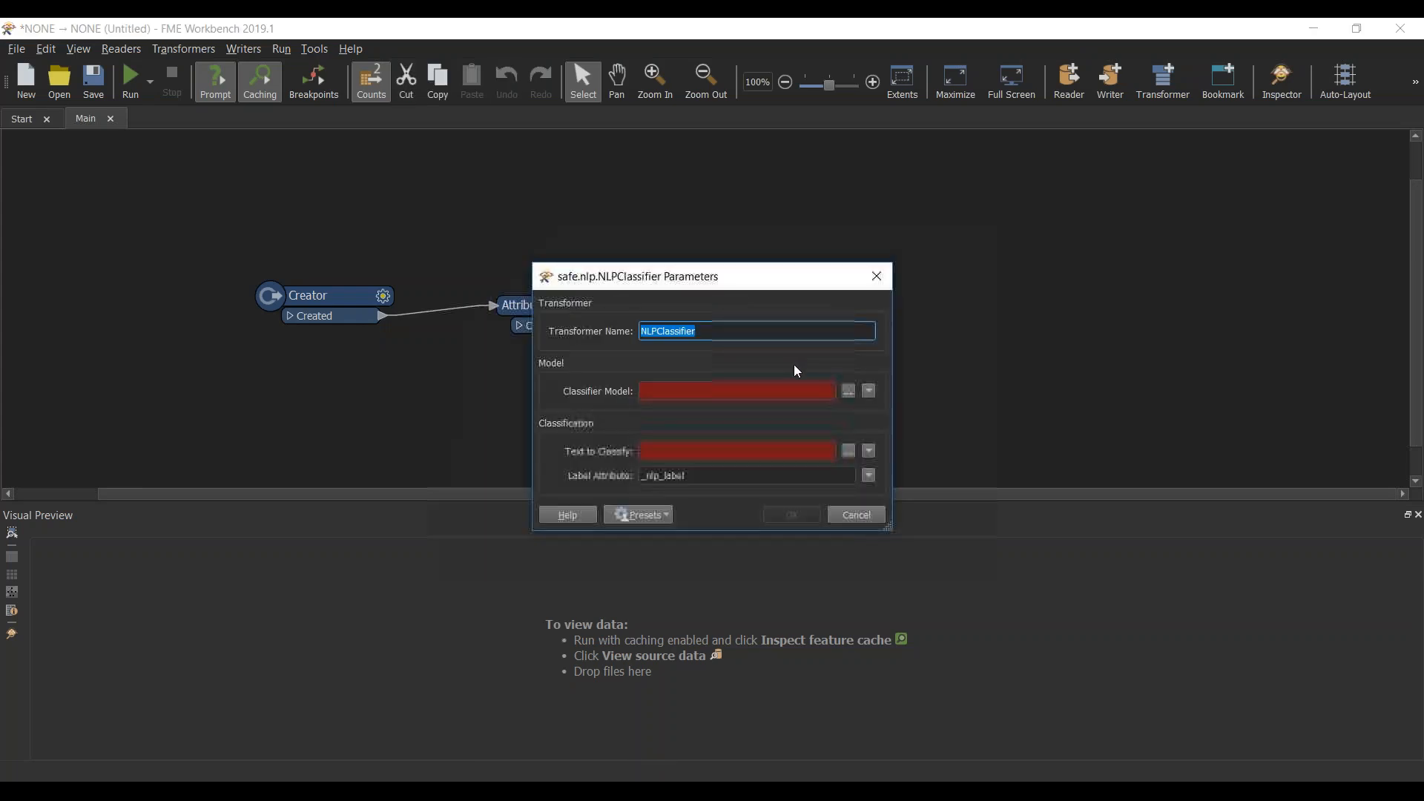
pyautogui.click(867, 396)
pyautogui.click(882, 412)
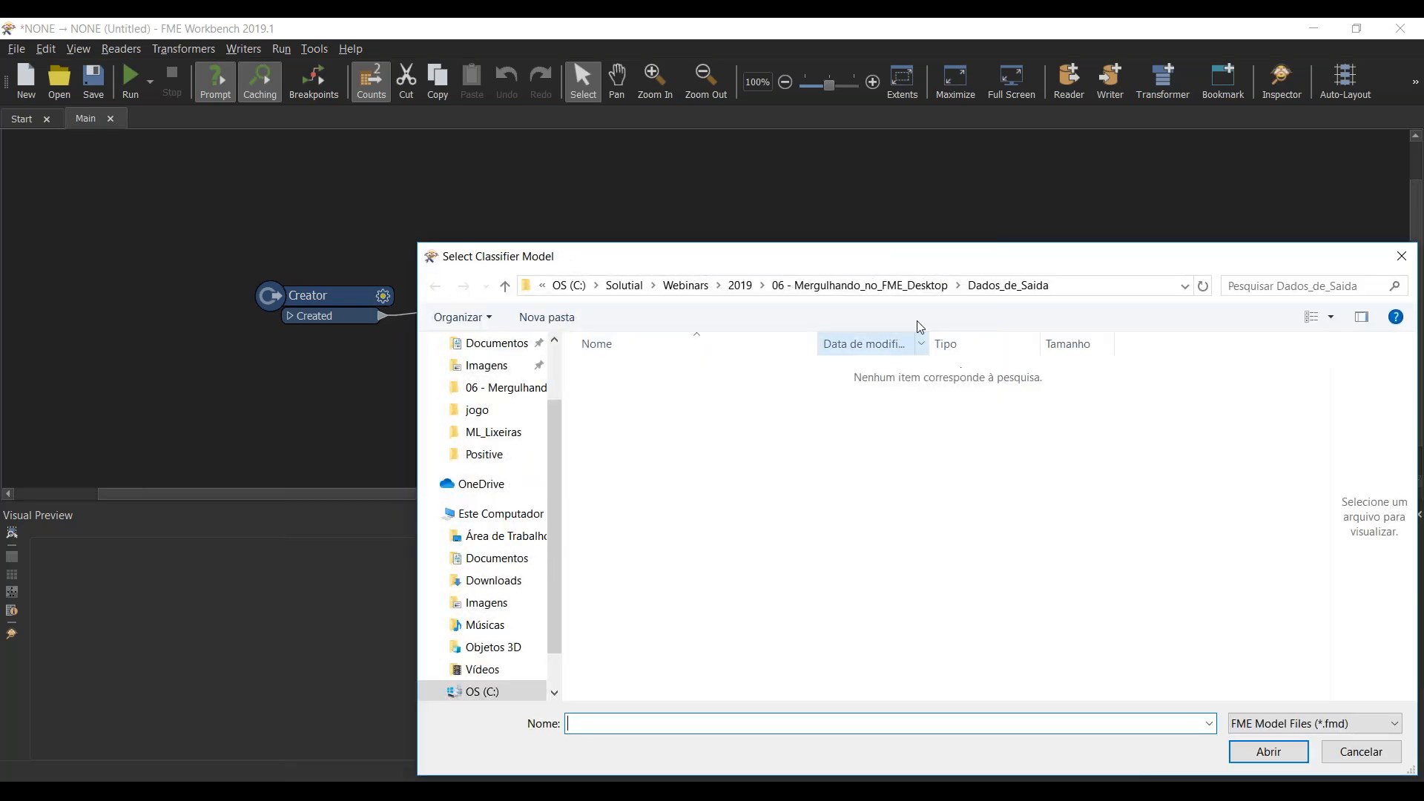
pyautogui.click(853, 284)
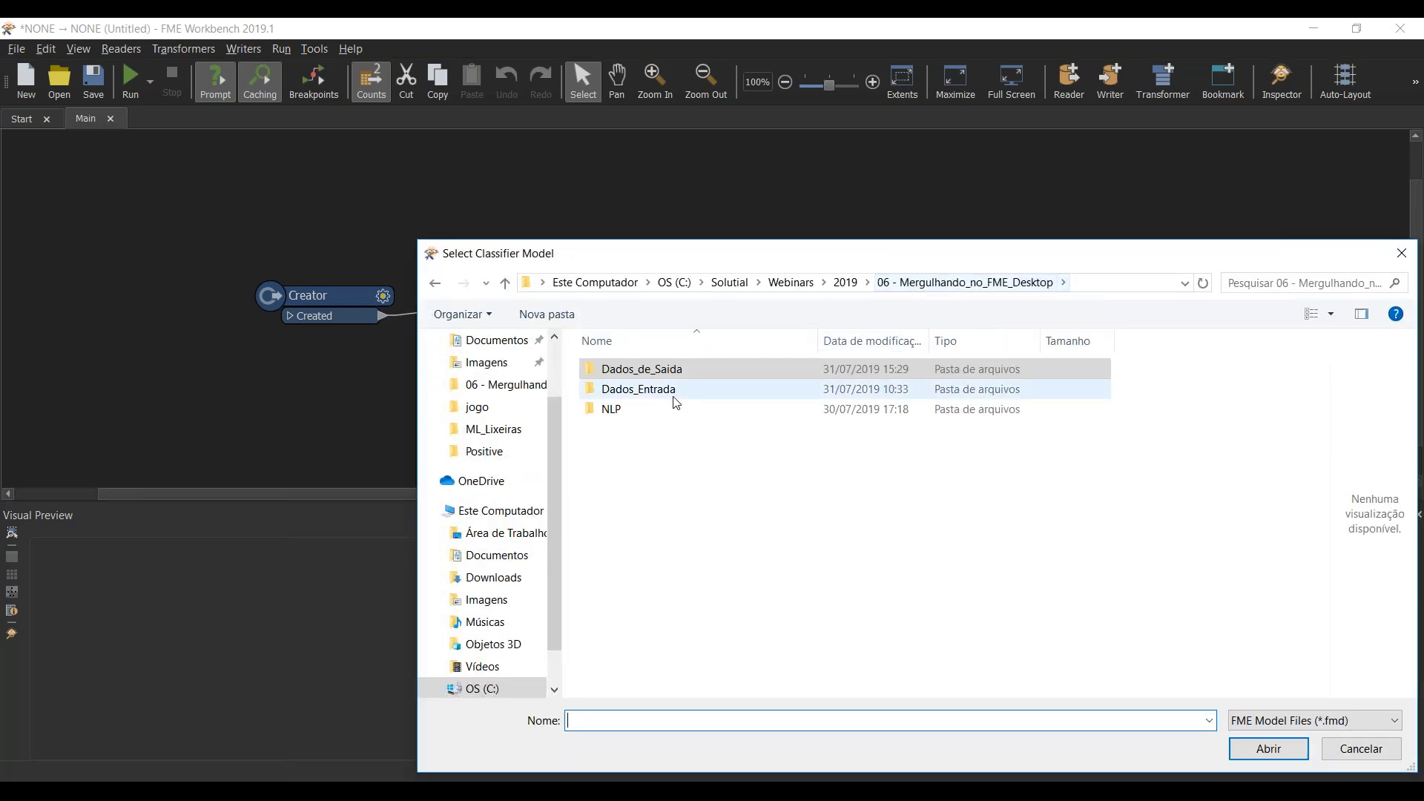
pyautogui.doubleClick(659, 410)
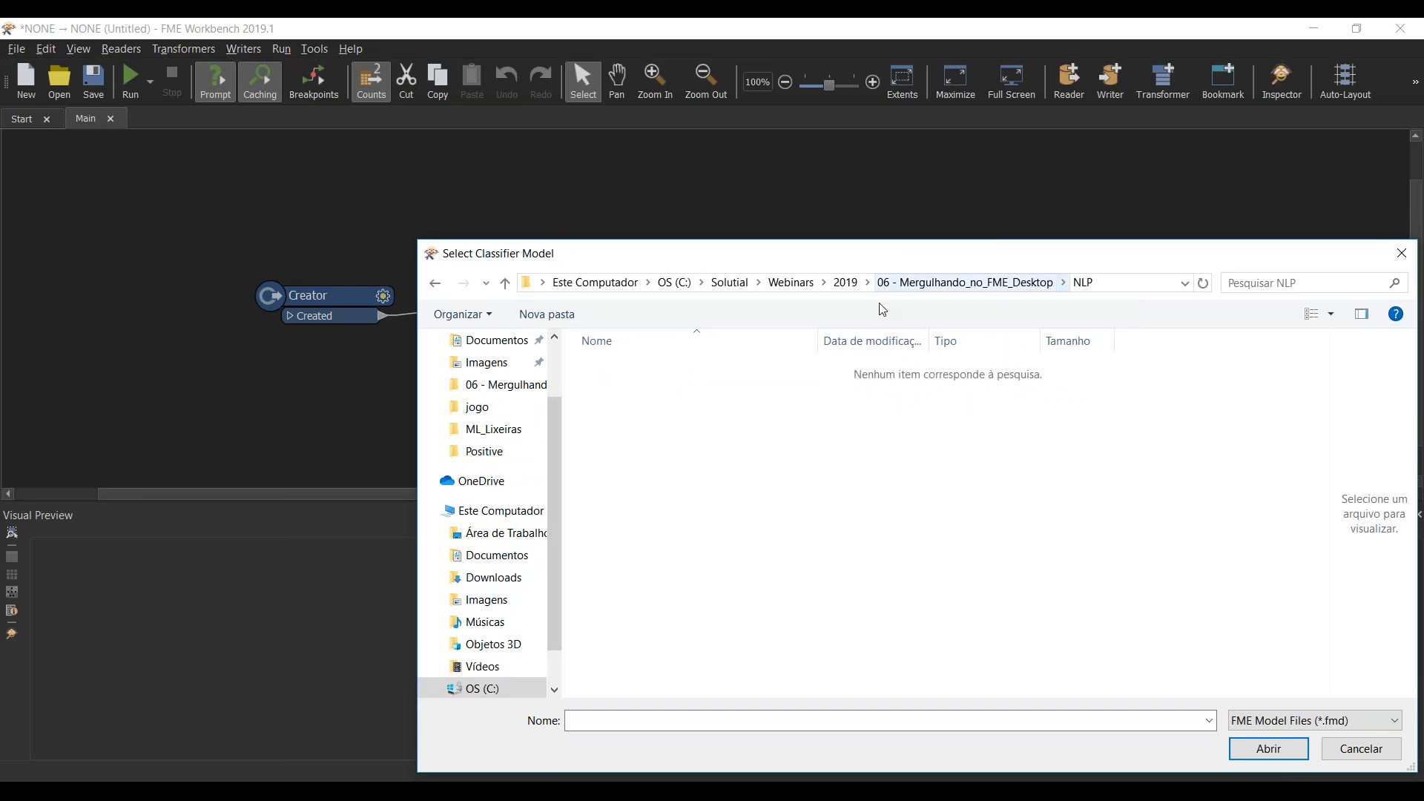
pyautogui.click(846, 282)
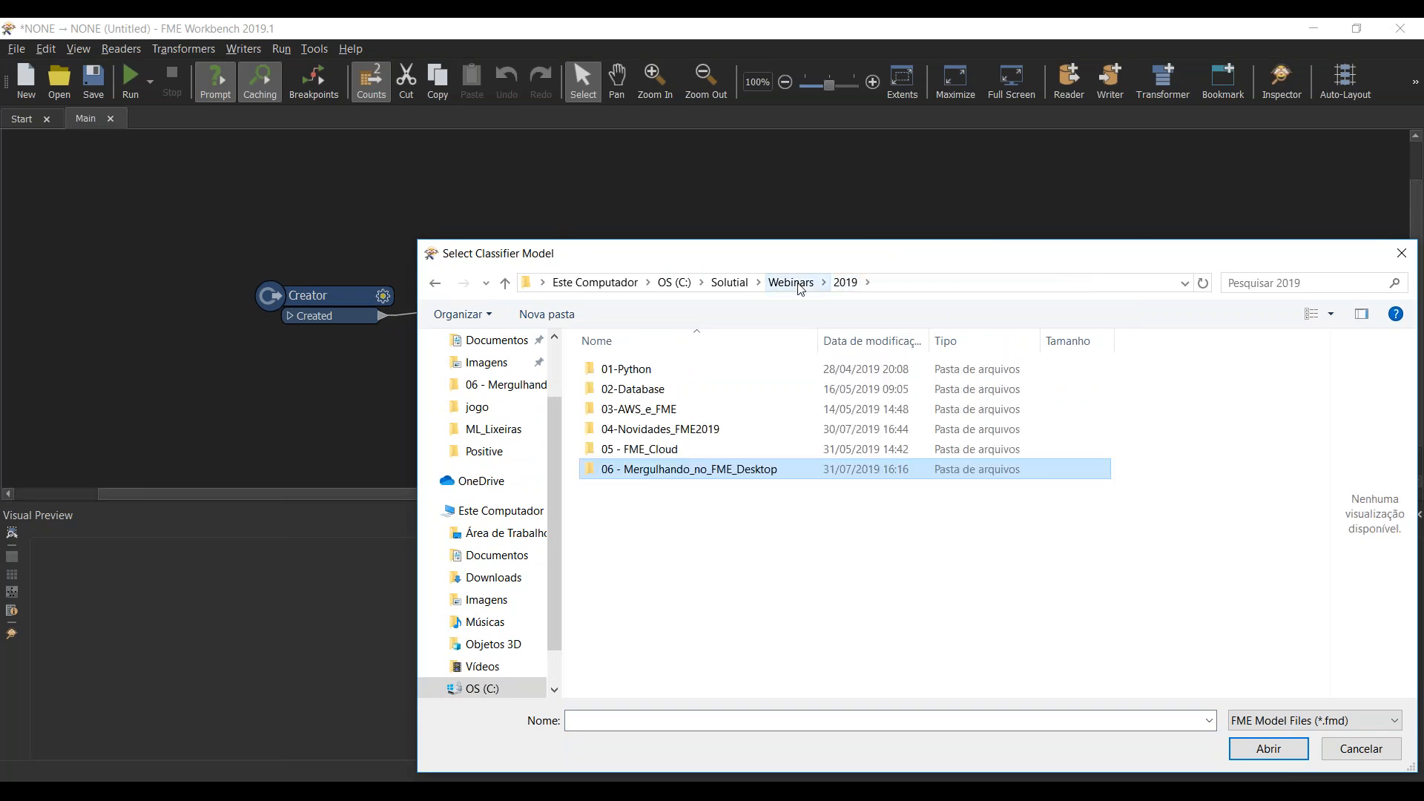
pyautogui.doubleClick(714, 427)
pyautogui.doubleClick(633, 412)
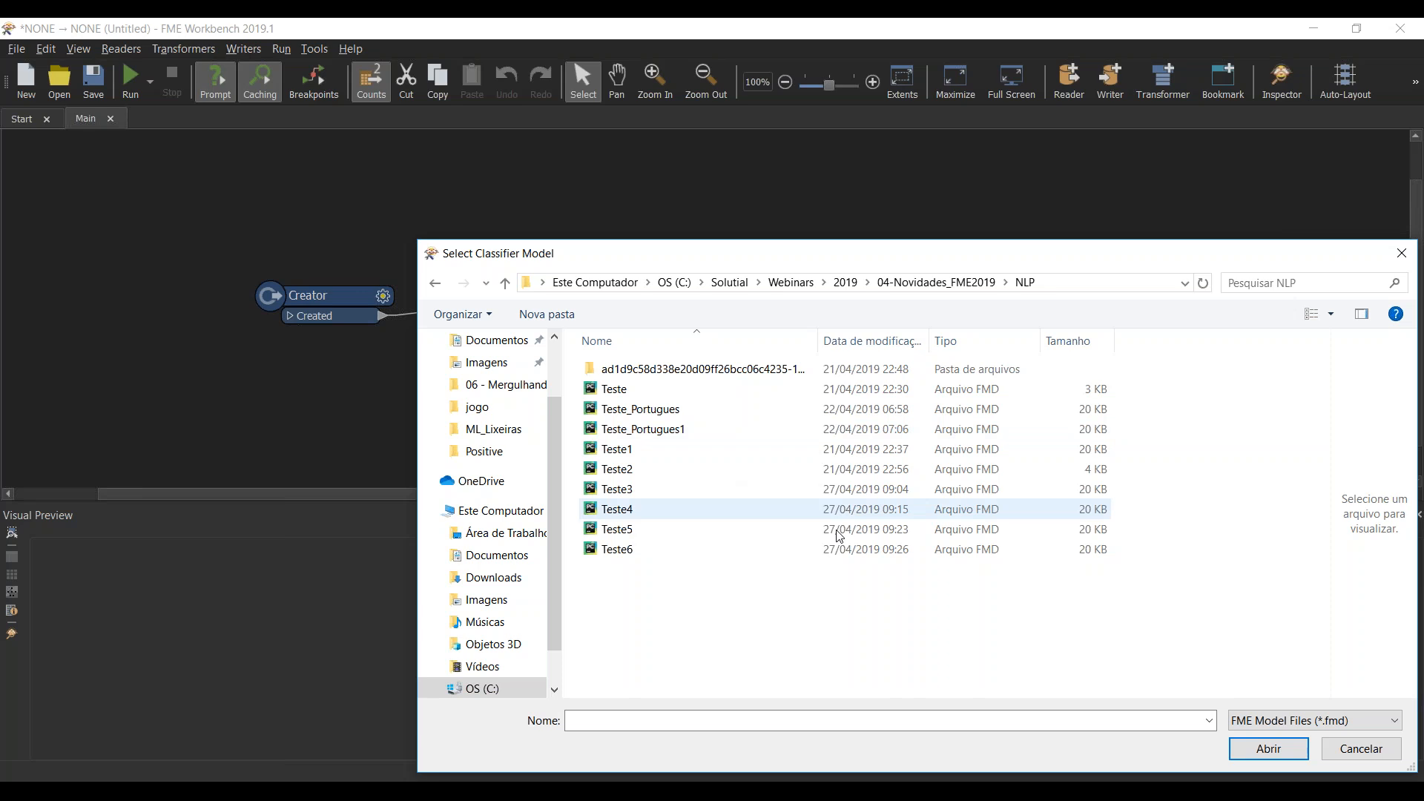
pyautogui.click(698, 434)
pyautogui.click(1245, 746)
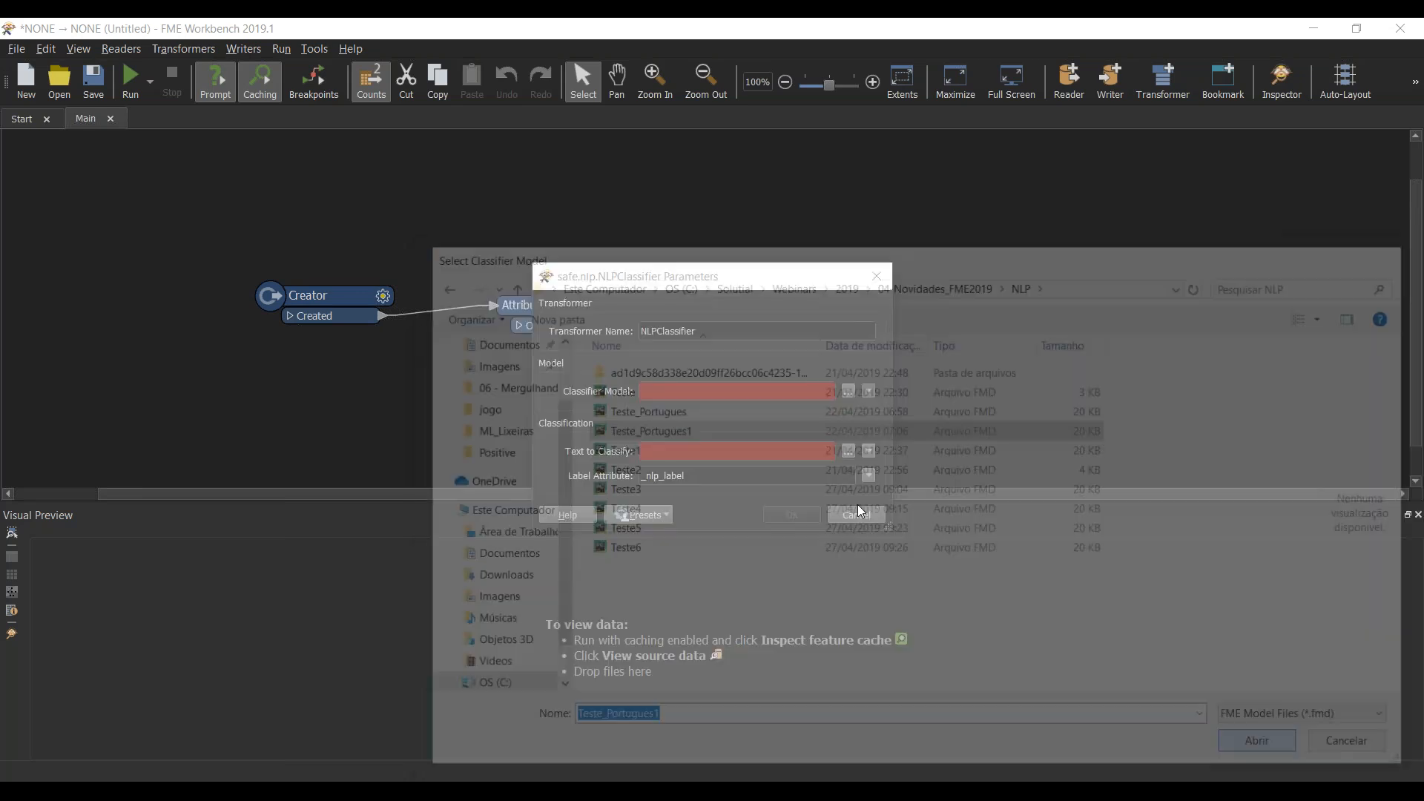
# Step: Set the NLPClassifier's text to classify to the Frase attribute and accept the parameters
pyautogui.click(869, 453)
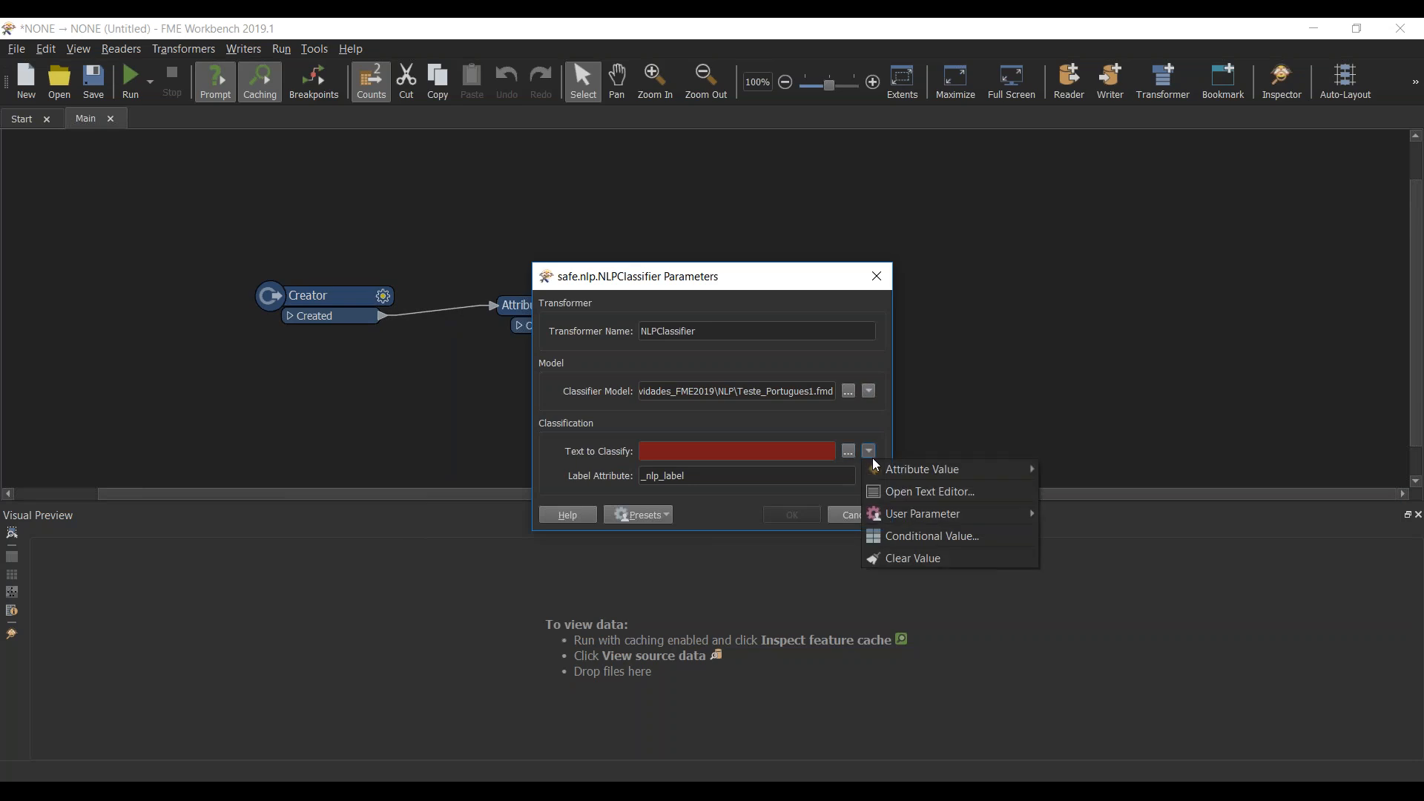
pyautogui.moveTo(887, 467)
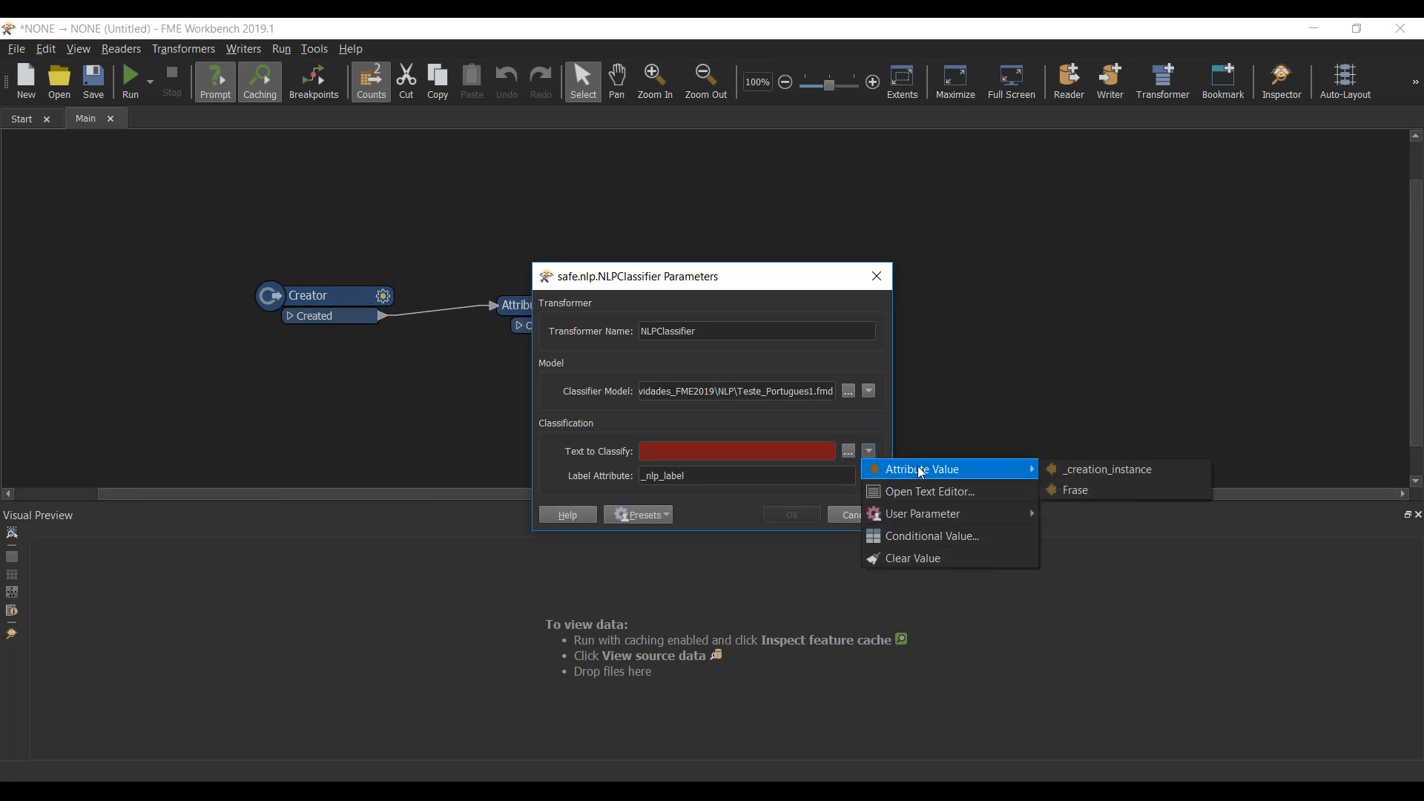
pyautogui.click(1072, 491)
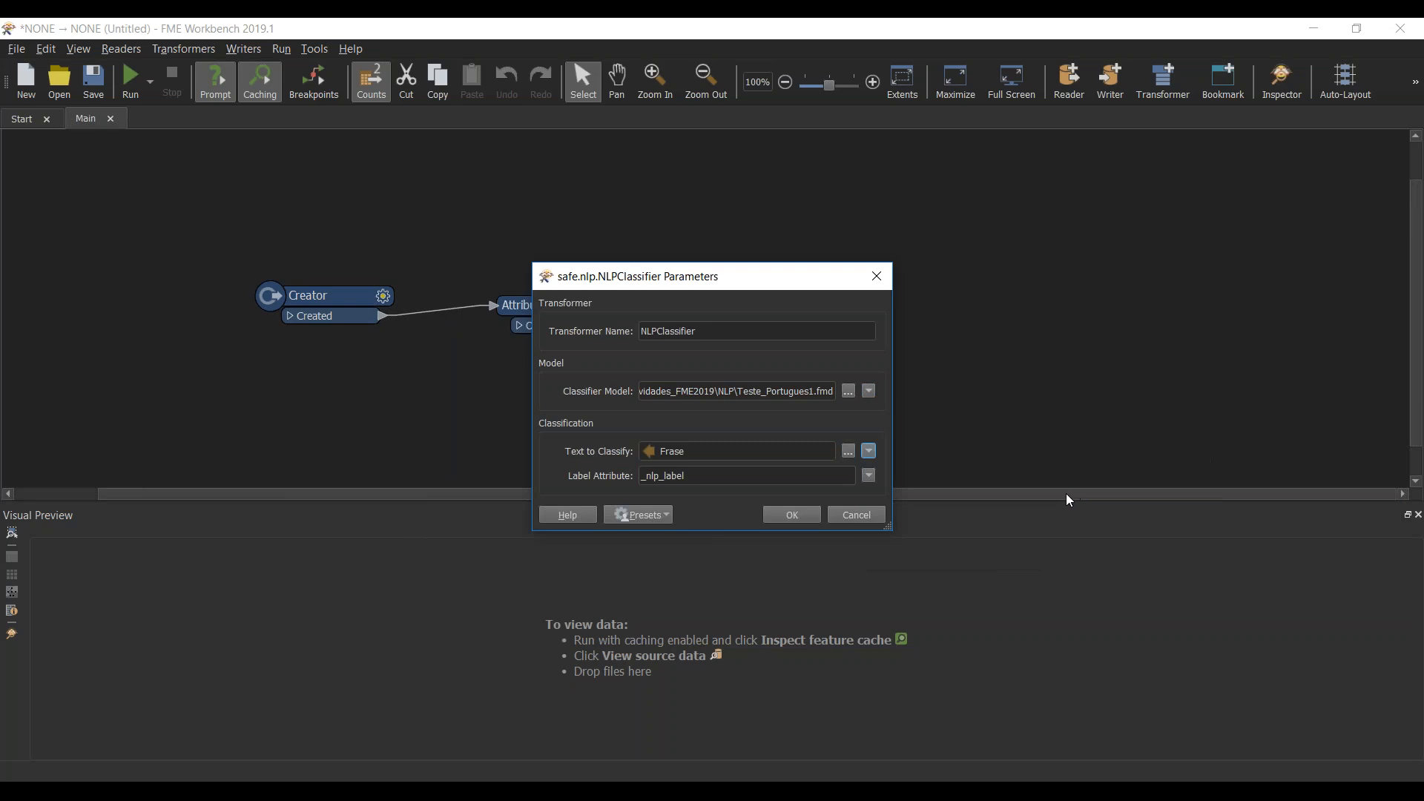
pyautogui.click(801, 513)
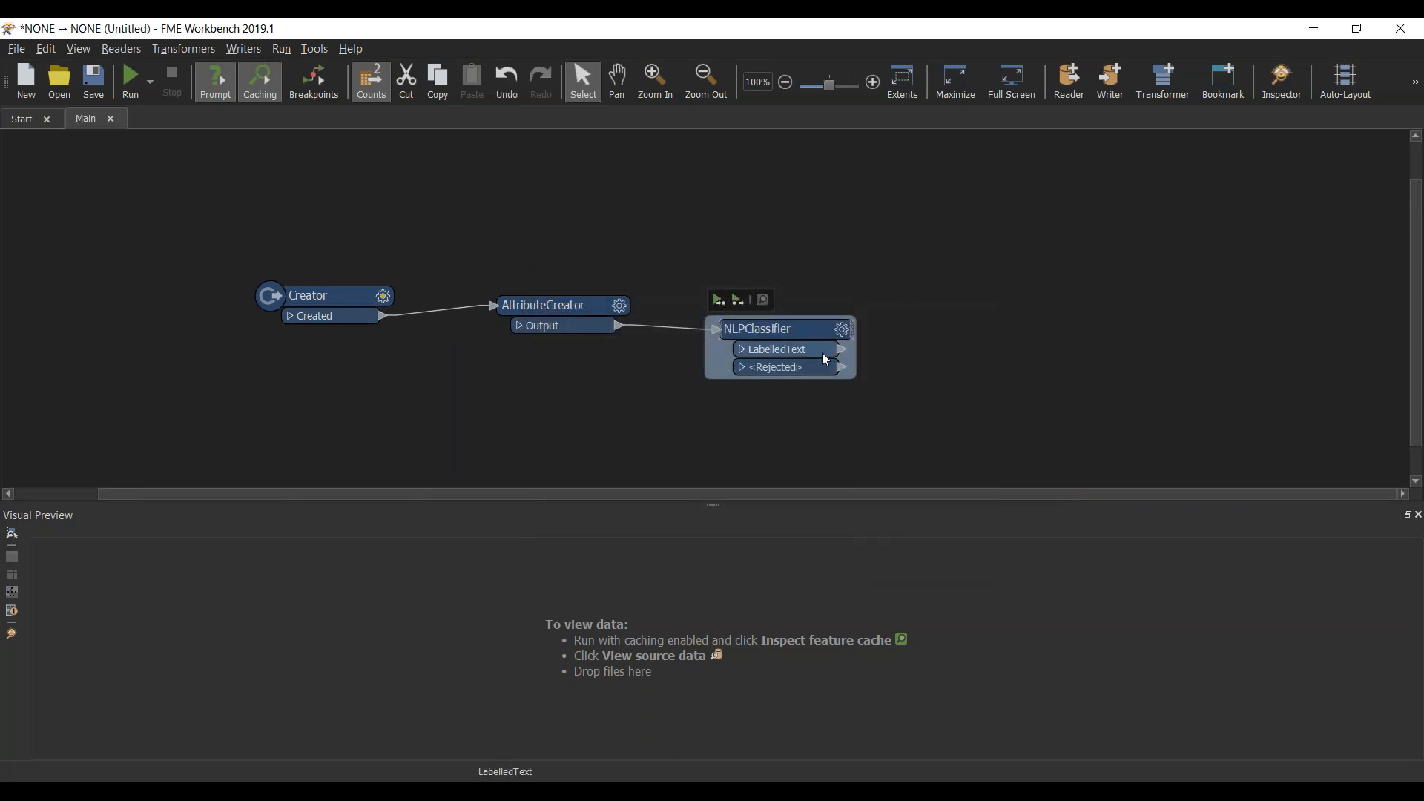
# Step: Attach an Inspector to the NLPClassifier's LabelledText port and run the workspace with the phrase "Este Webinar está interessante"
pyautogui.rightClick(842, 347)
pyautogui.click(870, 377)
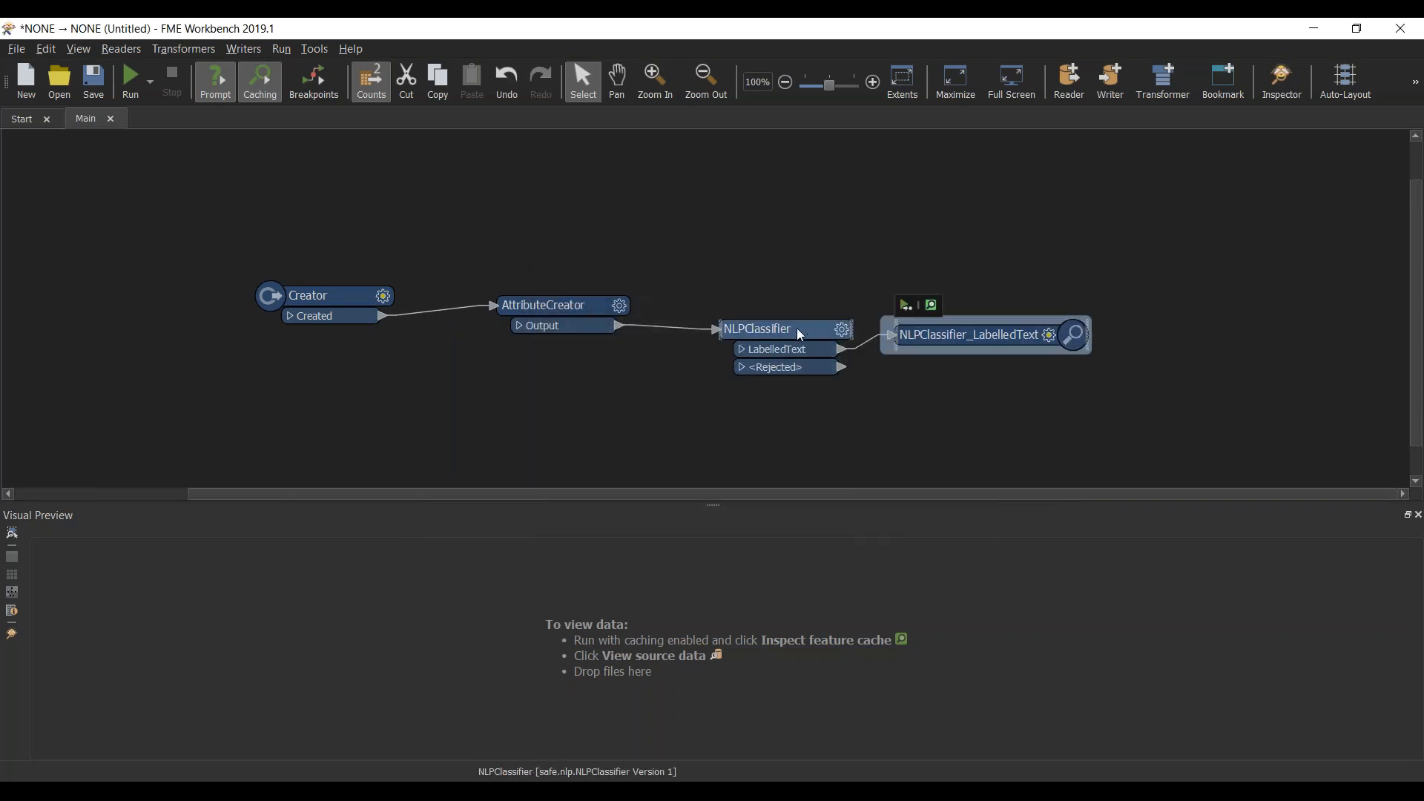
pyautogui.click(138, 95)
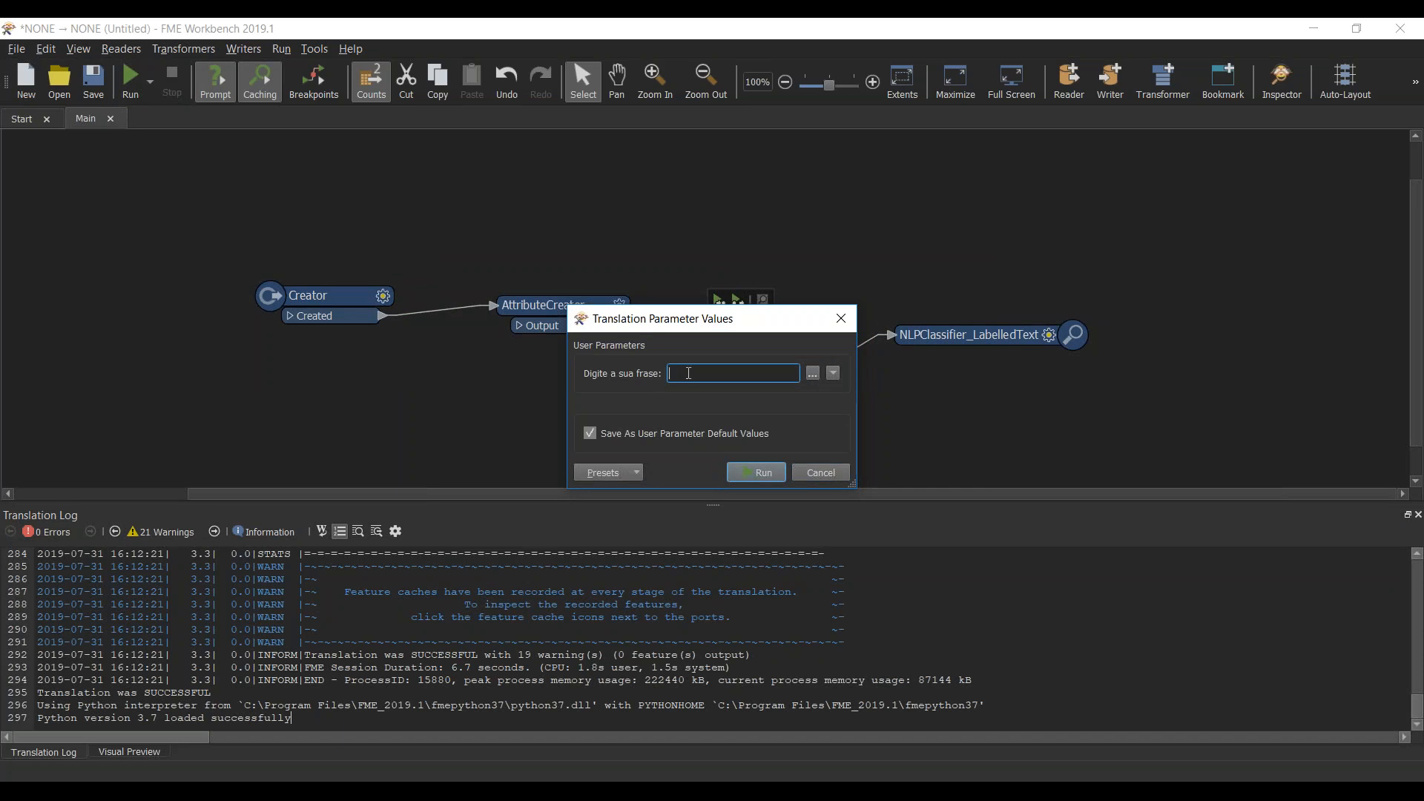
pyautogui.write('Este Webinar está interessante')
pyautogui.click(746, 472)
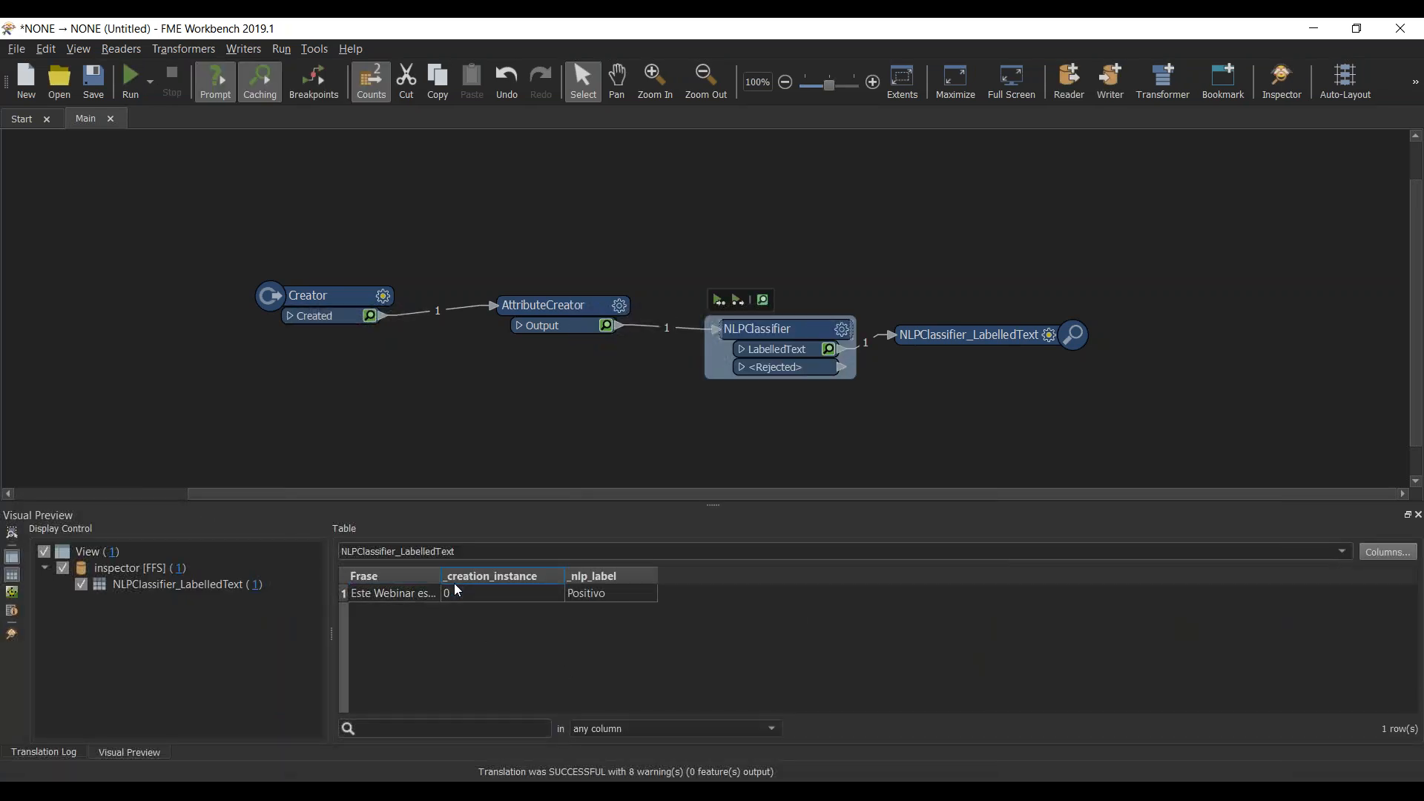
# Step: Widen the Frase column in the preview table and select the classified row to examine its label
pyautogui.moveTo(443, 569); pyautogui.dragTo(588, 570)
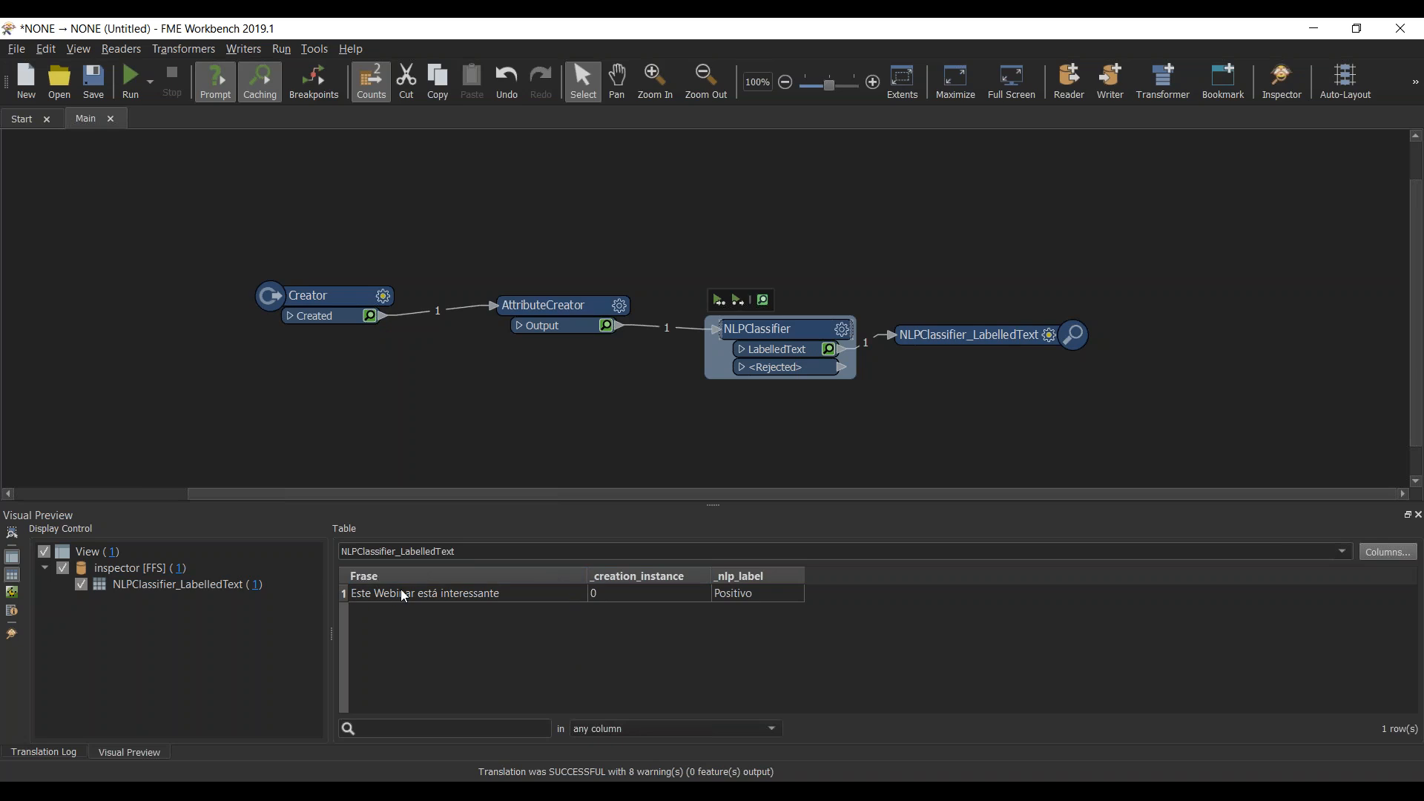
pyautogui.click(764, 600)
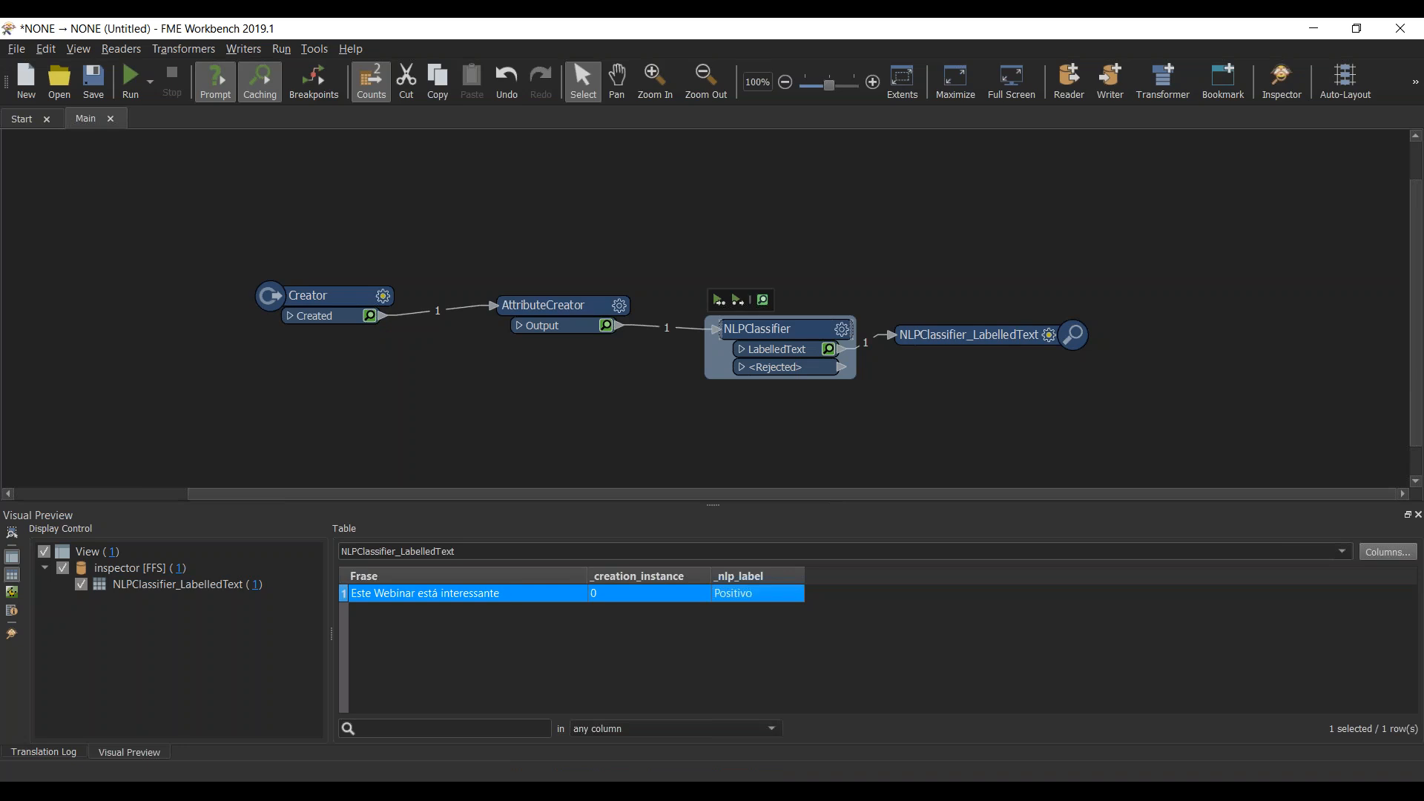
# Step: Switch to the Novidades_FME_2019 presentation in PowerPoint
pyautogui.moveTo(712, 791)
pyautogui.click(667, 750)
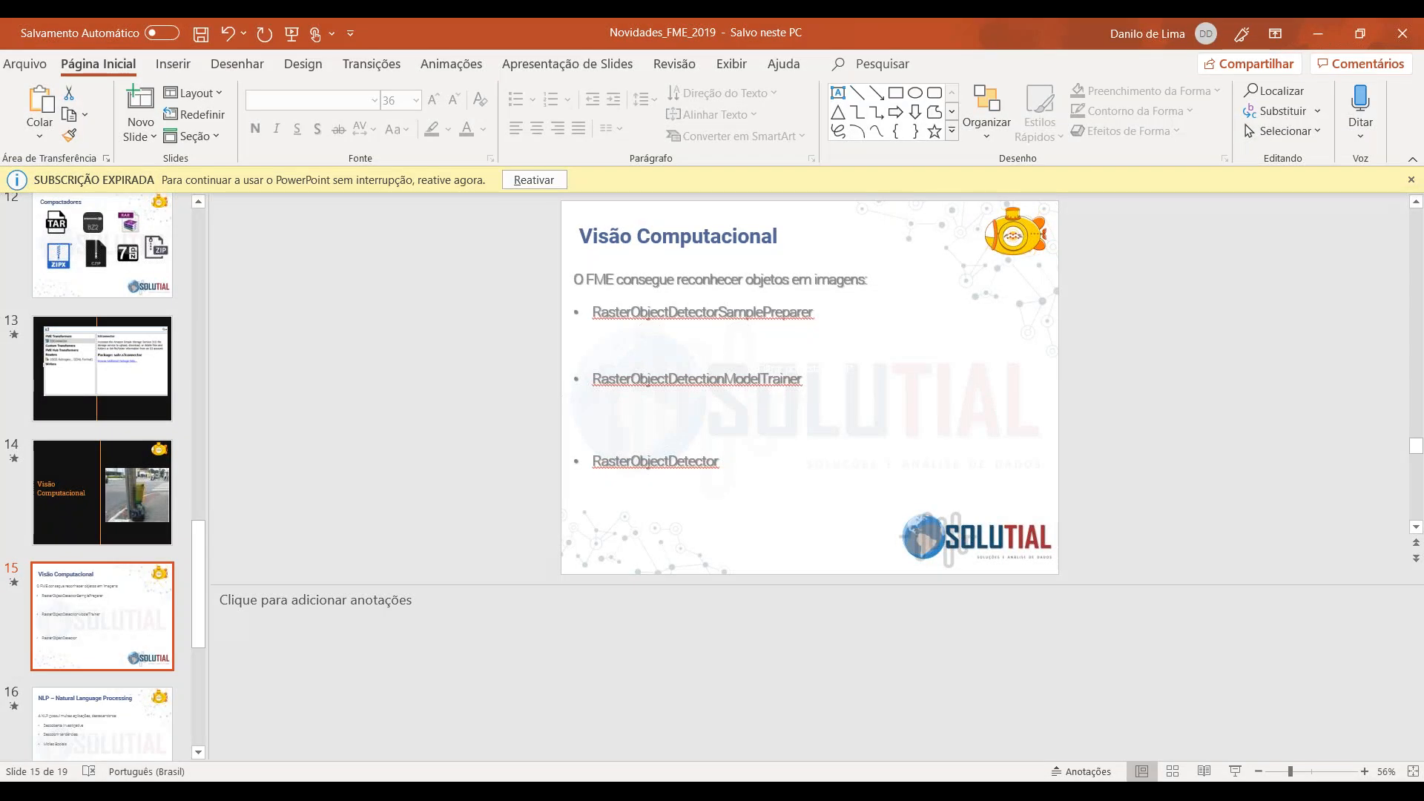